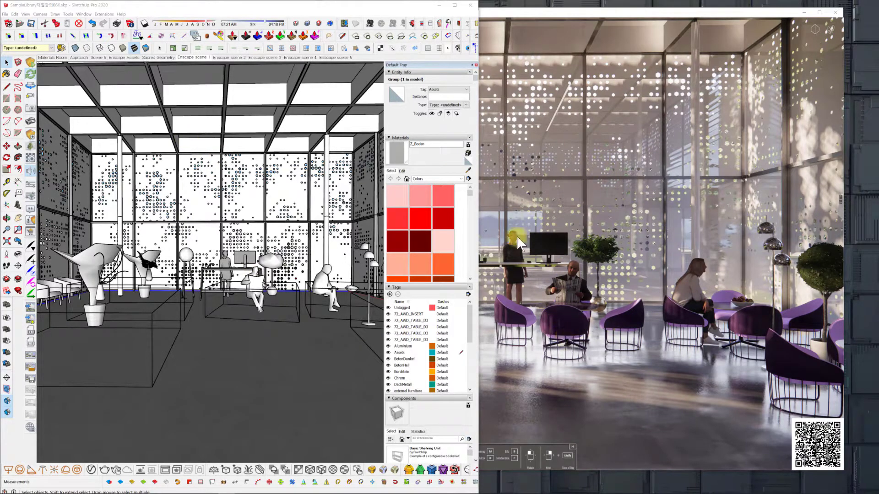
Synchronize the render view with the SketchUp camera, orbit the model slightly, and turn the synchronization off again.
click(608, 14)
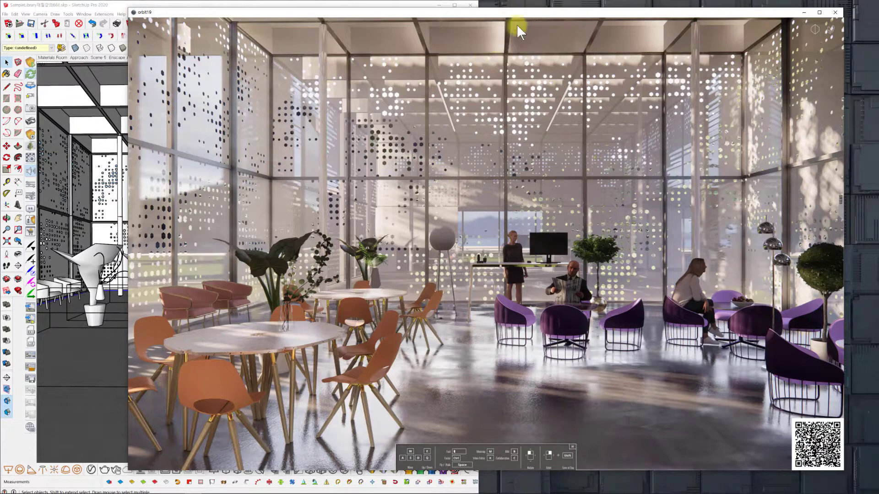
drag(533, 12, 540, 12)
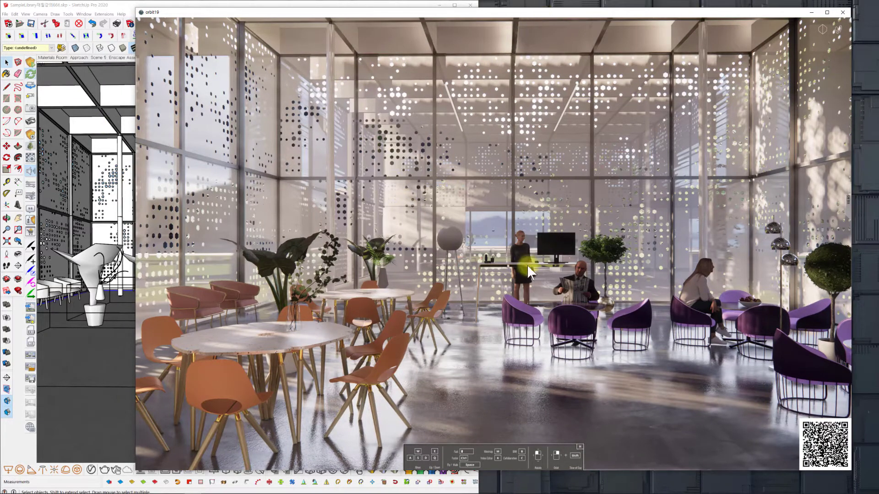
click(31, 87)
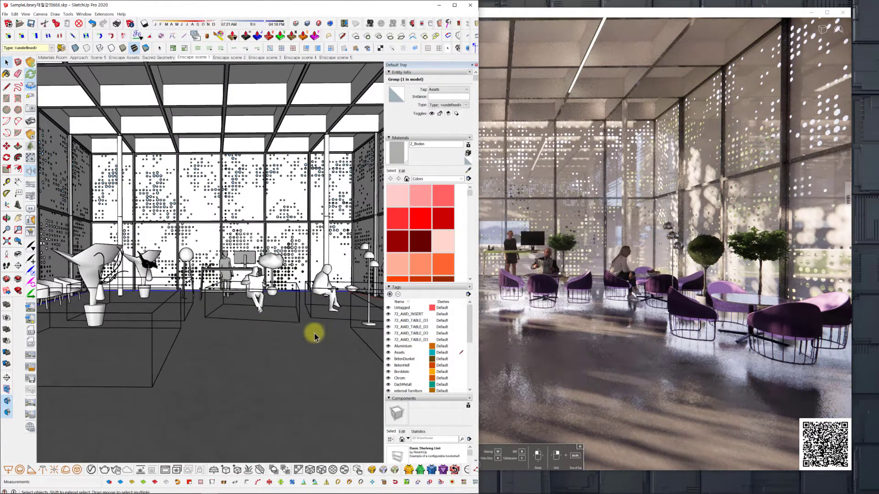
mouse_move(263, 337)
middle_down()
mouse_move(247, 338)
mouse_move(275, 334)
mouse_move(255, 333)
middle_up()
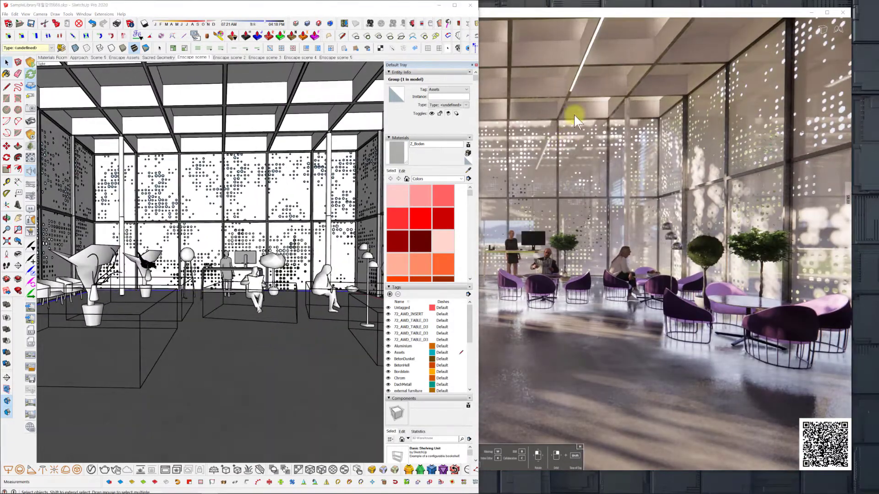
click(560, 9)
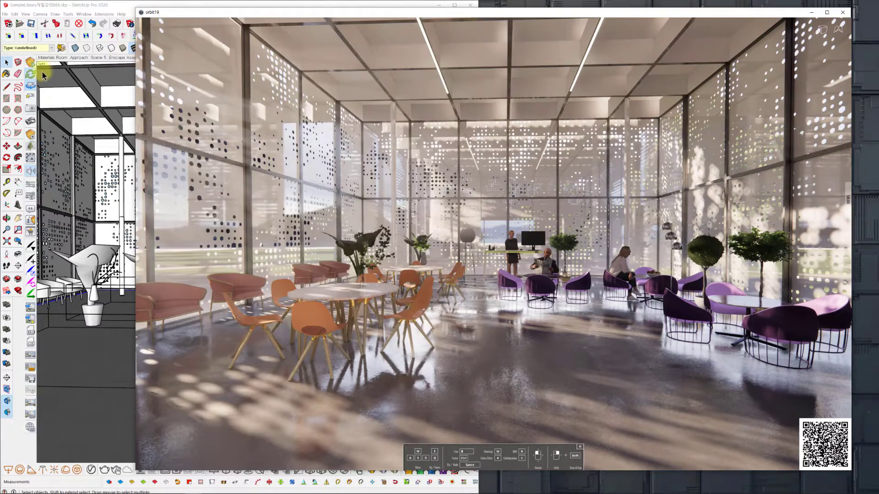
click(30, 91)
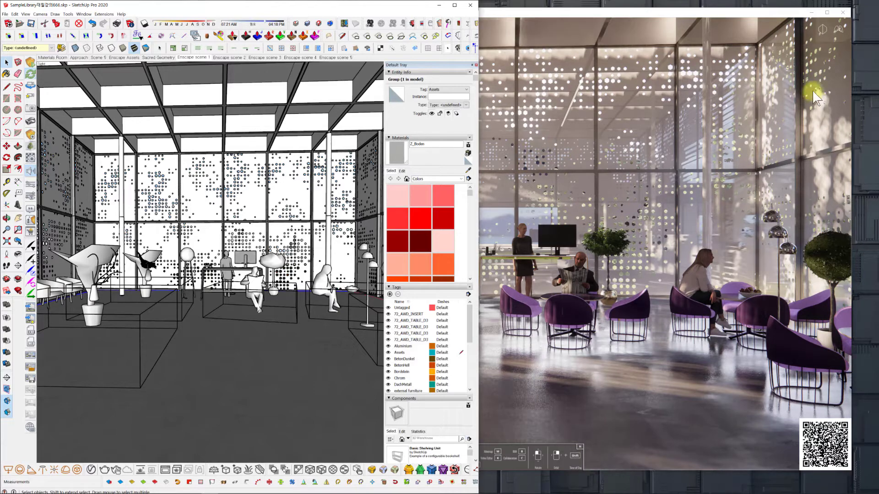
Toggle the walk/fly mode in the render and open the Visual Settings, keeping Depth of Field at 0%.
click(838, 30)
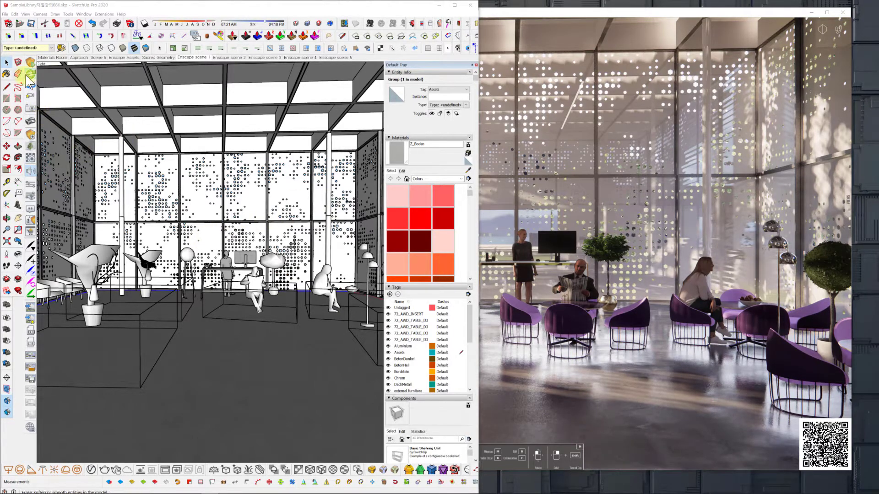
click(30, 197)
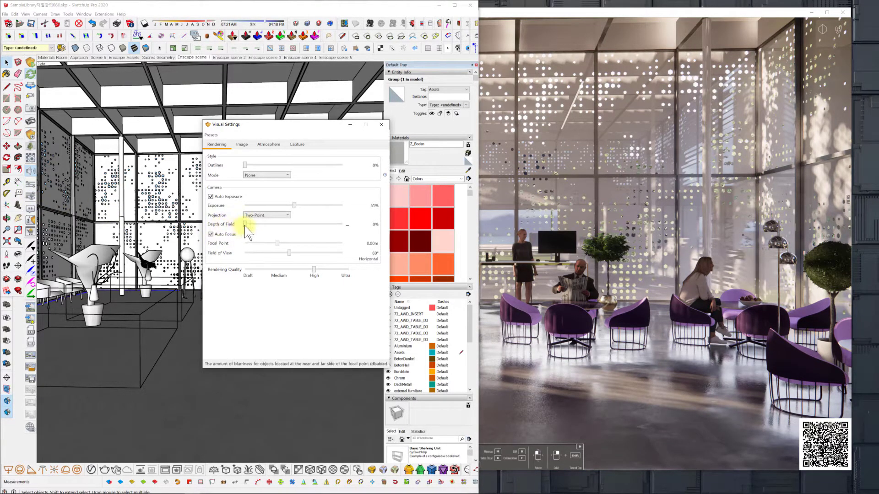
mouse_move(245, 224)
mouse_down()
mouse_move(282, 225)
mouse_move(245, 223)
mouse_up()
drag(305, 130, 128, 121)
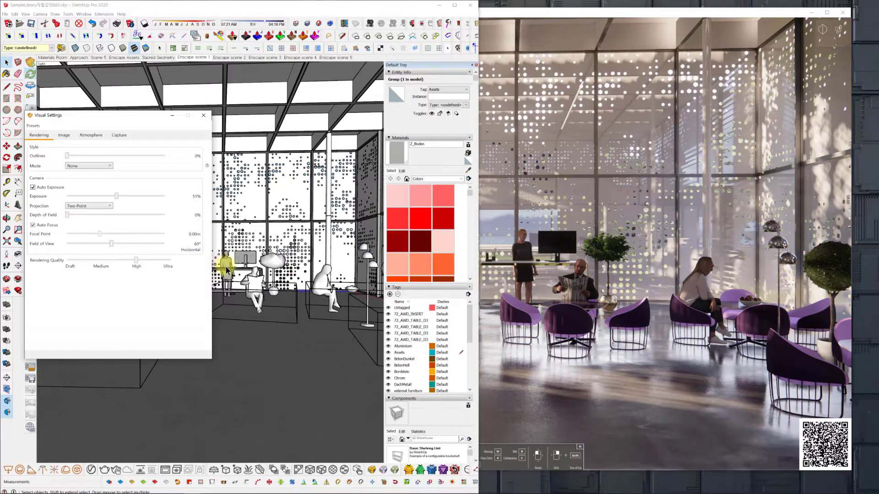
Move the render camera back and sideways, alternating walk and fly modes, to frame both the orange and purple seating groups.
click(553, 15)
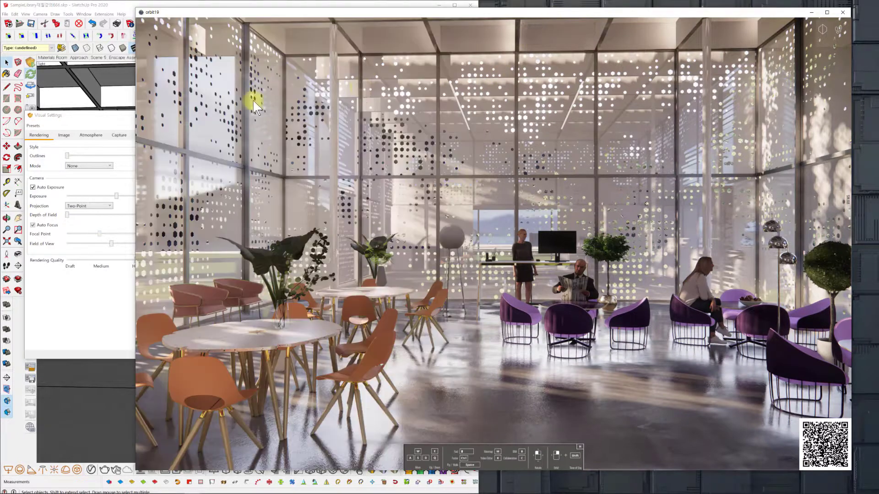
drag(418, 13, 405, 10)
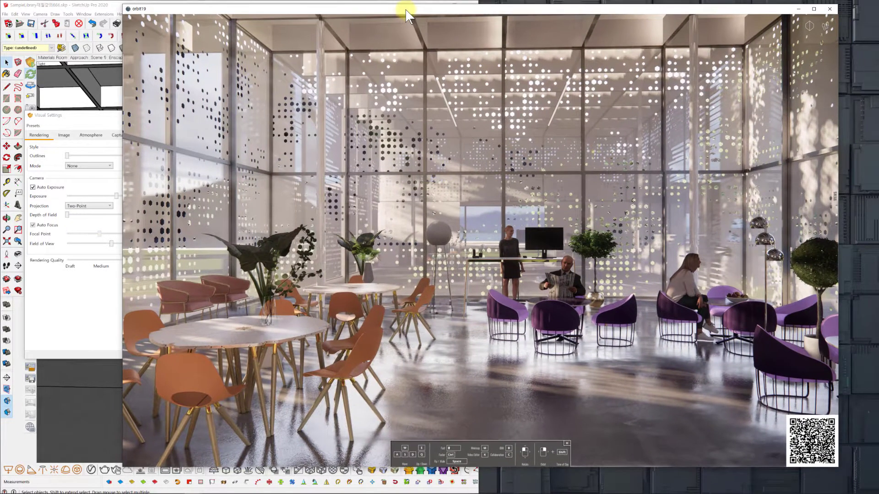
click(522, 313)
key(space)
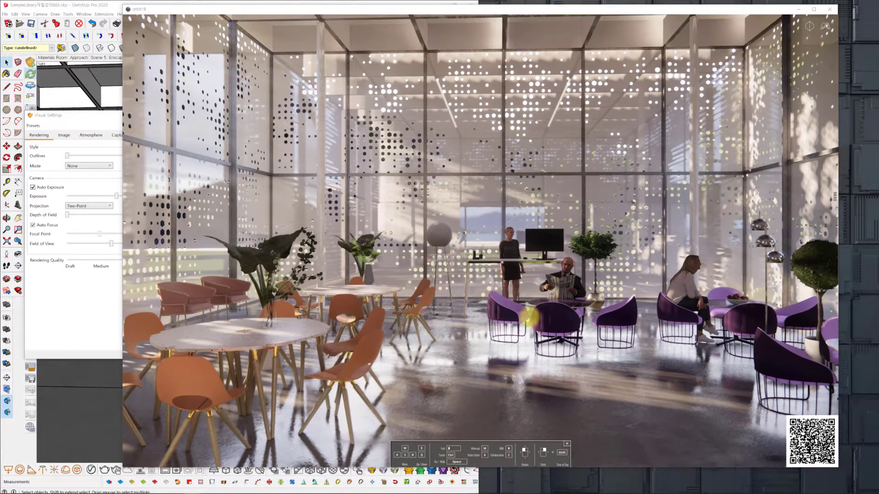
right_drag(535, 316, 538, 323)
scroll(541, 325, down, 1)
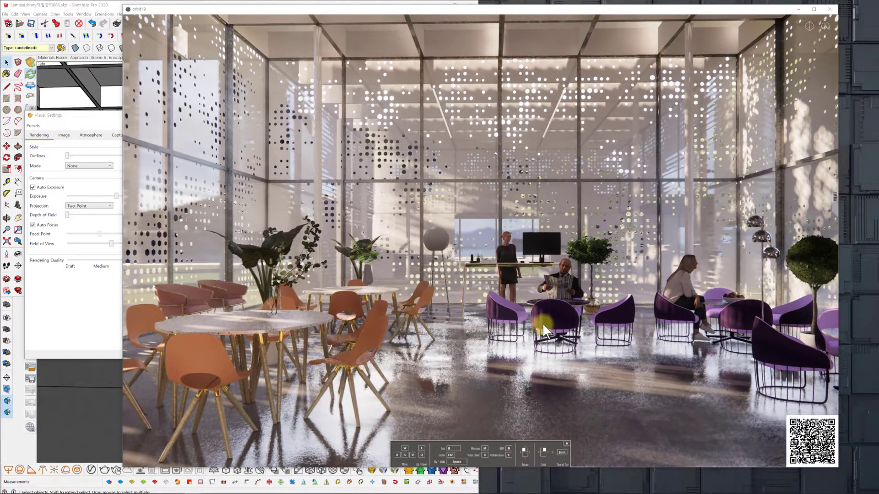
key(space)
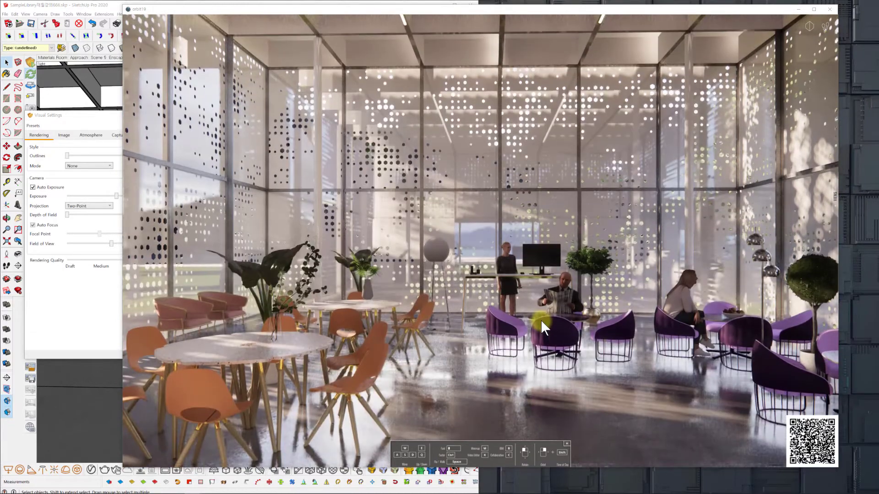
key(s)
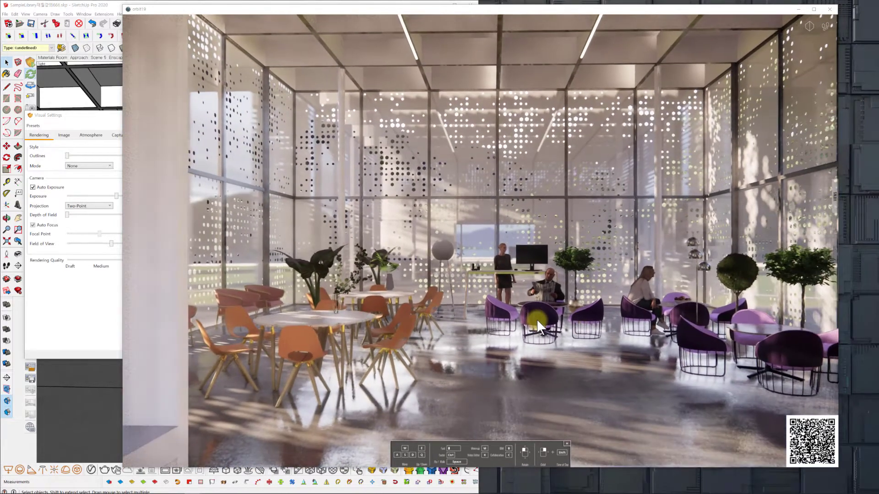
key(s)
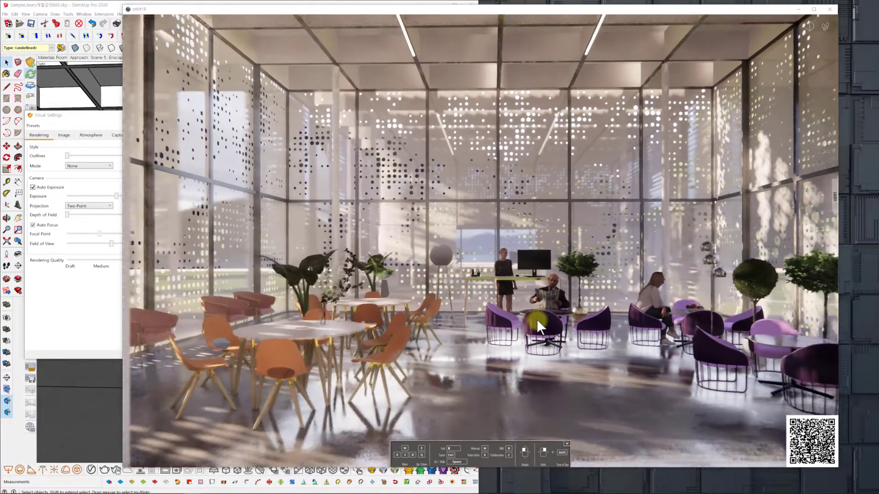
key(a)
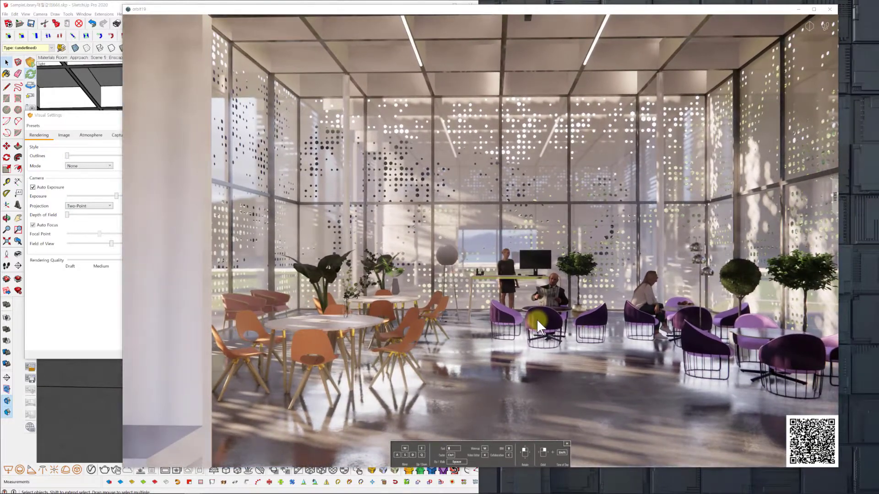
key(d)
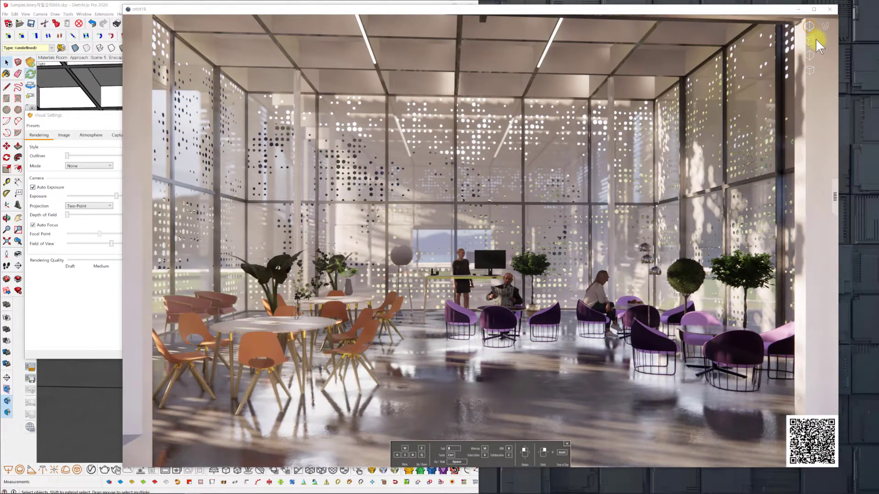
Switch the render's projection to Perspective, look around the interior, and return it to Two-Point.
click(811, 29)
drag(568, 267, 575, 264)
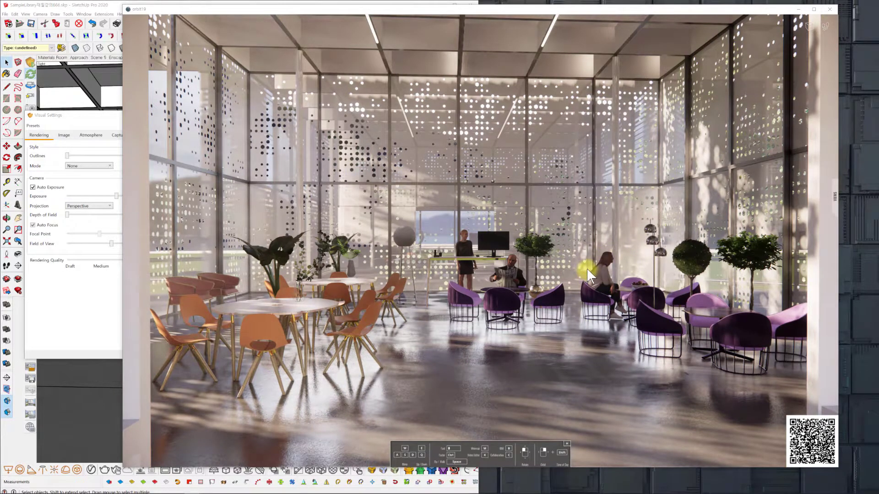
mouse_move(813, 27)
click(810, 52)
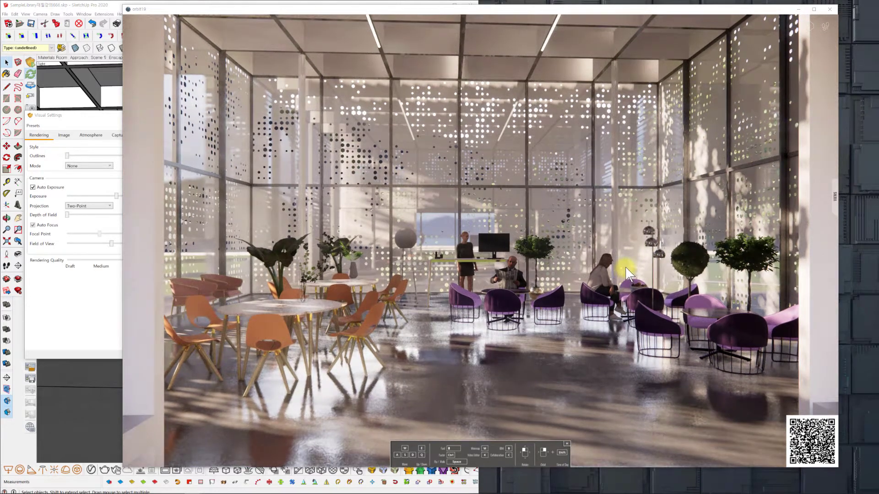
drag(627, 266, 631, 298)
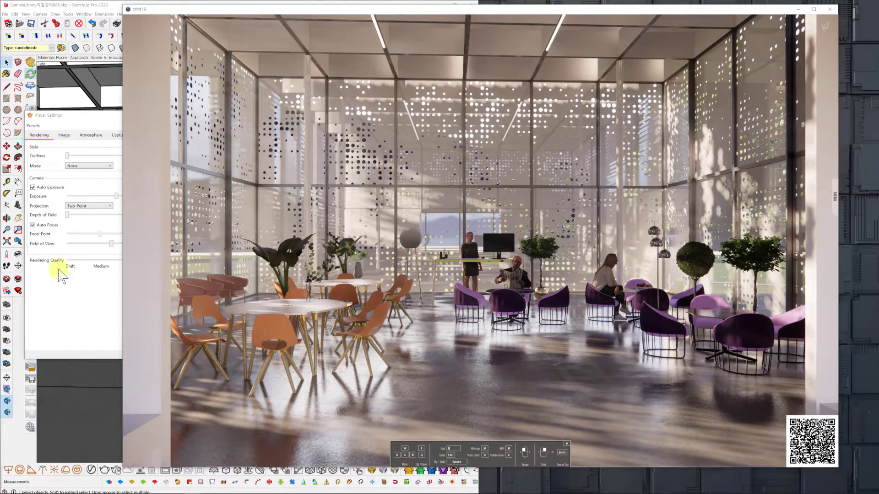
Reposition the Visual Settings dialog over the SketchUp model and open the Video Editor in the render window.
click(59, 429)
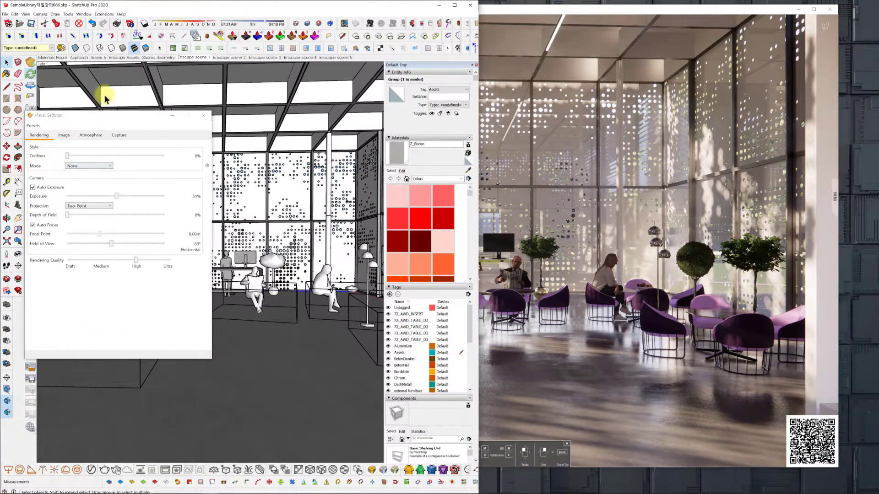
drag(116, 120, 131, 89)
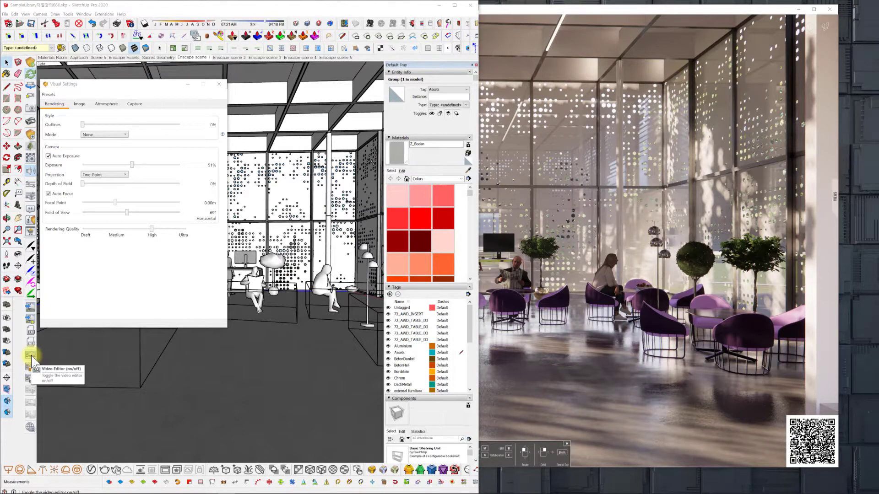
click(31, 355)
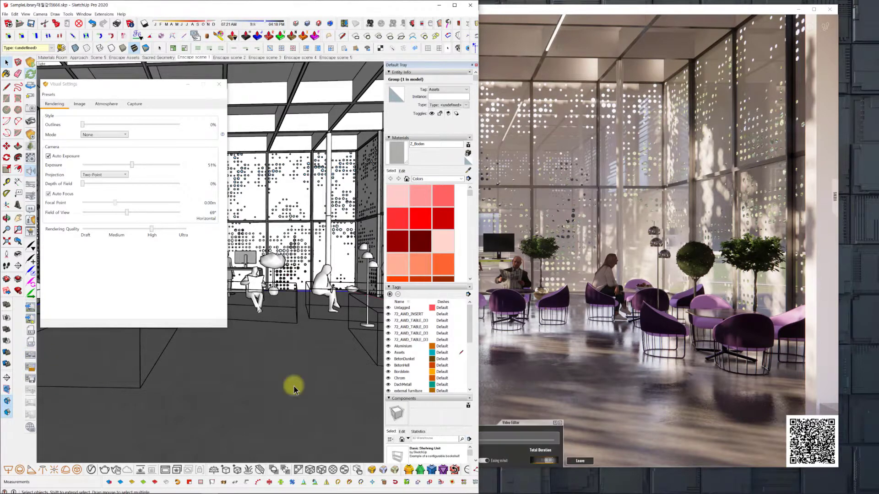
click(606, 17)
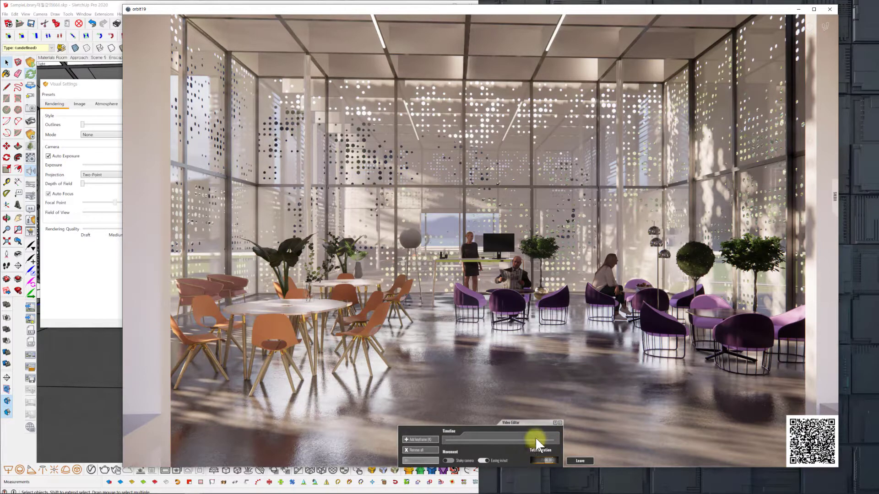
Leave and reopen the Video Editor twice from within the render window.
click(580, 461)
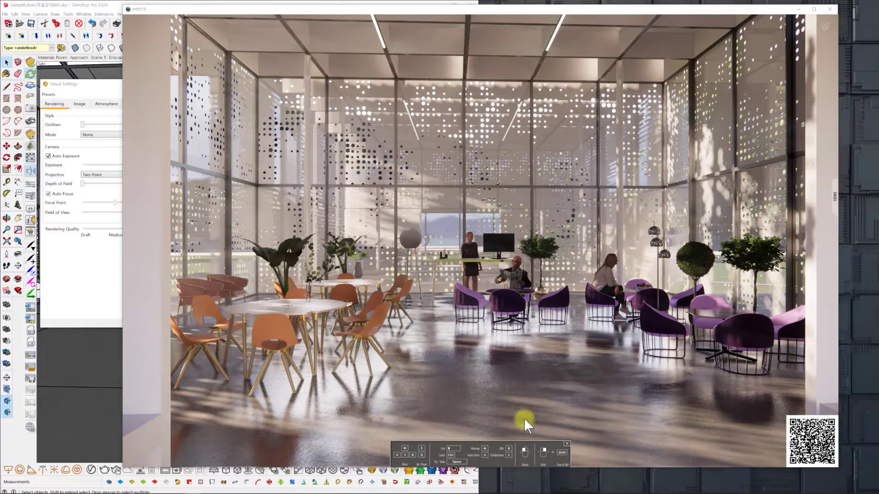
click(488, 457)
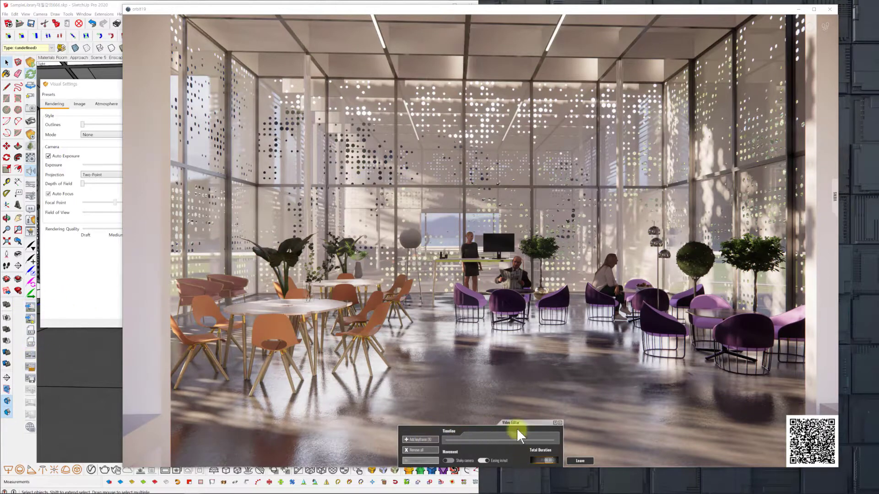
click(579, 461)
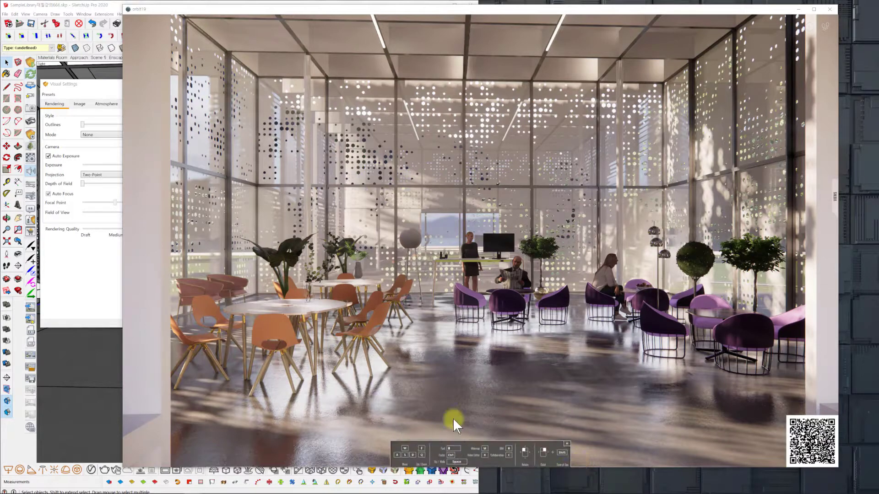
click(485, 453)
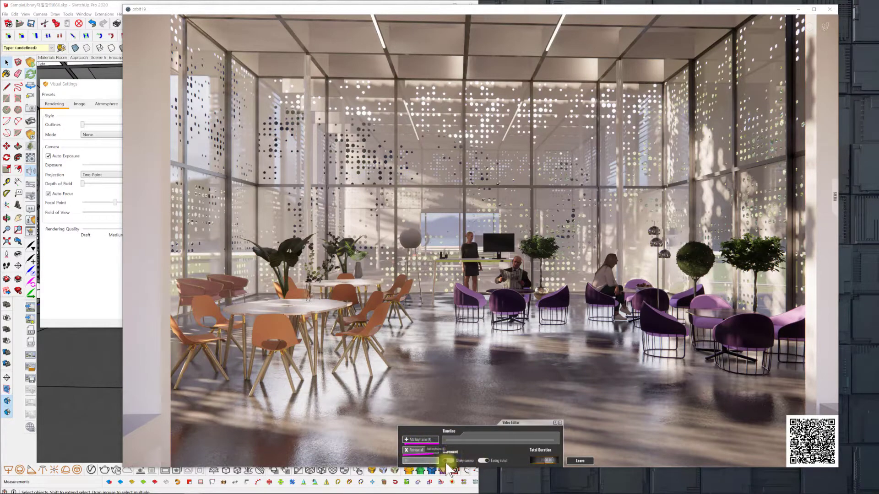
Try the Shake Camera option in the Video Editor and leave it switched off.
drag(445, 463, 471, 464)
click(448, 461)
click(455, 461)
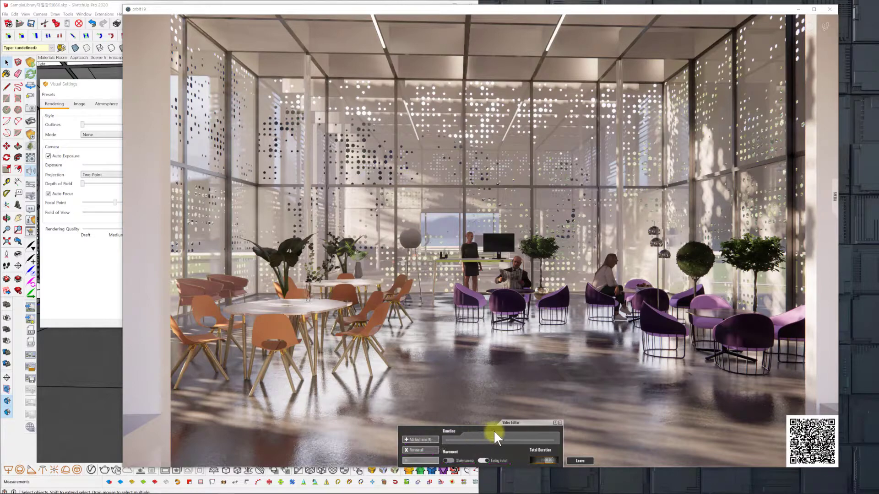
Add the first keyframe to the video timeline, open it for editing, and adjust its camera view slightly.
click(418, 439)
click(446, 438)
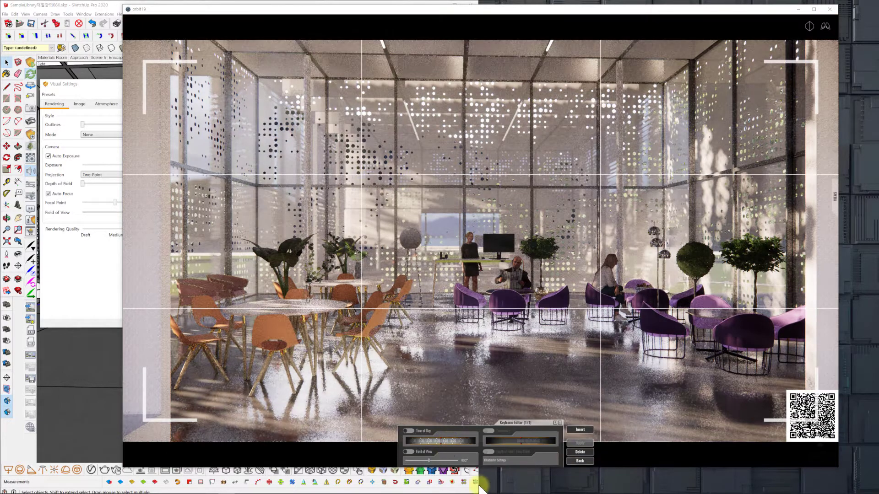
right_drag(536, 367, 536, 367)
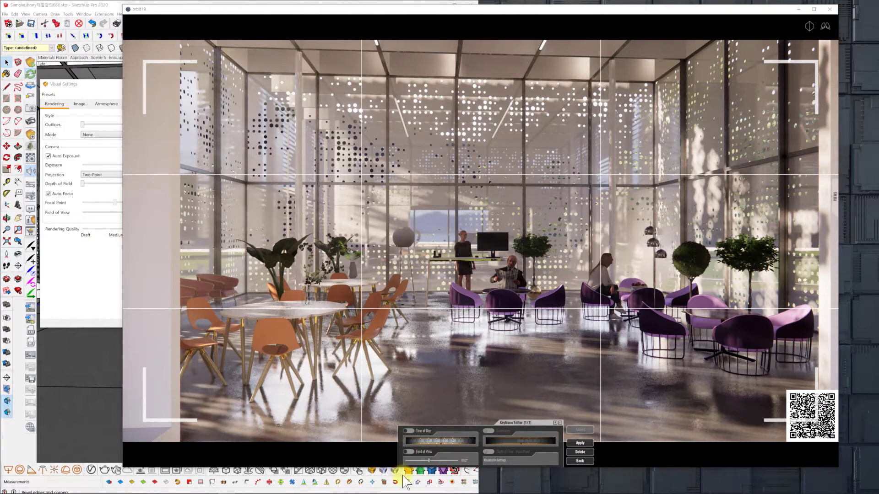
Try a wider Field of View for the first keyframe and disable the setting again.
click(408, 451)
click(409, 452)
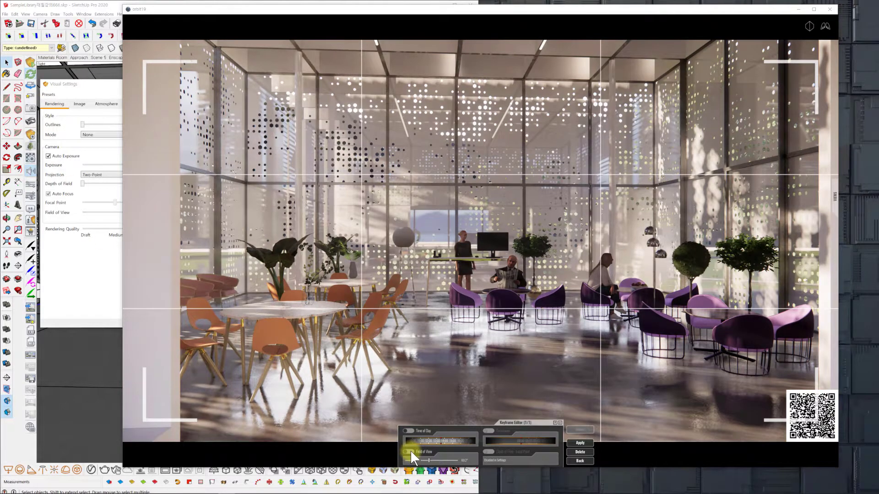
mouse_move(434, 464)
mouse_down()
mouse_move(425, 462)
mouse_move(432, 465)
mouse_up()
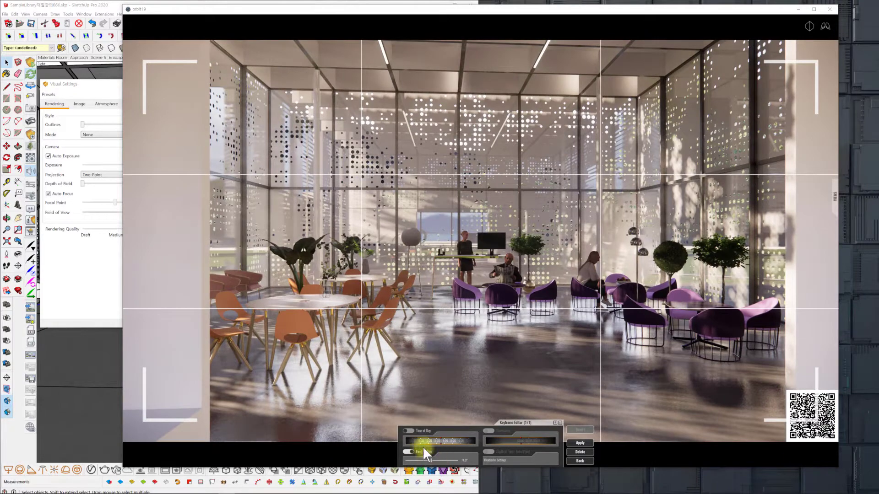
click(408, 452)
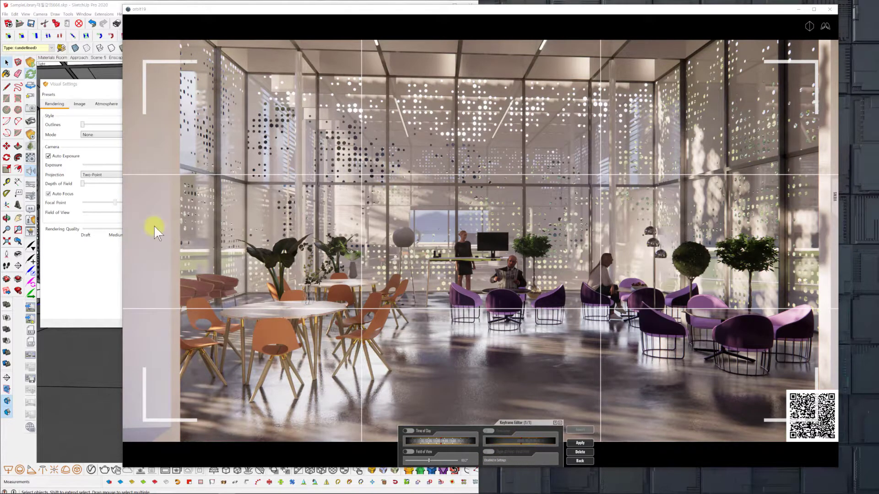
Try raising the Depth of Field to about 48% in the Visual Settings with Auto Focus turned off.
click(104, 271)
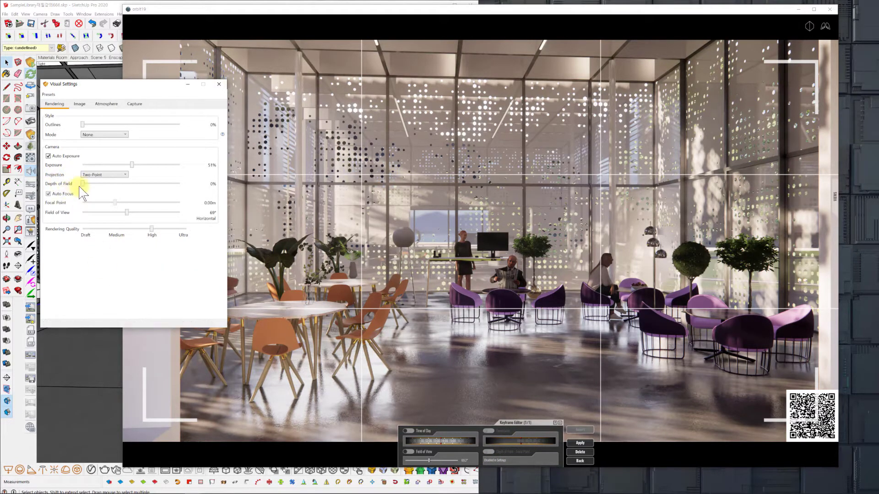
drag(82, 184, 129, 183)
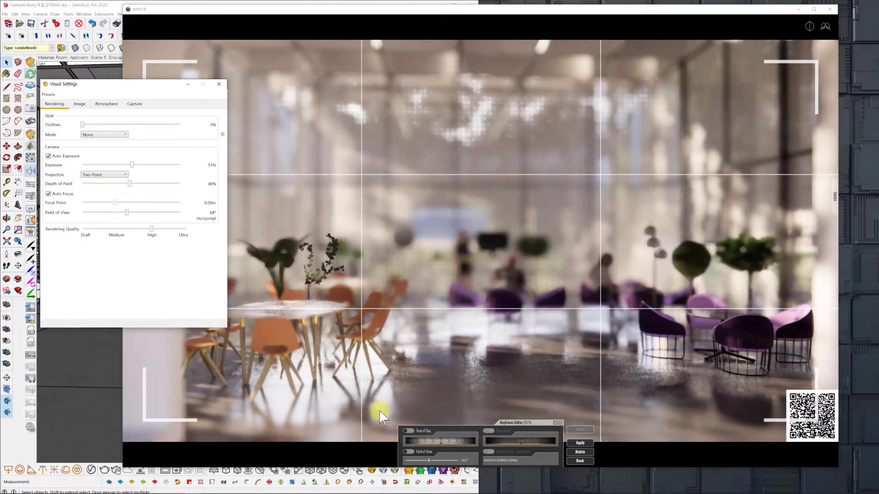
click(59, 194)
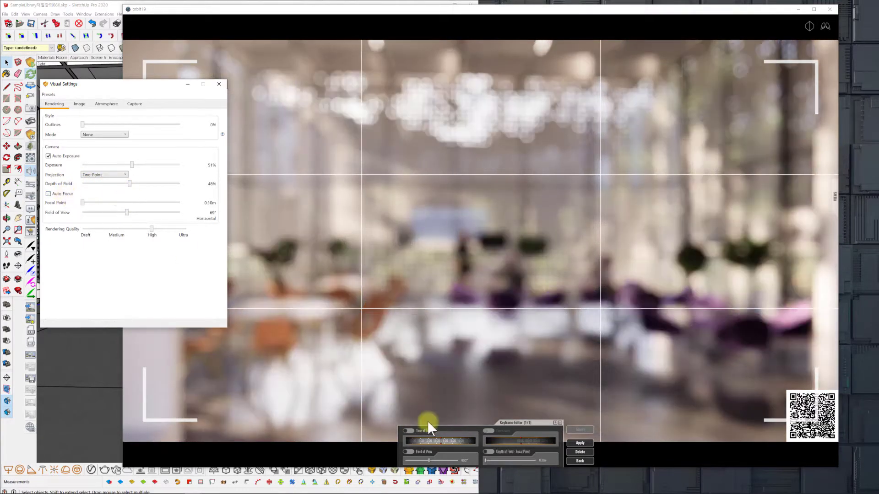
Try the Depth of Field - Focal Point option on the keyframe with a farther focal distance, and reduce Depth of Field to 35%.
click(492, 452)
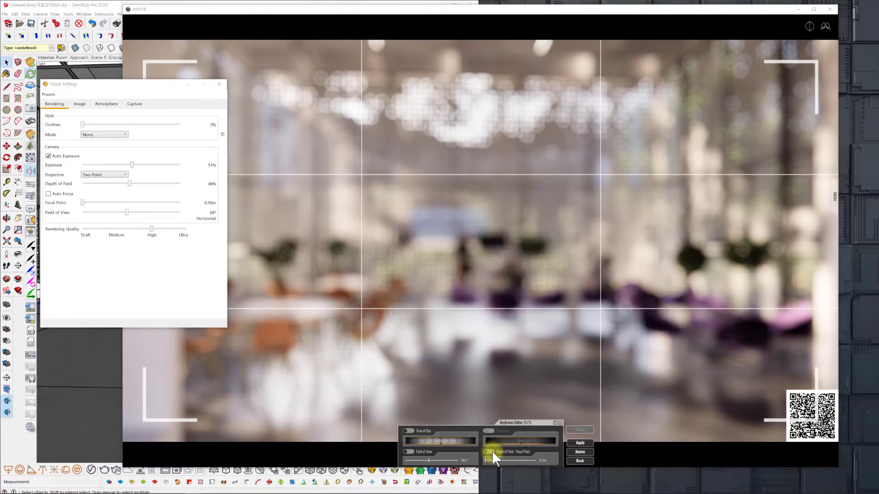
drag(486, 457, 515, 459)
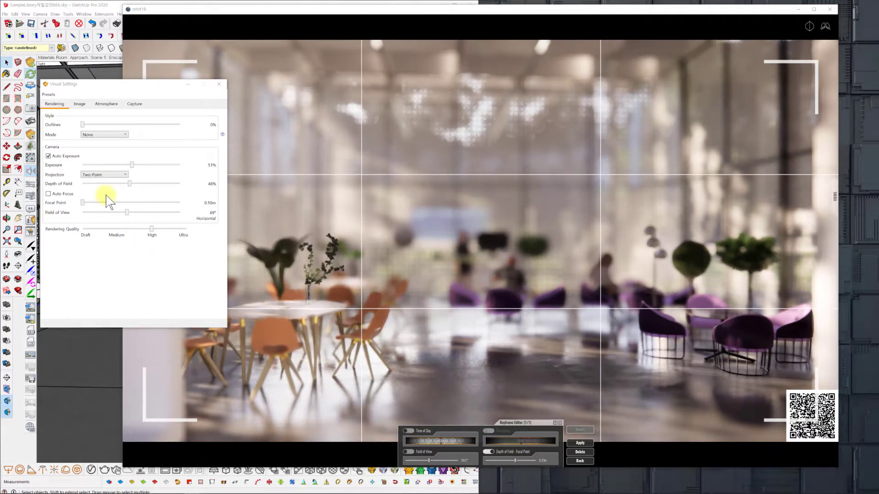
drag(130, 184, 117, 183)
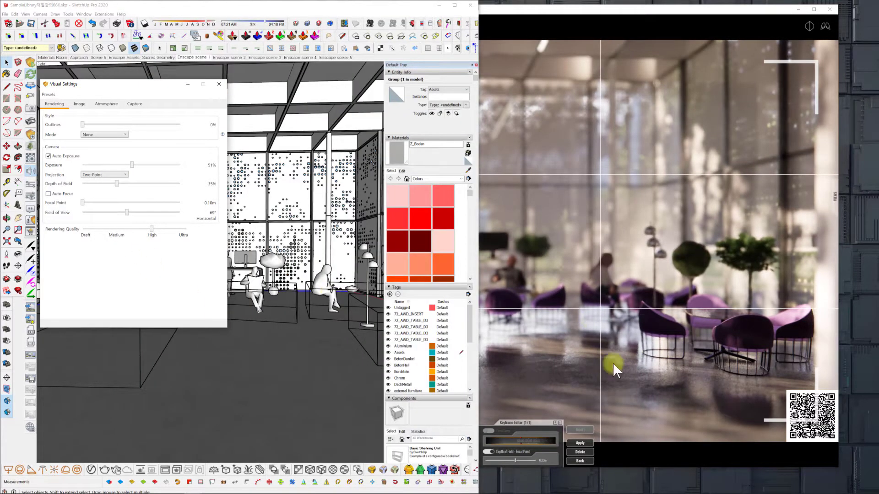
Compare the keyframe with its focal point setting off and on, and reset Depth of Field to 0%.
double_click(600, 10)
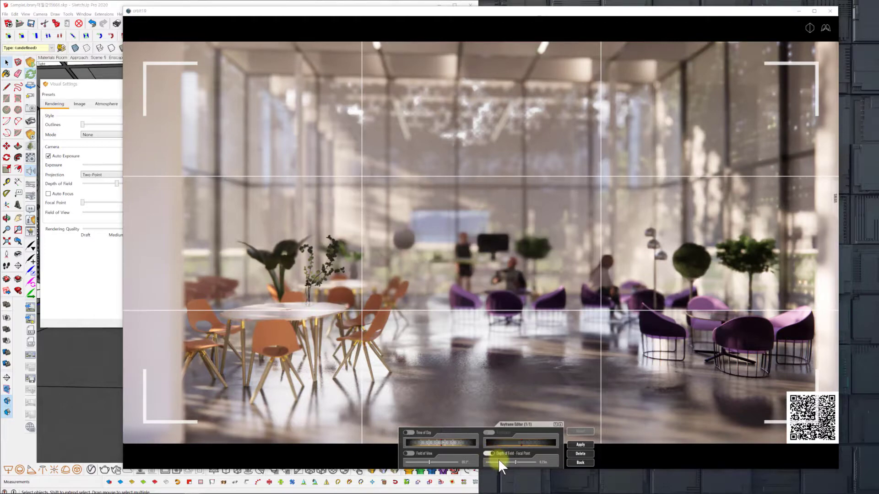
click(487, 453)
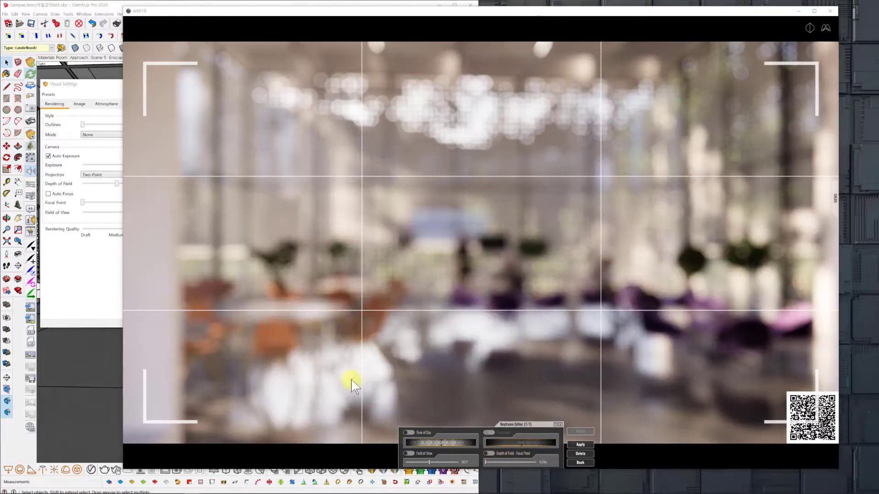
click(489, 453)
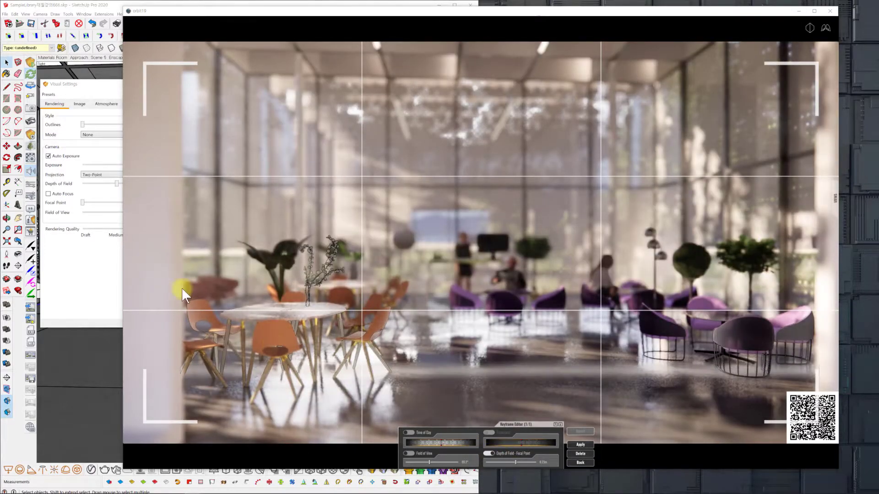
click(101, 270)
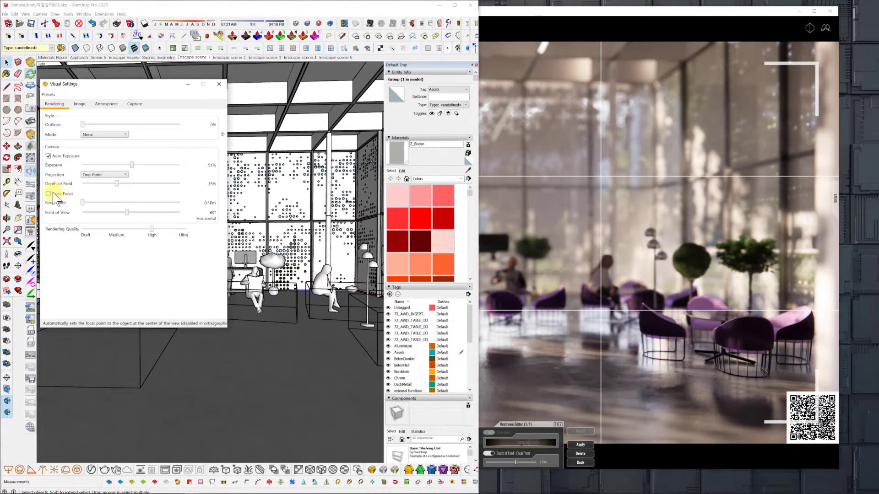
drag(117, 183, 70, 182)
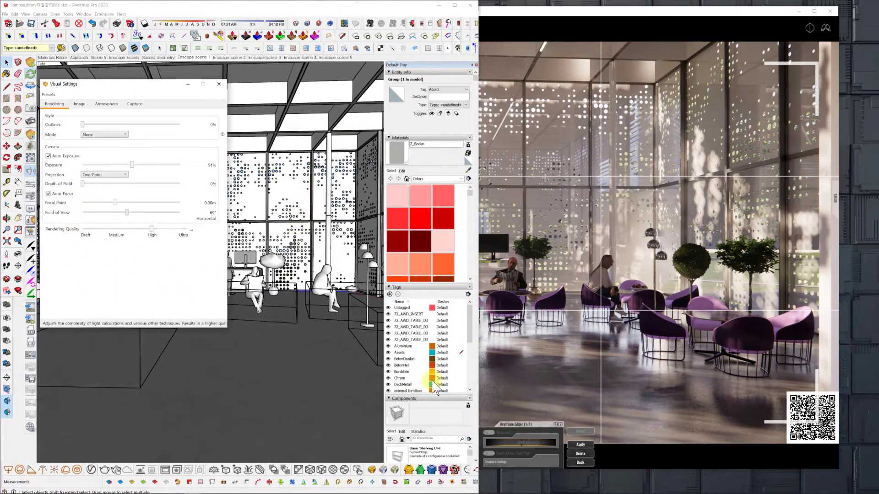
Enable Time of Day for the first keyframe, adjust its sunlight slightly, and apply the change before returning to the Video Editor.
click(618, 14)
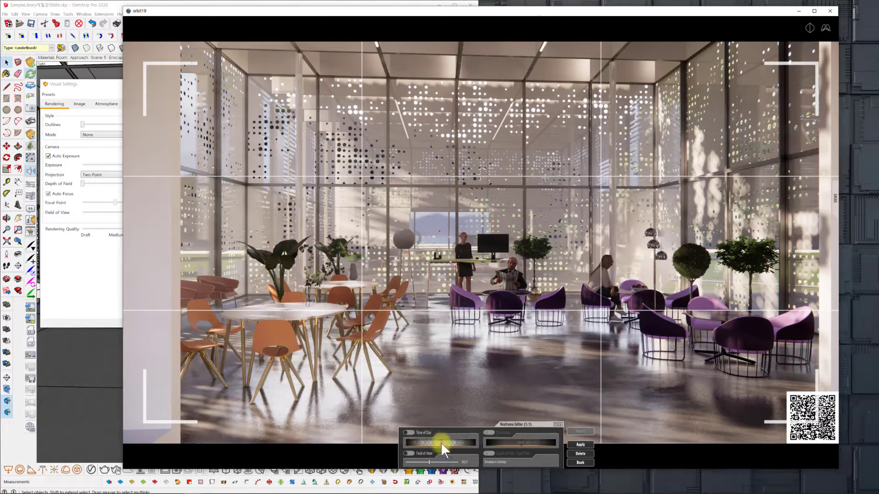
click(410, 433)
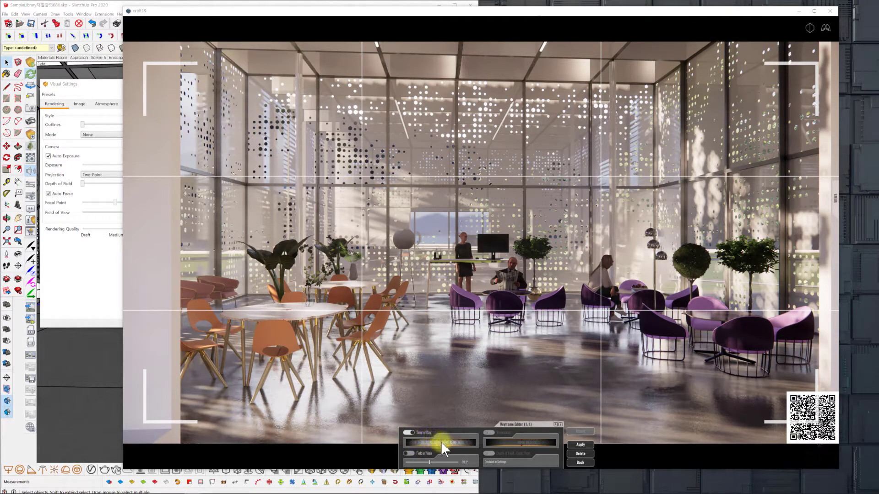
mouse_move(441, 441)
mouse_down()
mouse_move(459, 442)
mouse_move(435, 441)
mouse_move(446, 442)
mouse_up()
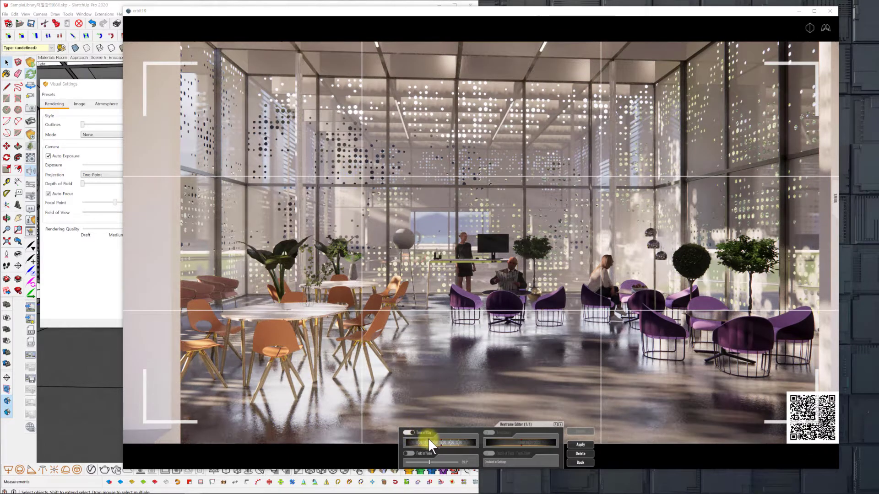
mouse_move(439, 439)
mouse_down()
mouse_move(400, 435)
mouse_move(446, 441)
mouse_move(432, 441)
mouse_up()
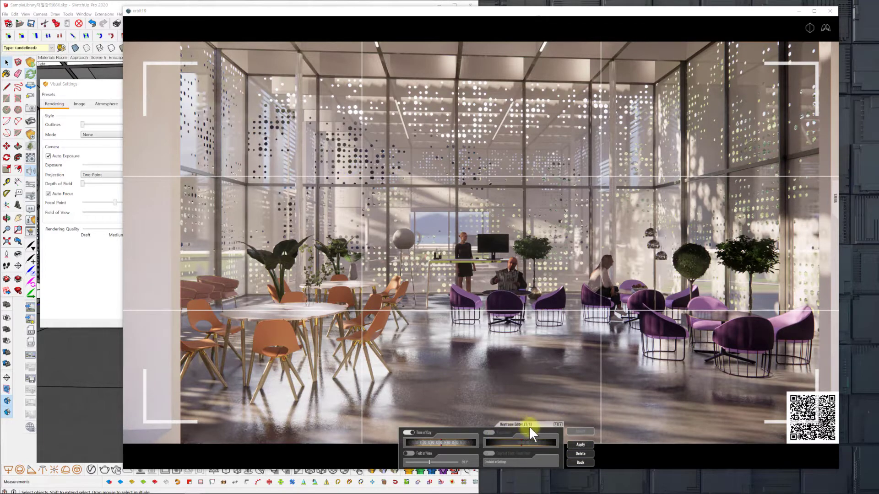
click(581, 444)
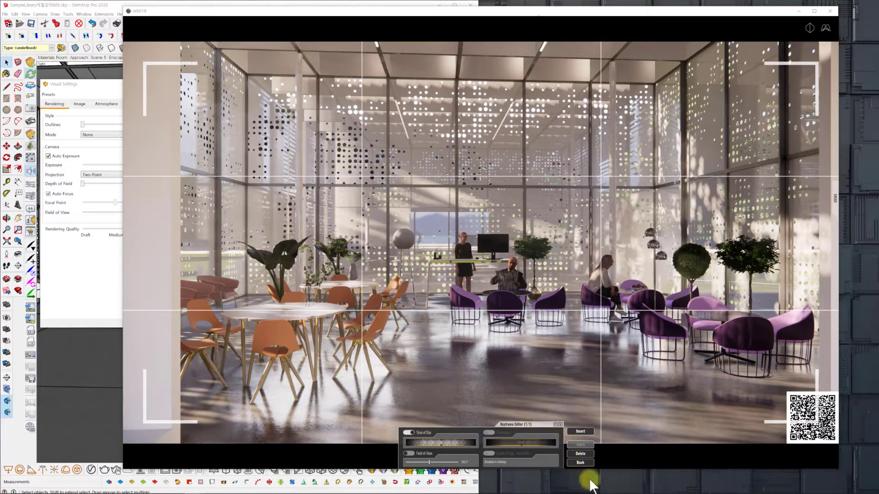
click(578, 432)
click(580, 461)
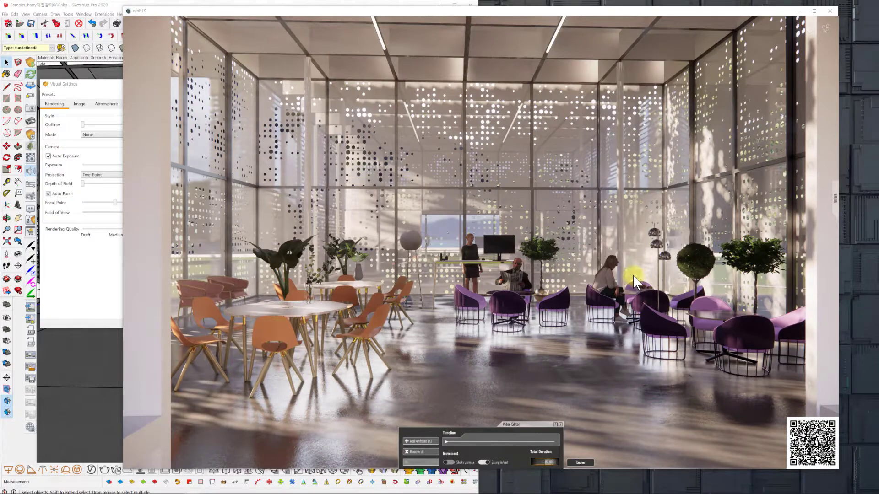
Move the camera forward to the purple seating, turn it slightly right, and add this view as the next keyframe.
scroll(632, 275, up, 5)
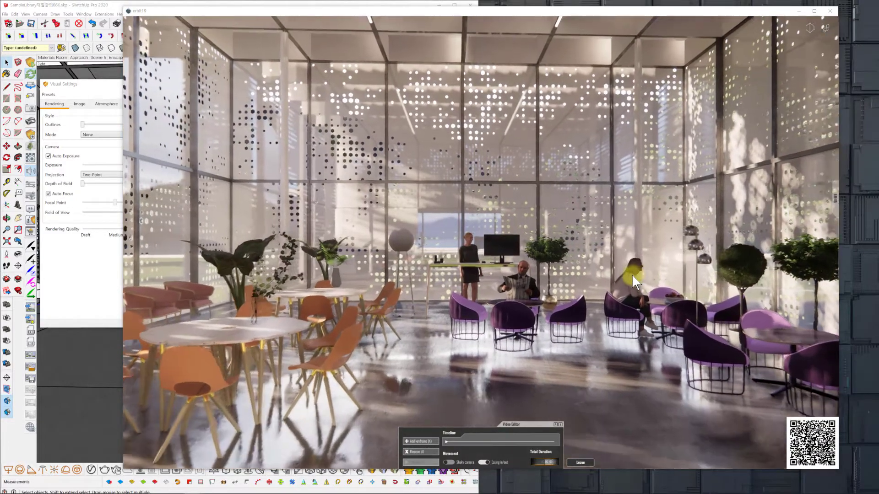
scroll(632, 274, up, 4)
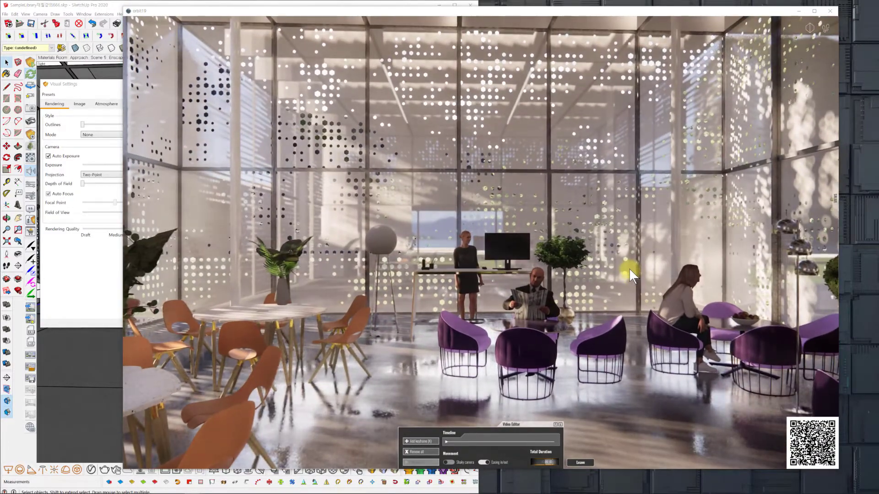
scroll(628, 269, up, 4)
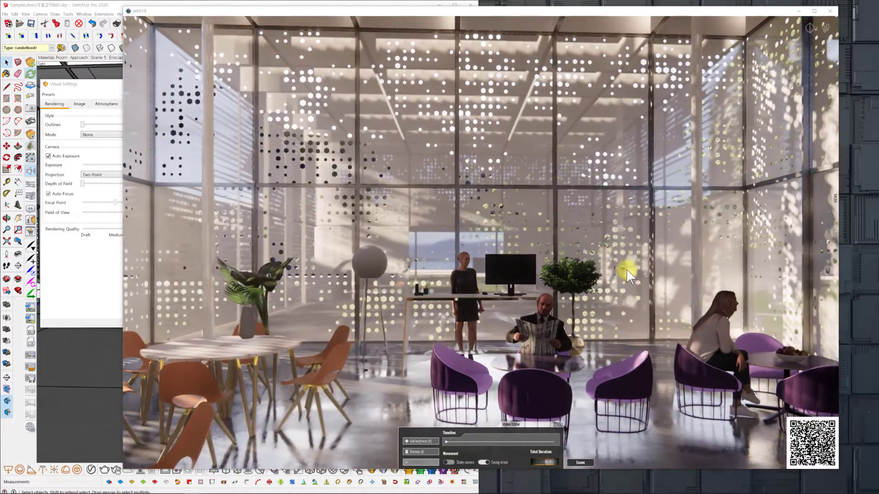
scroll(630, 270, up, 4)
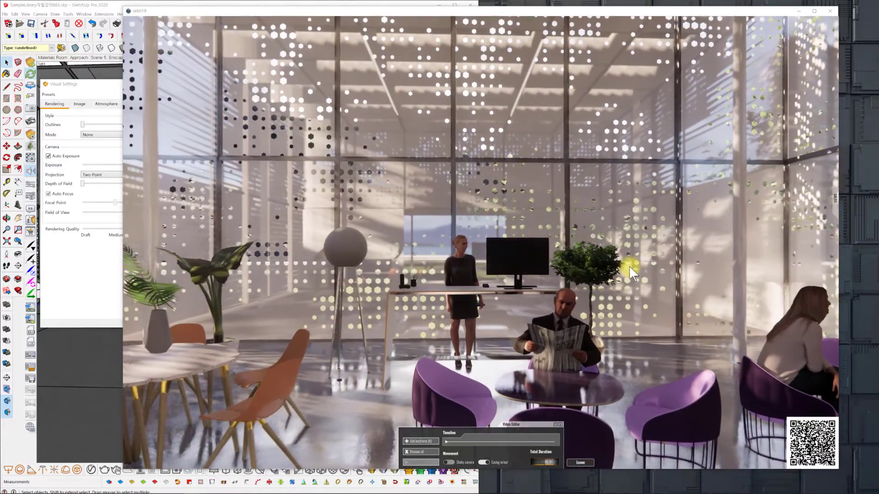
drag(630, 268, 615, 281)
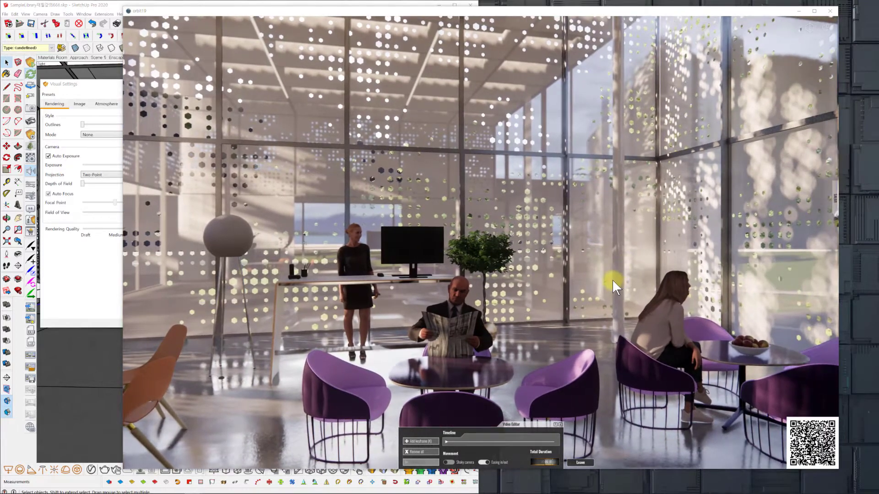
scroll(611, 280, up, 2)
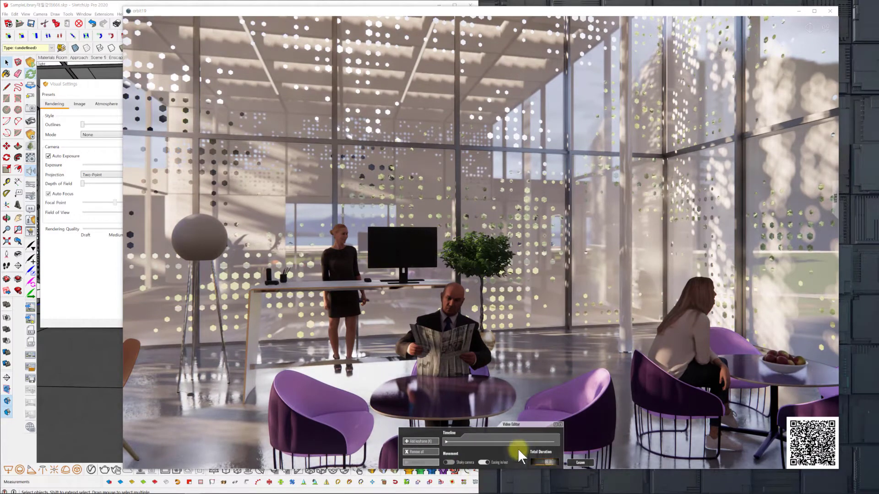
click(416, 440)
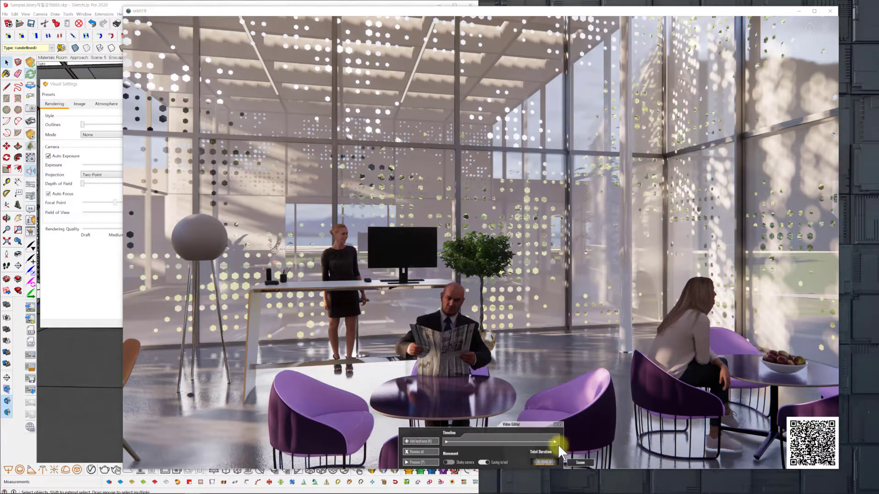
Preview the camera animation between the keyframes several times.
click(424, 463)
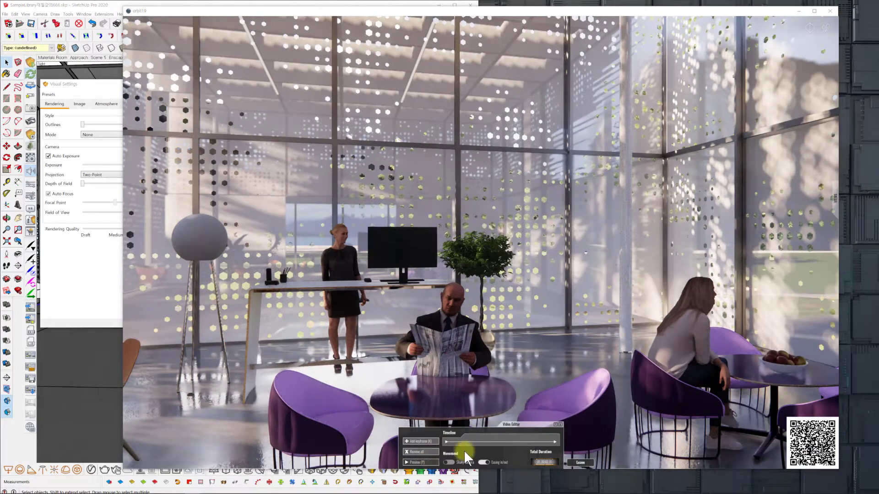
click(424, 462)
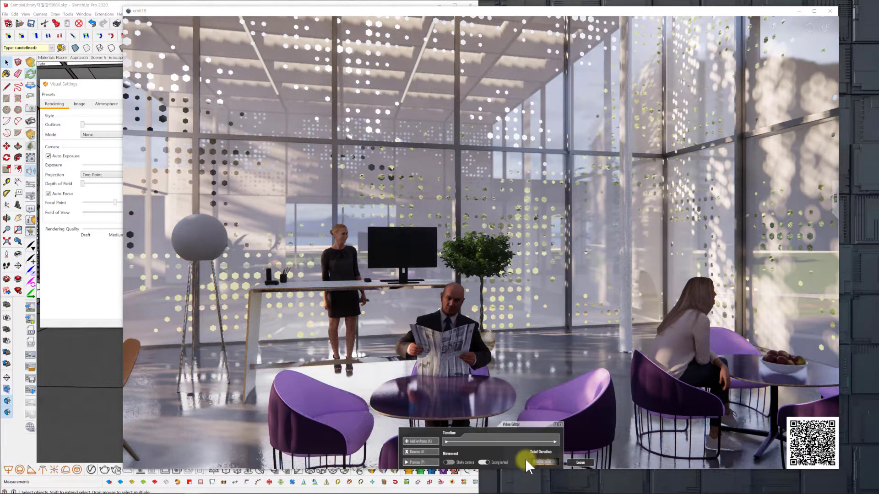
click(421, 463)
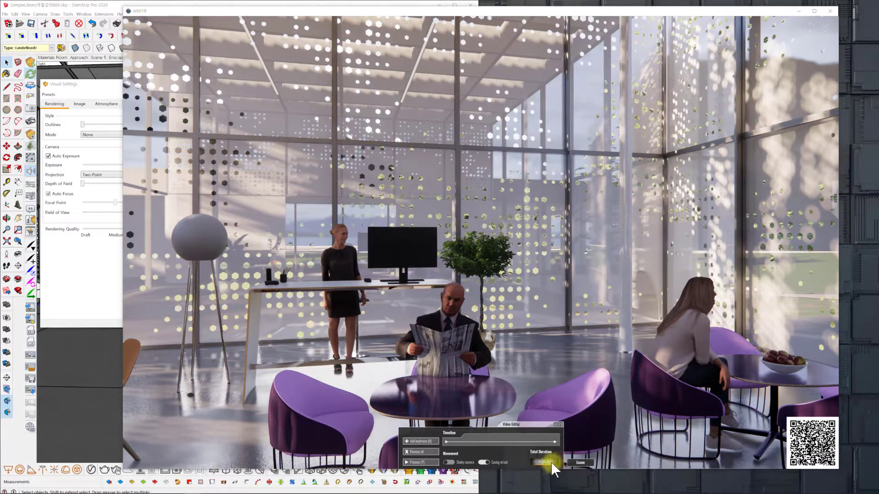
click(436, 460)
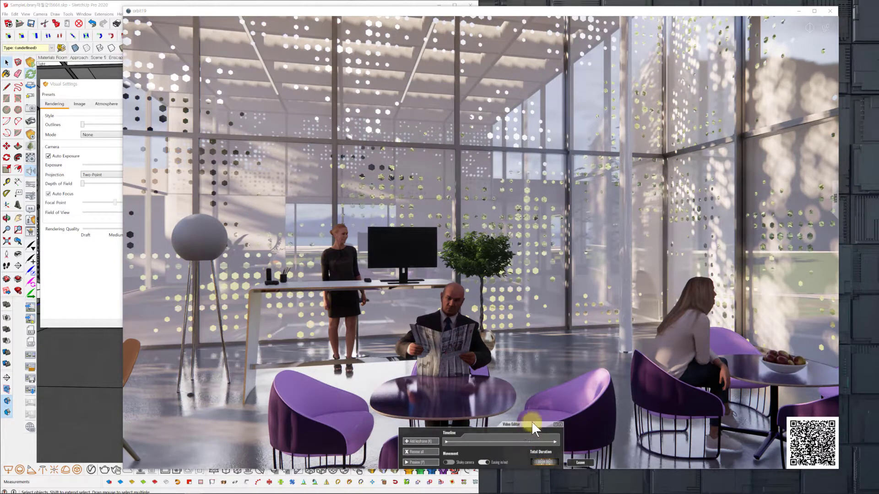
Open the last keyframe, turn its camera right toward the purple chairs and dark cabinet, and widen its field of view.
click(550, 442)
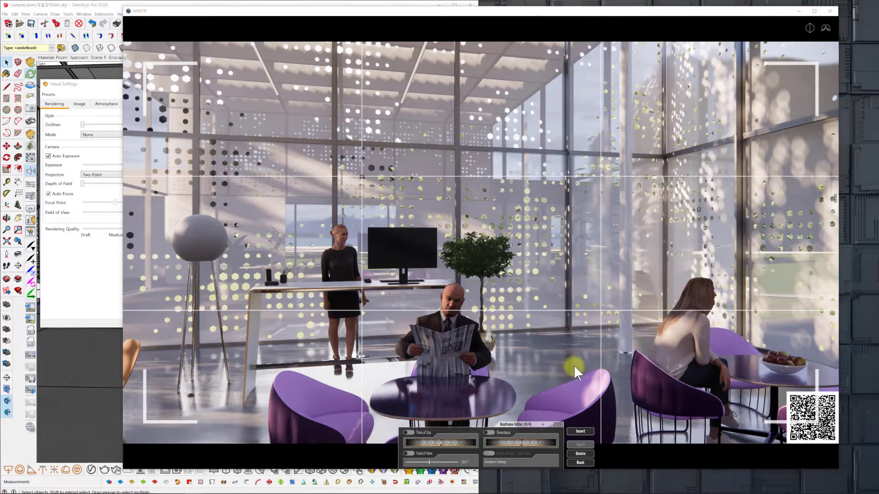
key(w)
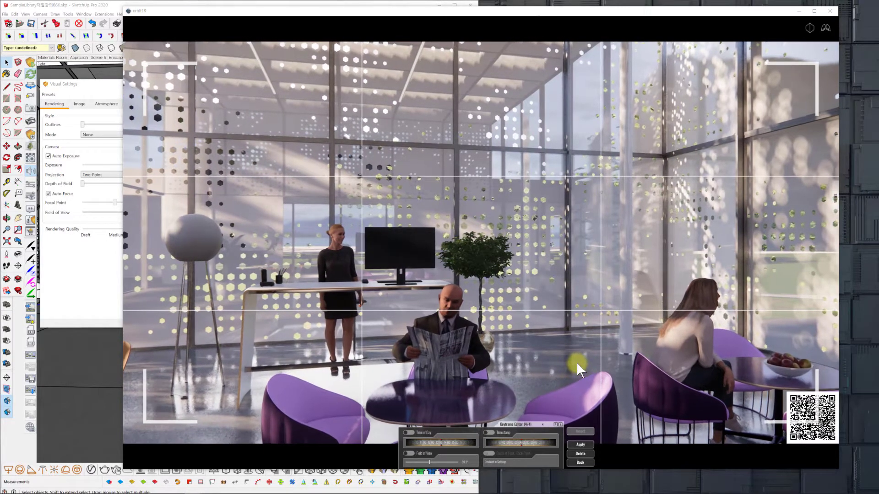
key(w)
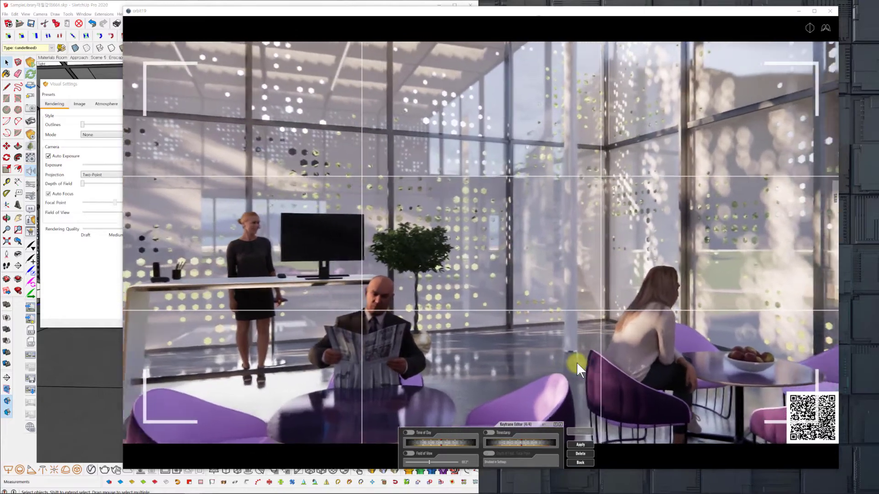
key(Right)
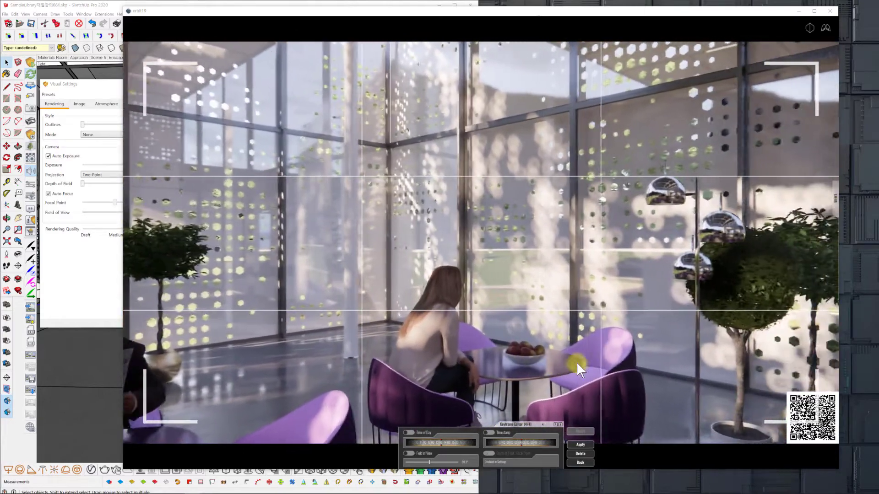
key(Right)
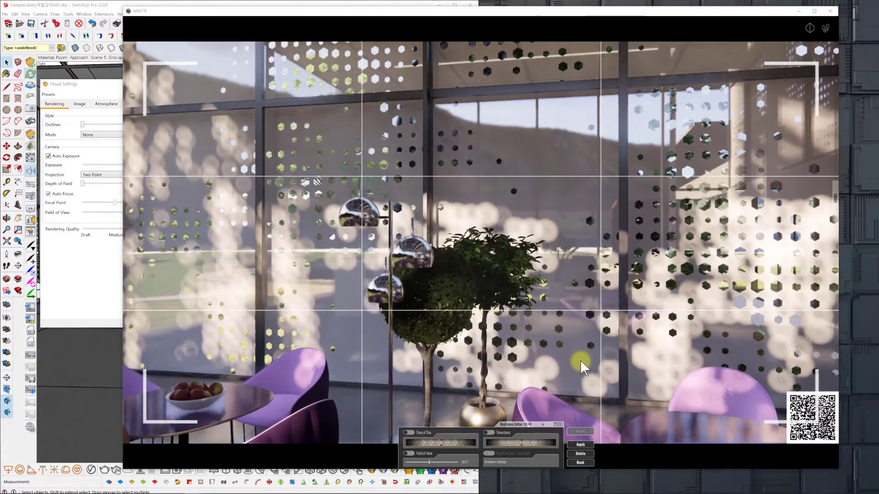
key(Right)
key(Right)
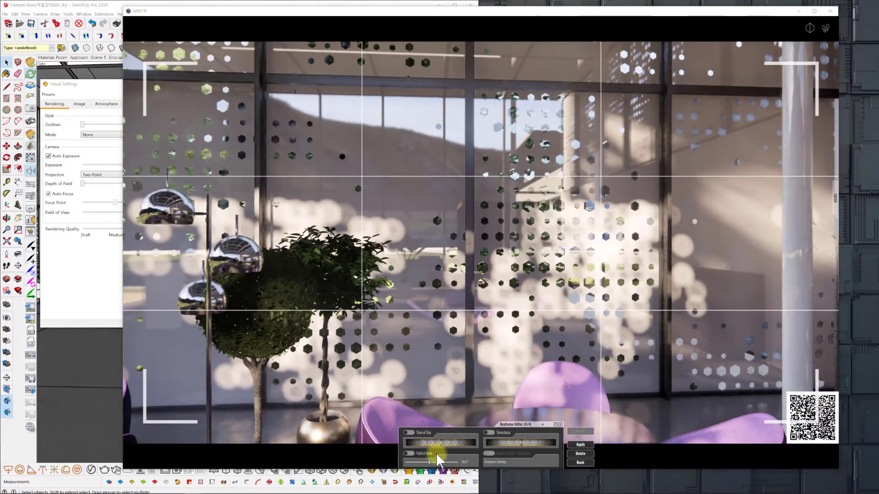
drag(431, 460, 439, 456)
key(Right)
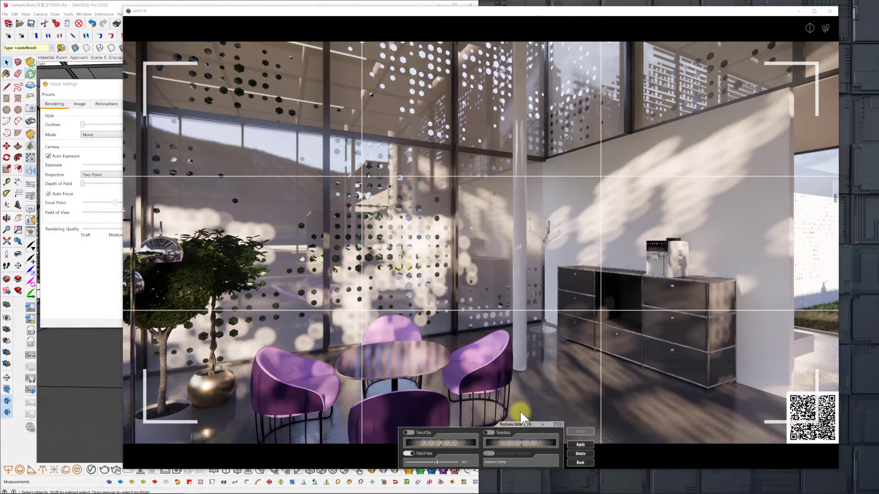
Enable Timestamp for the last keyframe, adjust its time, and apply the keyframe changes.
click(526, 441)
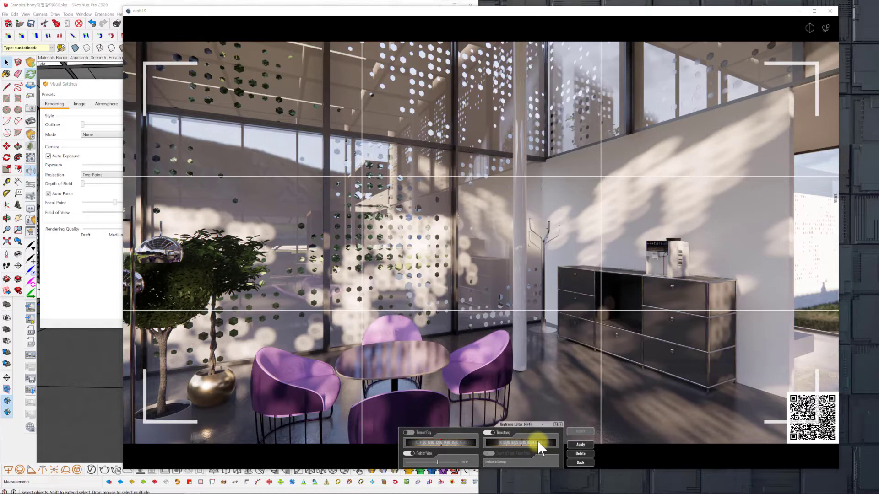
drag(525, 441, 501, 432)
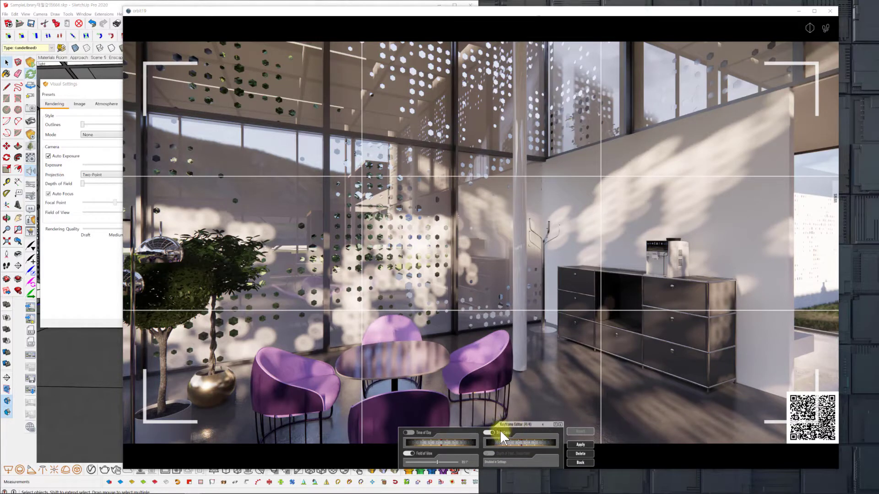
click(582, 445)
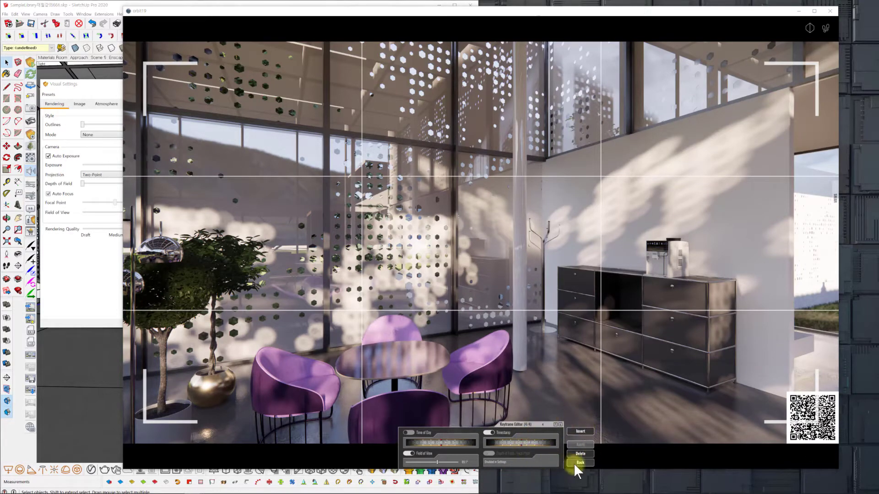
Compare the previous keyframe with the last one, check the insert-keyframe view, and return to the Video Editor.
click(542, 424)
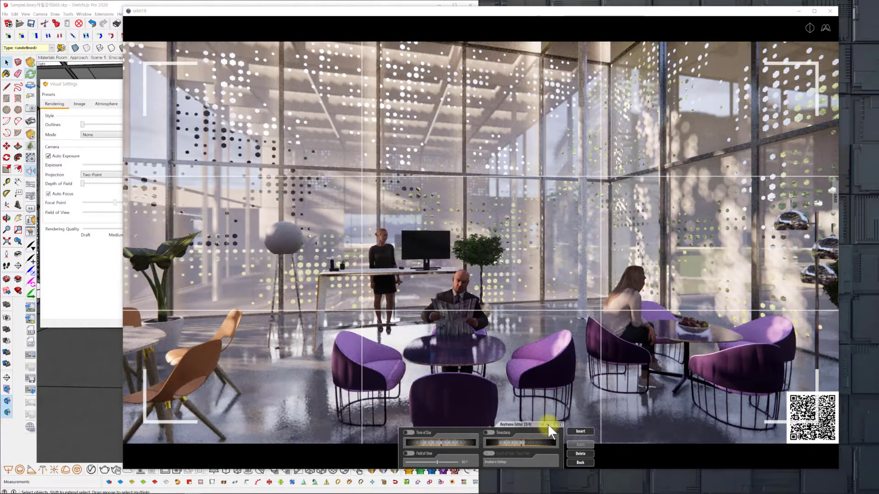
click(549, 425)
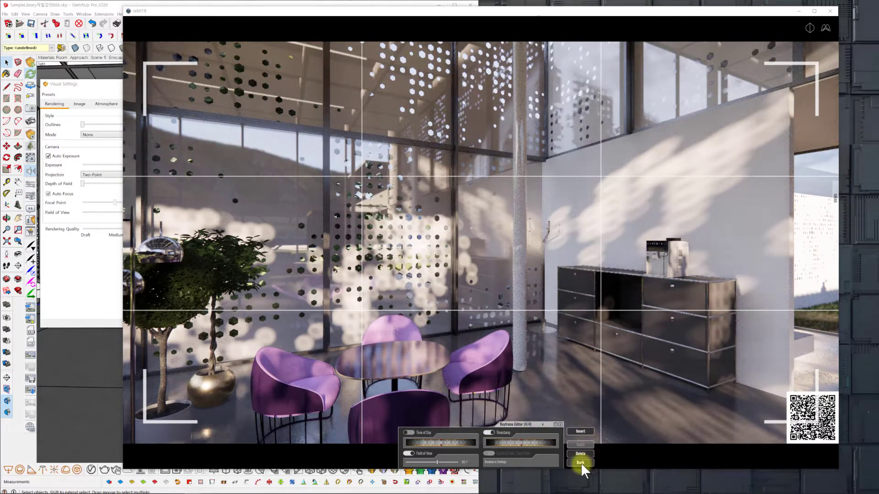
click(580, 431)
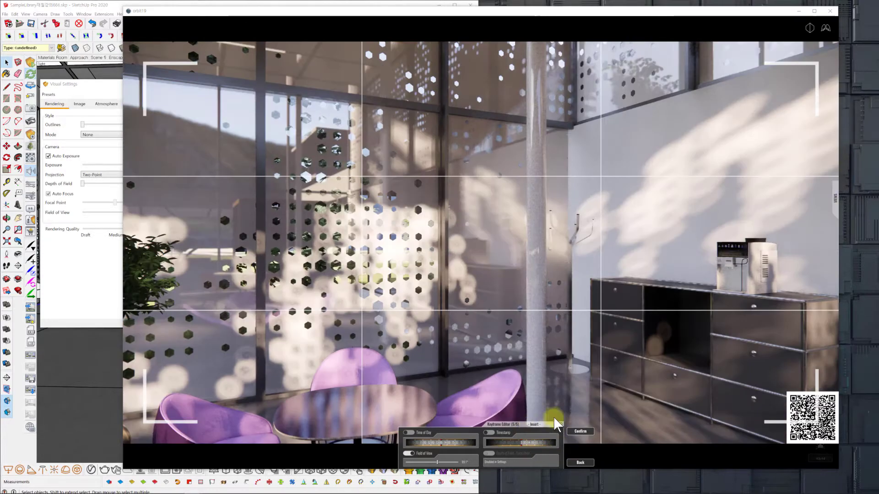
click(581, 461)
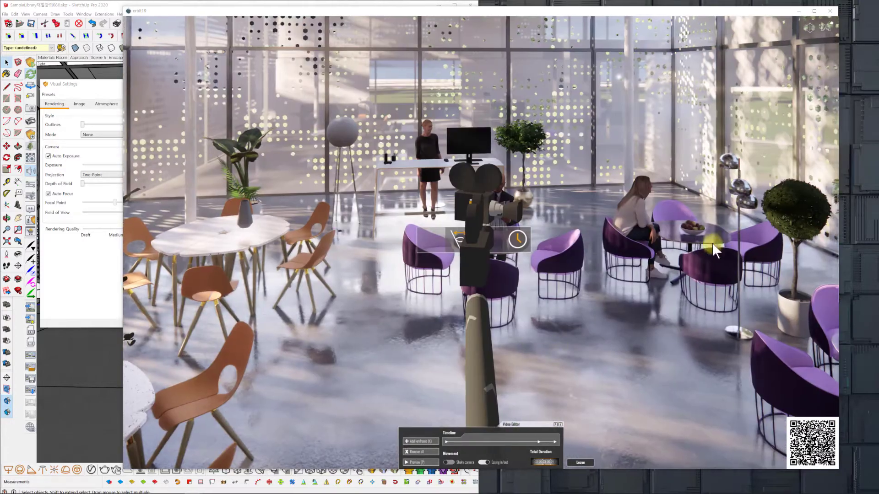
View the camera path from above and check the third keyframe's view of the purple seating.
key(e)
key(e)
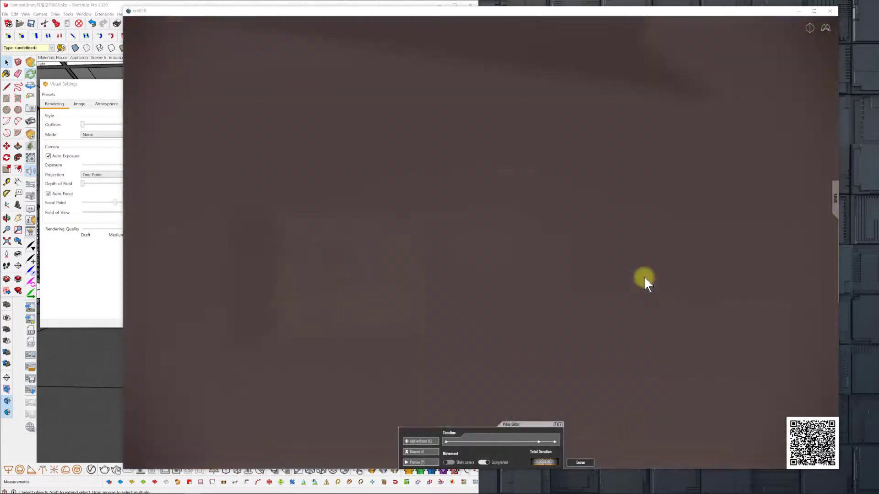
key(w)
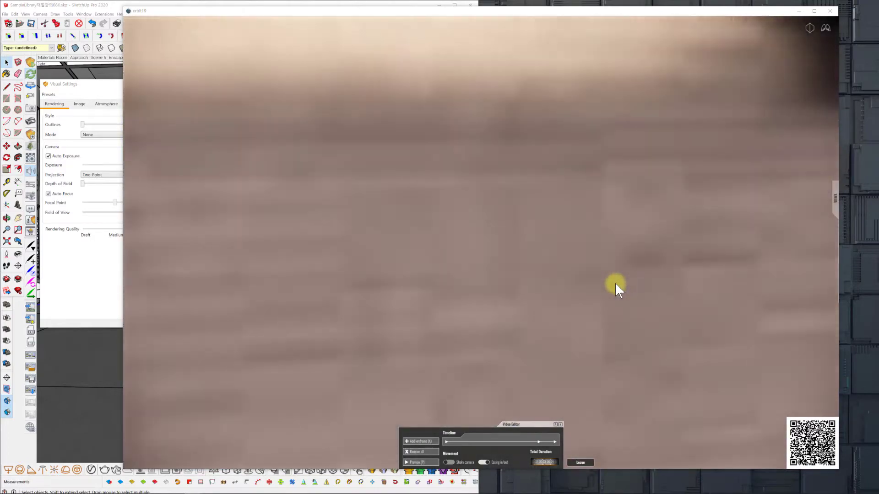
key(w)
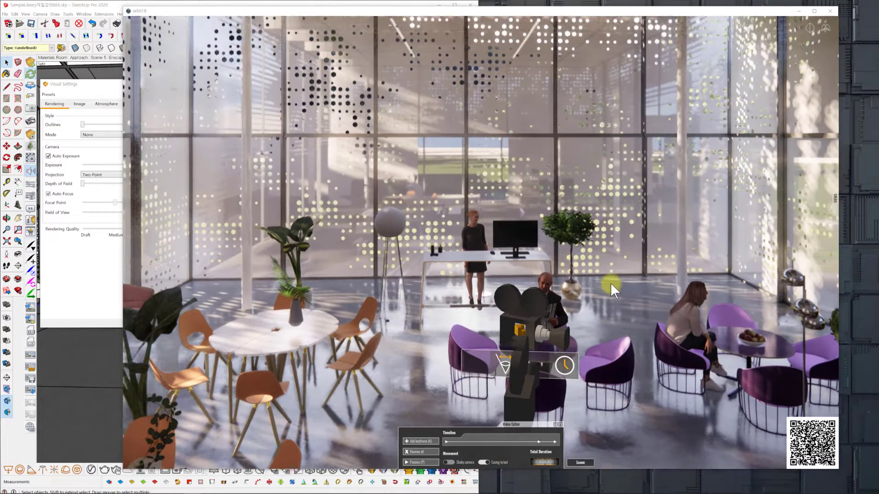
drag(611, 284, 606, 300)
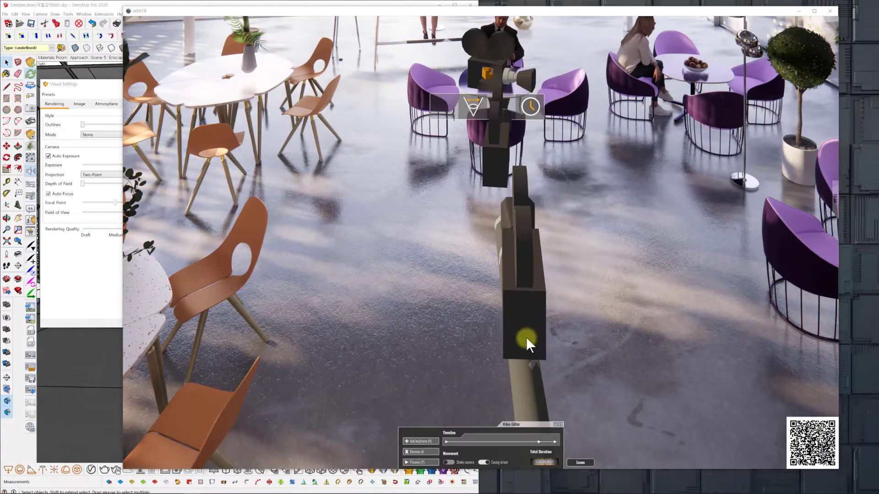
click(499, 141)
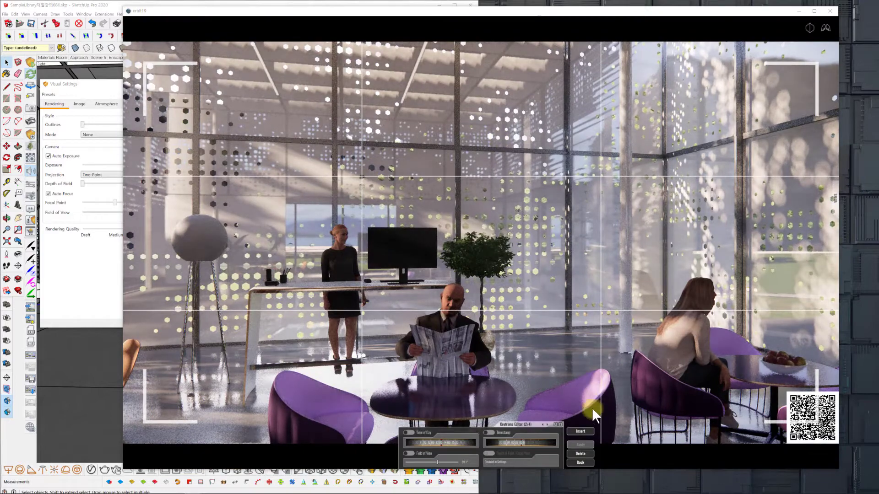
click(583, 461)
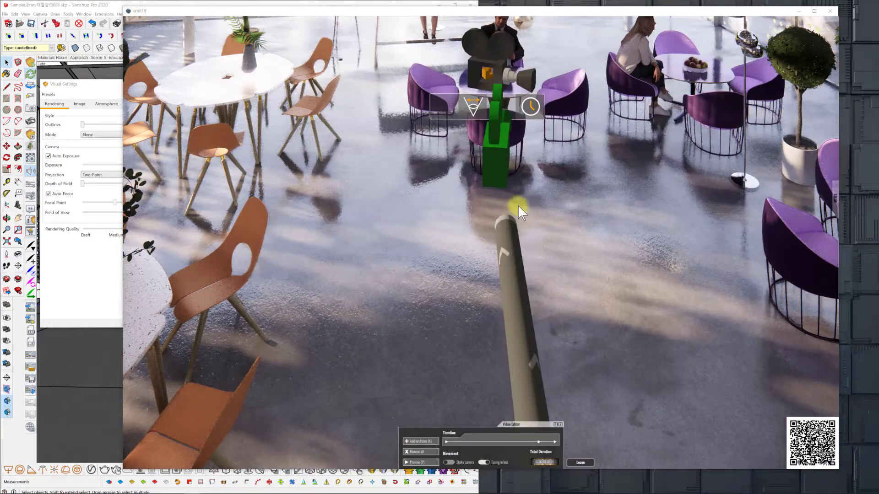
Move the last keyframe's camera closer to the dark cabinet, apply the change, and return to the Video Editor.
click(482, 68)
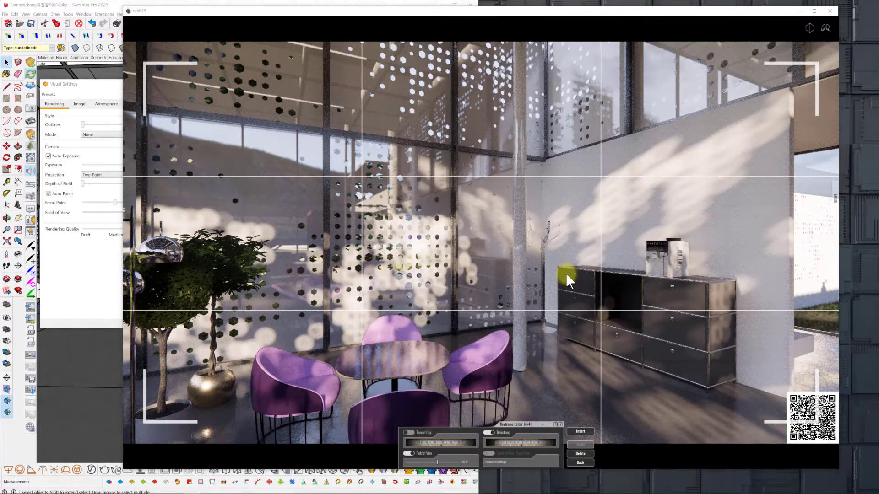
drag(534, 344, 524, 354)
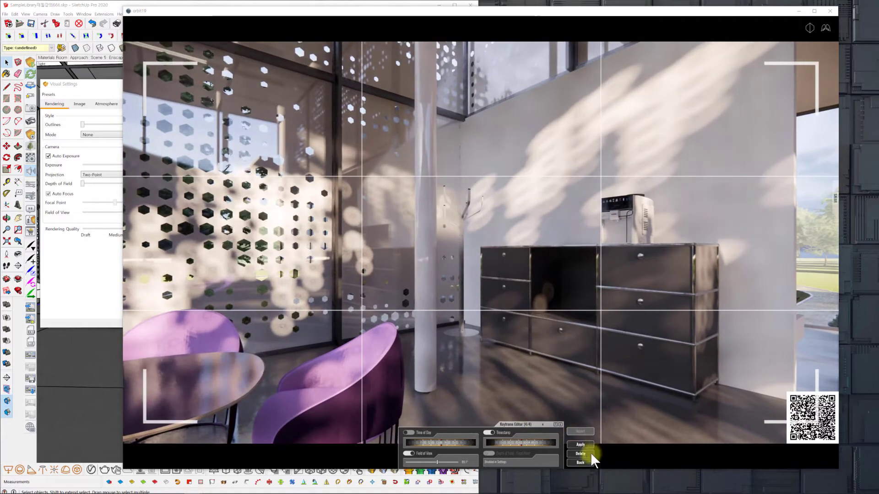
click(578, 445)
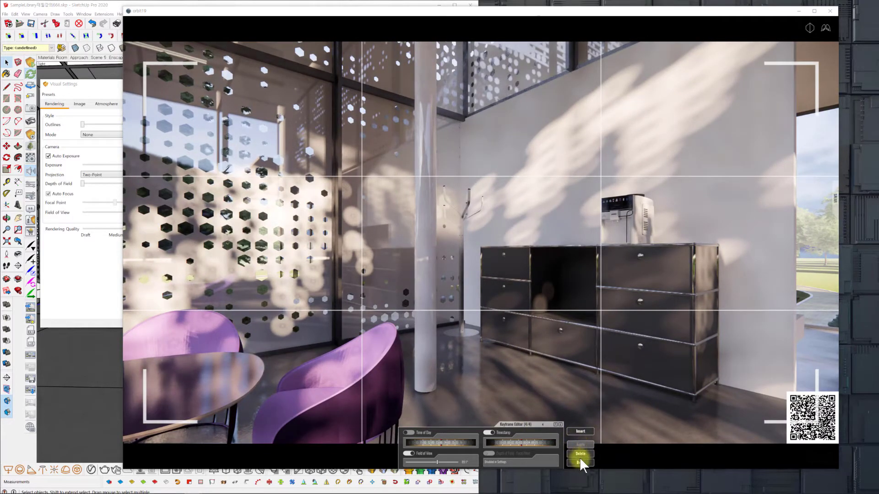
click(581, 463)
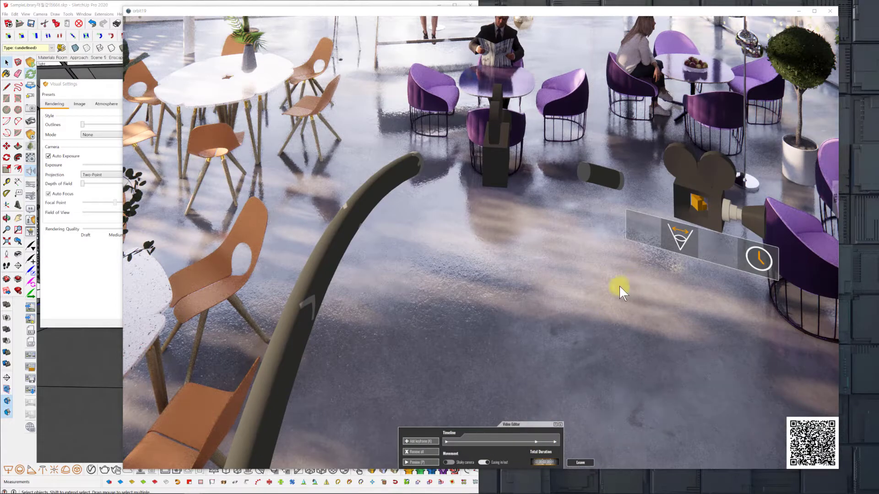
Examine the camera path and keyframe markers from above, and preview the animation.
drag(616, 295, 603, 295)
scroll(603, 296, down, 5)
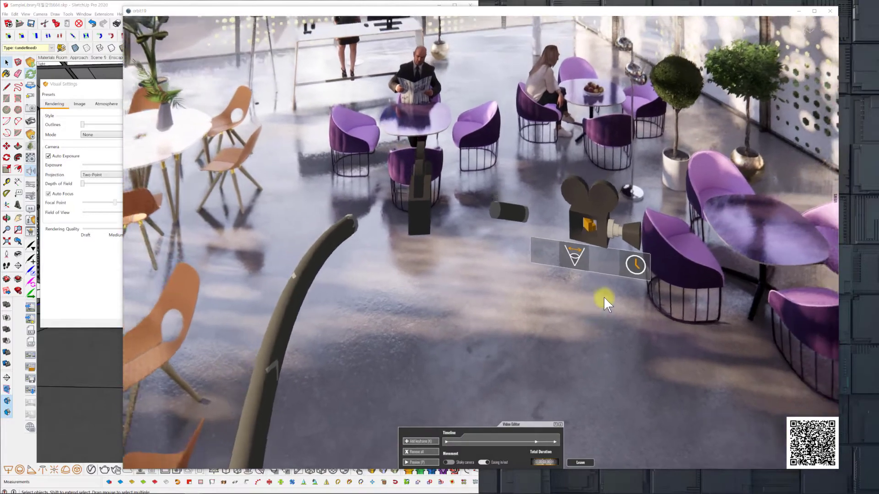
scroll(603, 296, up, 5)
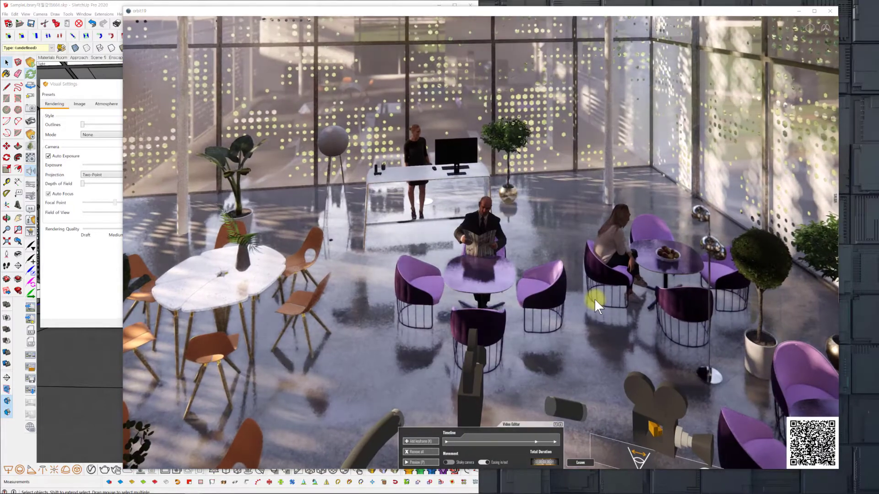
click(431, 459)
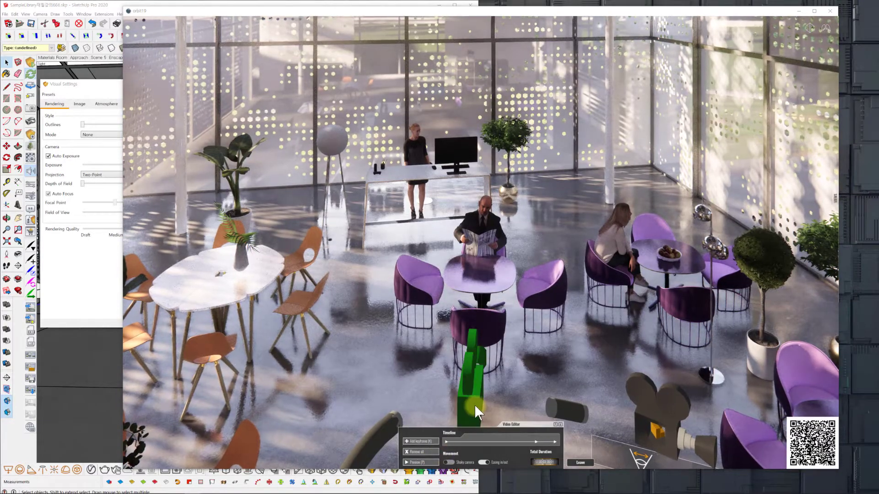
Enable and adjust the third keyframe's Timestamp, apply it, and return to the Video Editor.
click(475, 404)
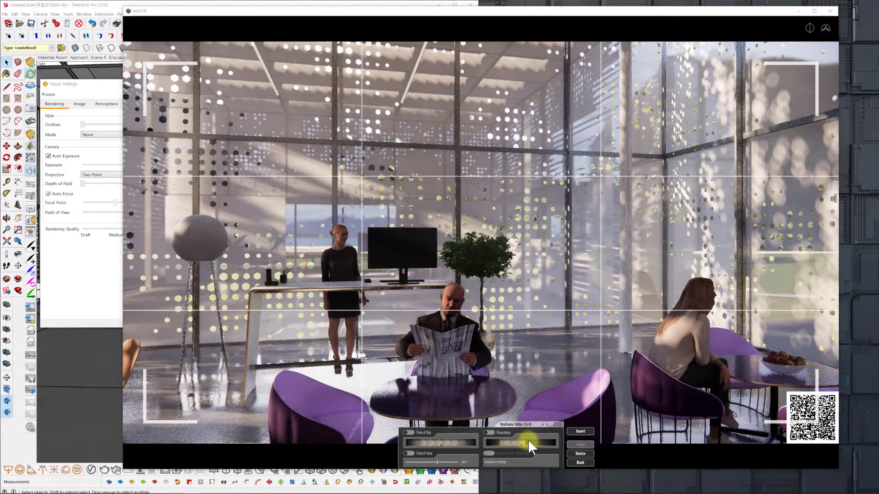
drag(534, 441, 521, 441)
click(580, 444)
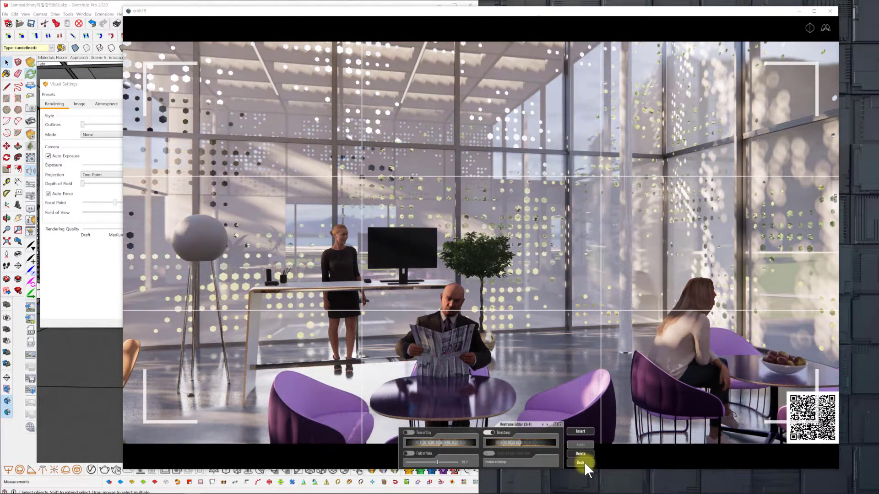
click(581, 462)
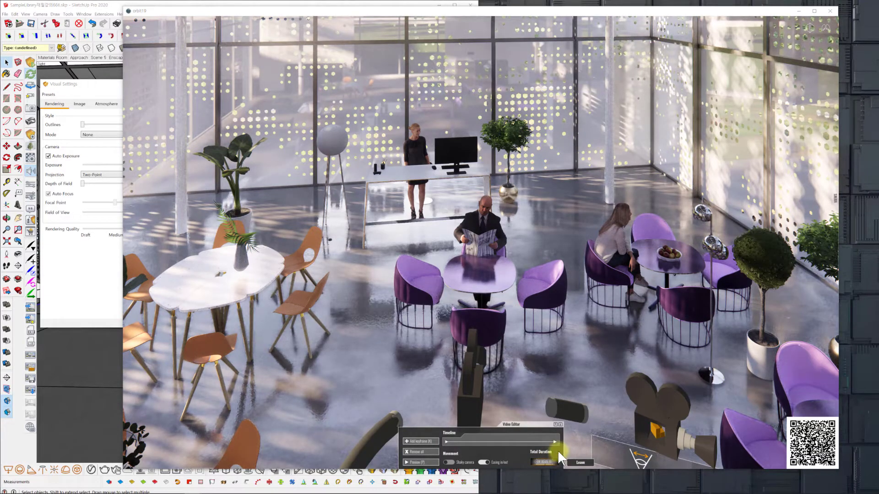
Adjust the last keyframe's Timestamp, apply the change, and return to the overview of the camera path.
click(555, 443)
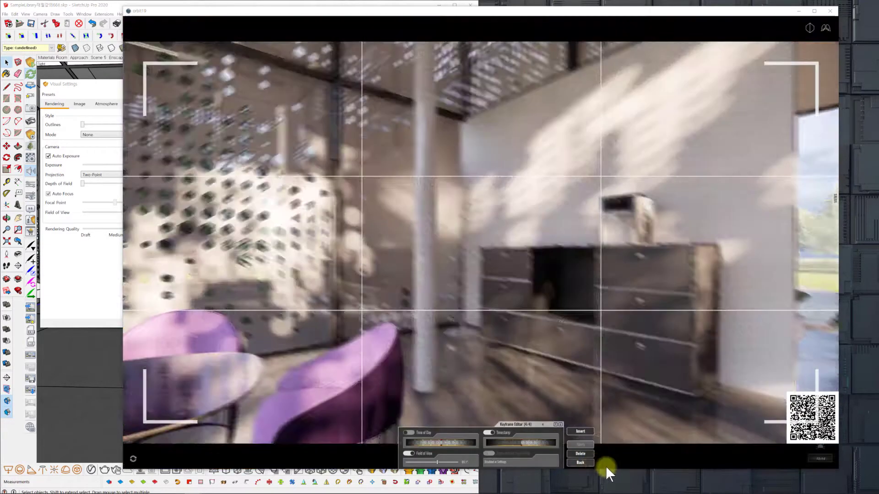
drag(544, 442, 586, 445)
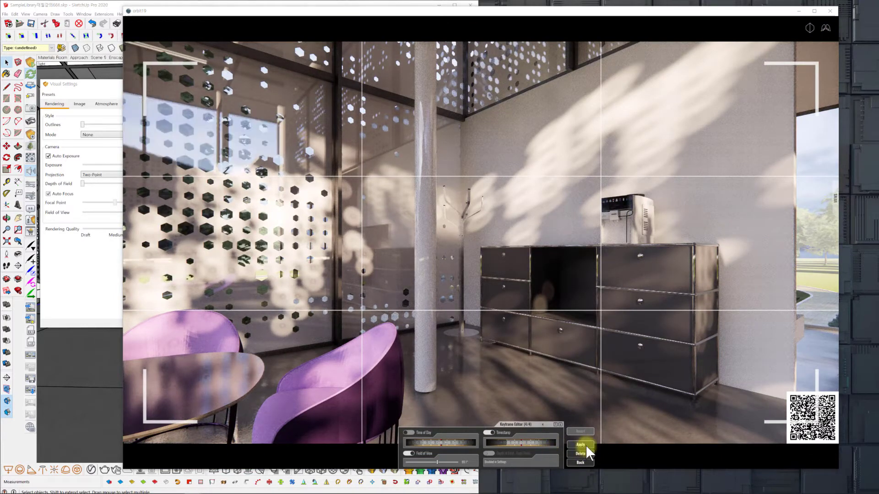
click(581, 443)
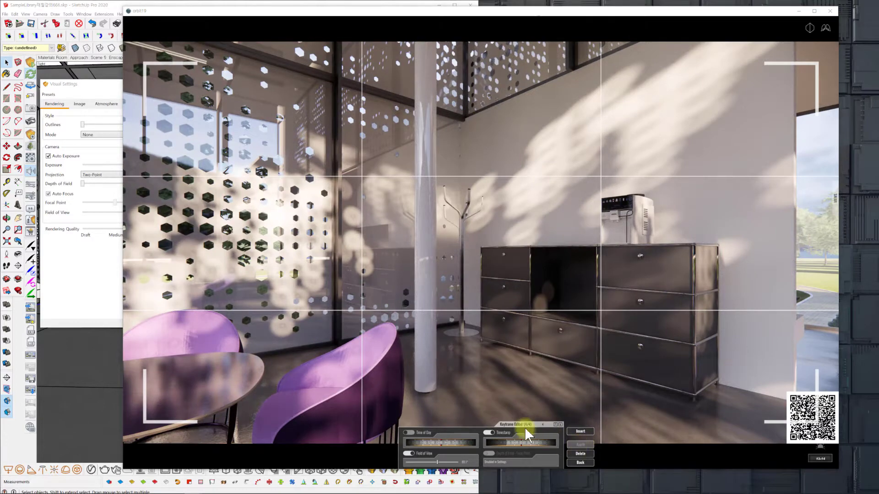
click(581, 431)
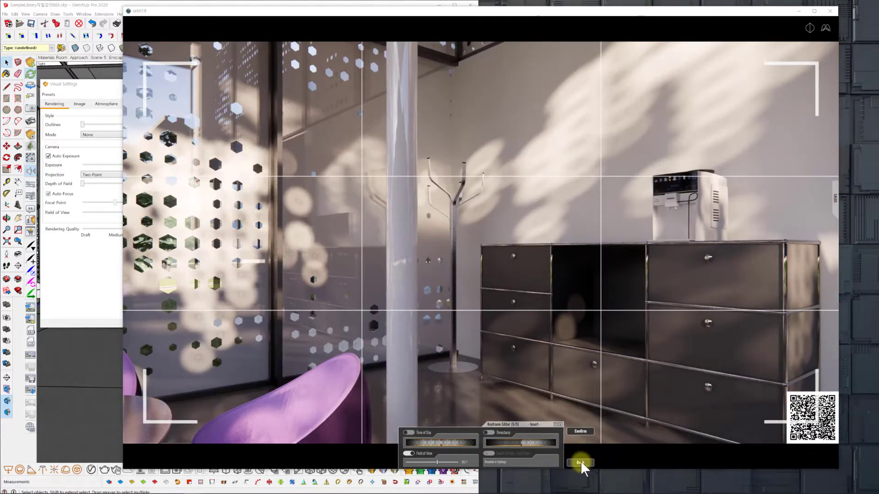
click(580, 461)
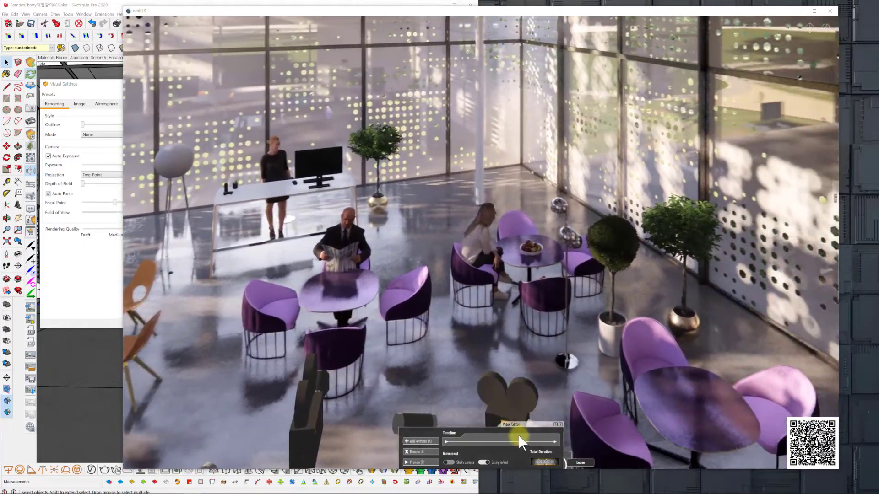
drag(518, 435, 492, 422)
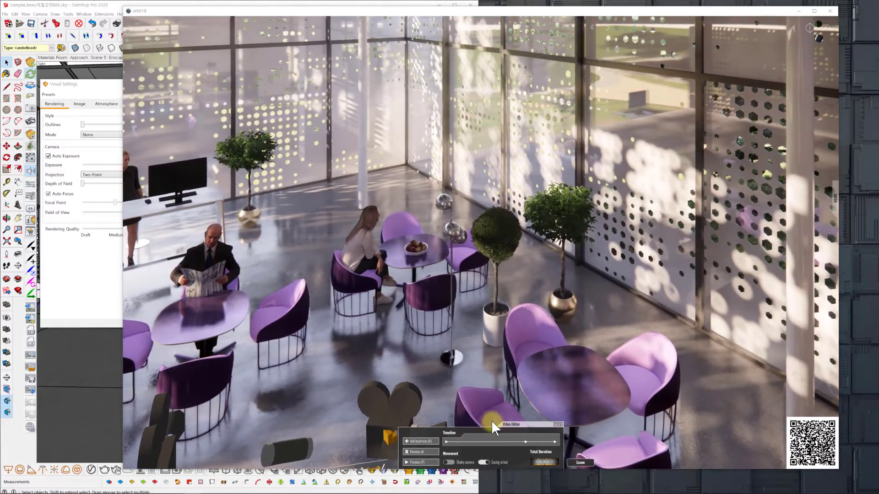
Reopen the last keyframe at the dark cabinet, adjust its Timestamp, apply the change, and return to the Video Editor.
drag(518, 438, 553, 441)
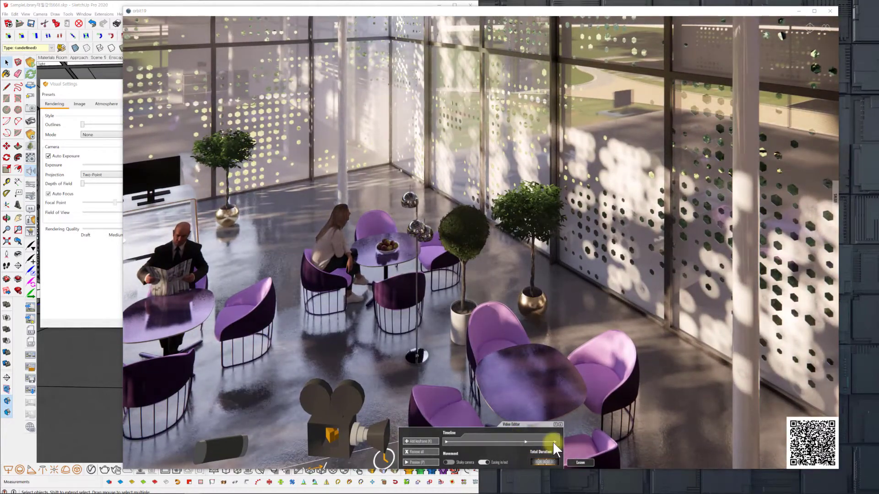
click(552, 441)
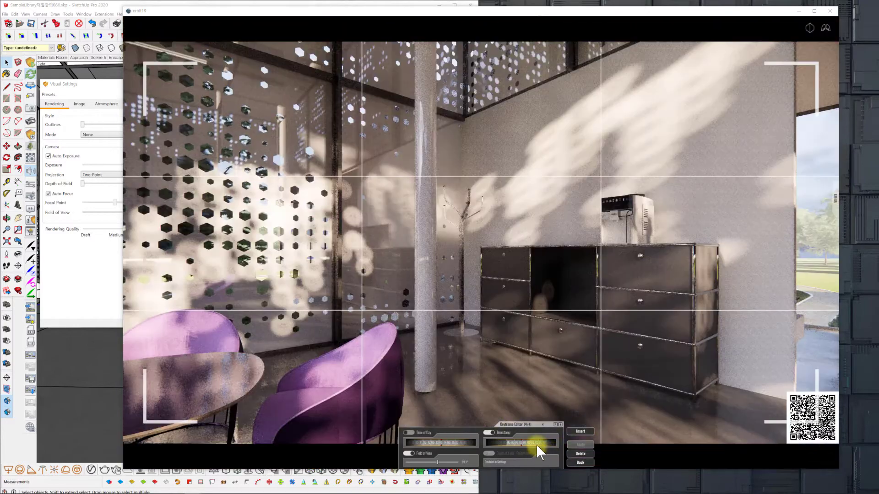
click(535, 444)
drag(528, 443, 520, 443)
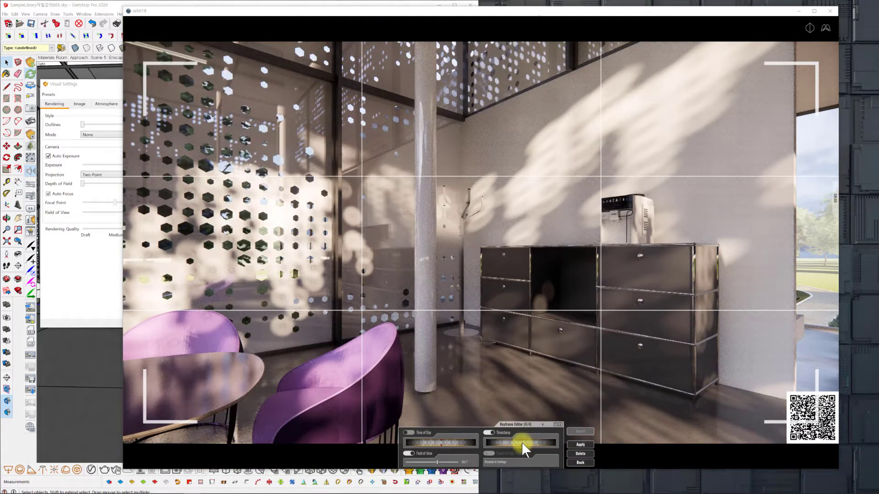
click(580, 445)
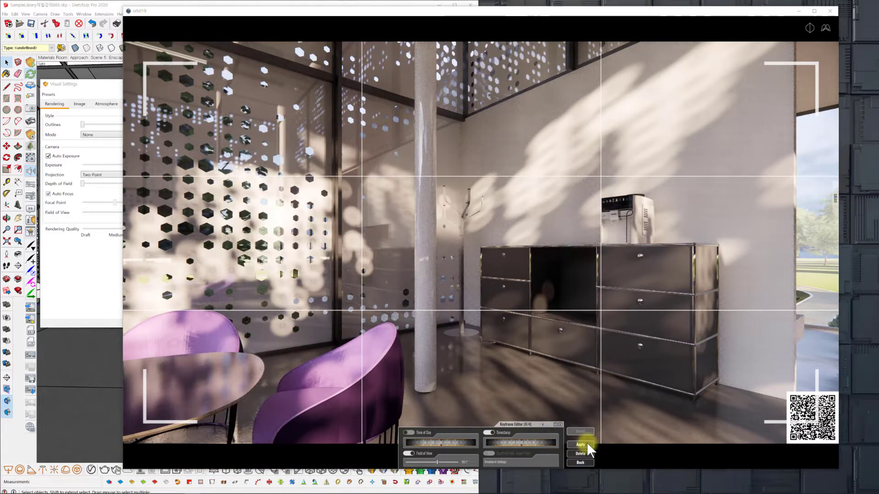
click(580, 463)
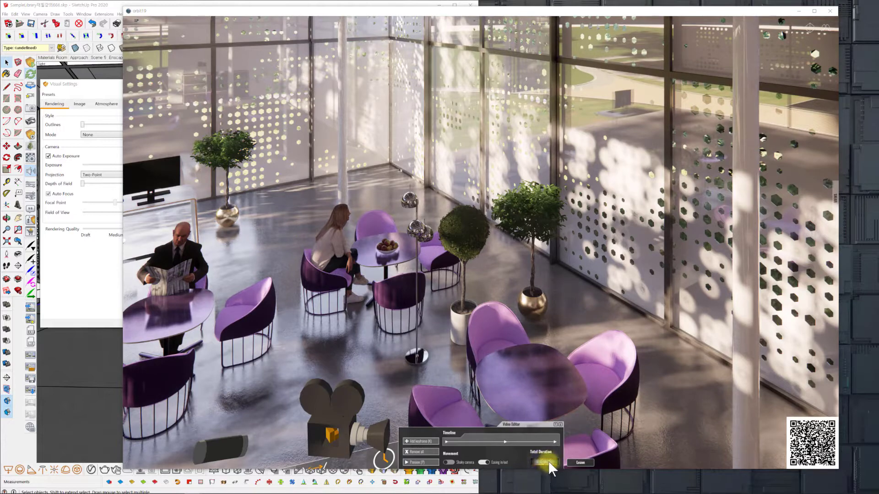
Fine-tune the last keyframe's Timestamp once more, apply it, return to the Video Editor, and preview the animation.
drag(502, 439, 556, 442)
click(555, 442)
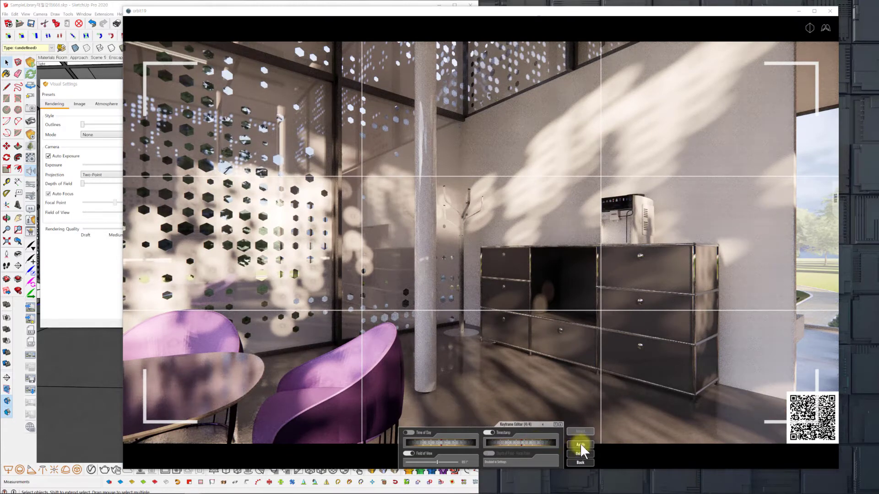
click(580, 444)
click(581, 462)
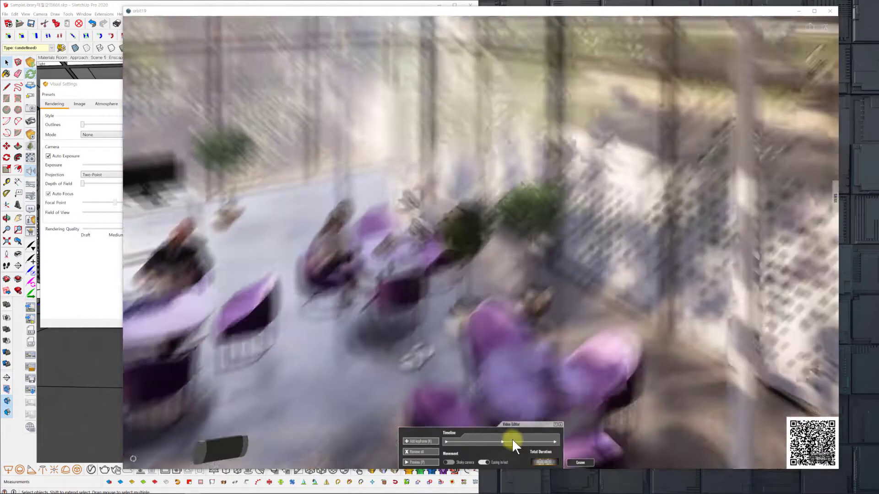
click(432, 461)
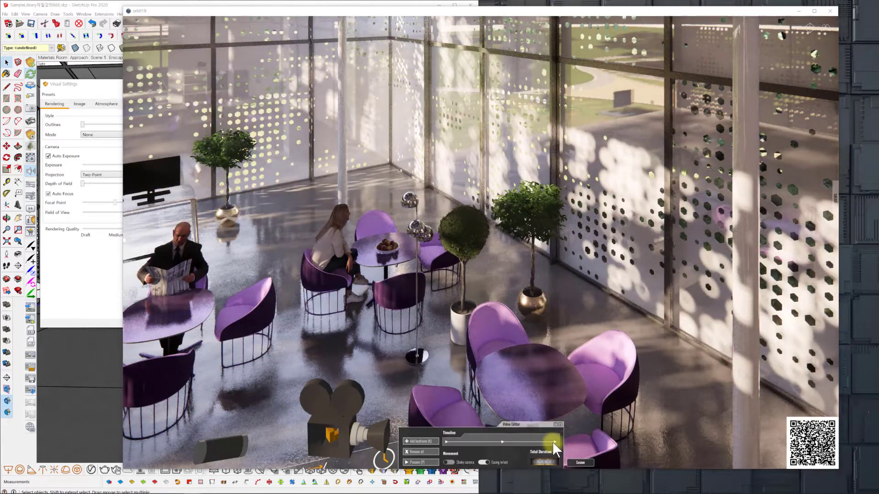
Move the last keyframe's camera past the cabinet to the glass wall facing the garden, apply the view, and preview the animation.
click(553, 441)
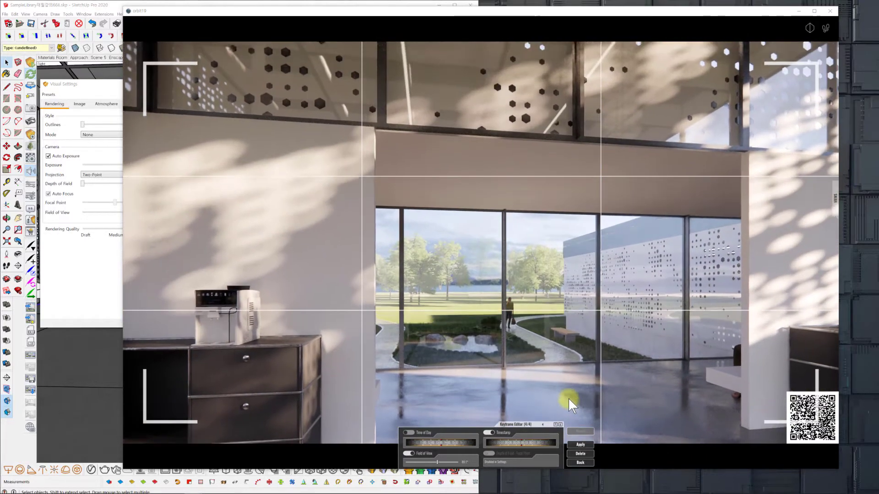
click(825, 28)
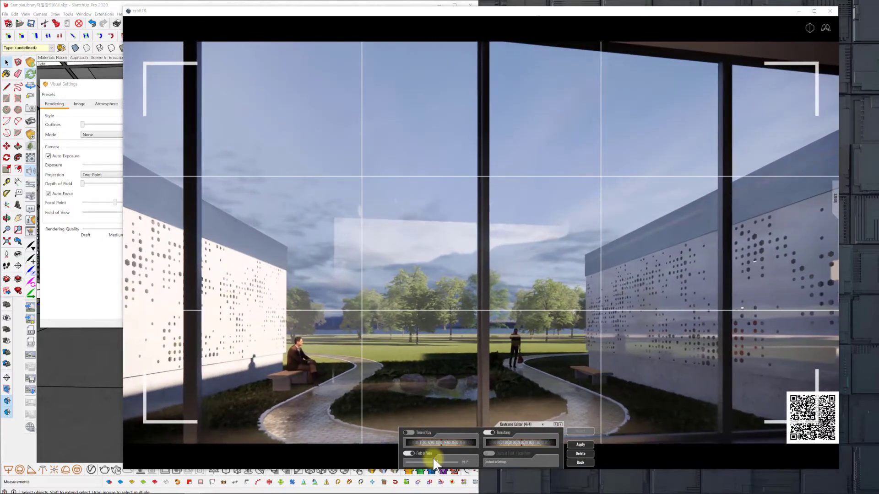
click(582, 444)
click(577, 432)
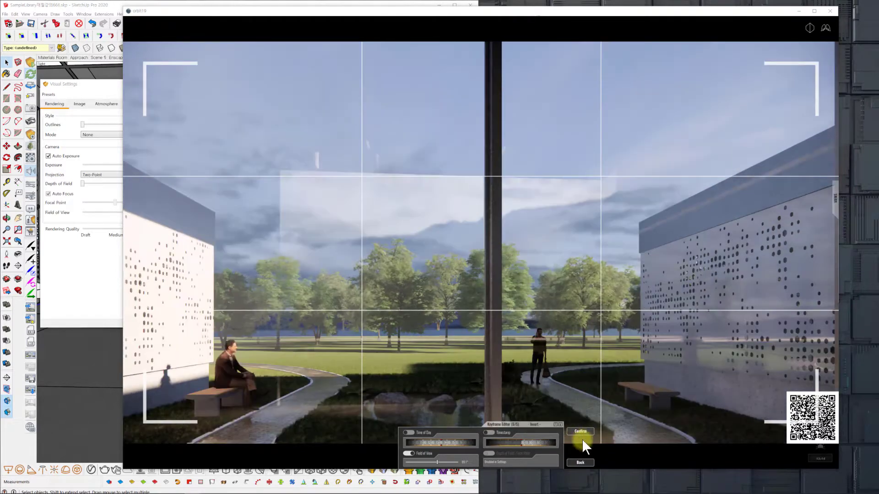
click(583, 460)
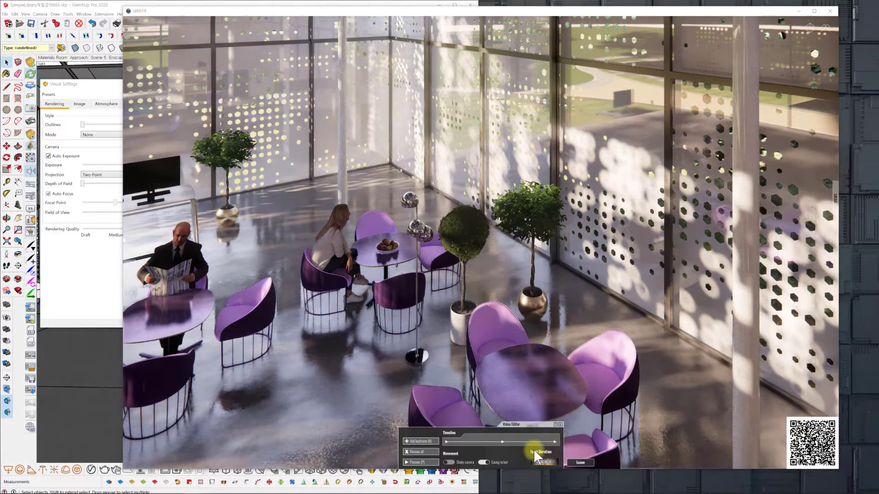
click(422, 463)
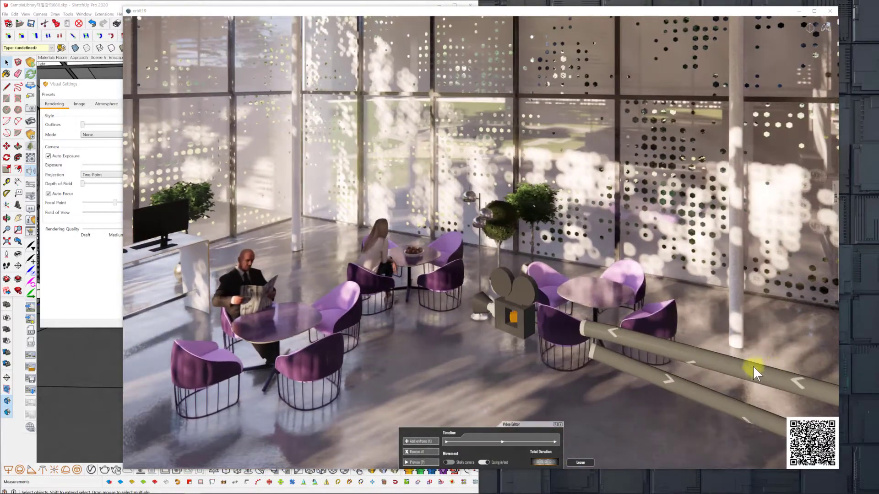
Insert a keyframe on the camera path near the last keyframe, framing the seated woman, floor lamp and potted trees, and confirm it.
middle_drag(700, 366, 702, 372)
right_drag(701, 372, 652, 358)
middle_drag(653, 358, 650, 355)
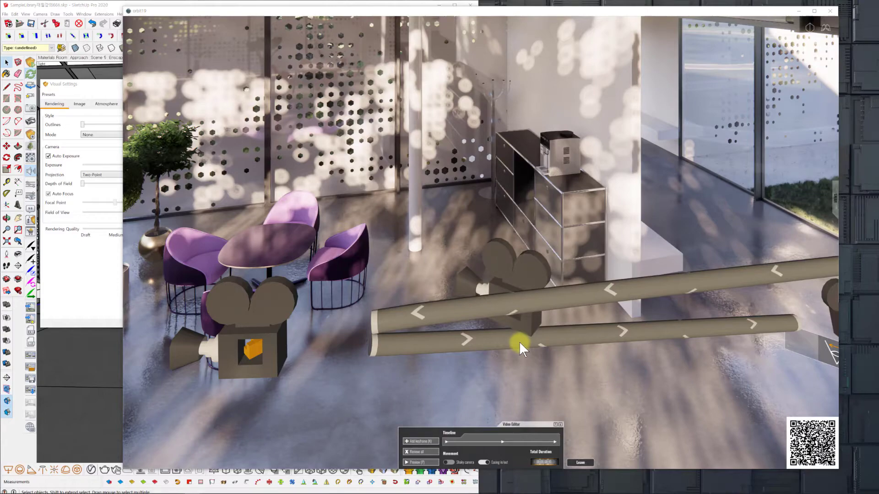
click(519, 341)
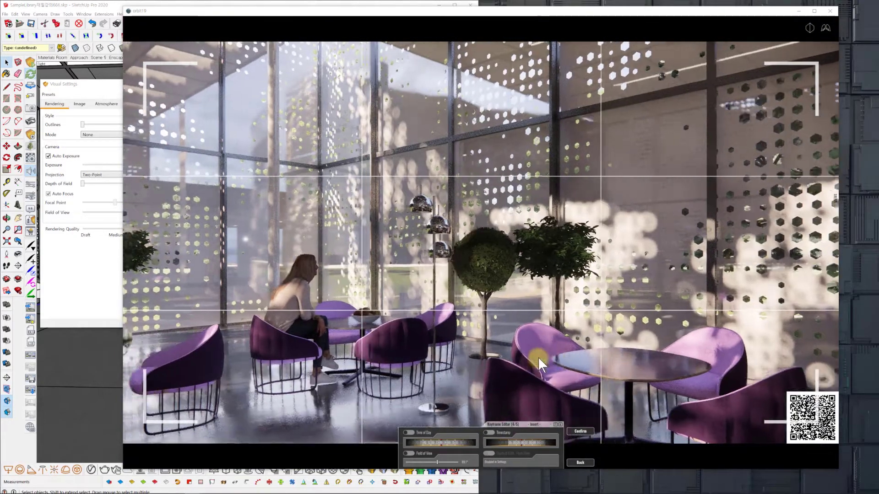
right_drag(539, 358, 618, 351)
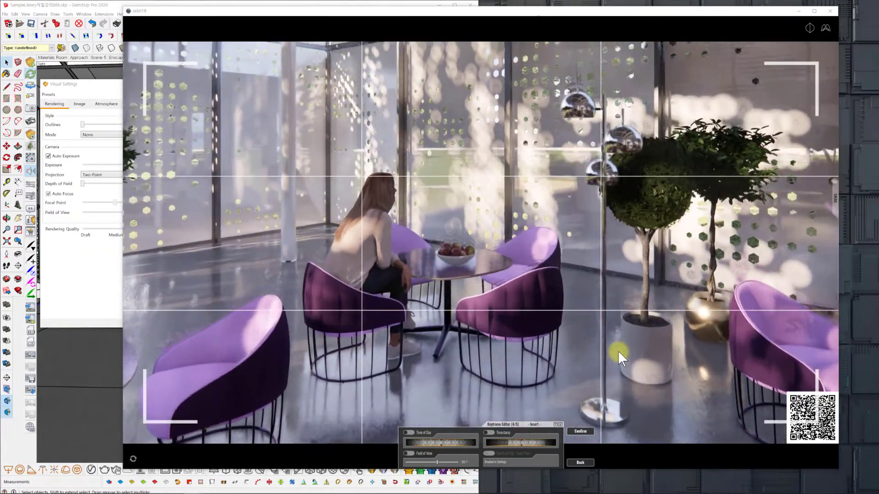
drag(618, 350, 618, 350)
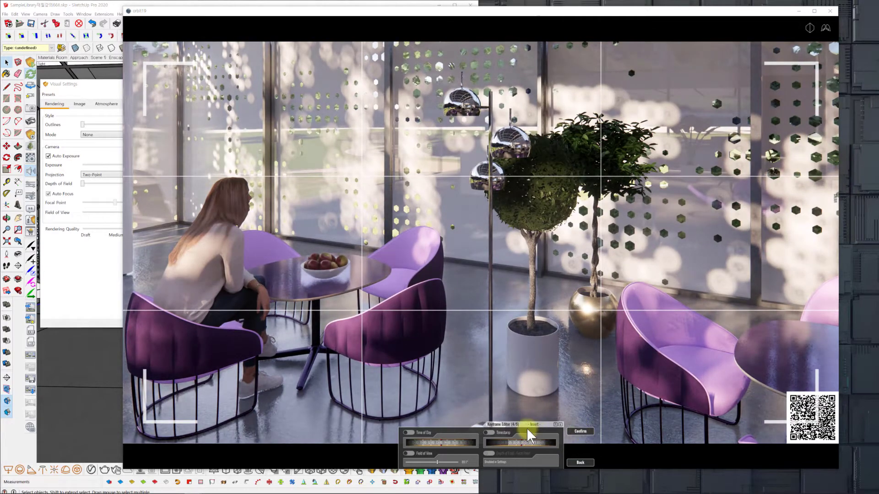
click(584, 430)
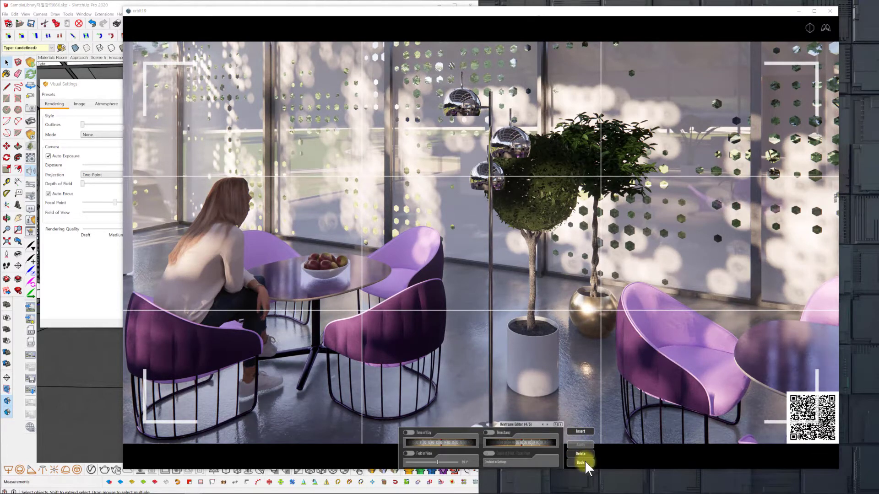
click(580, 463)
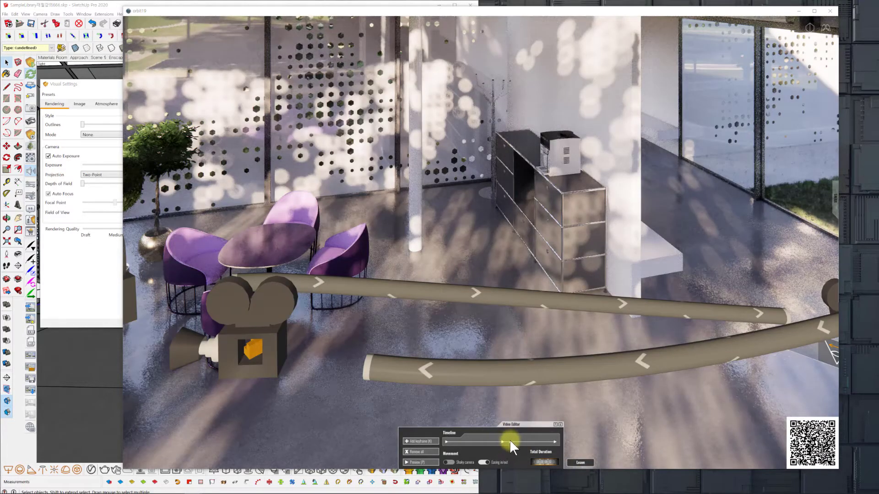
Enable and adjust the Timestamp of the inserted keyframe showing the seated woman and trees, and return to the Video Editor.
click(509, 441)
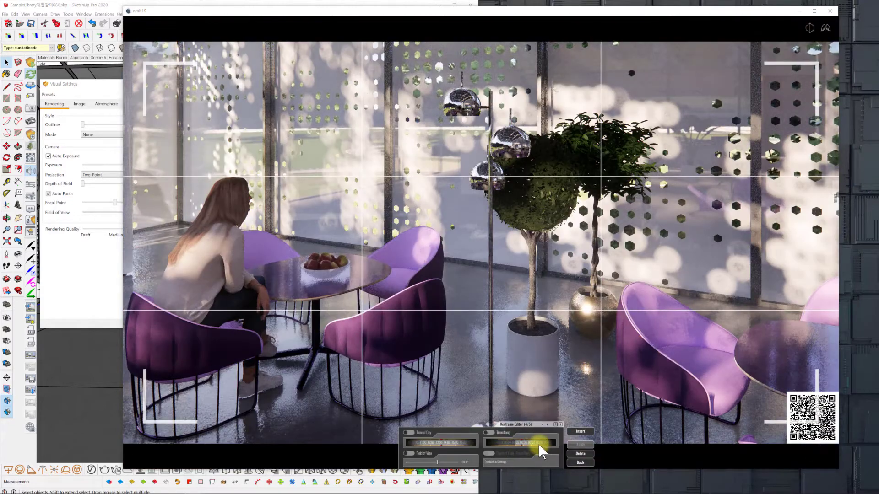
click(538, 443)
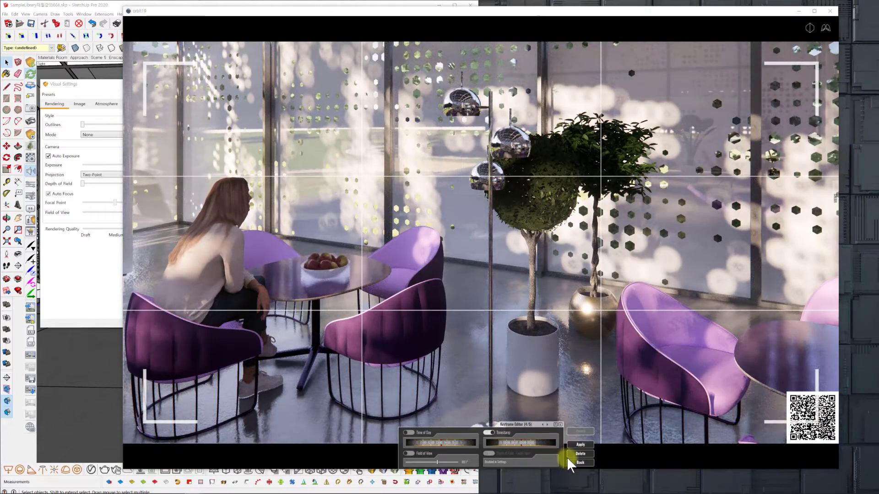
click(580, 462)
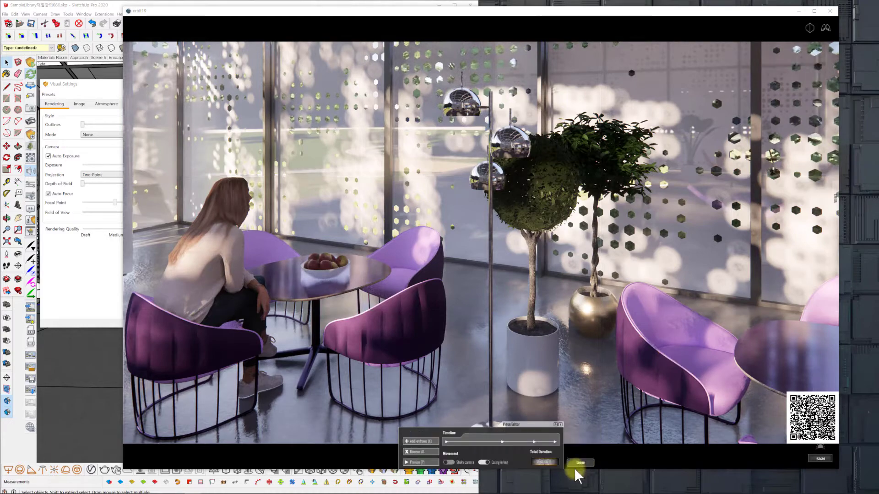
Adjust the Timestamp of the last keyframe at the garden view, apply it, and preview the updated walkthrough.
click(558, 443)
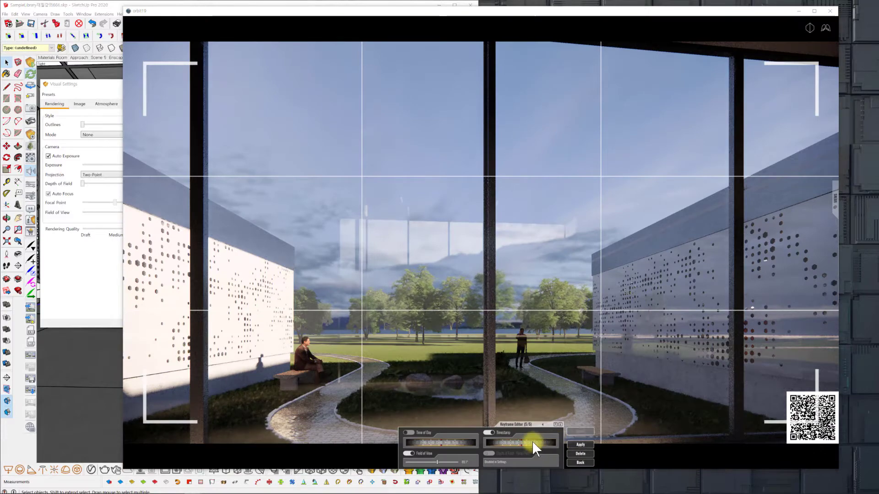
click(581, 445)
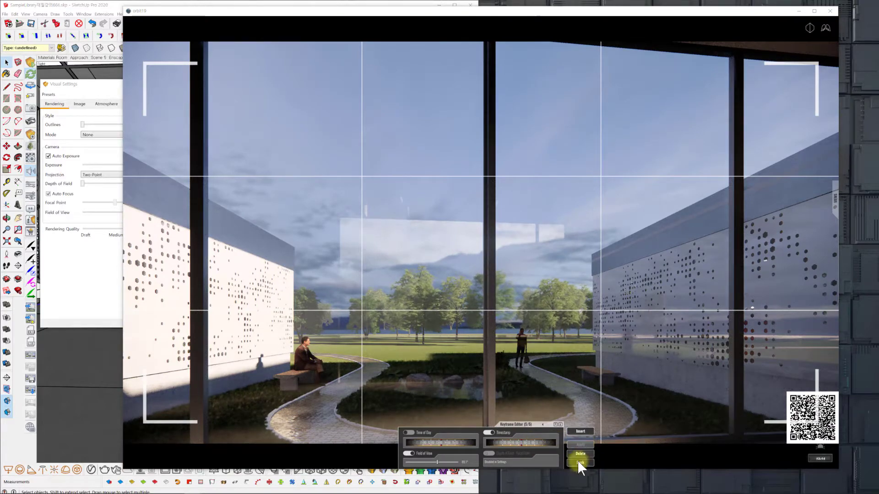
click(579, 463)
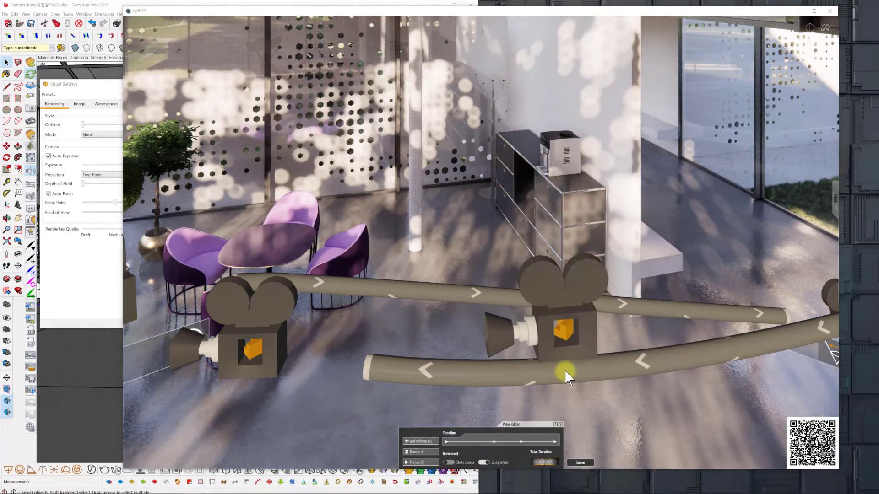
middle_drag(564, 370, 567, 370)
right_drag(567, 370, 565, 368)
click(420, 462)
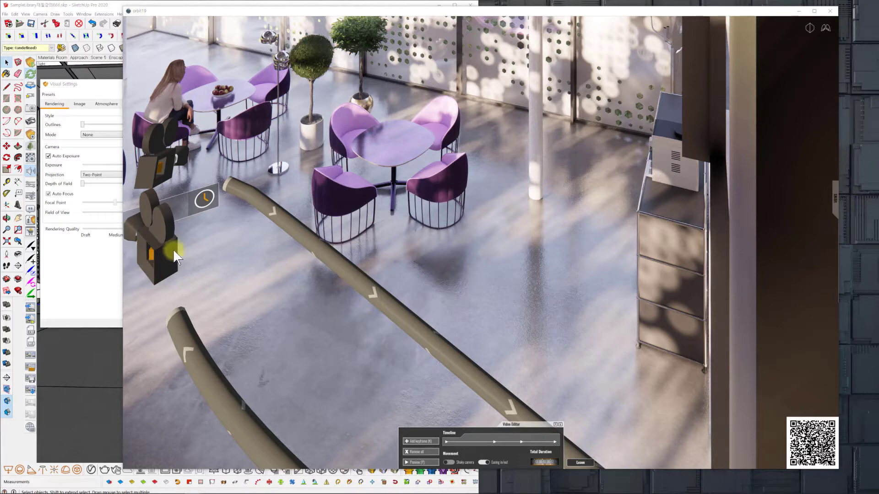
Pull back the camera of the keyframe facing the reception desk and the man with the newspaper, and apply the new view.
click(157, 259)
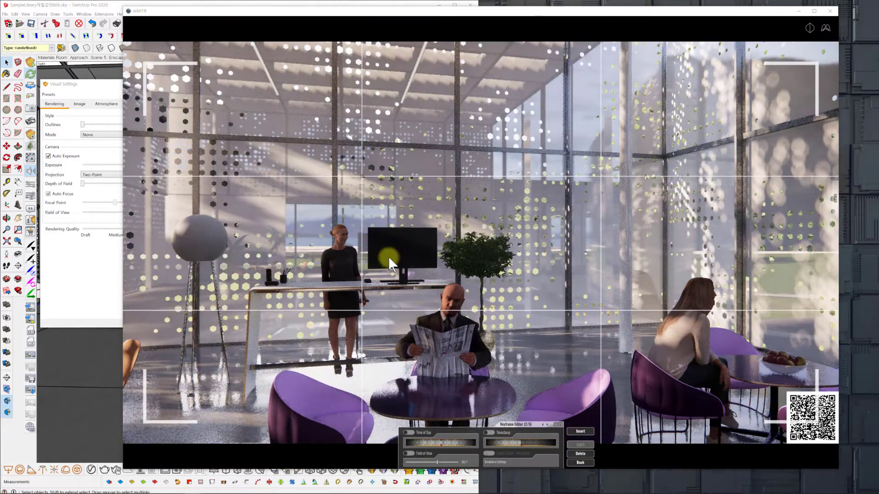
middle_drag(504, 386, 500, 384)
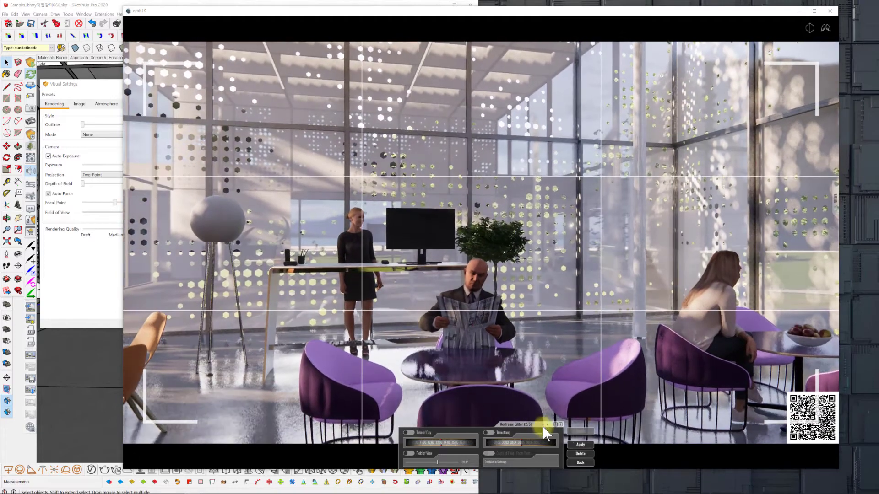
click(580, 444)
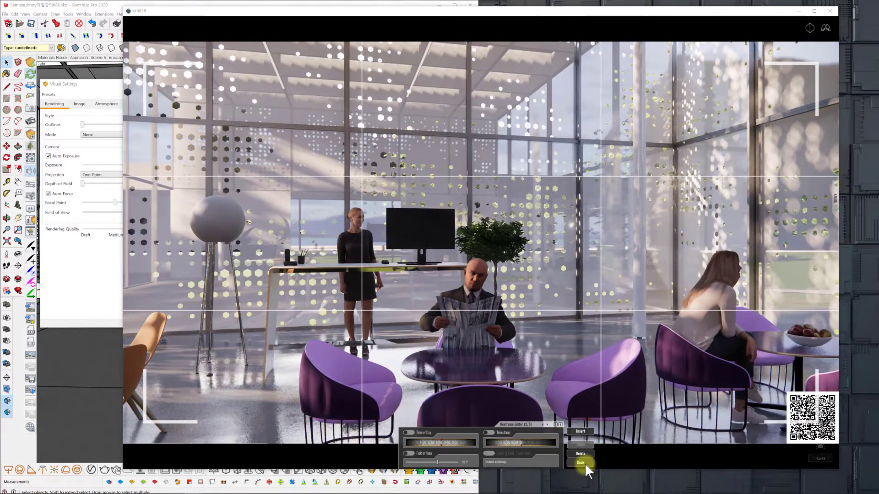
click(580, 463)
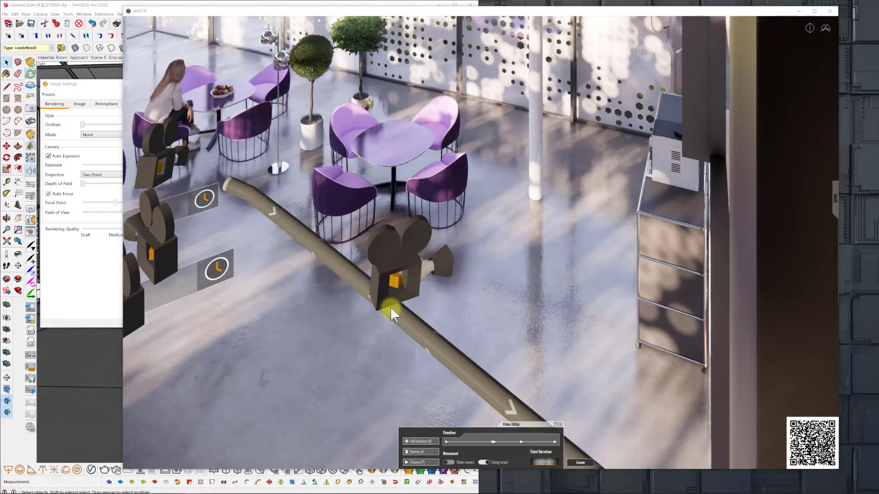
Insert a keyframe on the path in front of the purple chairs, aiming its camera at the black cabinet with the coffee machine.
click(391, 308)
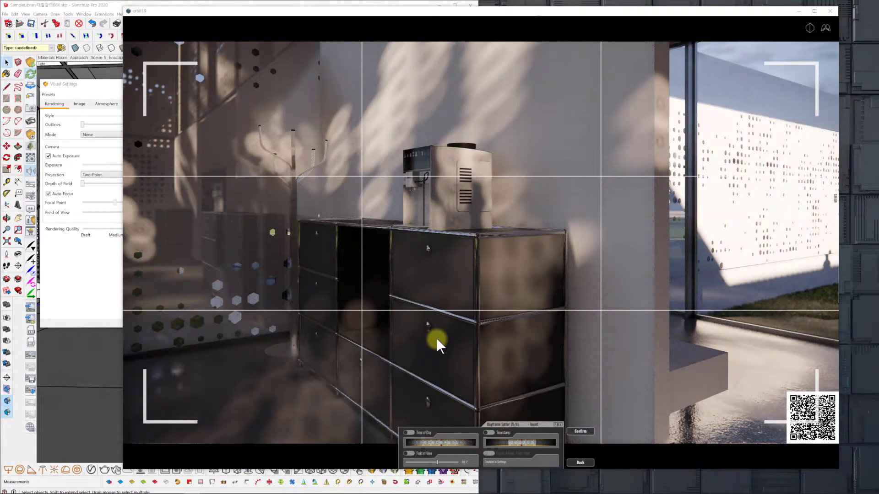
key(a)
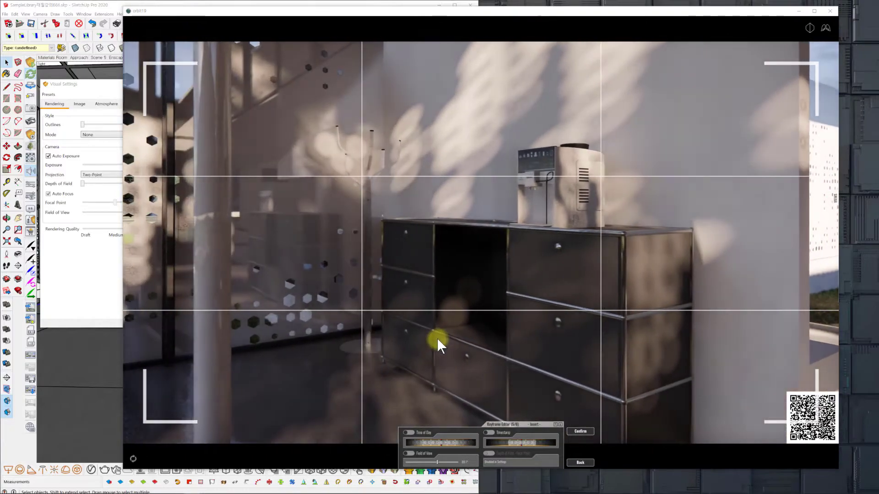
key(q)
key(w)
key(e)
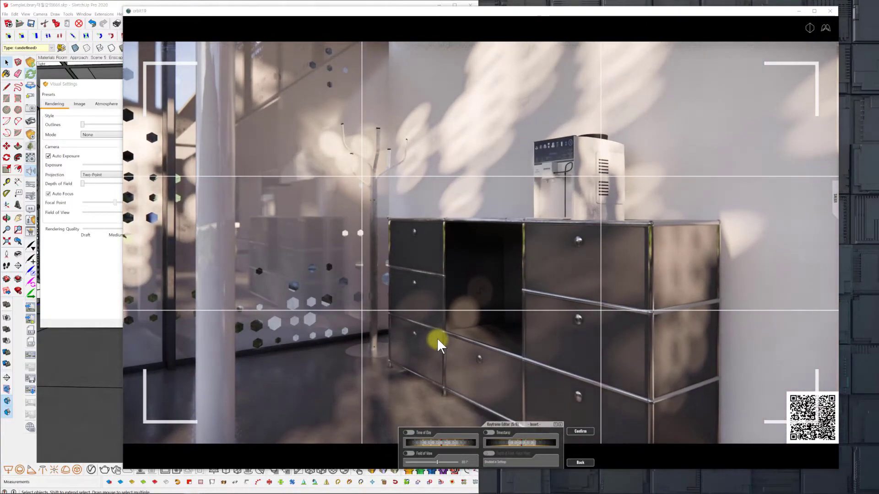
key(a)
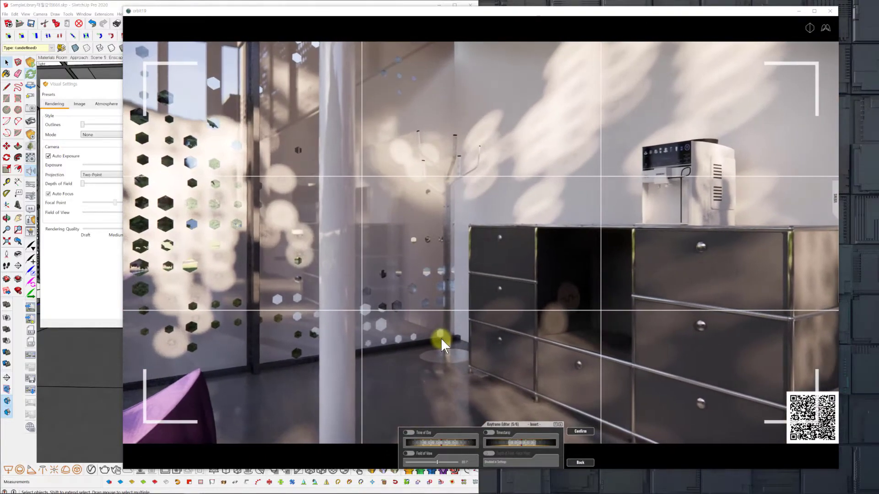
key(d)
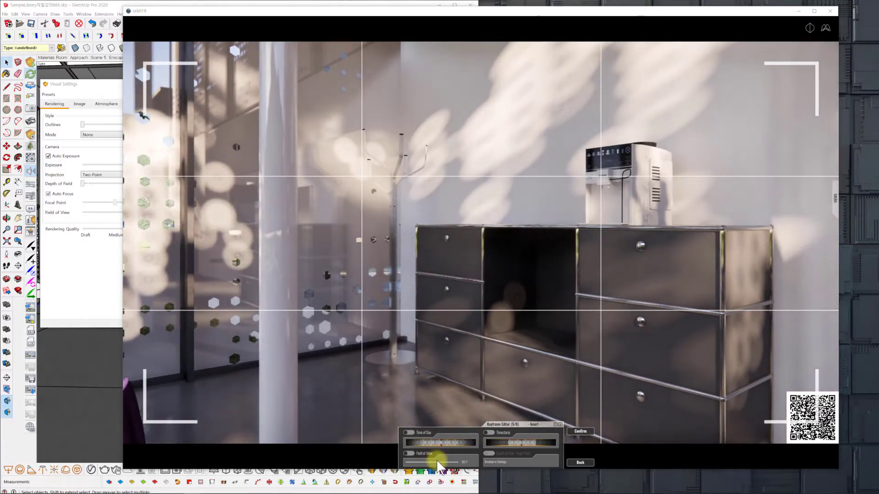
Enable and widen the Field of View of the keyframe facing the black cabinet, confirm its insertion, and return to the Video Editor.
drag(436, 461, 436, 461)
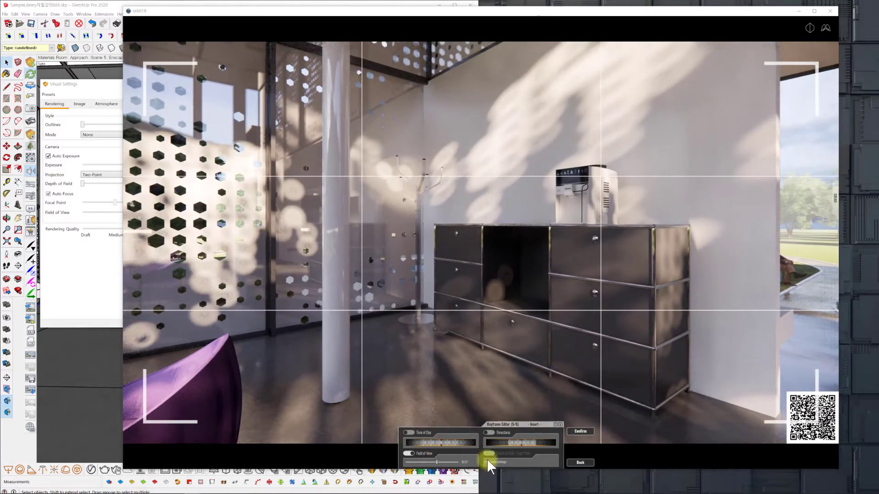
click(581, 431)
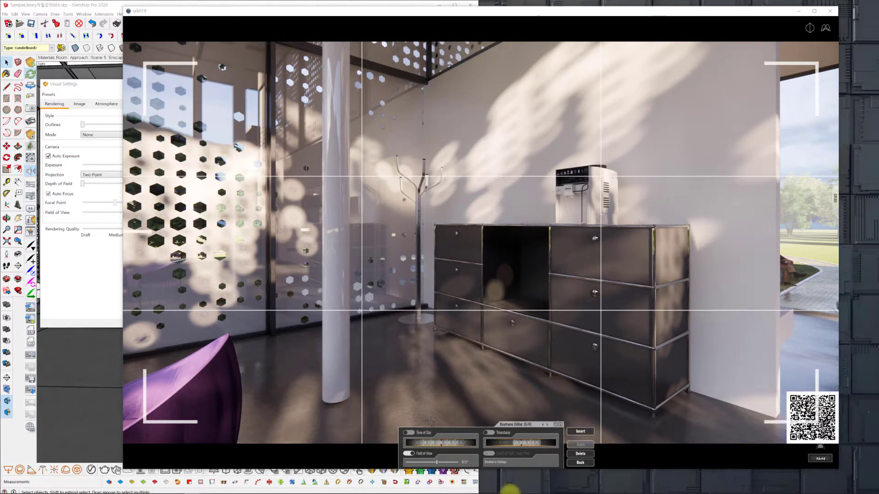
click(581, 462)
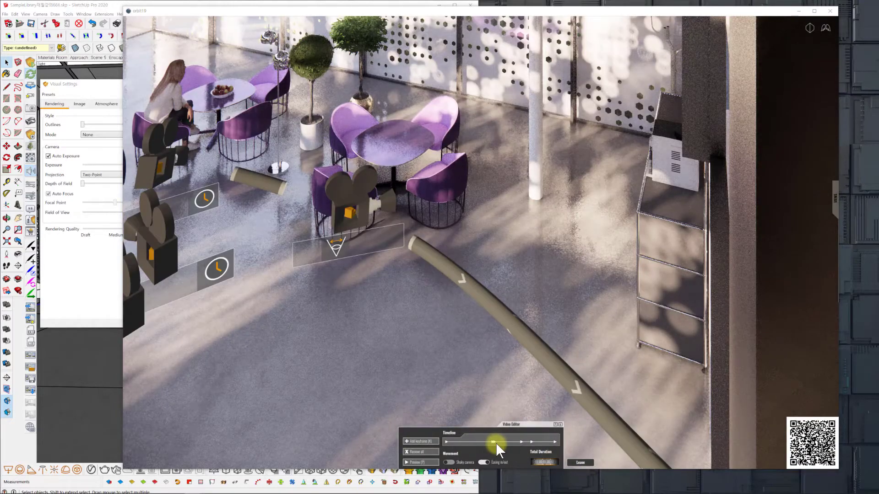
Adjust the Timestamp of the keyframe showing the reception desk and the man with the newspaper, and preview the walkthrough.
click(493, 442)
drag(538, 442, 527, 441)
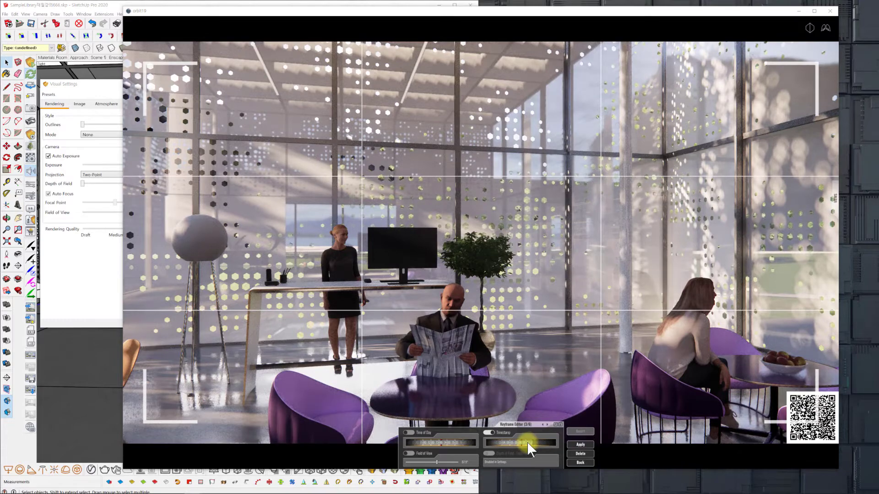
click(580, 462)
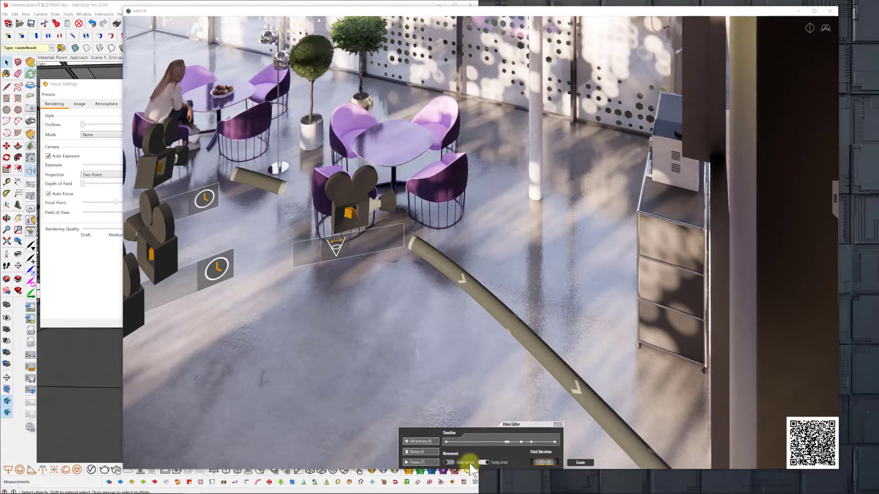
click(424, 463)
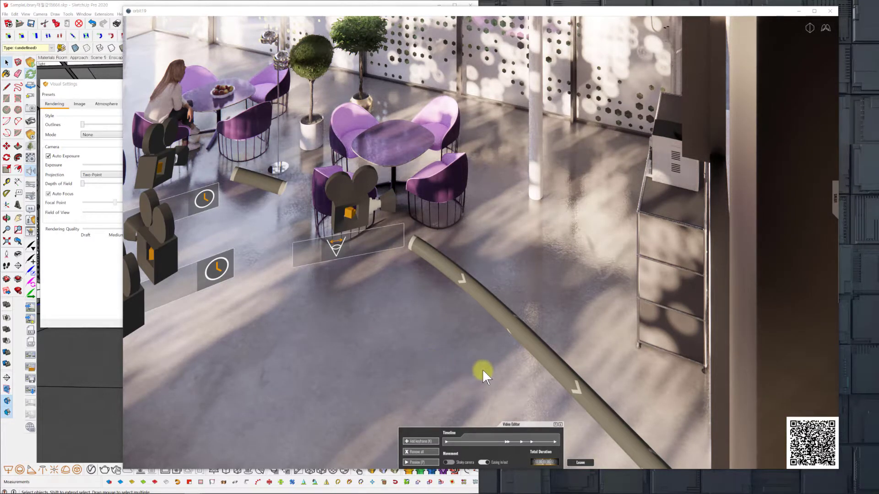
Move the camera from the garden-view keyframe to the corridor with the seated woman, insert a keyframe there, and preview the walkthrough.
click(555, 441)
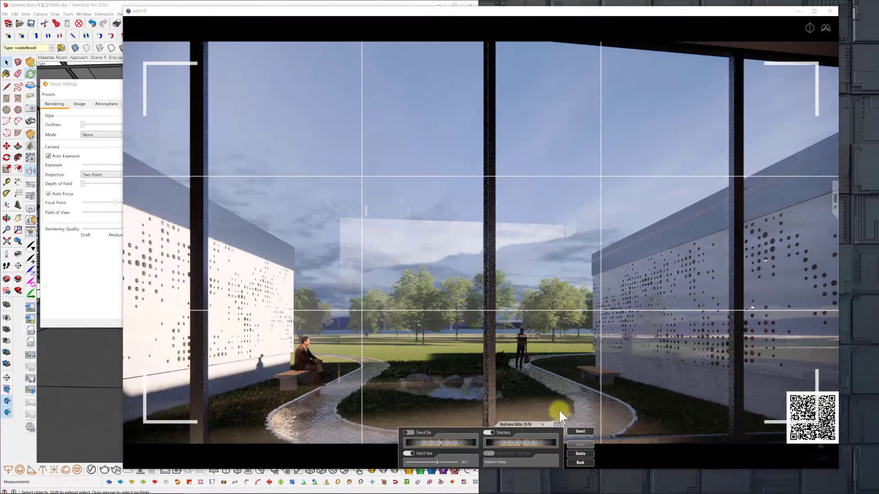
drag(587, 389, 540, 396)
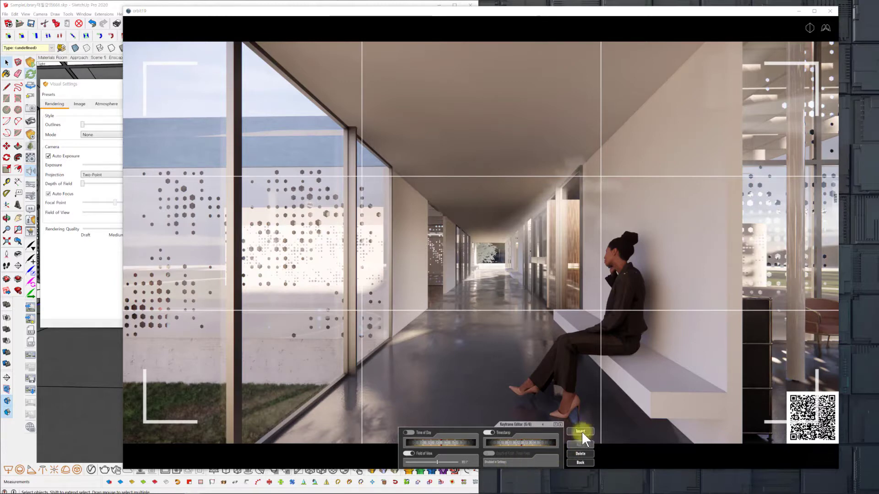
click(580, 431)
click(580, 431)
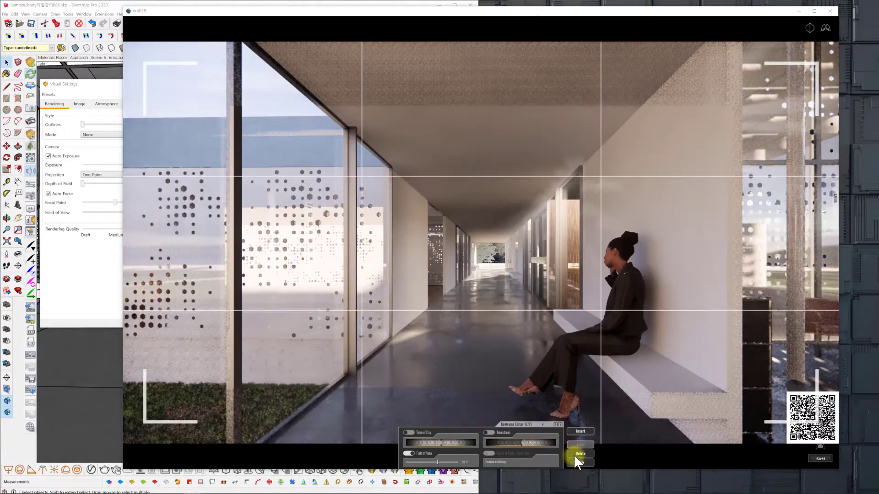
click(580, 462)
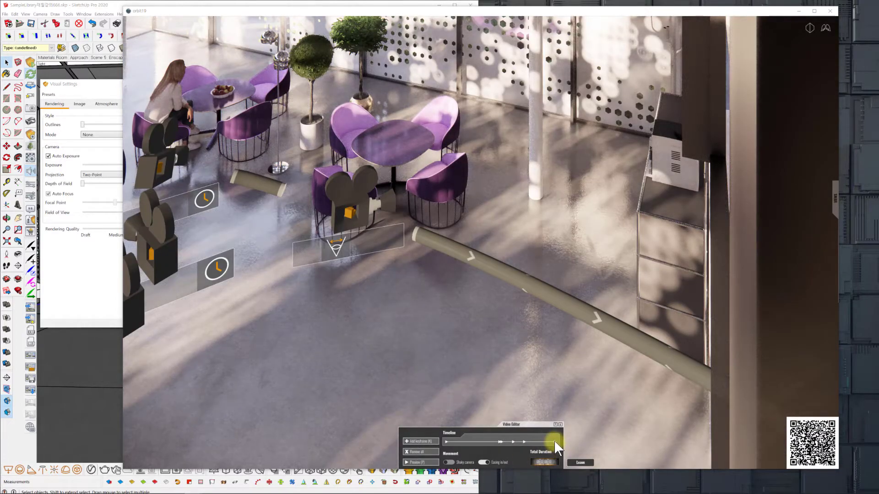
click(554, 442)
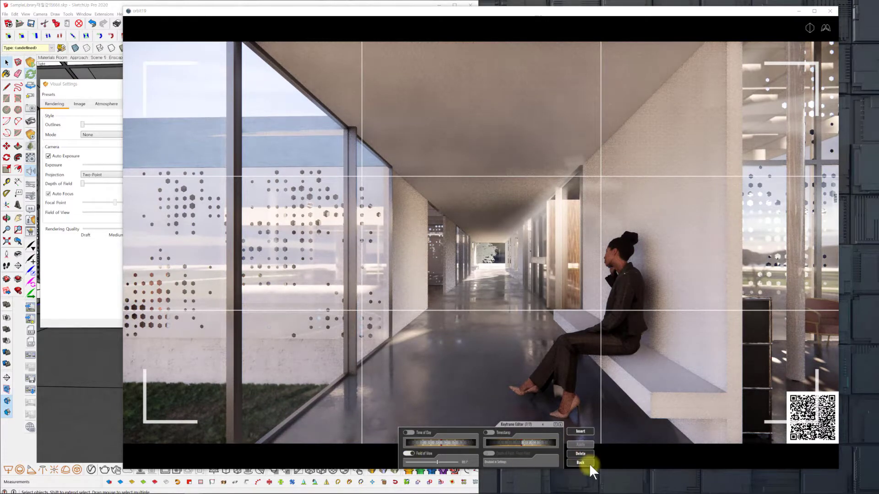
key(p)
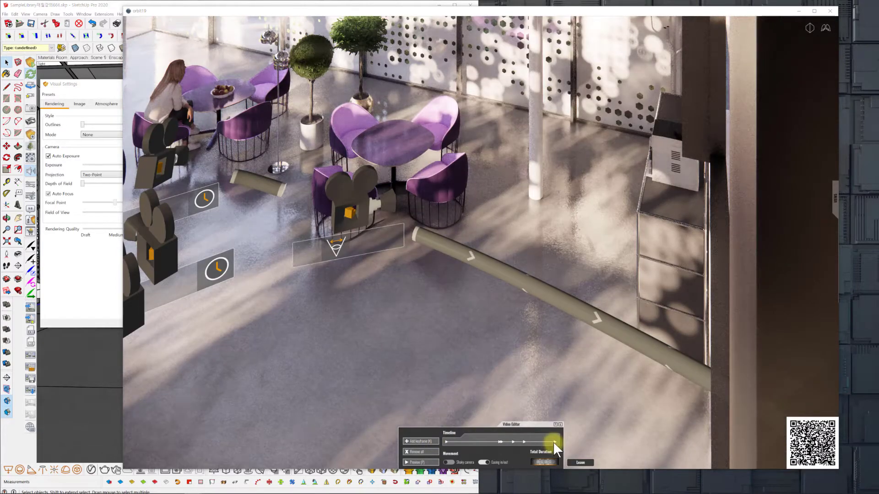
Move the last keyframe's camera forward along the corridor to the Wood display with the purple sphere, and apply the new view.
click(553, 440)
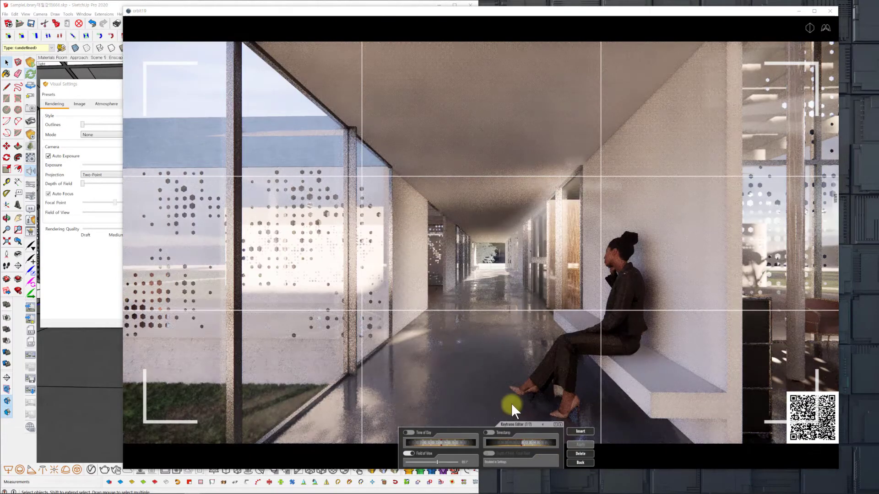
key(w)
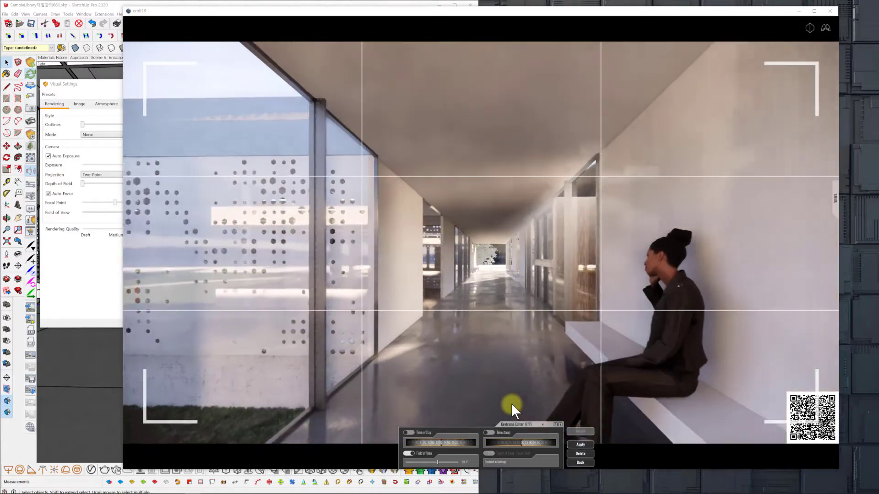
key(w)
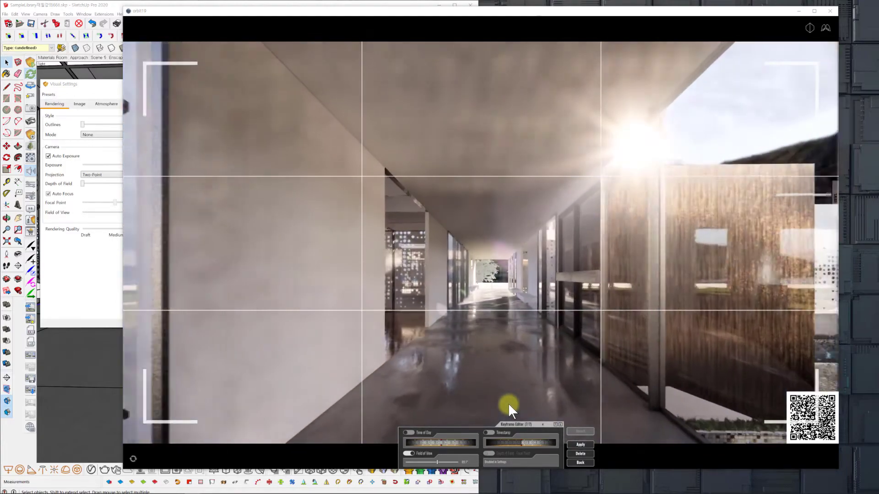
key(w)
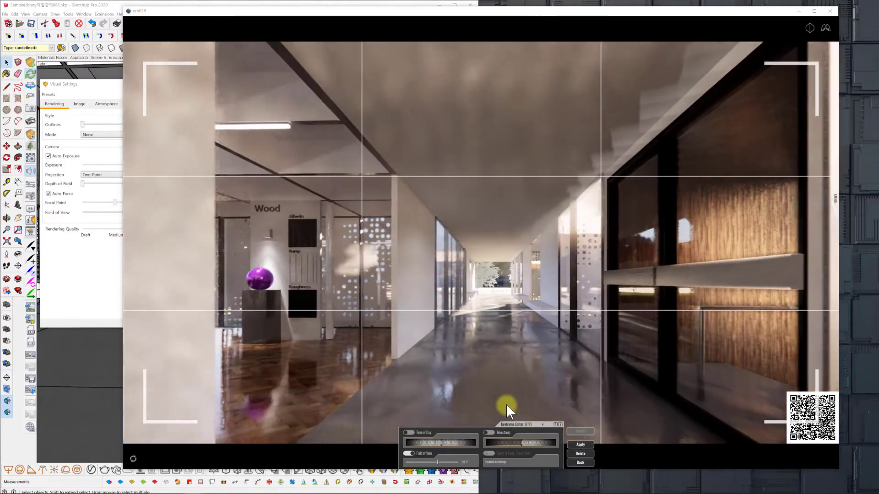
key(w)
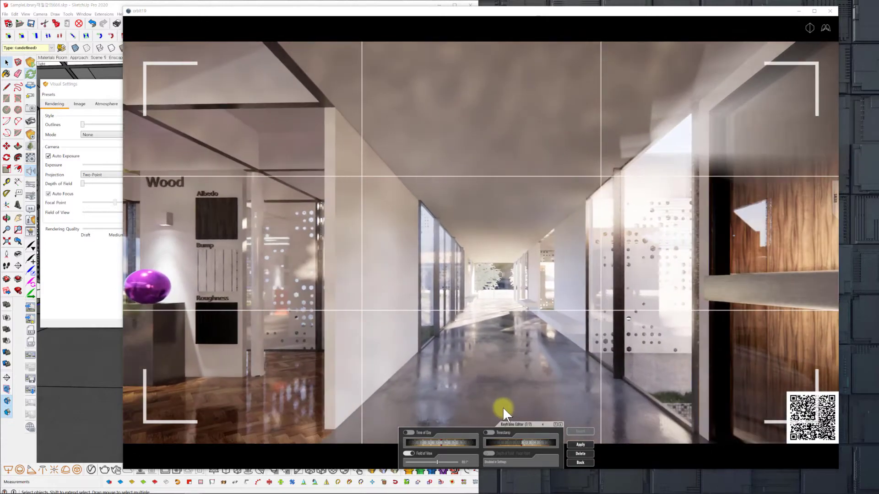
click(580, 443)
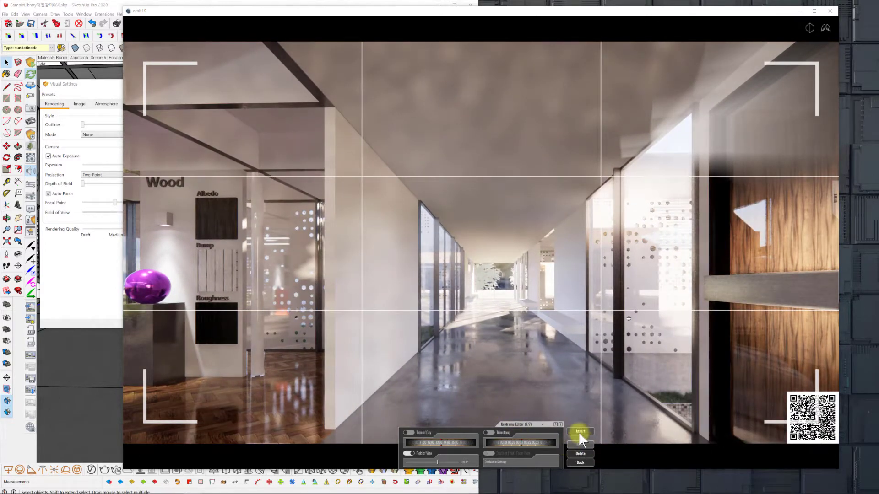
Insert another keyframe at the corridor view beside the Wood display, with its Timestamp enabled and adjusted.
click(579, 432)
drag(543, 442, 536, 442)
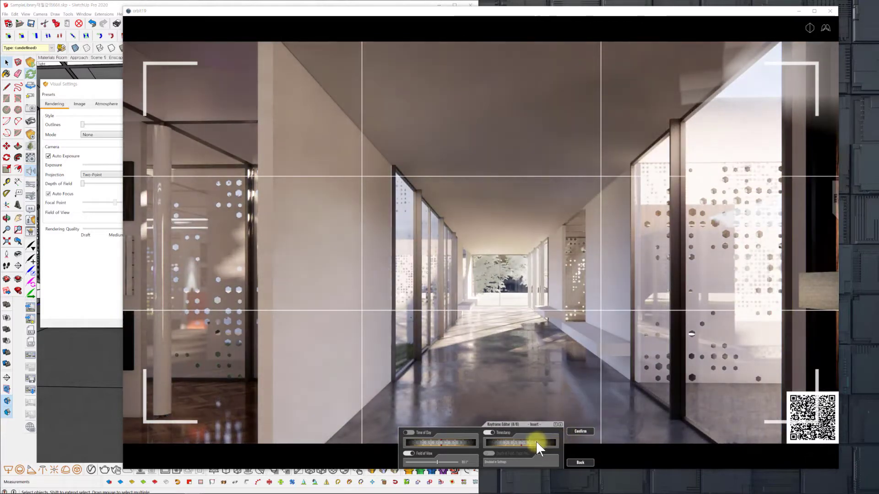
click(578, 431)
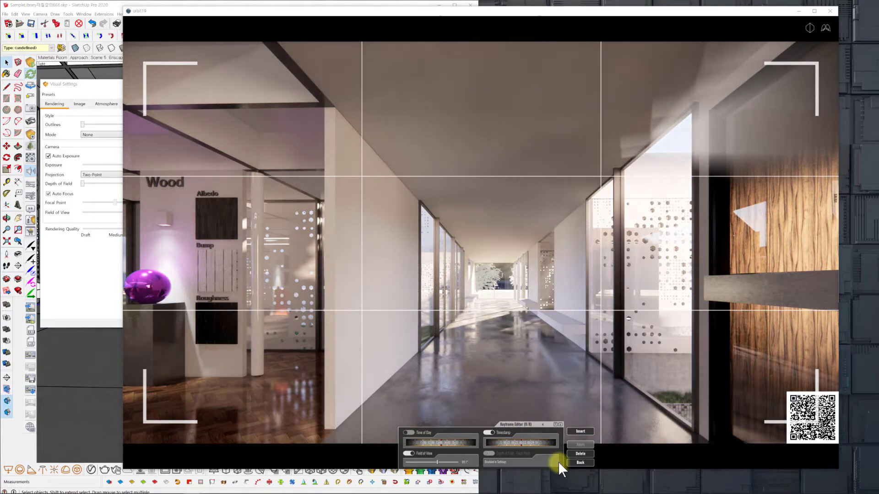
Reframe the last keyframe inside the exhibition room on the woman in black beside the Marble display, and insert another keyframe there.
key(s)
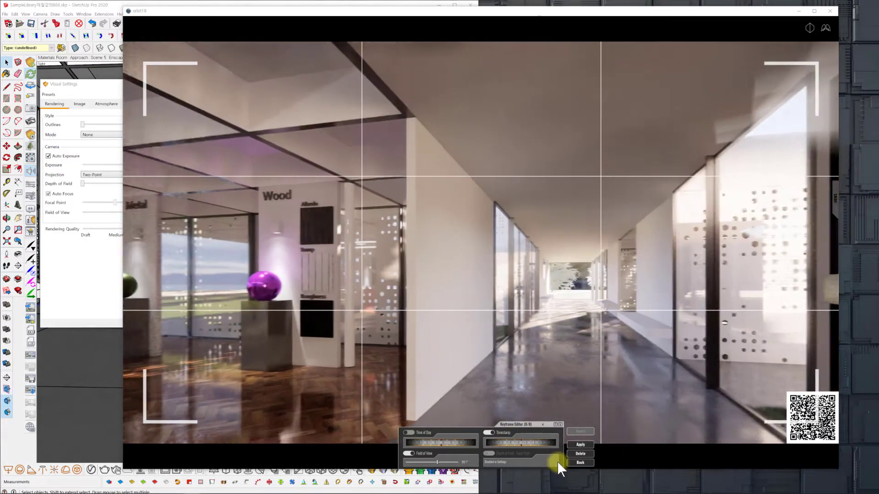
key(Left)
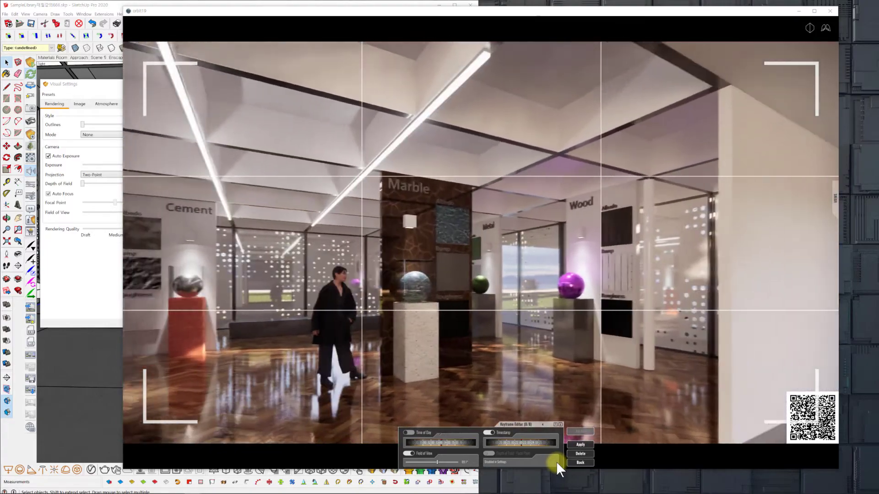
key(w)
key(Left)
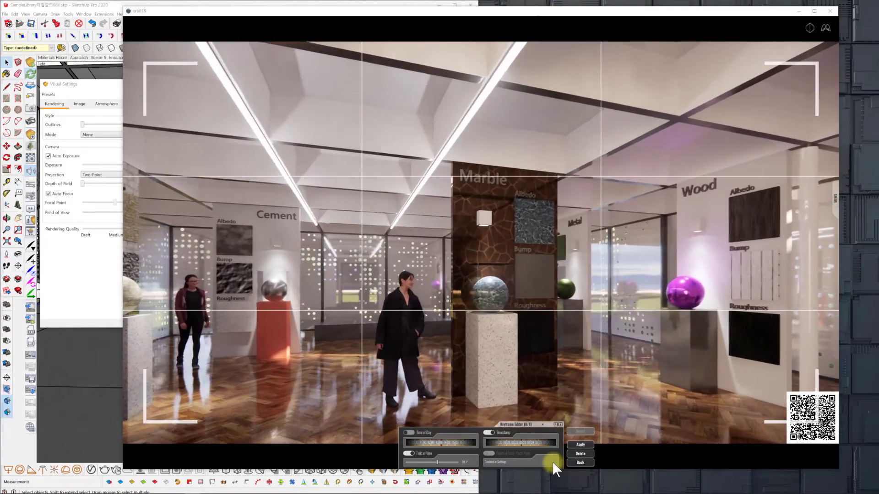
key(w)
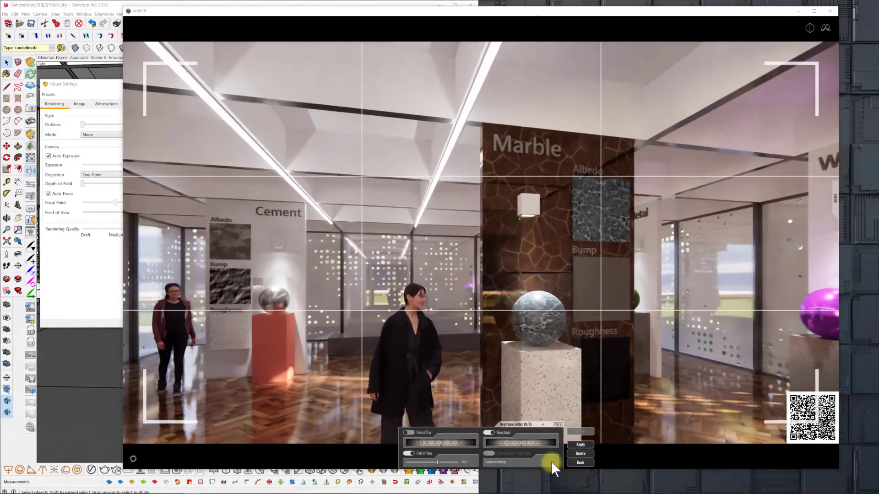
key(Down)
key(Left)
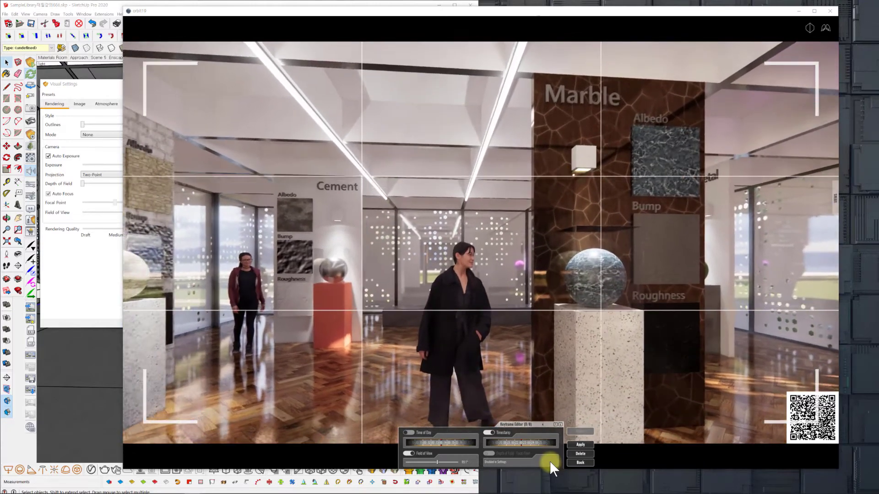
key(Down)
key(w)
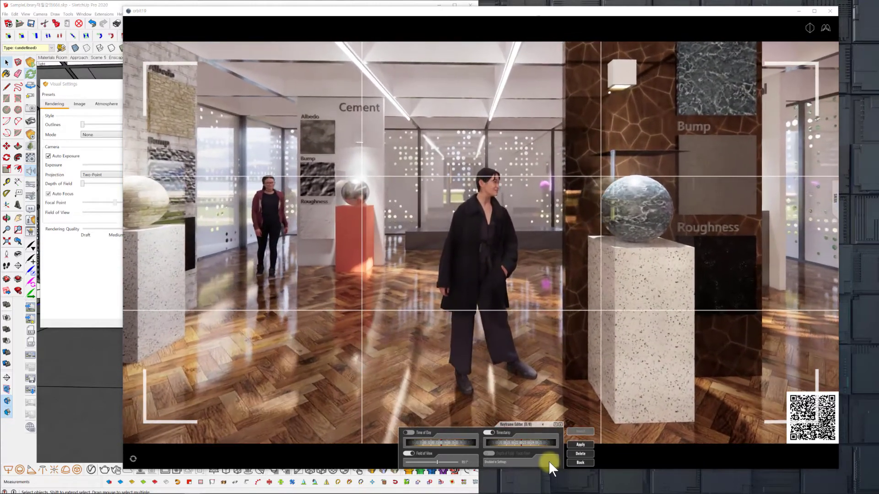
click(581, 444)
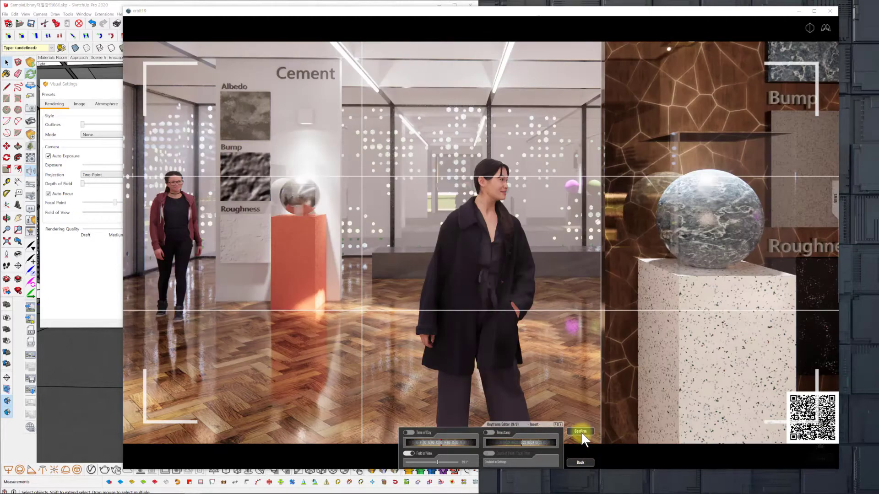
click(581, 432)
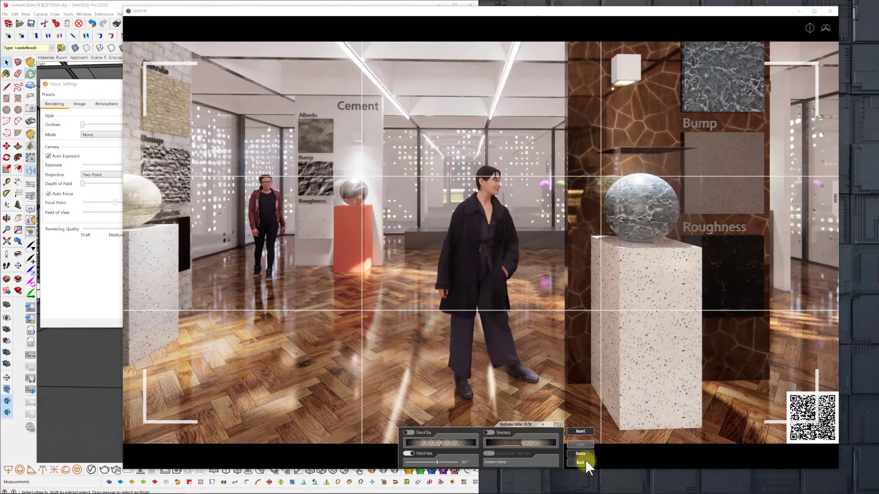
click(580, 462)
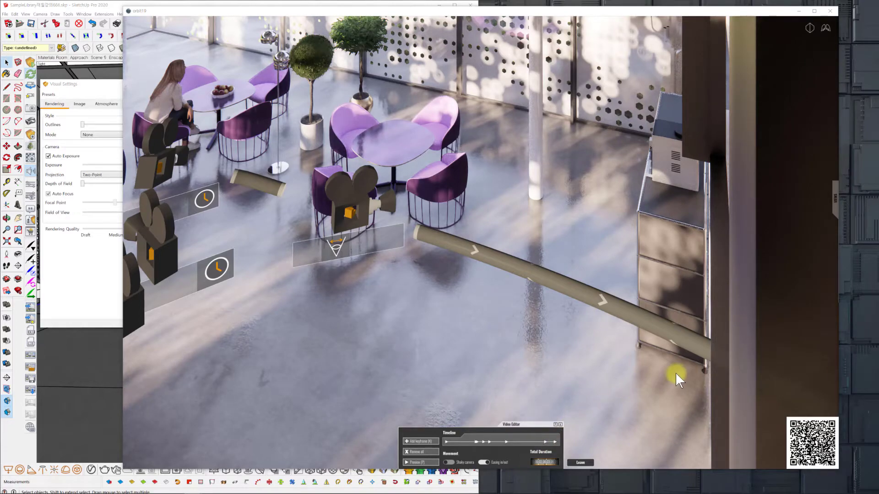
scroll(675, 373, down, 4)
scroll(684, 375, up, 3)
scroll(681, 374, up, 3)
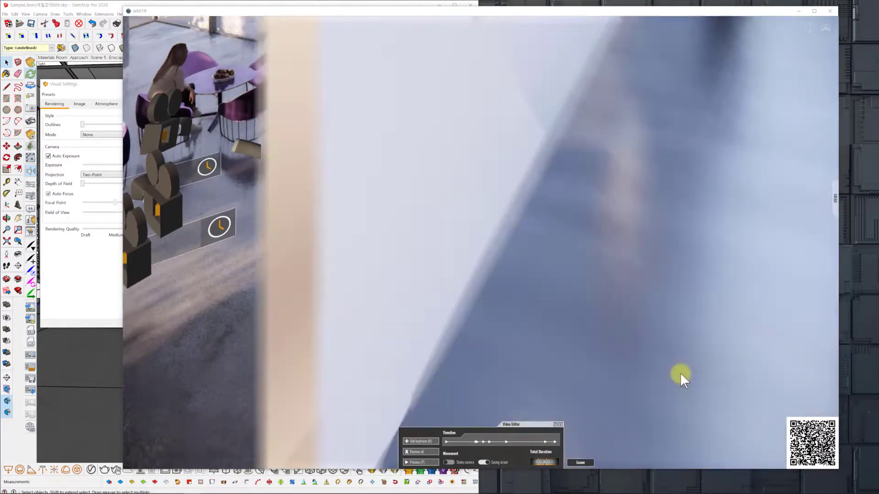
Examine the camera path from the café tables along the corridor and into the material exhibition room.
scroll(659, 389, up, 5)
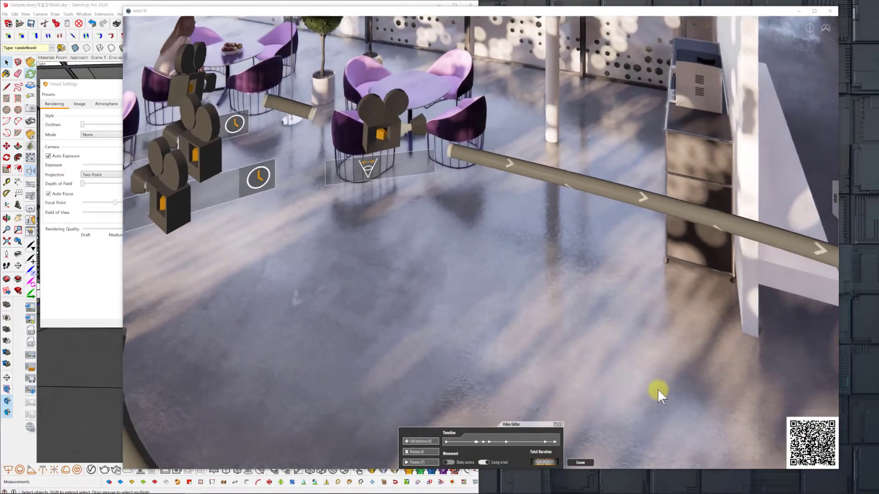
scroll(649, 393, down, 5)
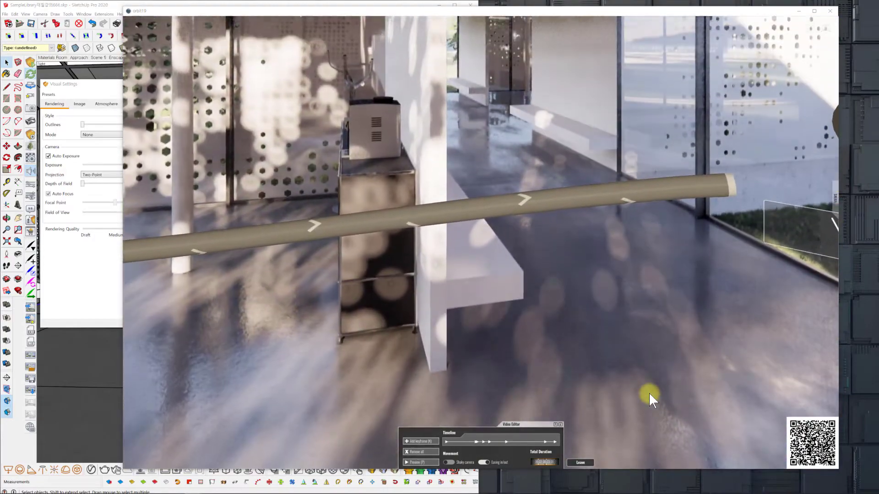
drag(649, 393, 611, 382)
key(w)
key(w)
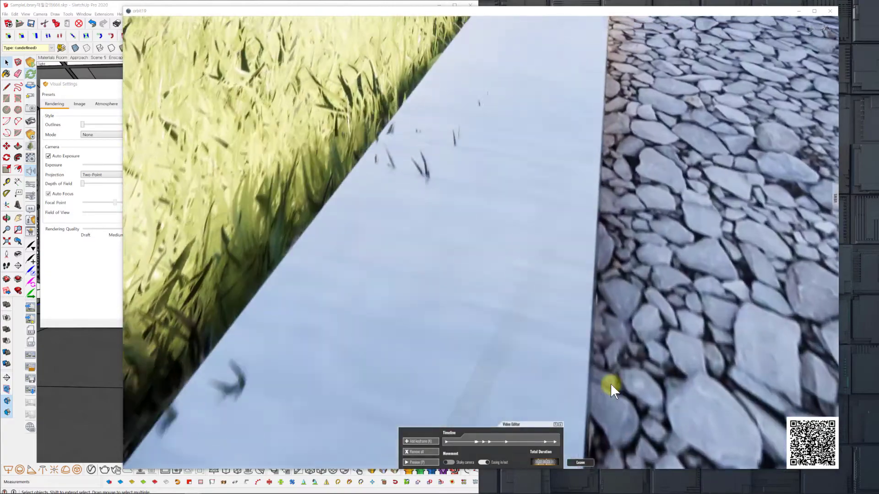
key(a)
key(d)
key(s)
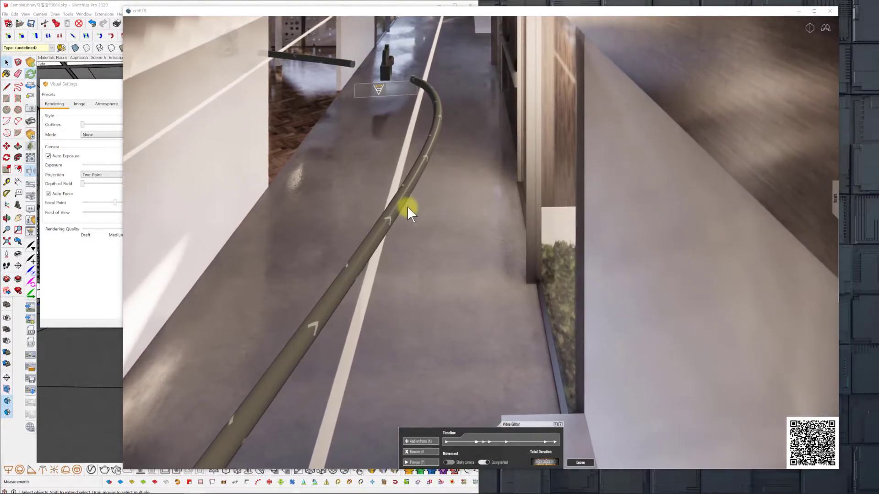
drag(408, 206, 354, 239)
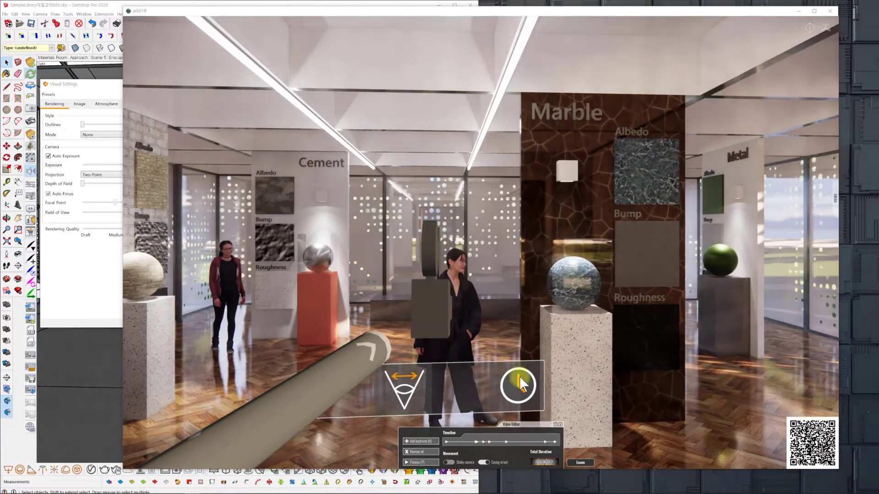
Reframe the last keyframe on the Wood display with the purple sphere, and insert another keyframe there with its Timestamp enabled.
click(554, 441)
key(w)
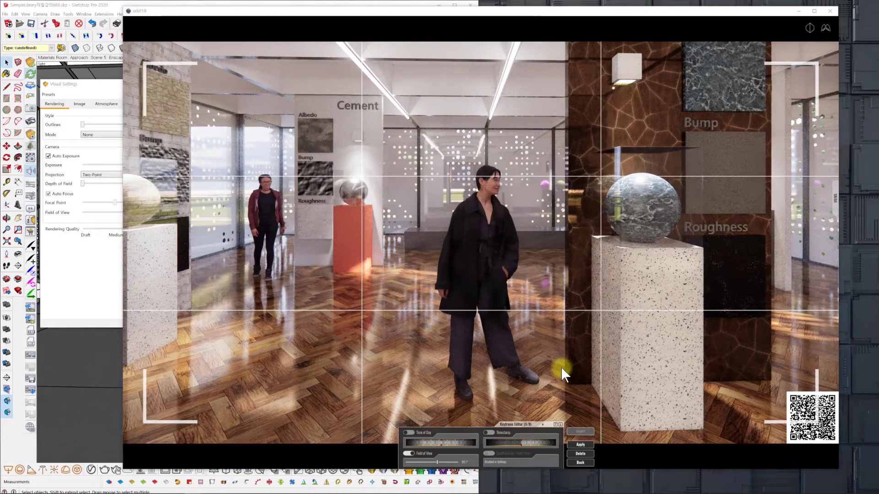
drag(561, 368, 532, 375)
key(w)
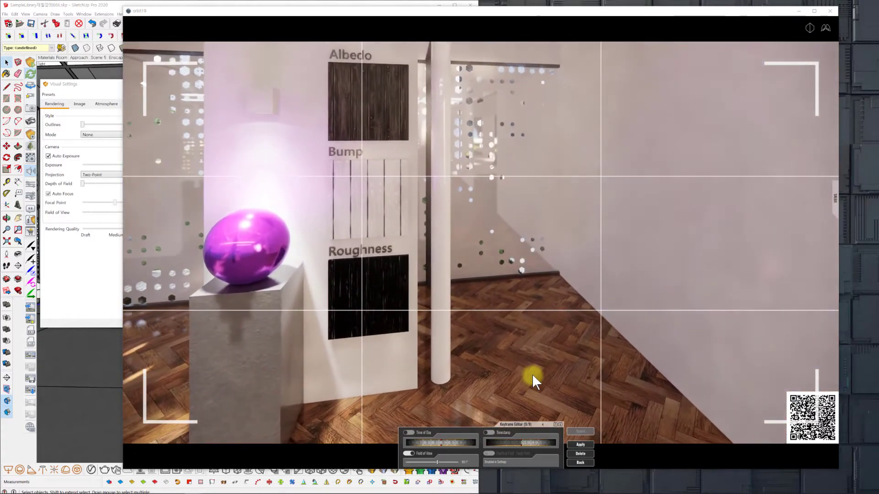
click(580, 432)
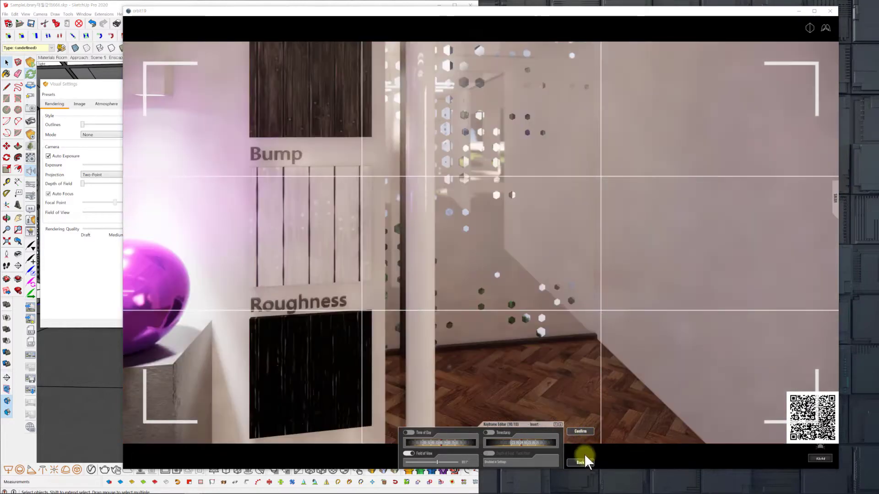
click(584, 430)
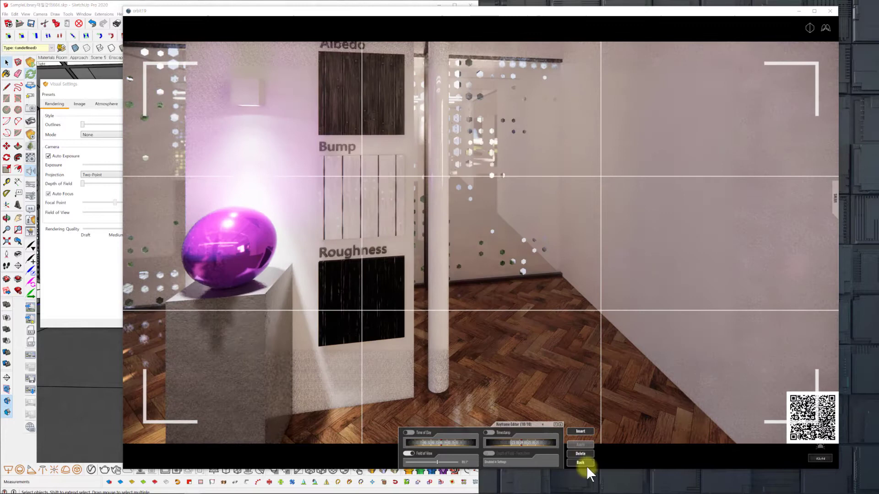
click(528, 442)
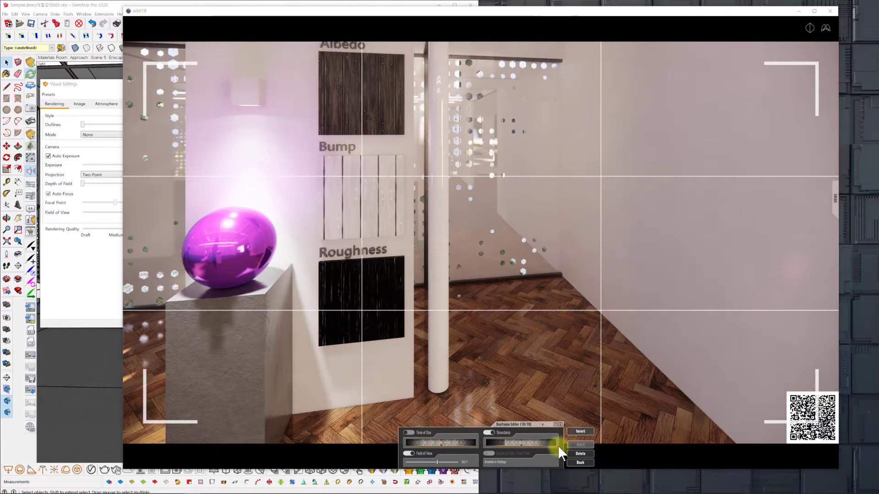
click(577, 462)
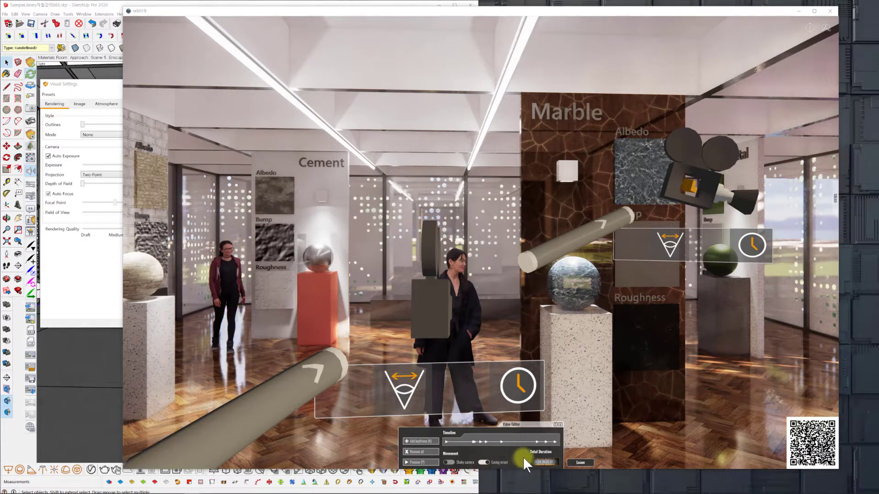
Reopen the last keyframe and pull its camera back to frame the Wood title, the purple sphere and its full pedestal.
click(554, 442)
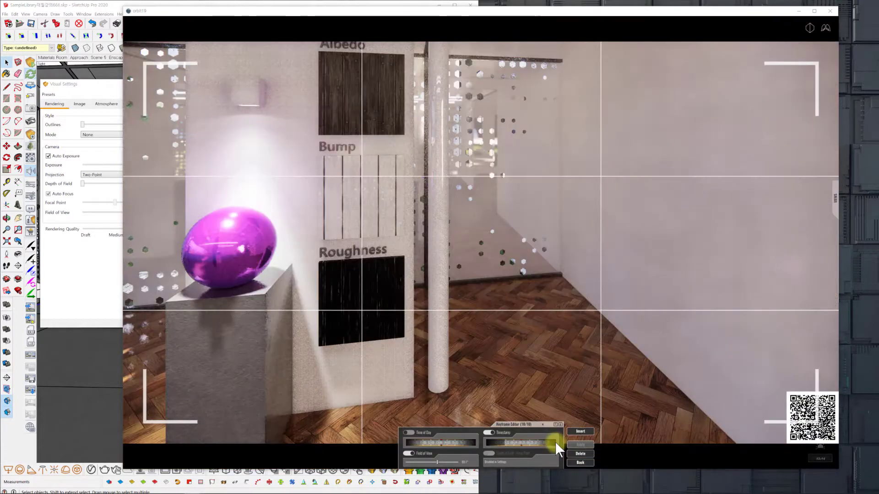
click(580, 462)
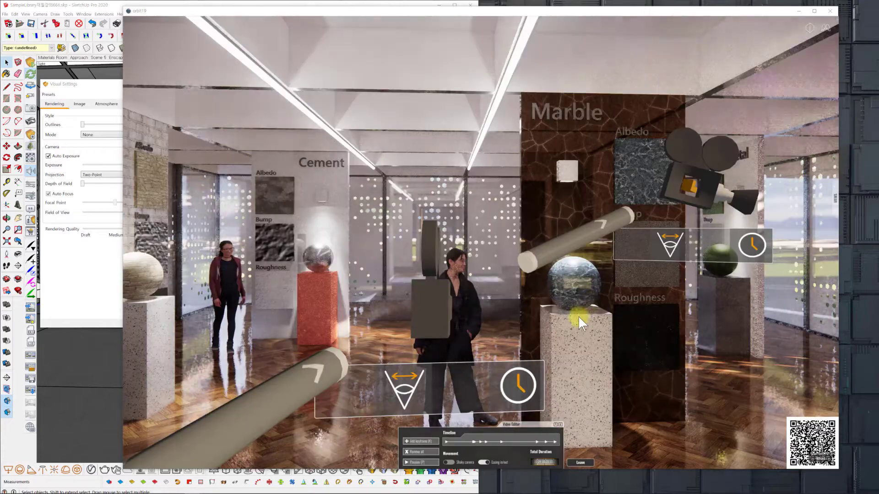
click(699, 174)
drag(508, 279, 505, 277)
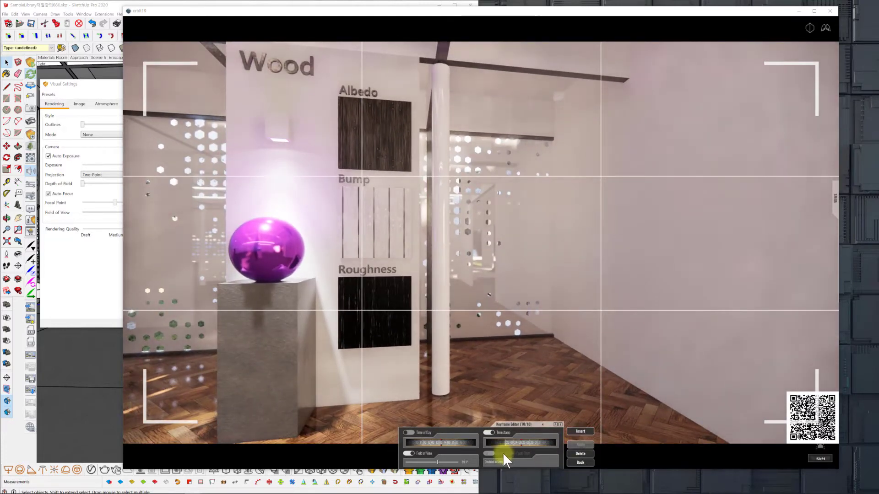
click(580, 463)
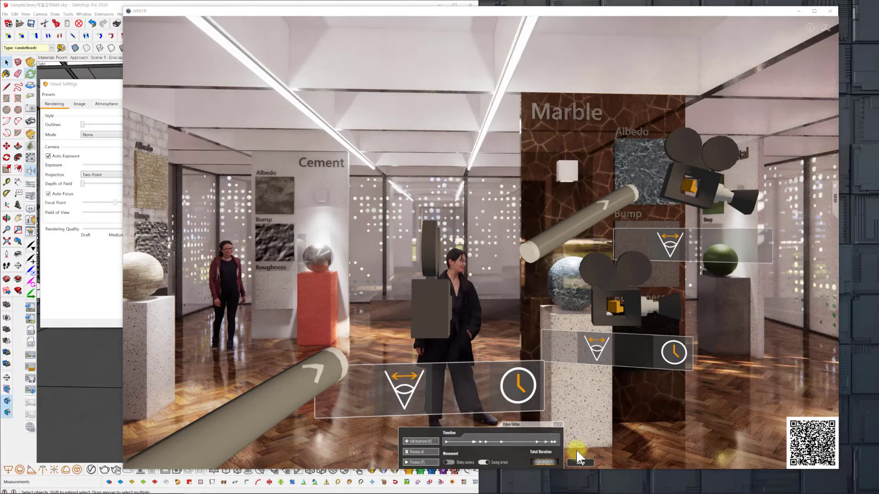
Reframe the last keyframe on the glass entrance doors facing the garden, adjust its Timestamp, and insert another keyframe at that view.
click(553, 441)
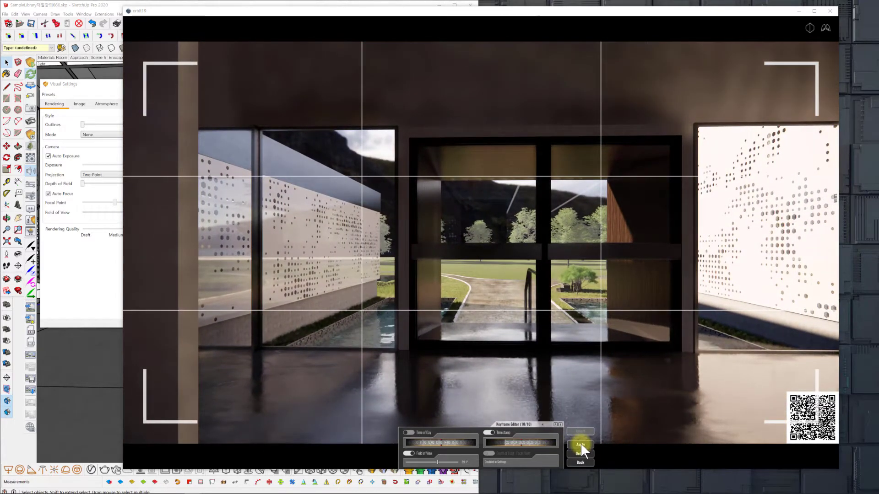
click(581, 444)
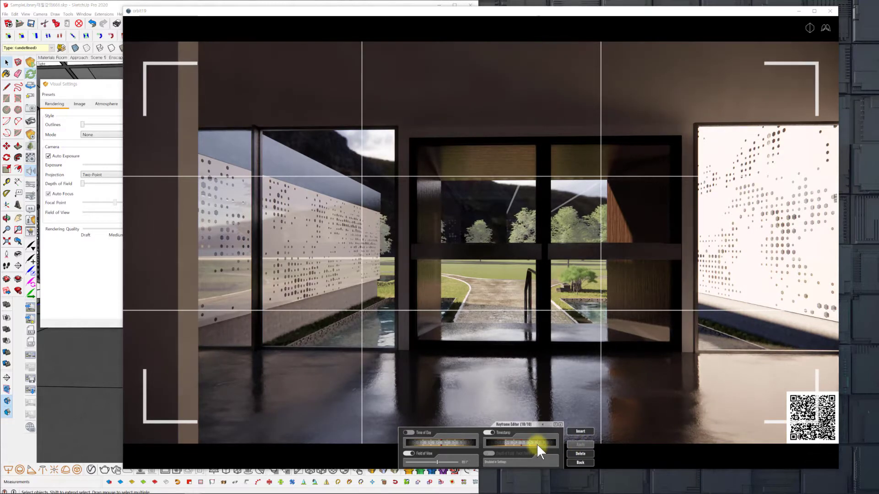
drag(539, 442, 533, 442)
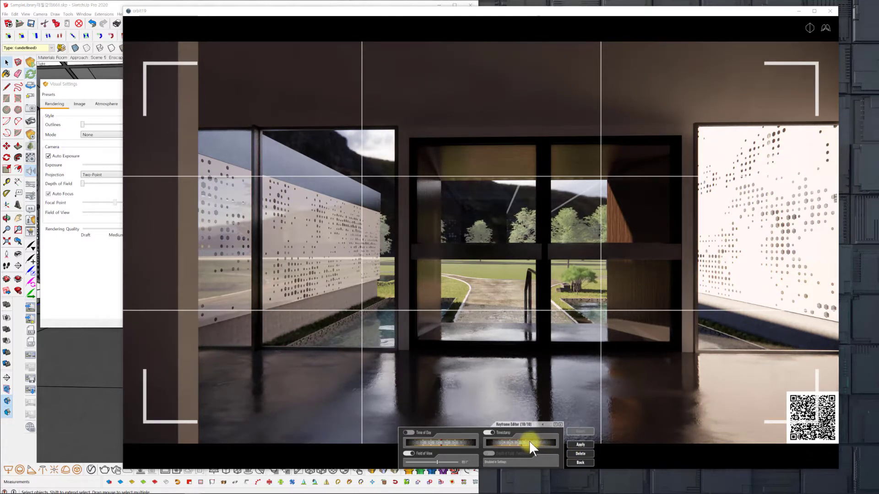
click(580, 444)
click(580, 431)
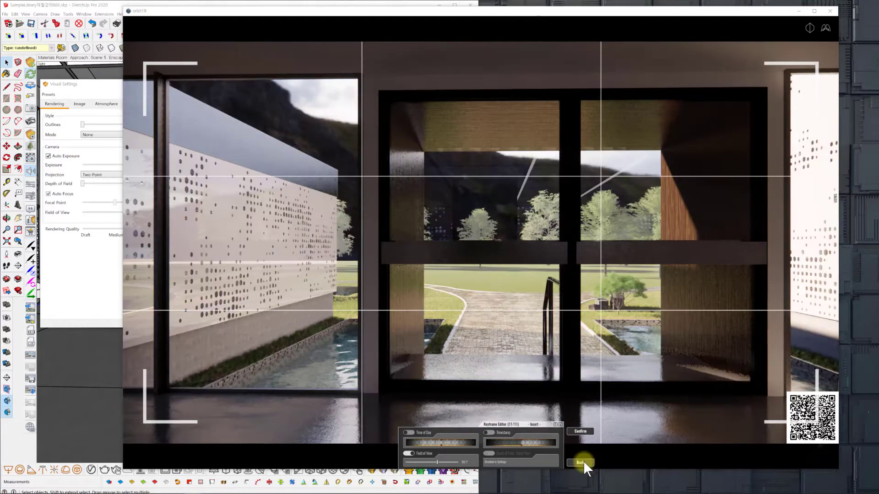
click(583, 431)
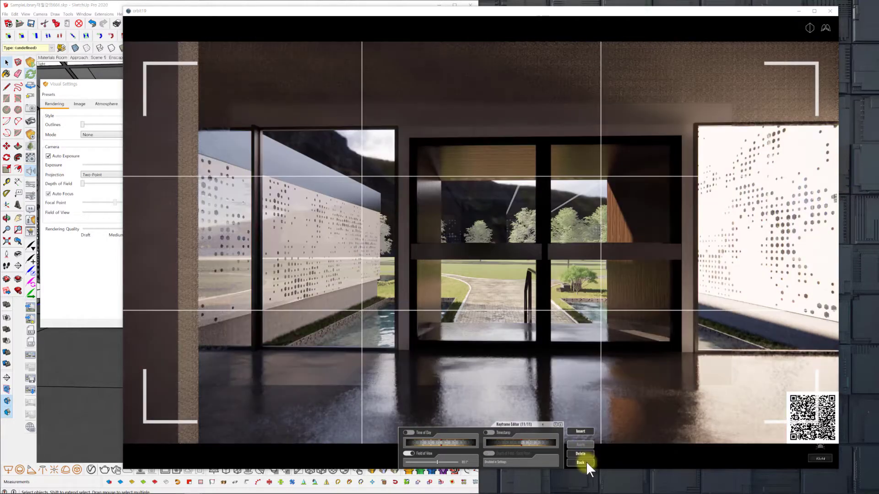
click(585, 462)
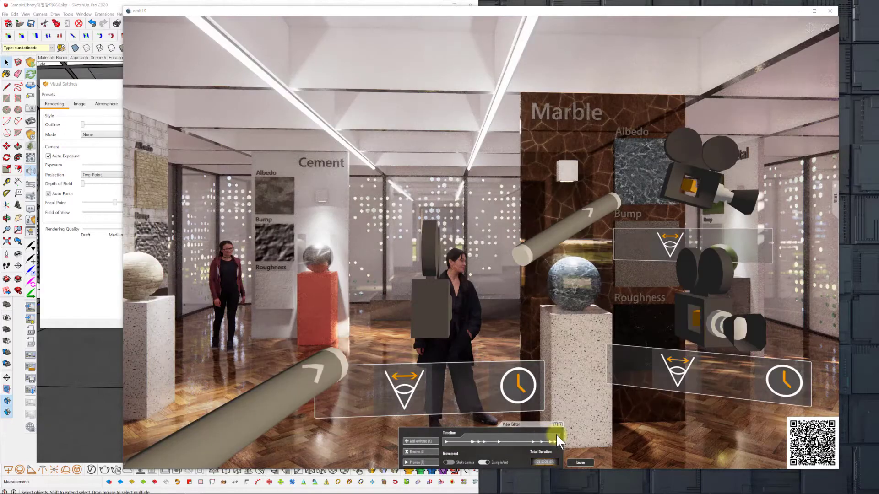
Move the last keyframe's camera to the sunlit glazed corridor with the wall bench, enable its Timestamp, and insert another keyframe there.
click(554, 441)
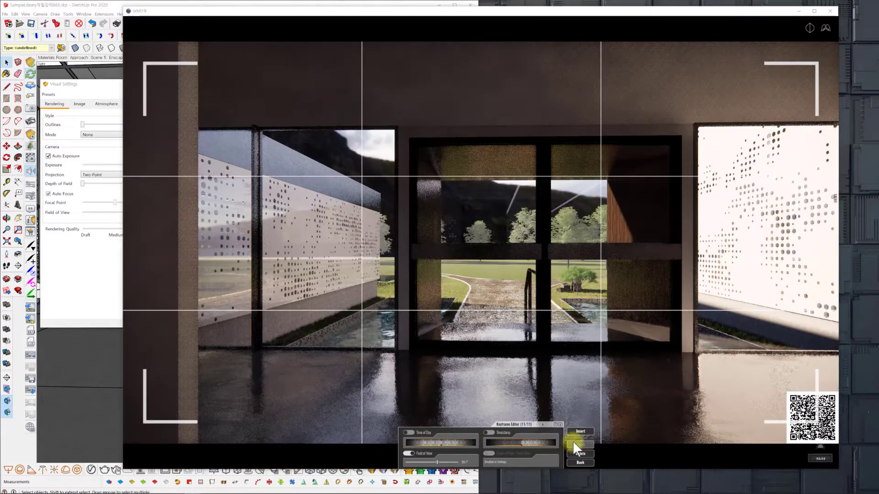
key(w)
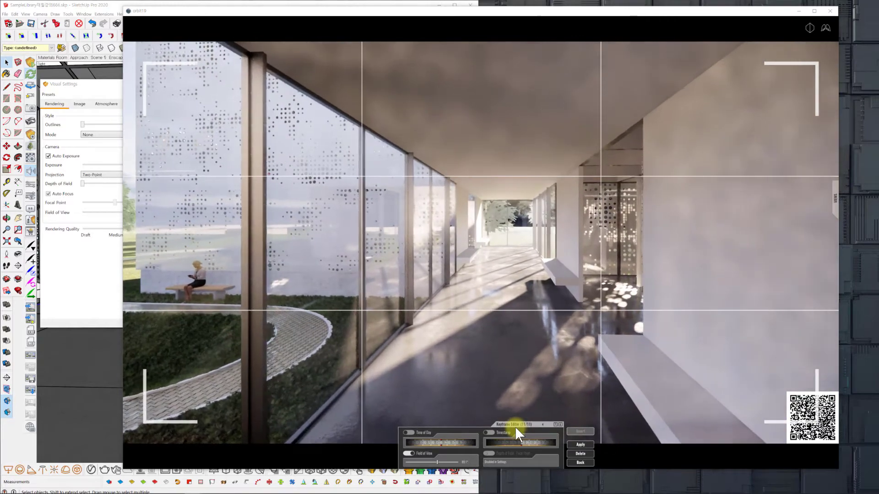
click(824, 29)
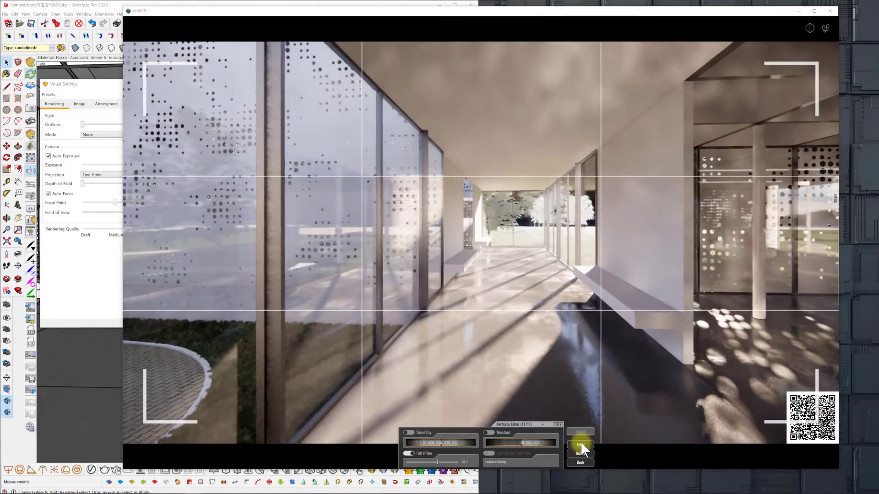
drag(552, 446, 526, 444)
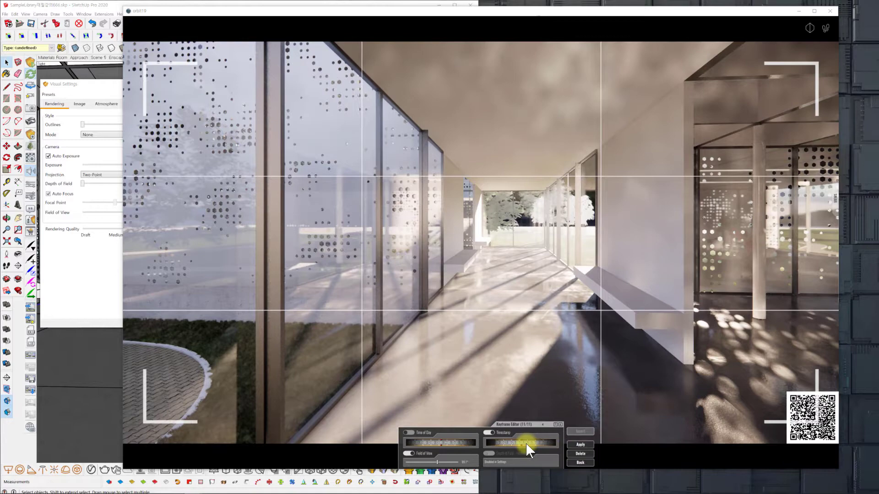
click(580, 444)
click(581, 431)
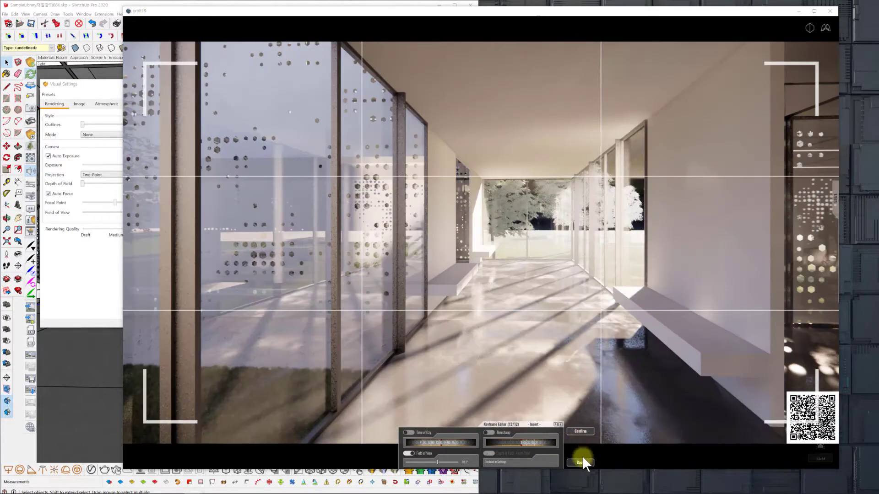
click(587, 431)
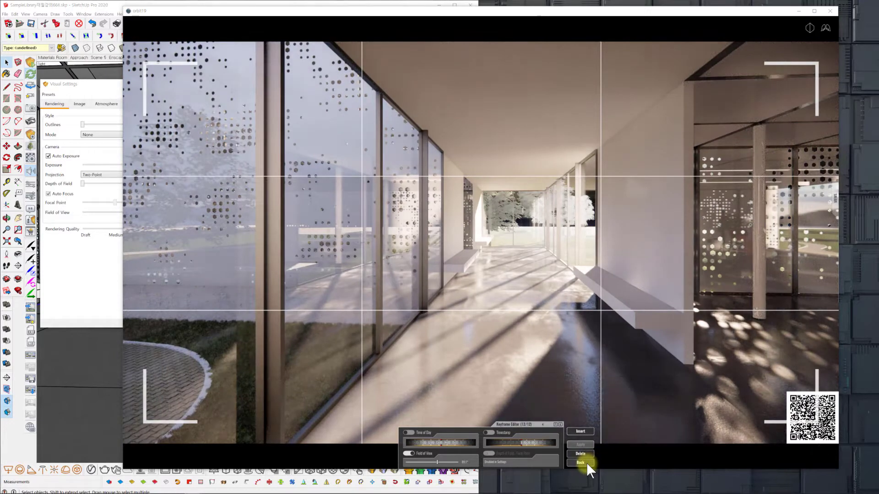
click(582, 462)
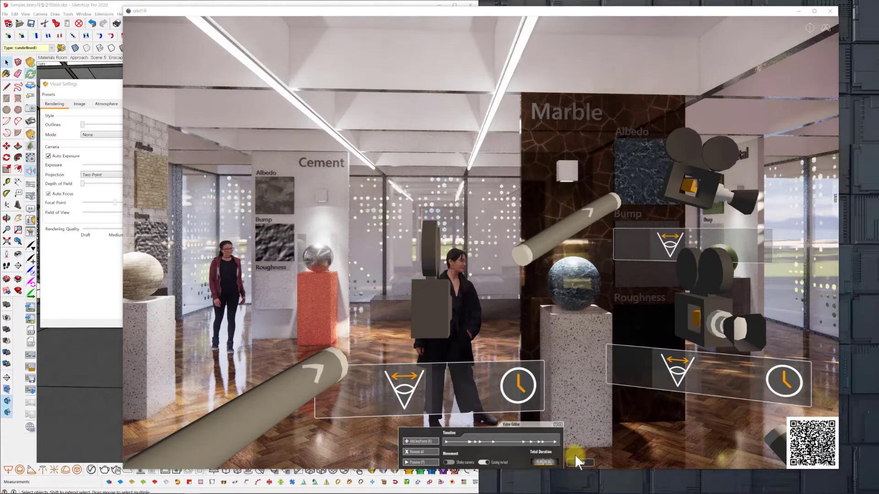
Start inserting a keyframe on the camera path segment between the Wood display and the glazed corridor.
drag(590, 408, 586, 422)
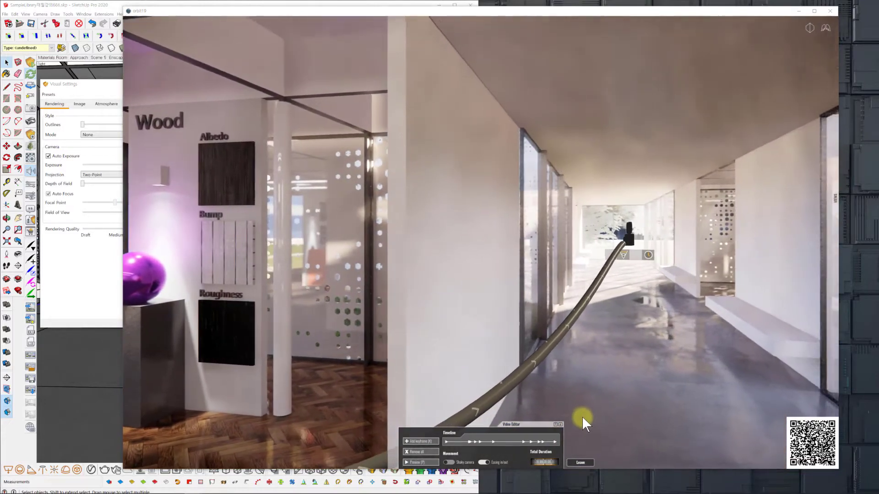
scroll(568, 413, down, 2)
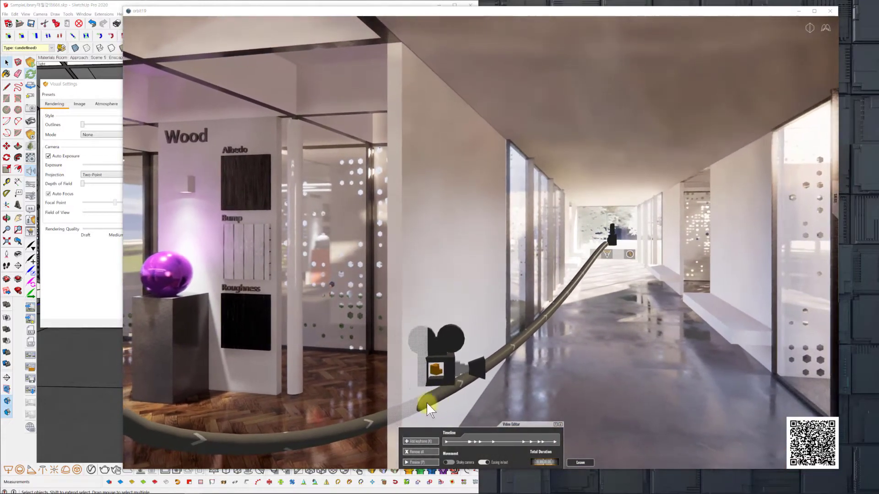
key(d)
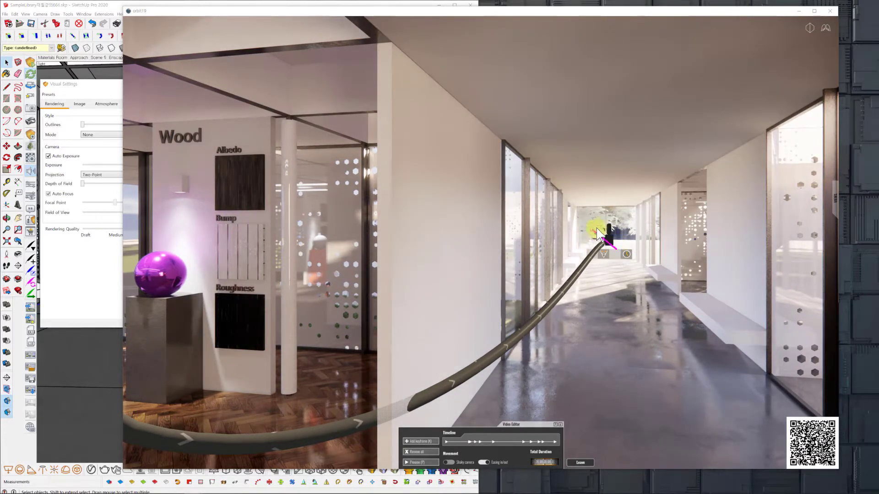
mouse_move(597, 233)
mouse_down()
mouse_move(589, 257)
mouse_move(379, 423)
mouse_up()
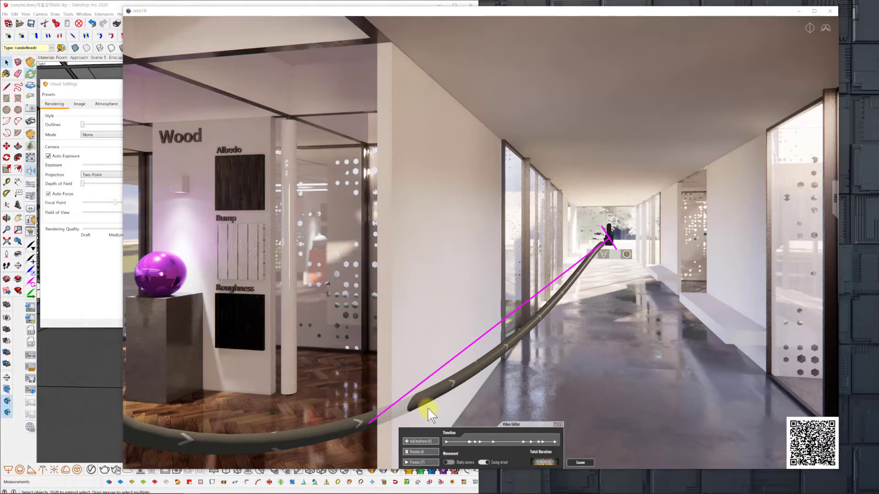
click(370, 414)
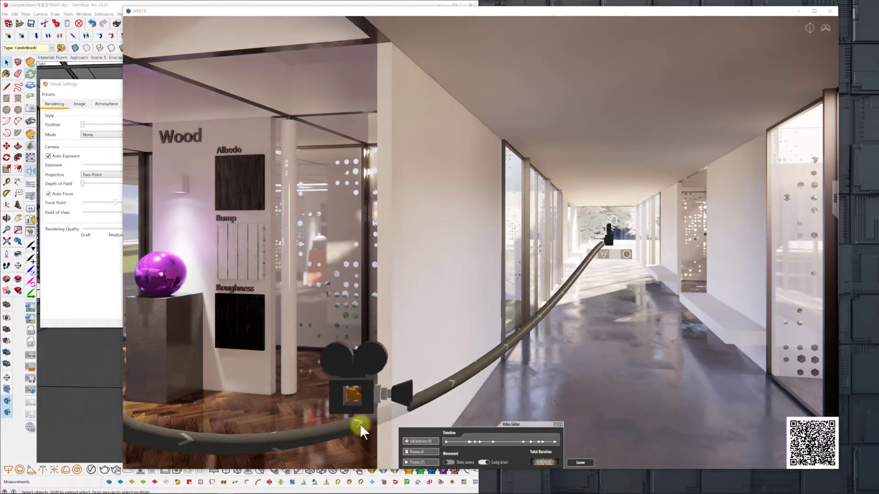
drag(360, 424, 350, 426)
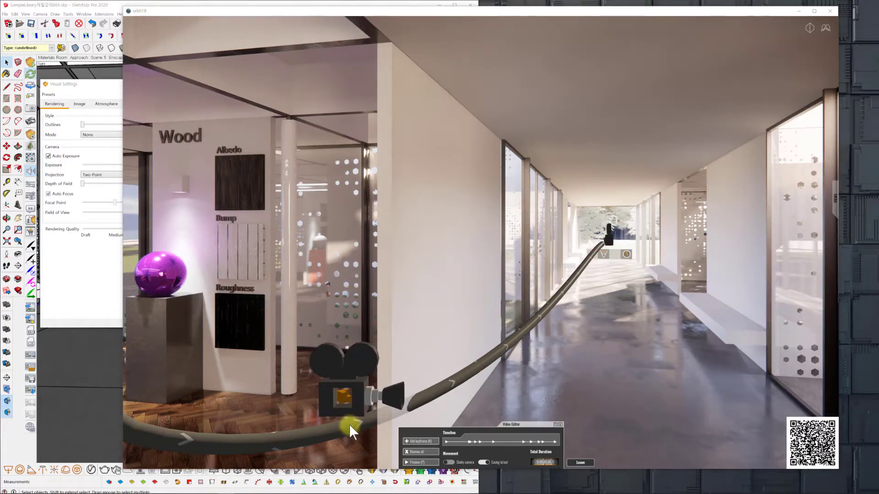
click(348, 427)
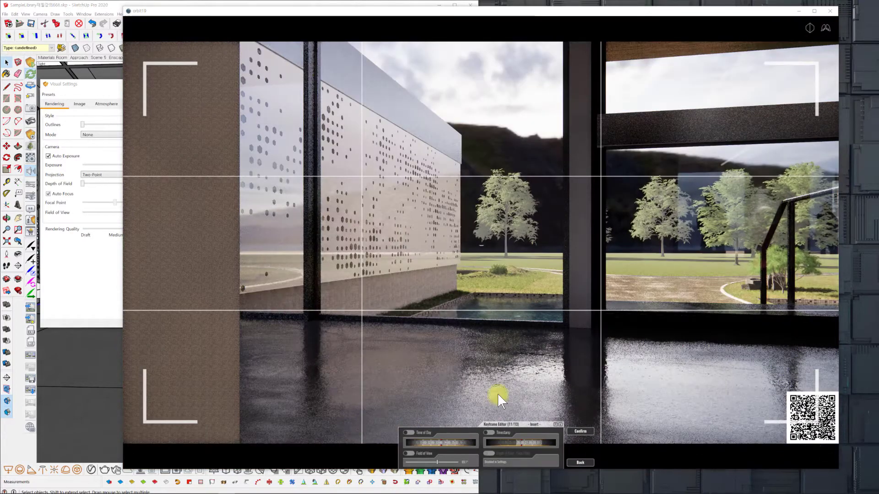
Aim the new keyframe's camera straight at the glass entrance doors, enable its Field of View and widen it.
drag(457, 370, 442, 369)
click(827, 28)
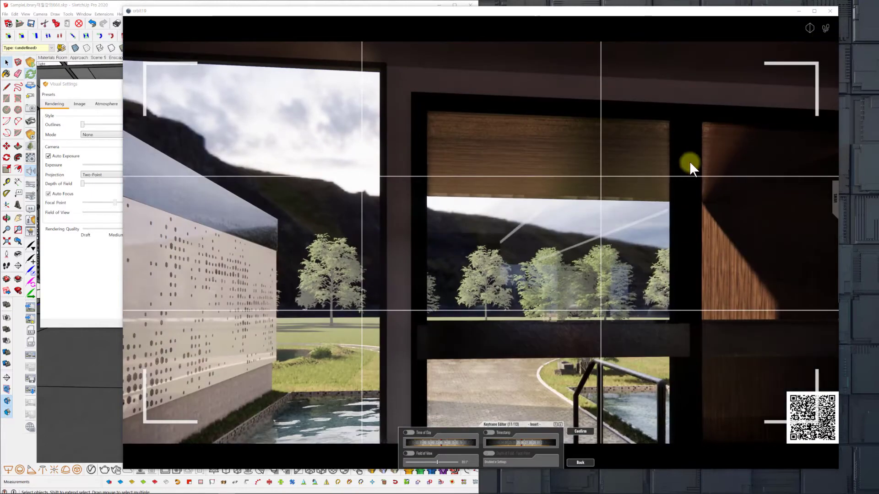
drag(634, 207, 591, 216)
key(d)
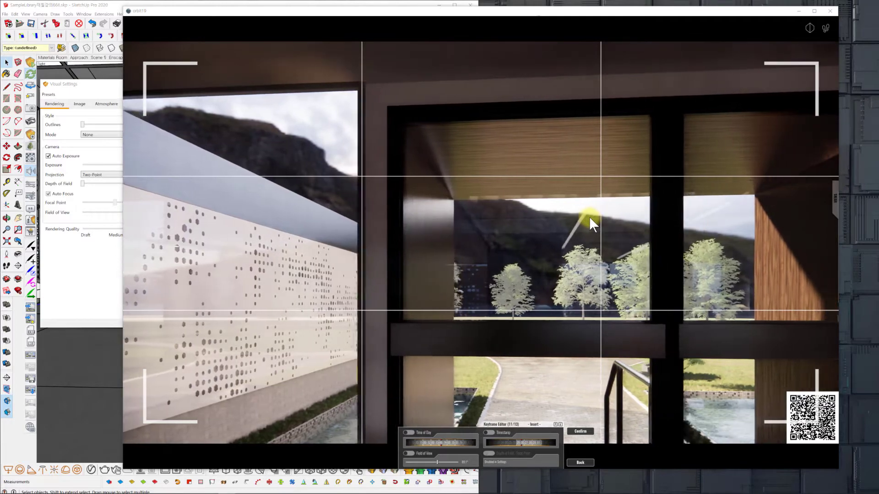
key(s)
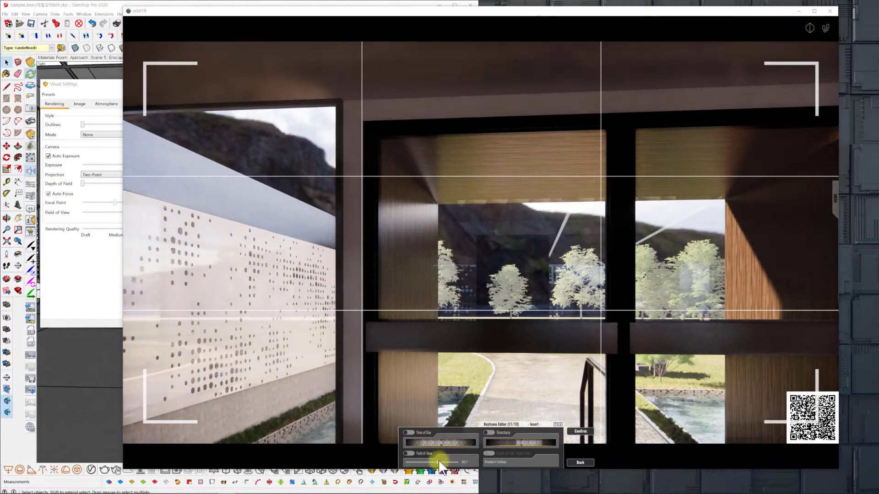
drag(439, 466, 453, 458)
key(d)
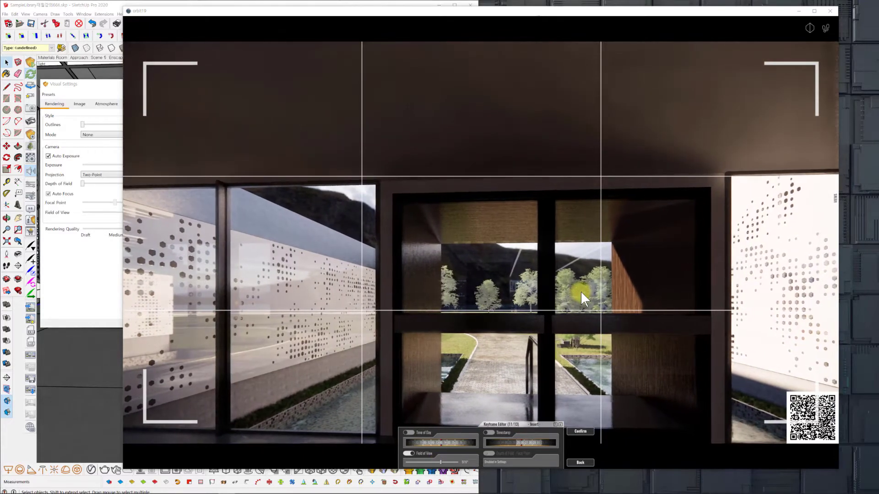
key(s)
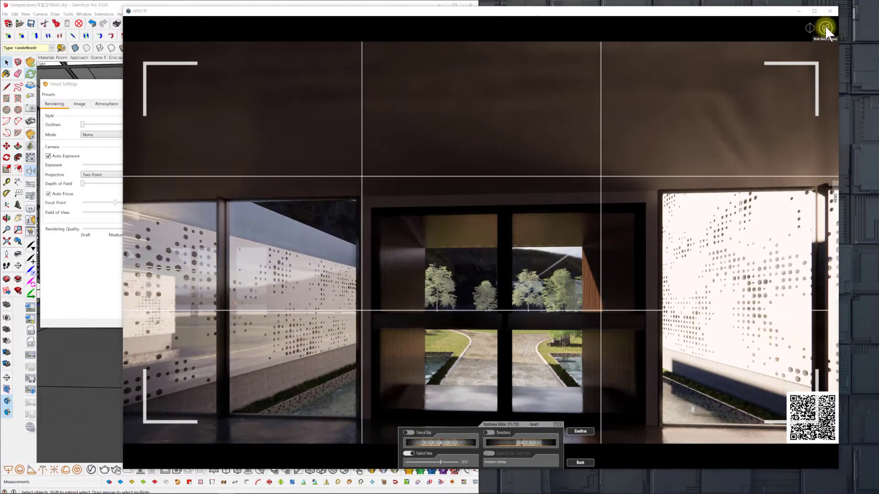
Move the camera closer to the entrance doors without walk mode, raise it slightly, and confirm the keyframe insertion.
click(826, 27)
key(w)
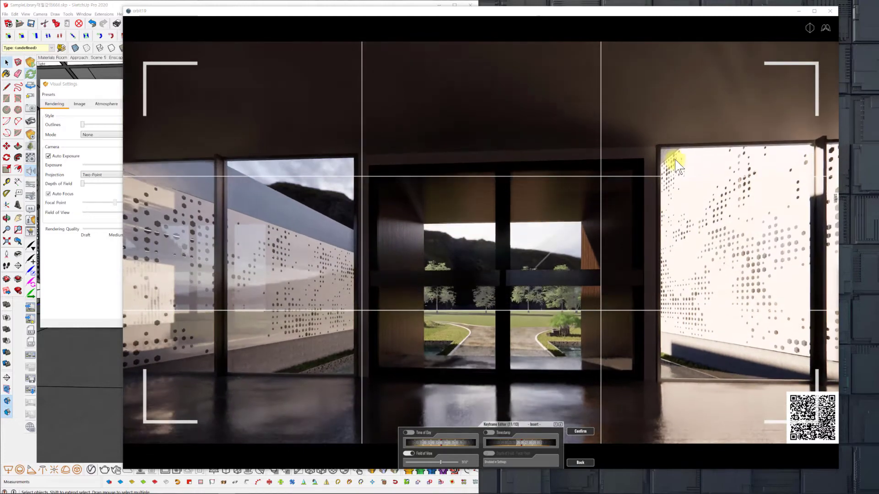
key(w)
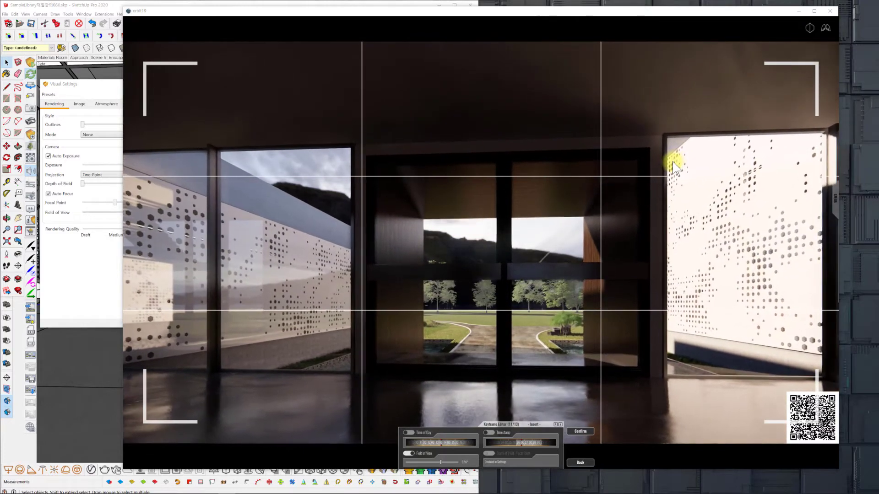
key(w)
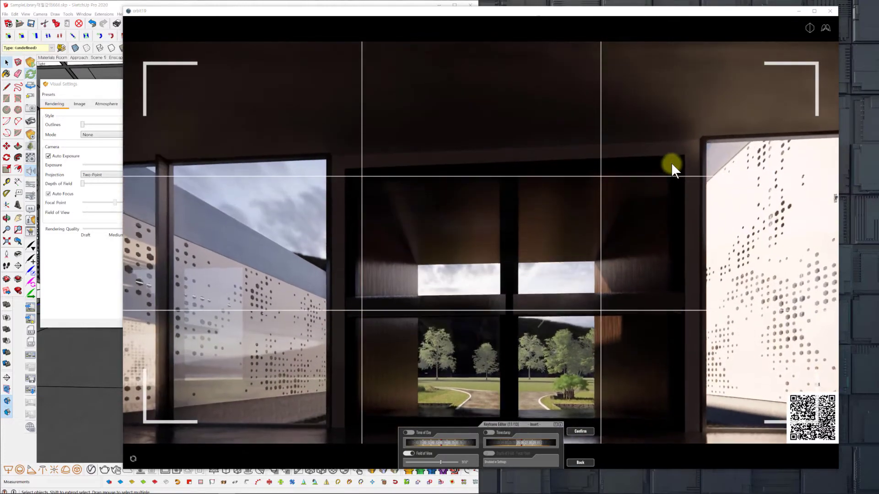
key(e)
key(e)
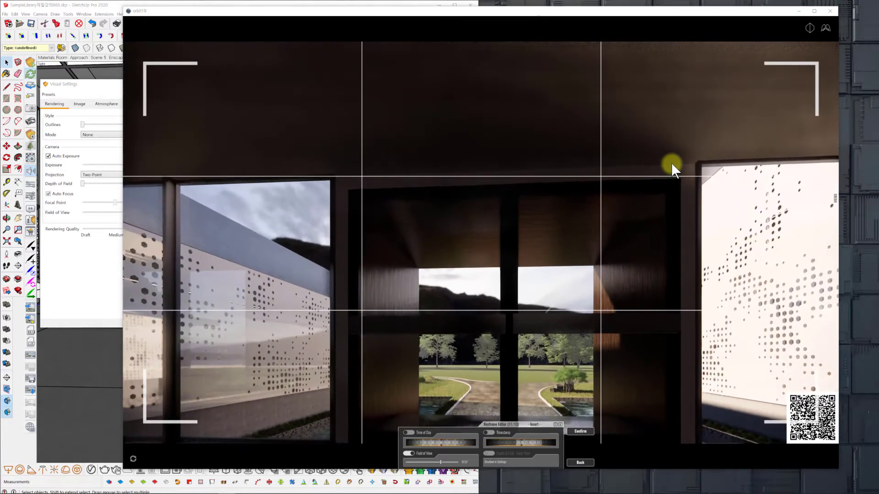
click(582, 431)
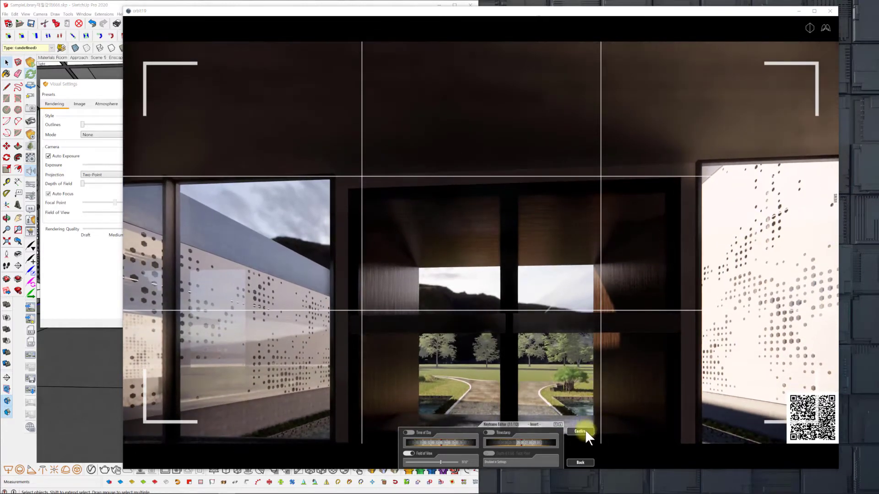
click(581, 462)
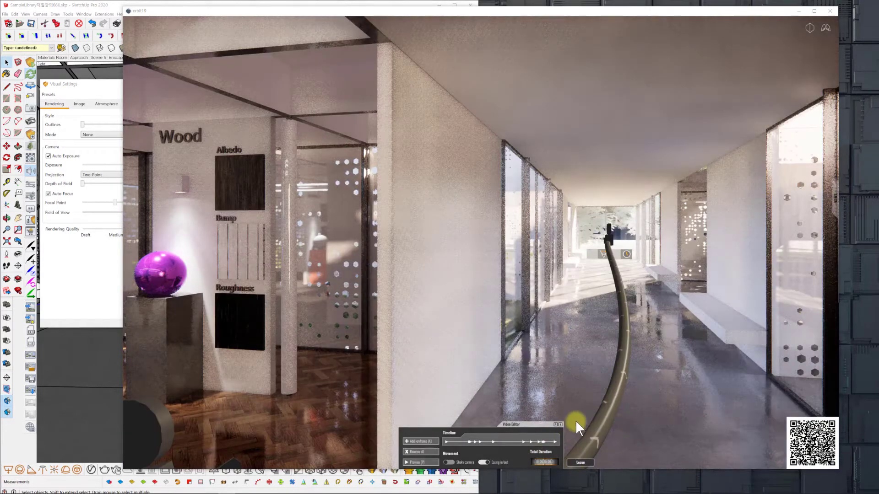
Reopen the inserted entrance door keyframe, tilt its camera down to frame the full doors and reflective floor, and apply the view.
key(s)
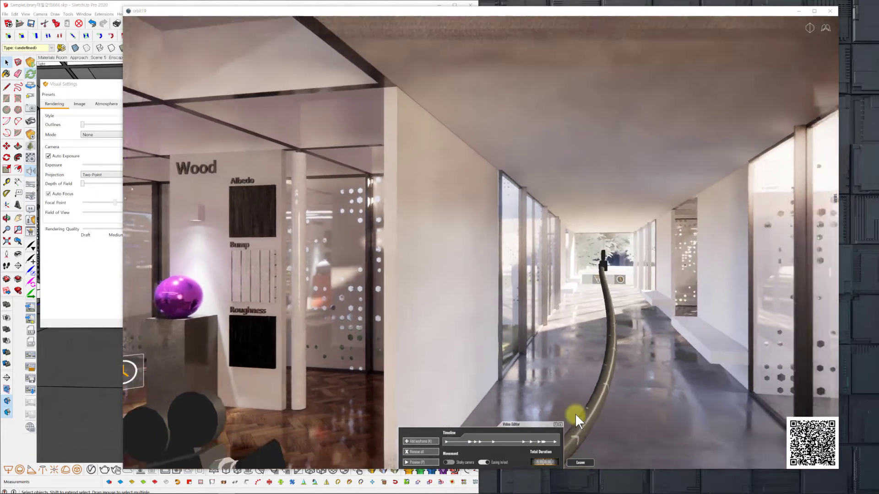
key(s)
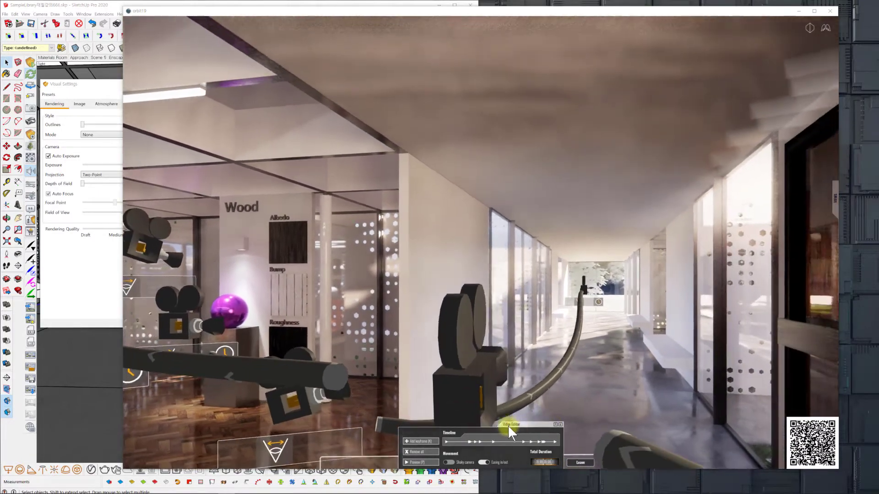
drag(452, 411, 451, 411)
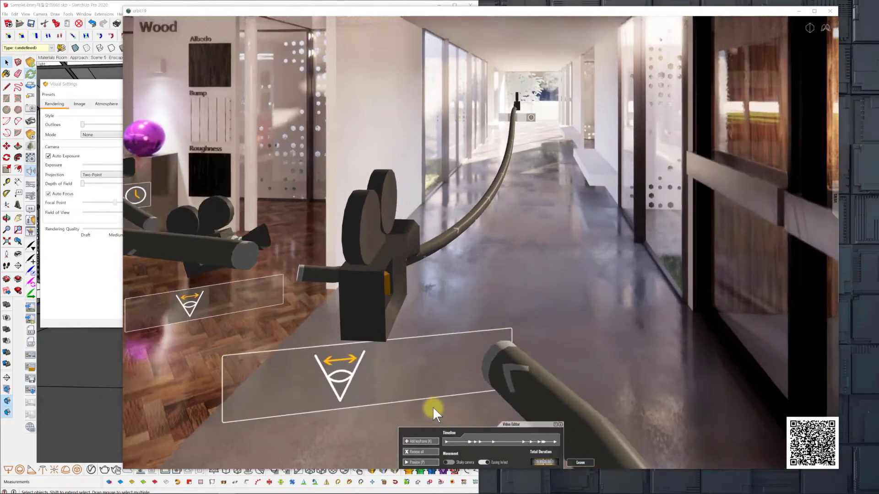
key(e)
drag(432, 407, 428, 405)
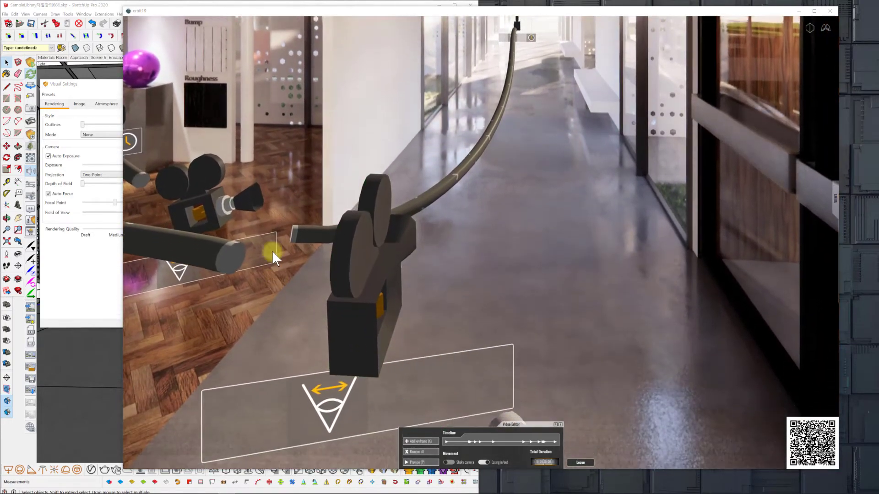
click(218, 184)
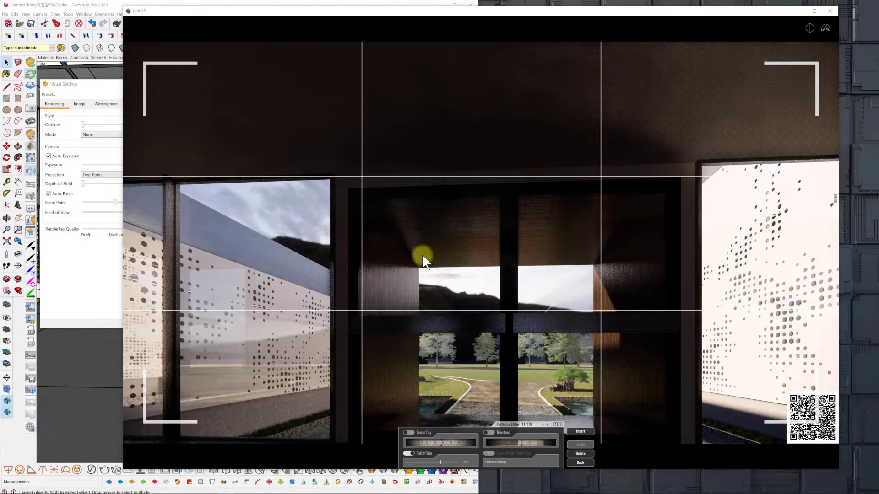
key(q)
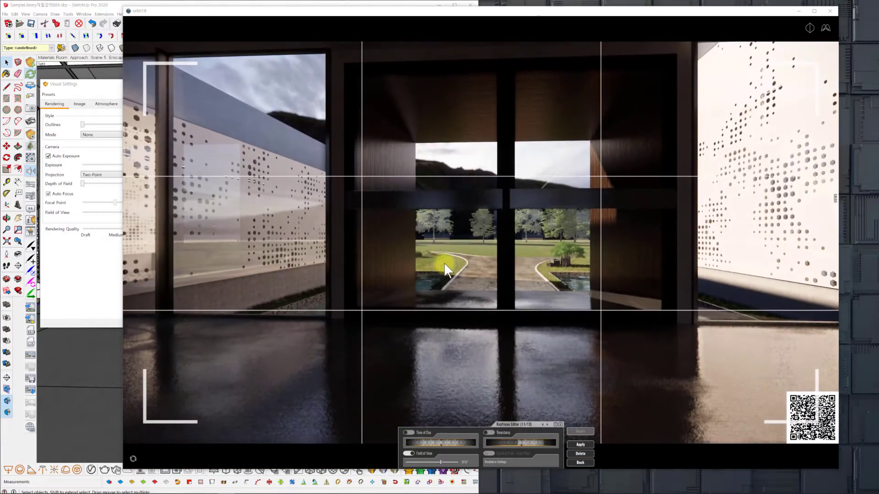
click(580, 444)
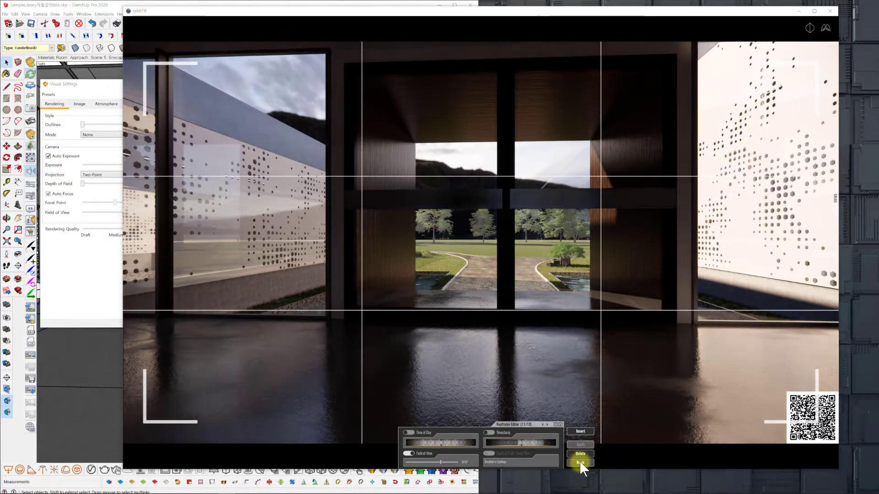
click(579, 460)
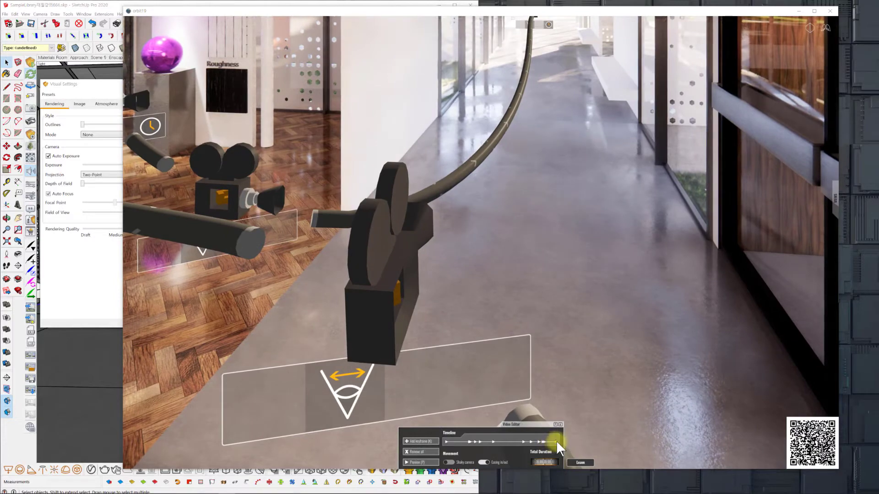
Walk the last keyframe's camera forward along the corridor bench, apply the view, and insert another keyframe further down the corridor.
click(561, 438)
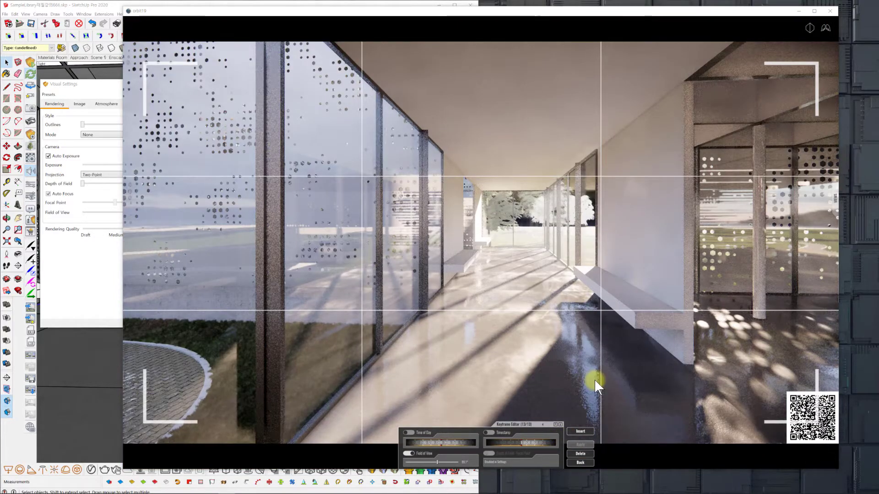
click(826, 28)
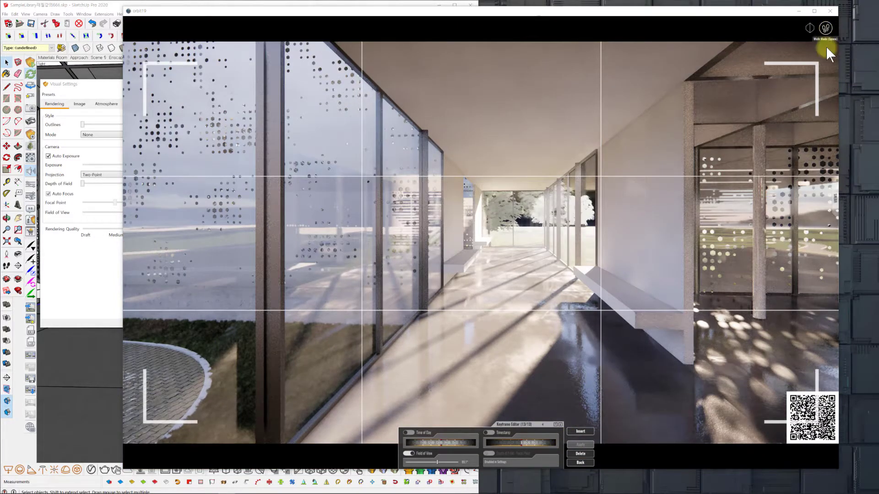
key(w)
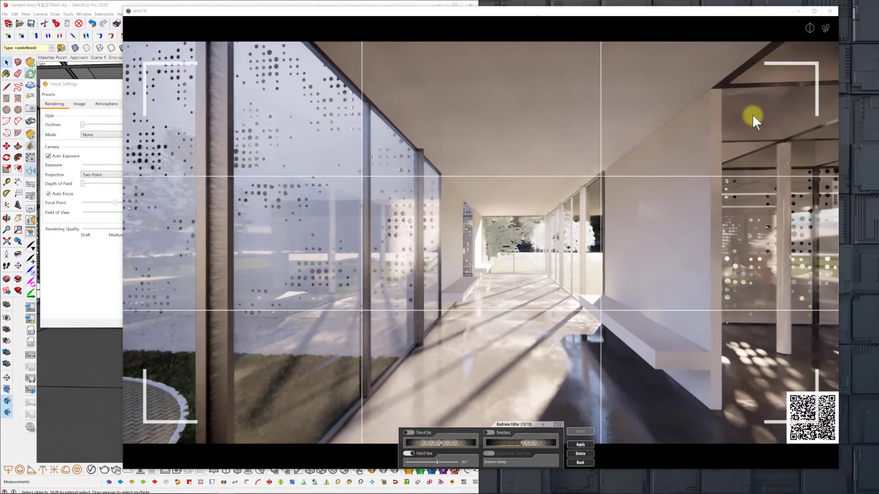
key(w)
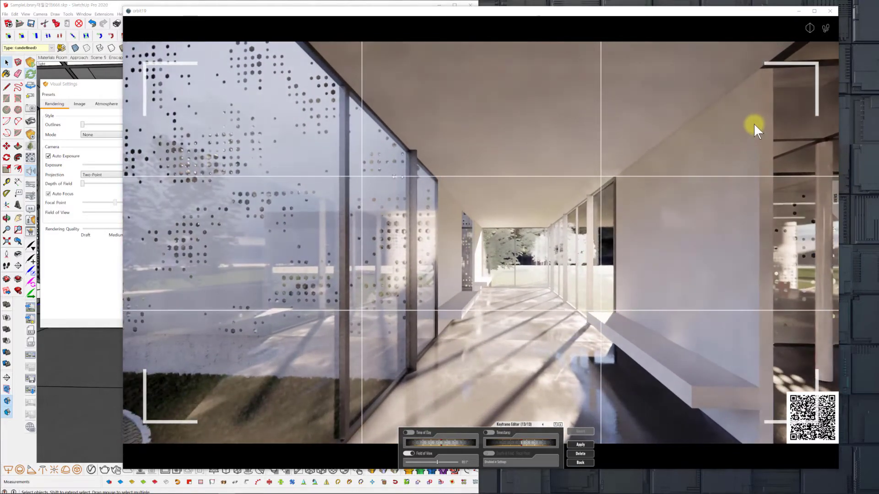
click(580, 445)
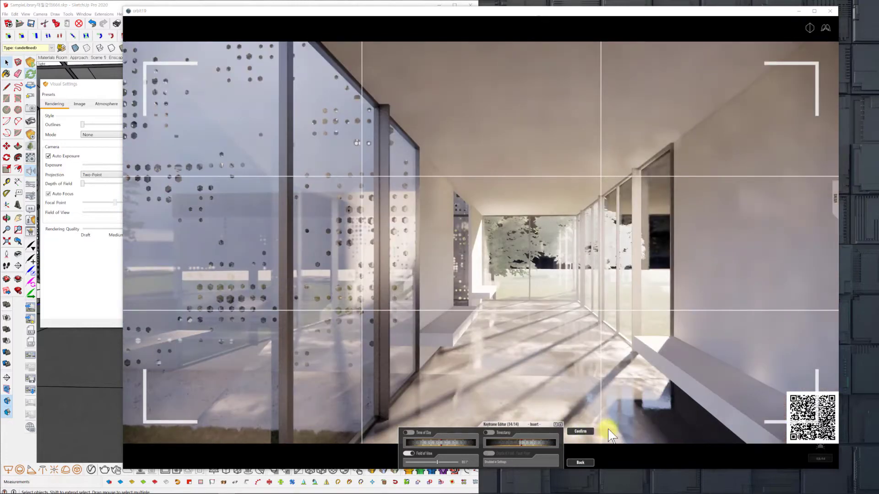
click(580, 430)
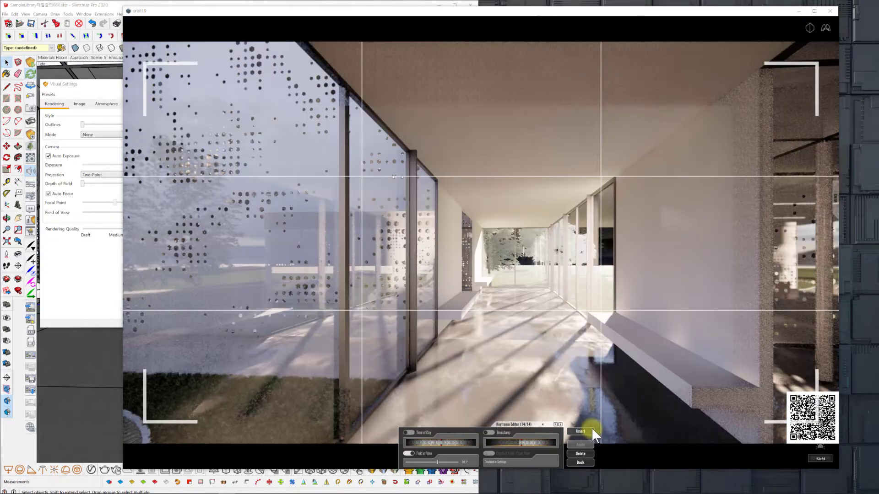
click(591, 429)
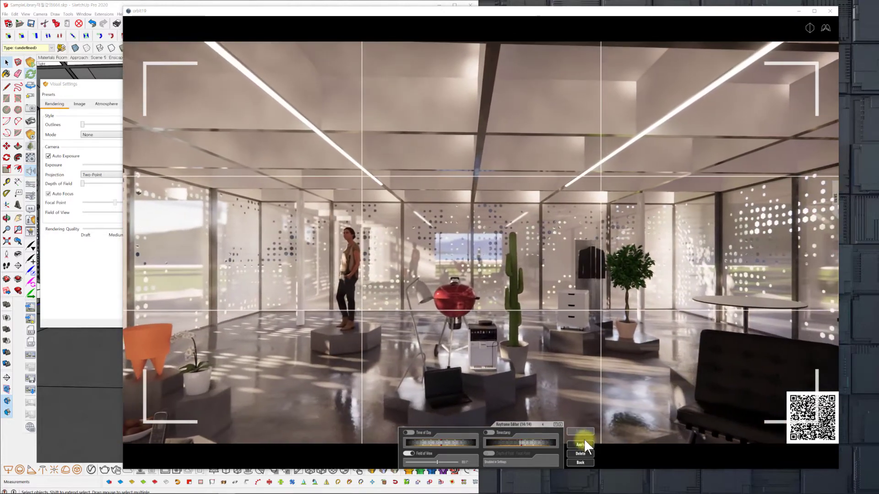
Widen the furniture room keyframe's Field of View slightly, apply the view, insert another keyframe there, and return to the path overview.
click(587, 442)
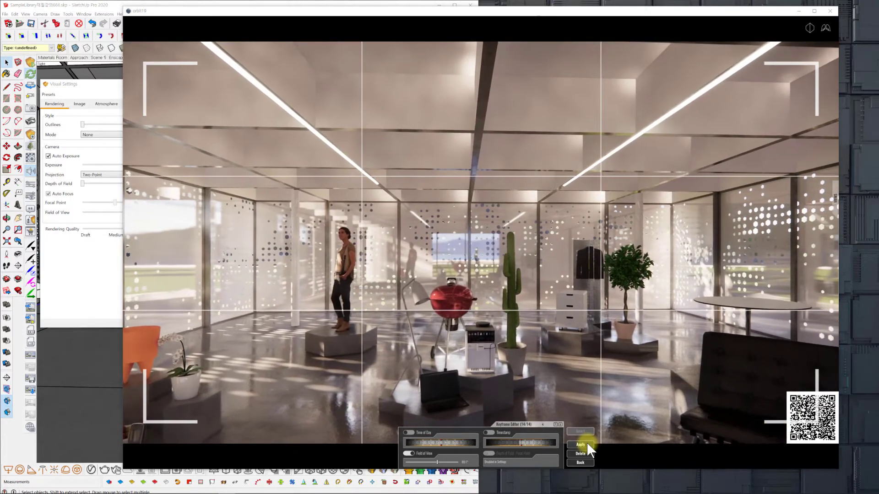
click(825, 27)
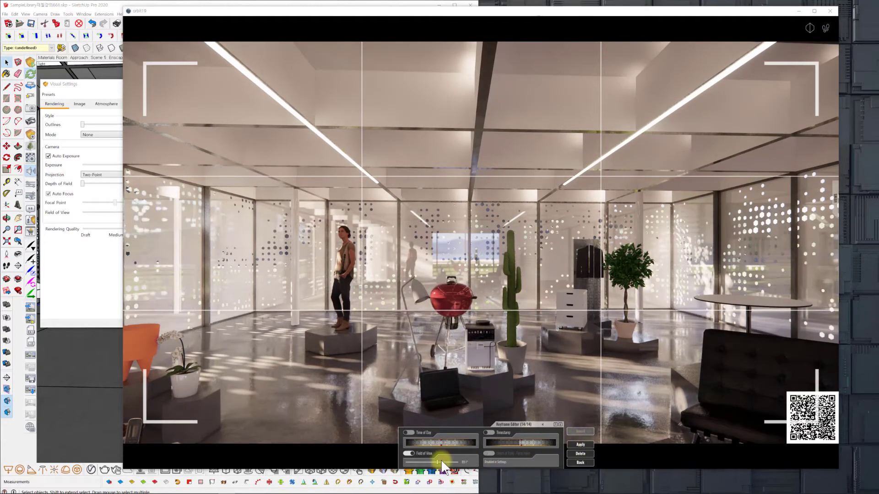
drag(438, 462, 440, 461)
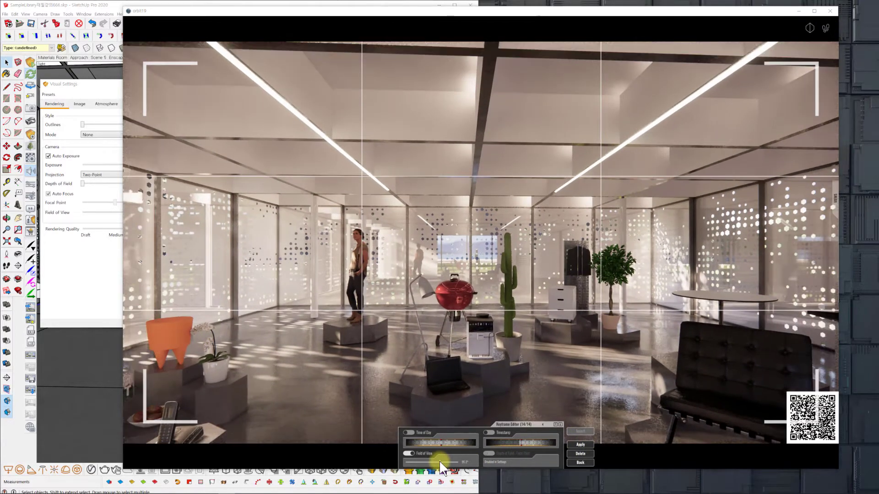
click(582, 444)
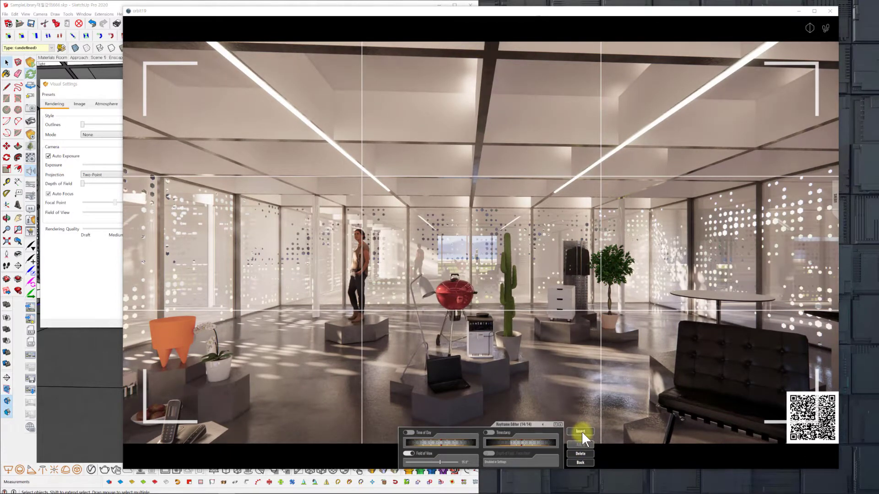
click(581, 431)
click(580, 431)
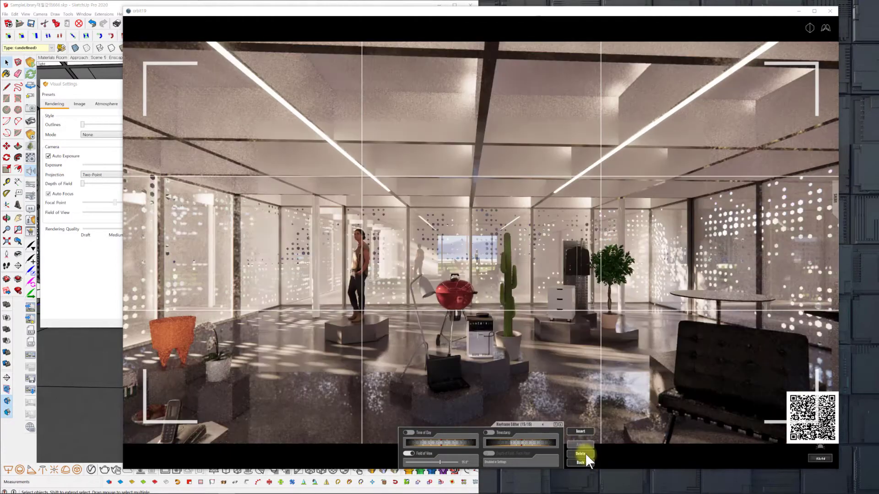
click(580, 462)
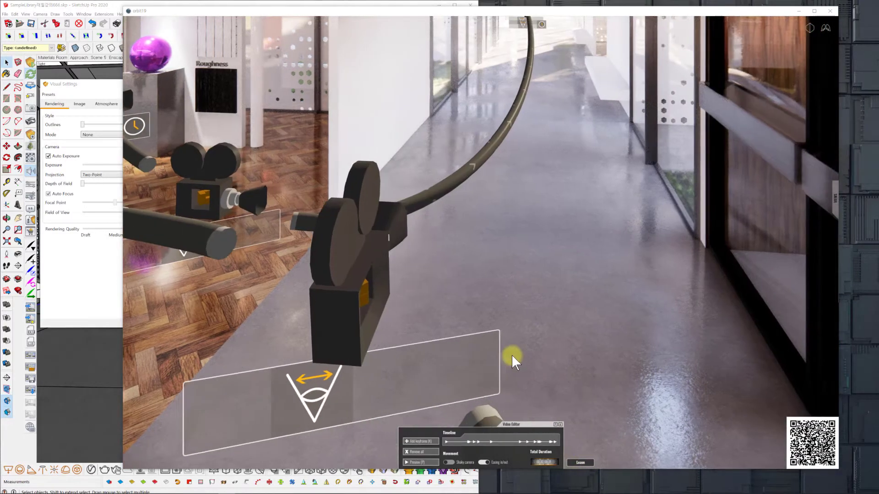
Follow the camera path down the glazed corridor, preview the walkthrough, and leave the corridor keyframe's editor.
drag(512, 355, 506, 357)
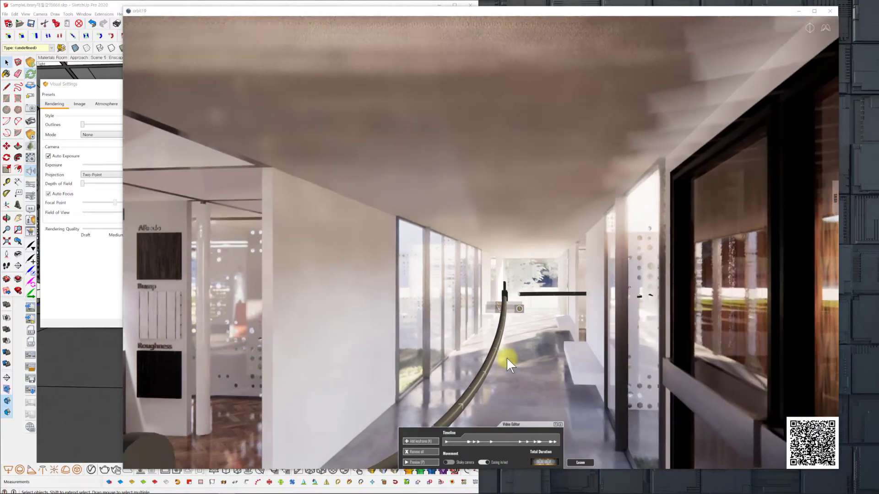
key(w)
key(w)
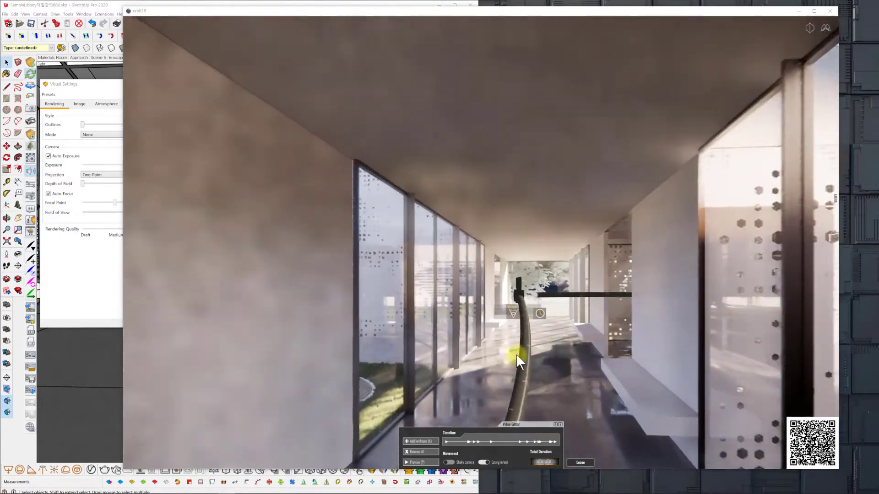
key(w)
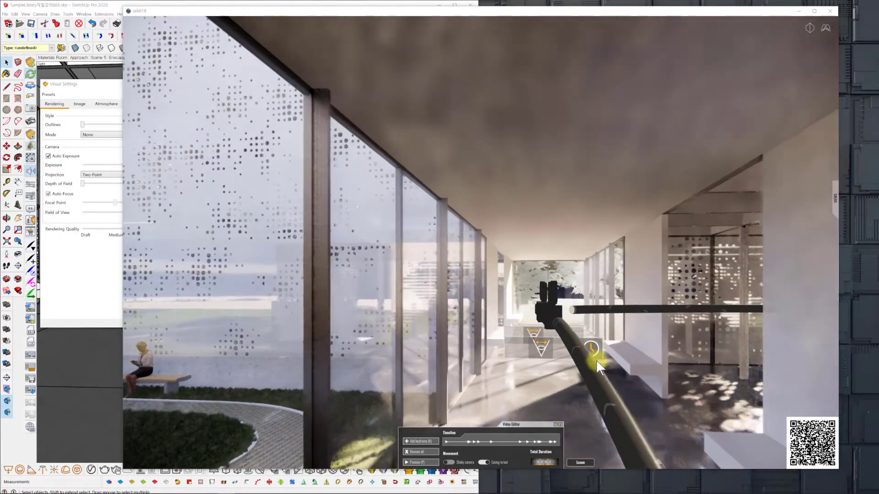
key(w)
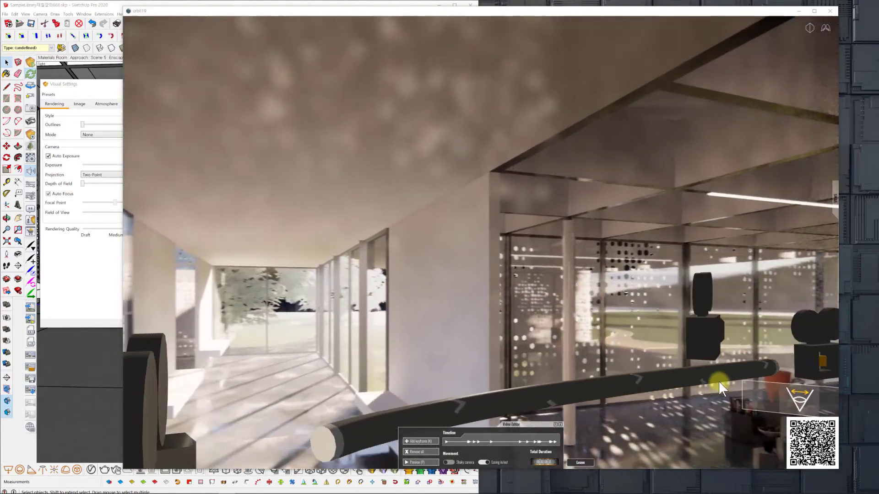
drag(719, 381, 726, 385)
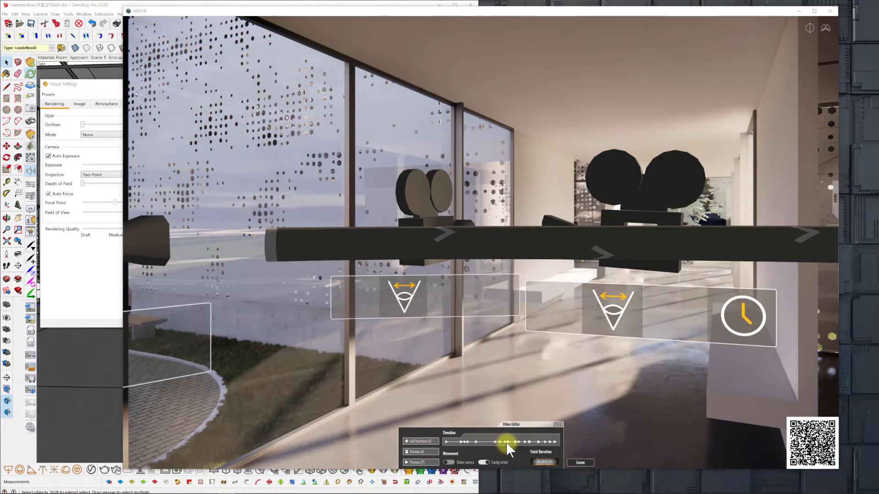
click(420, 462)
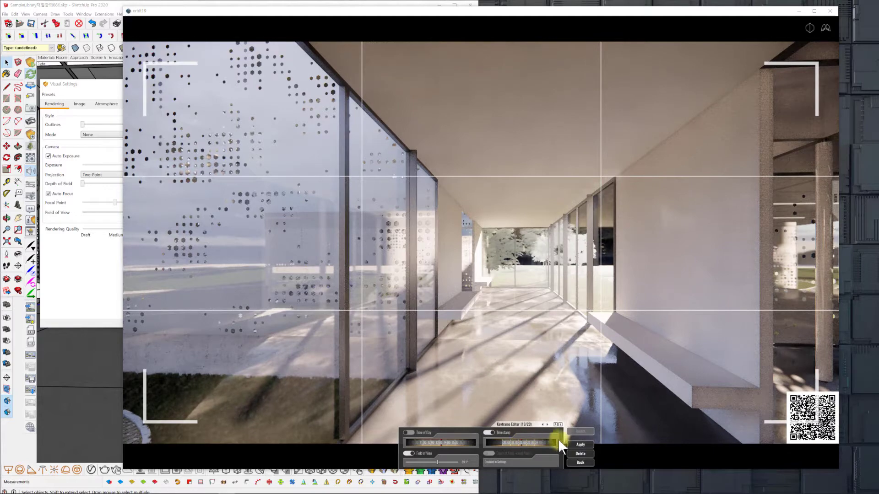
click(580, 462)
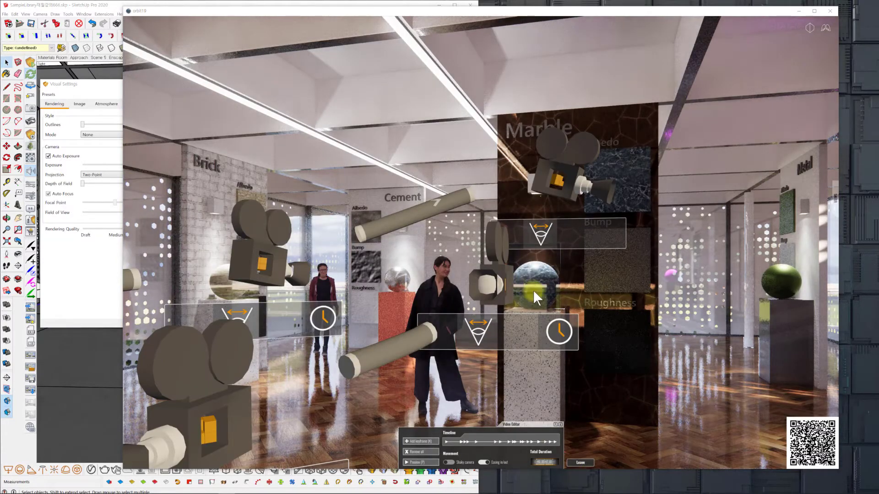
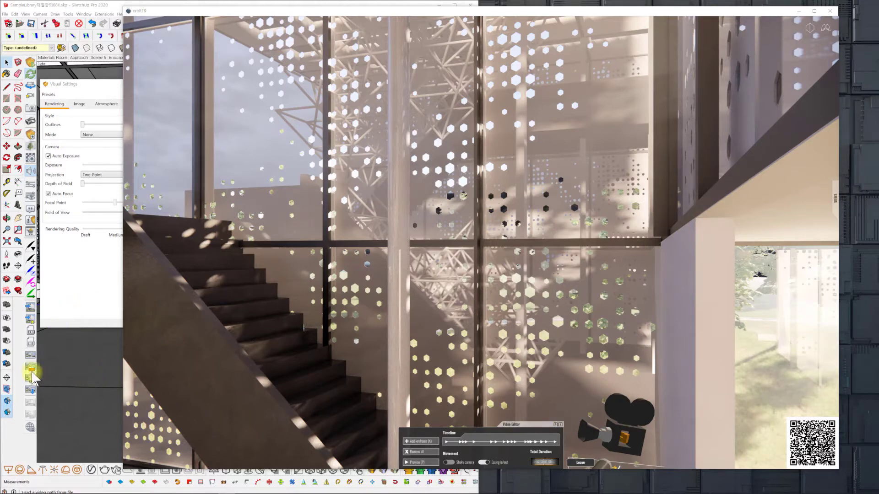
Save the Enscape camera path to the 0714 folder as Enscape_VideoPath111.xml.
click(62, 356)
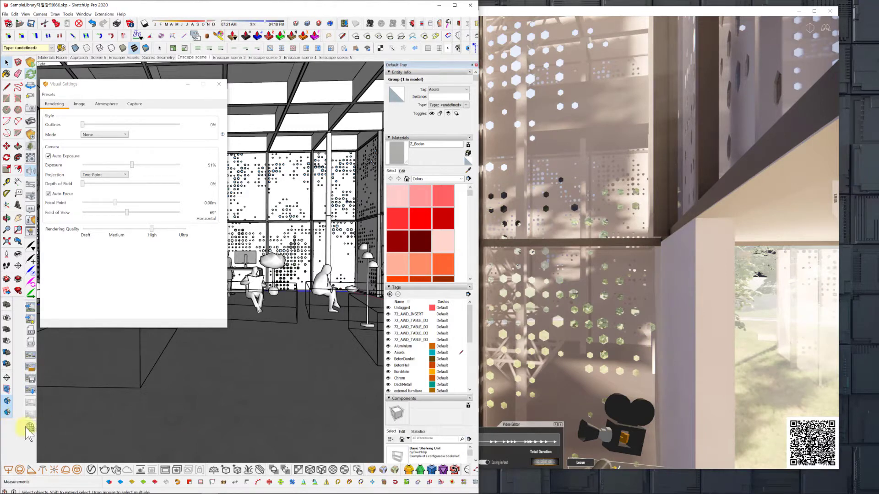
click(29, 390)
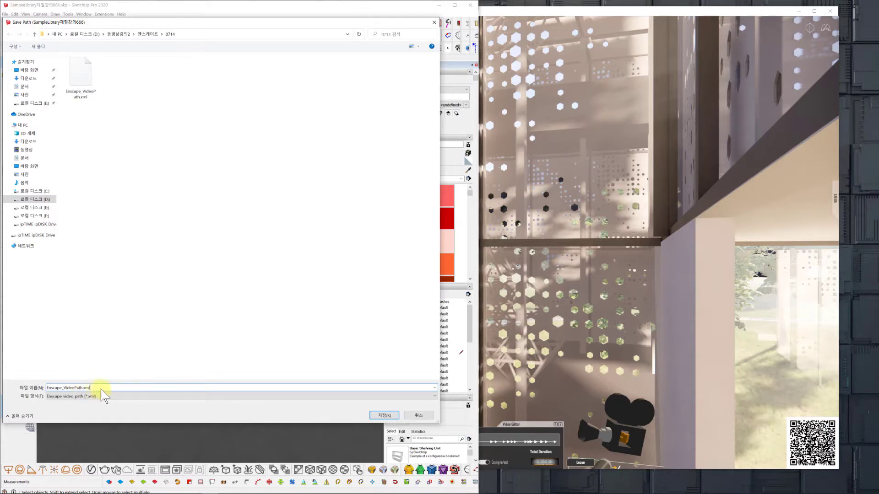
drag(83, 388, 116, 393)
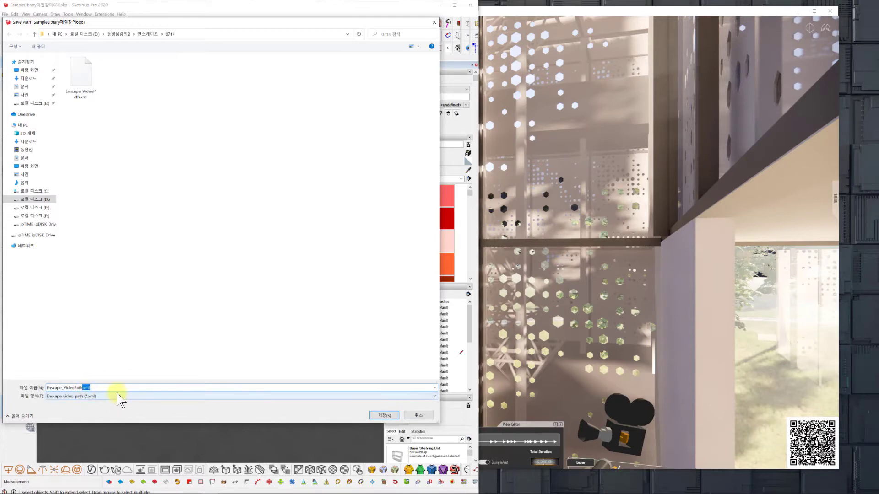
click(84, 386)
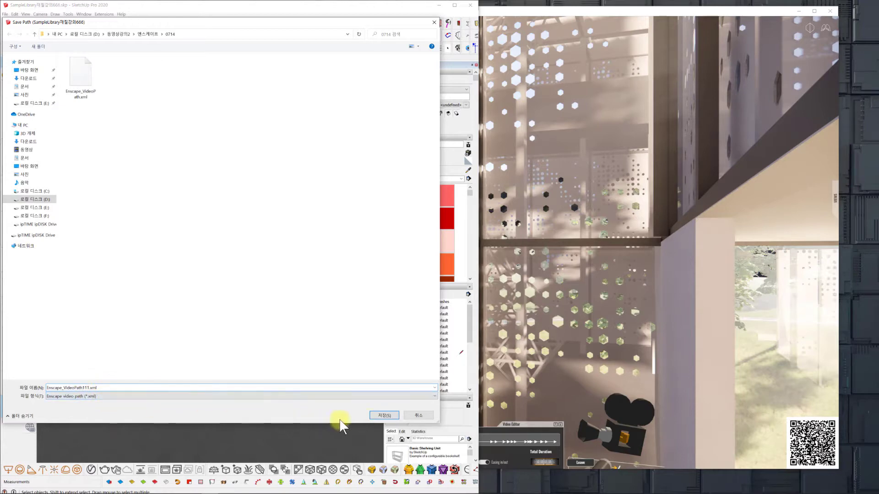
click(387, 415)
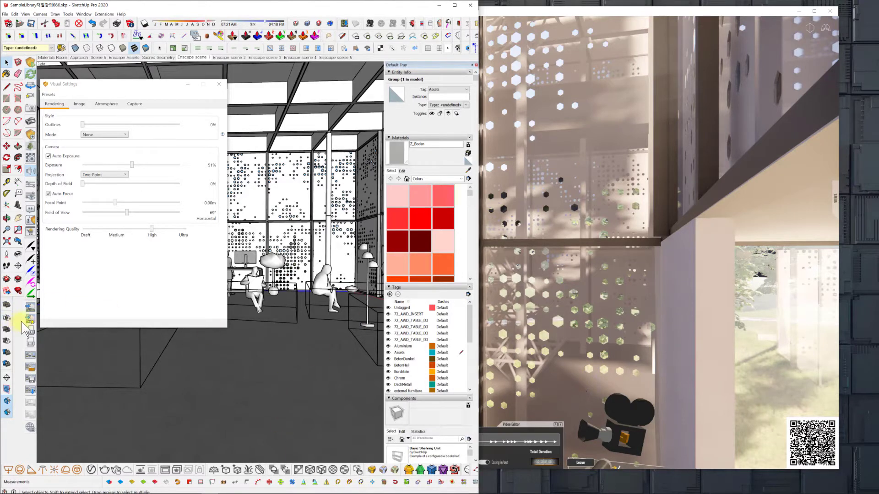
Close the Video Editor and bring the rendered view to Enscape scene 1 in the café lounge.
click(34, 357)
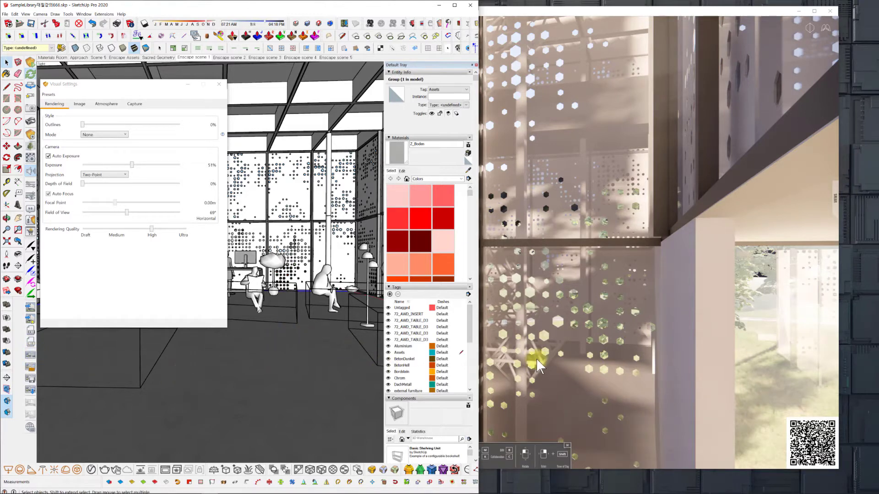
middle_drag(537, 358, 540, 358)
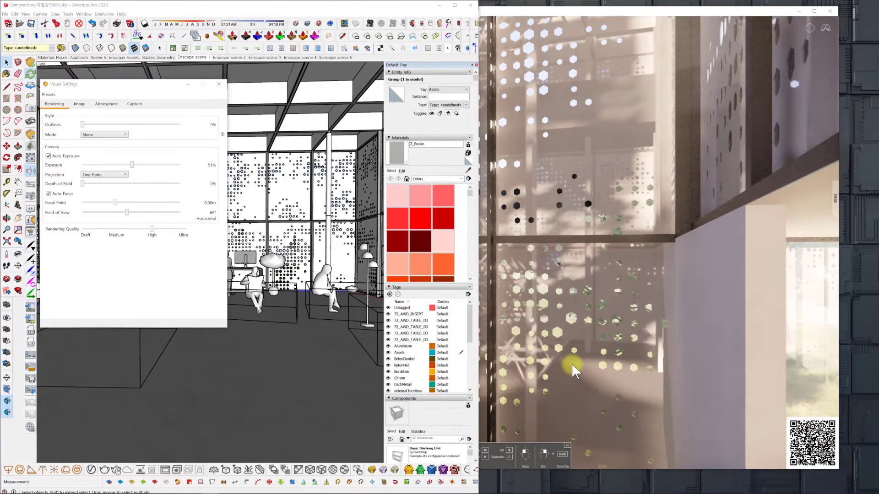
drag(606, 35, 607, 32)
click(604, 16)
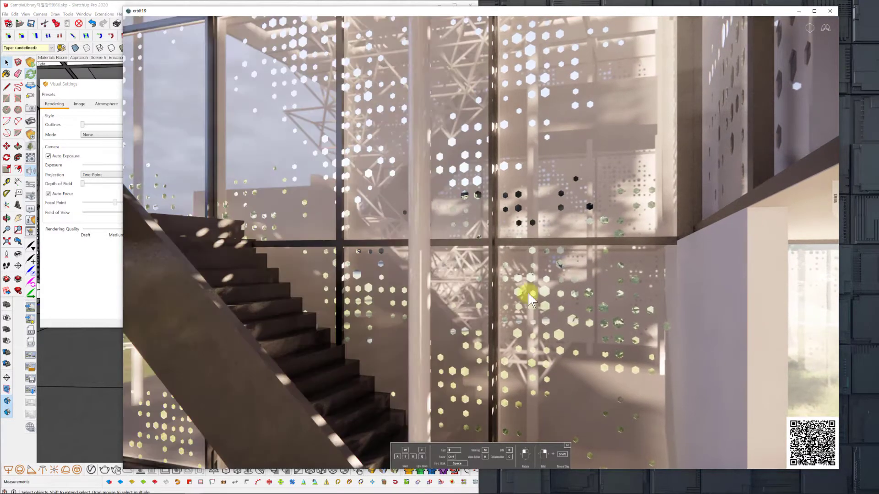
click(94, 293)
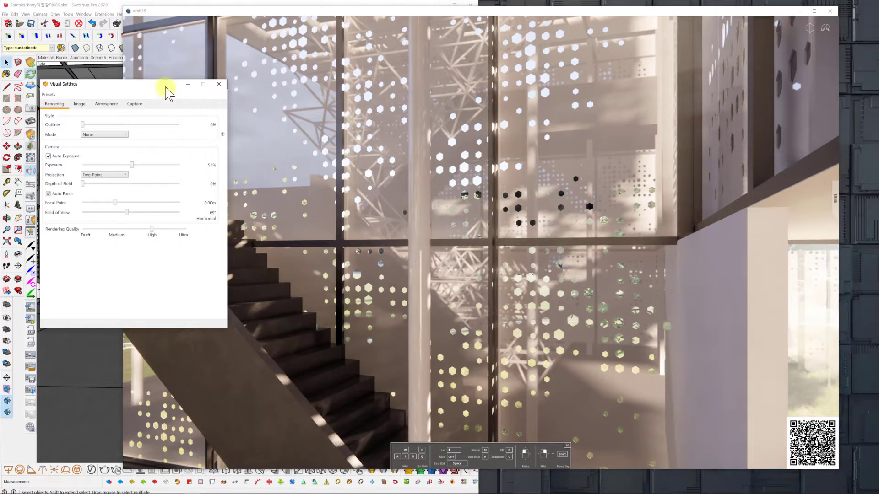
click(183, 4)
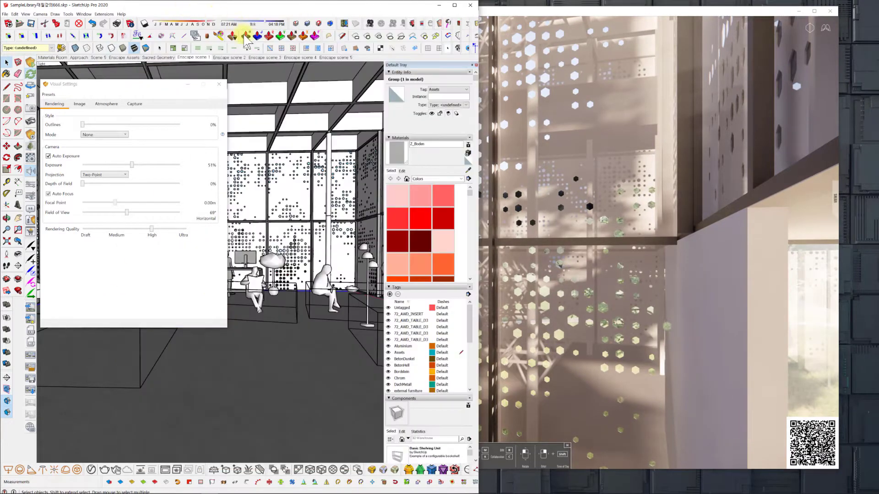
click(196, 57)
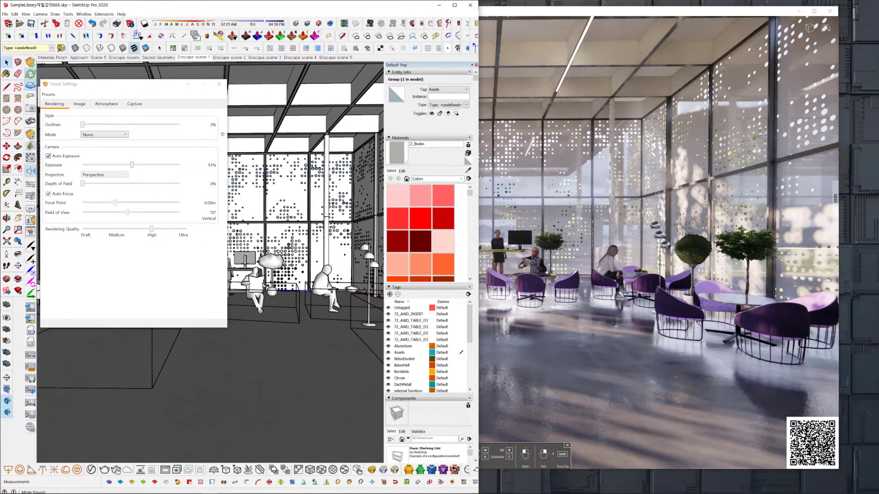
click(590, 167)
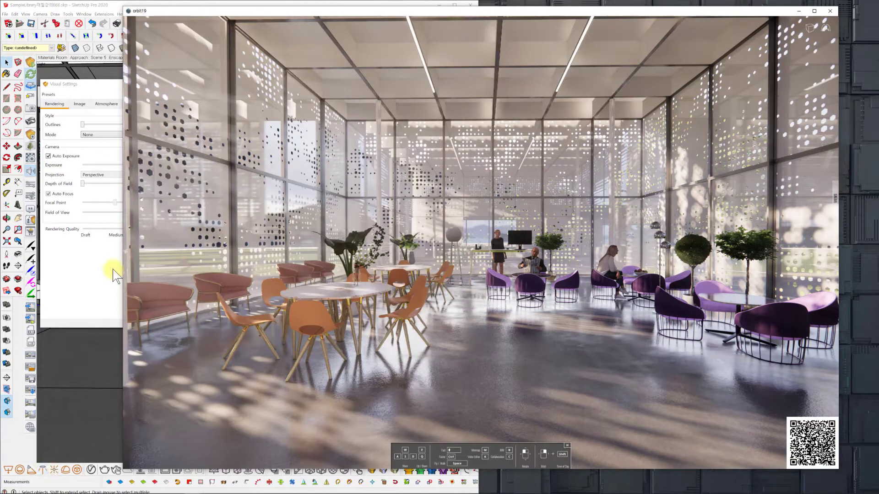
Set the Depth of Field to 28% in the Visual Settings with Auto Focus enabled.
click(111, 266)
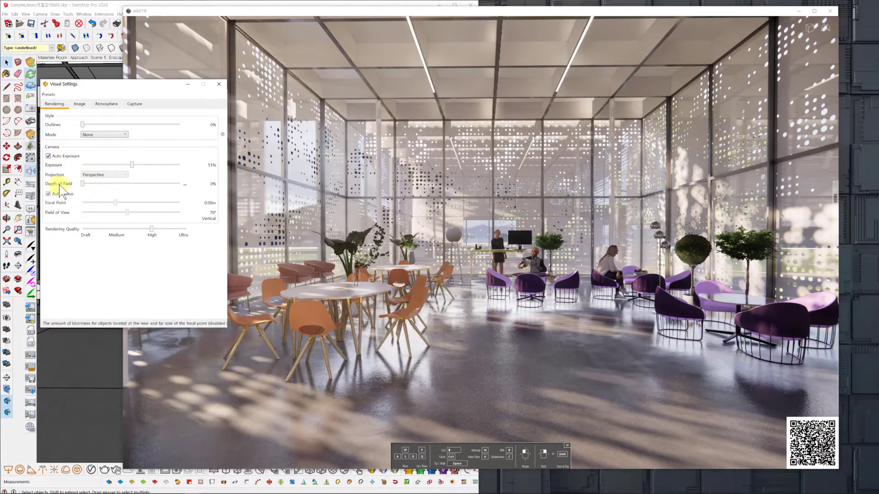
drag(81, 183, 88, 183)
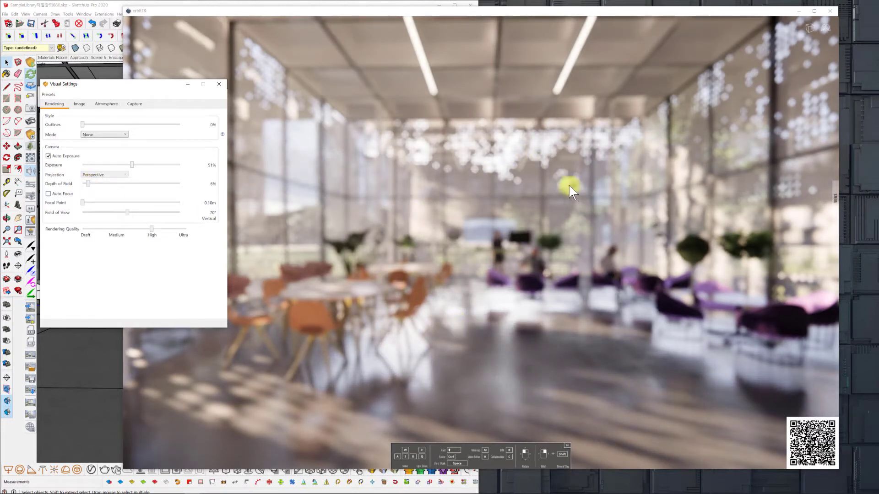
click(57, 194)
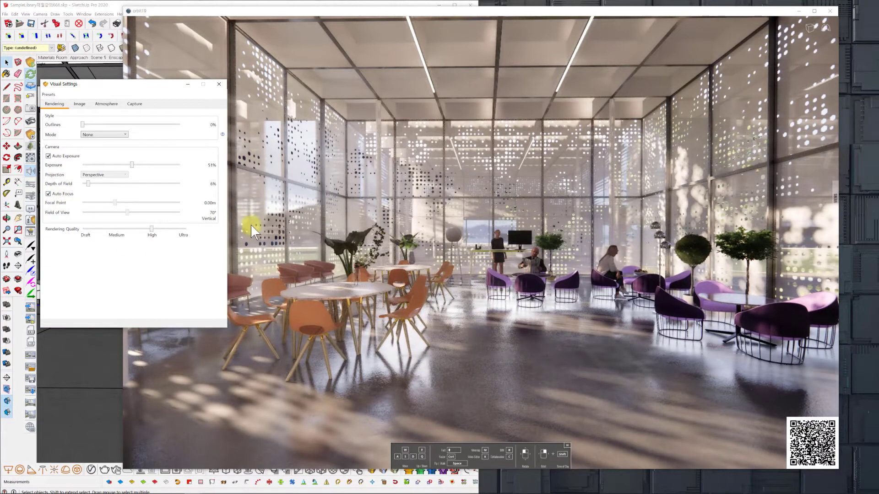
drag(87, 184, 110, 183)
Walk the camera up to the nearest table with orange chairs and check how Auto Focus blurs the room.
click(393, 317)
scroll(376, 311, up, 1)
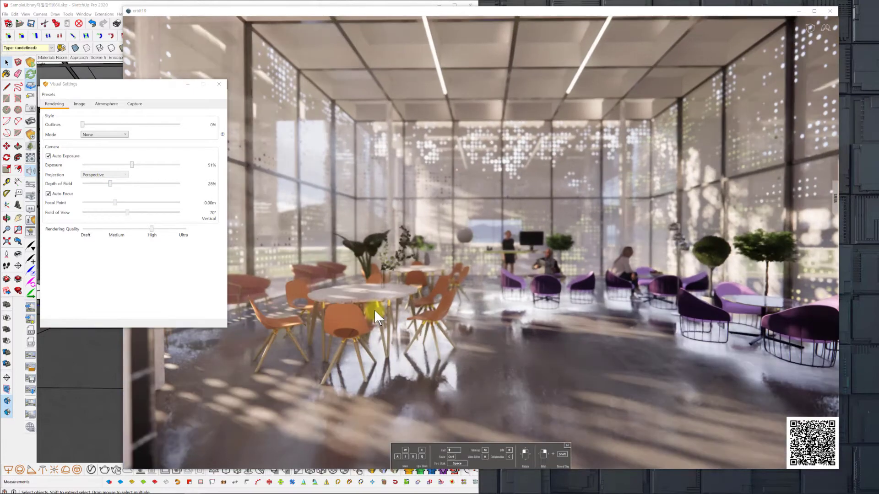
scroll(371, 308, up, 2)
scroll(359, 318, up, 2)
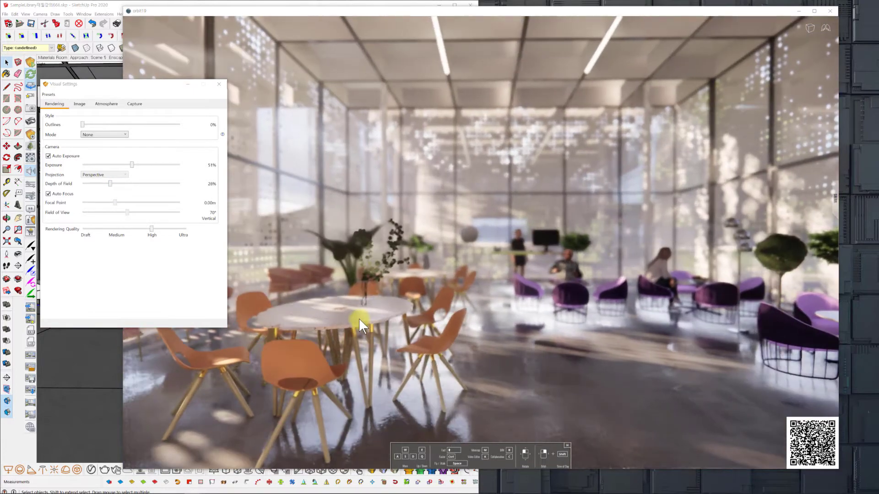
scroll(364, 321, up, 1)
scroll(363, 320, down, 3)
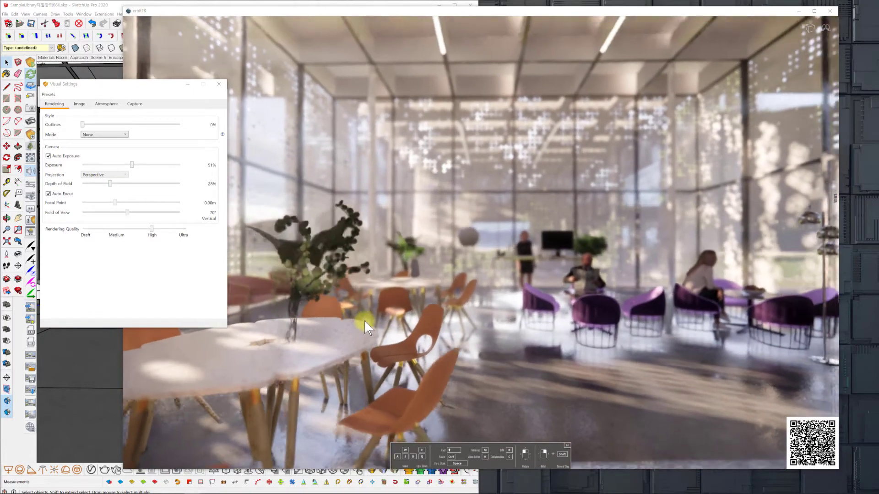
scroll(364, 321, up, 2)
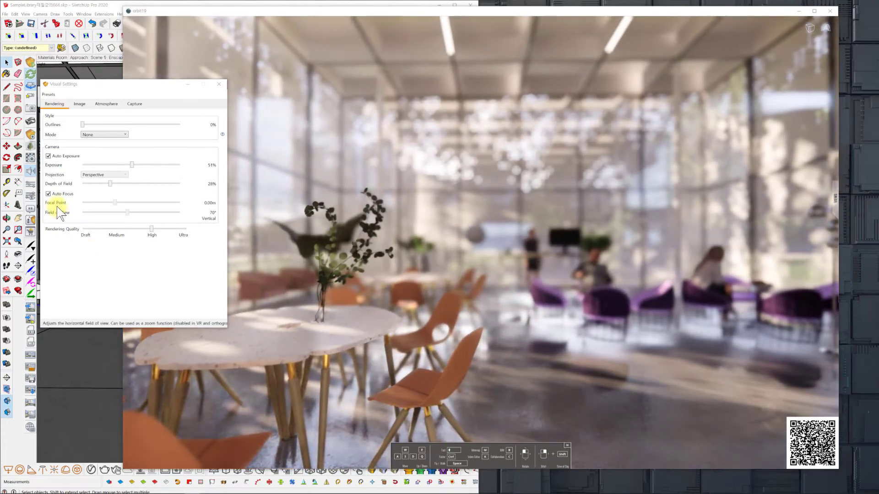
Turn off Auto Focus, set the Focal Point to 3.19 m, and check the lounge's sharpness.
click(48, 194)
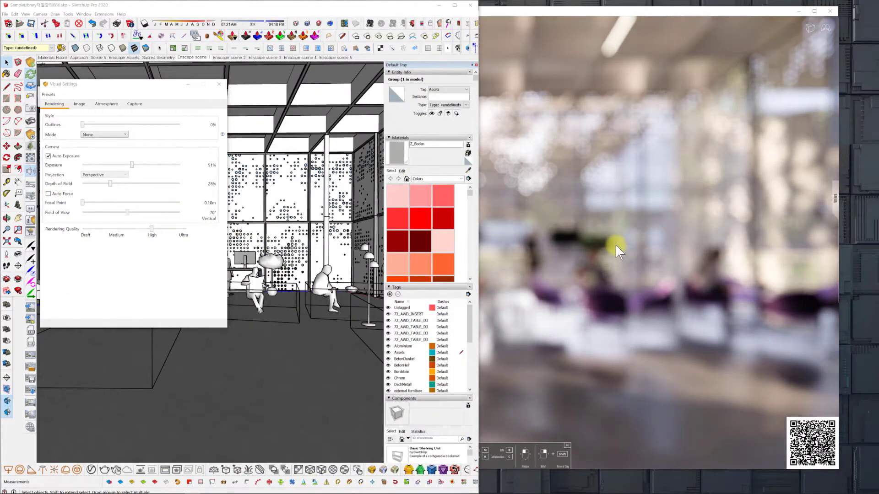
click(539, 12)
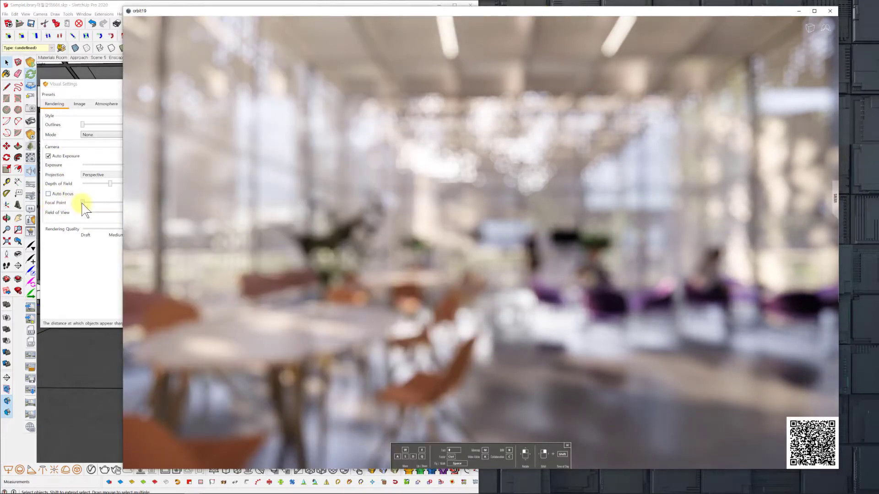
drag(82, 204, 131, 205)
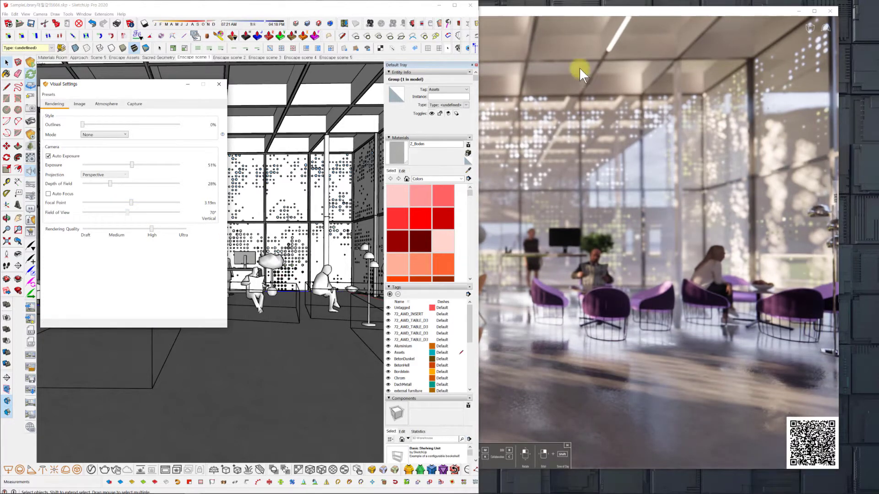
click(584, 10)
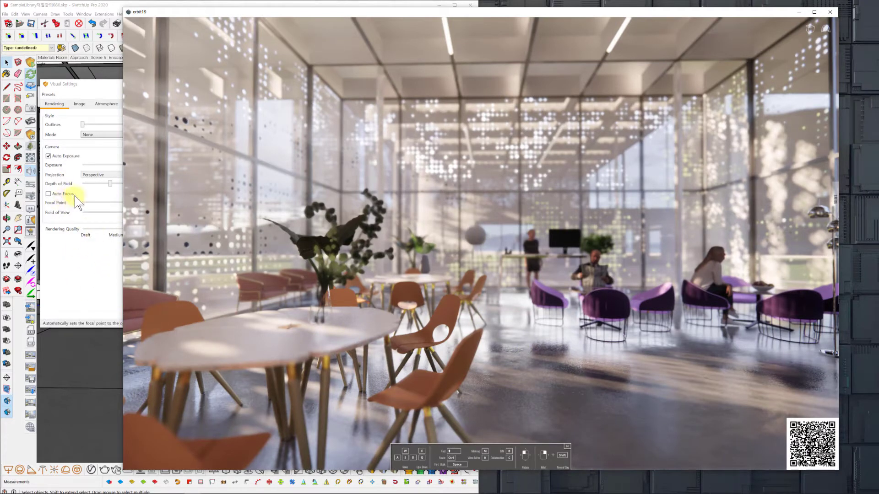
click(85, 280)
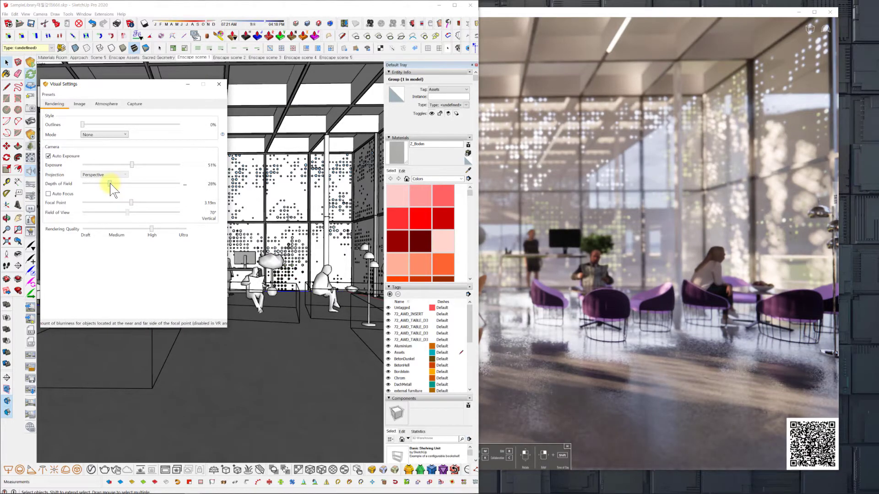
click(661, 341)
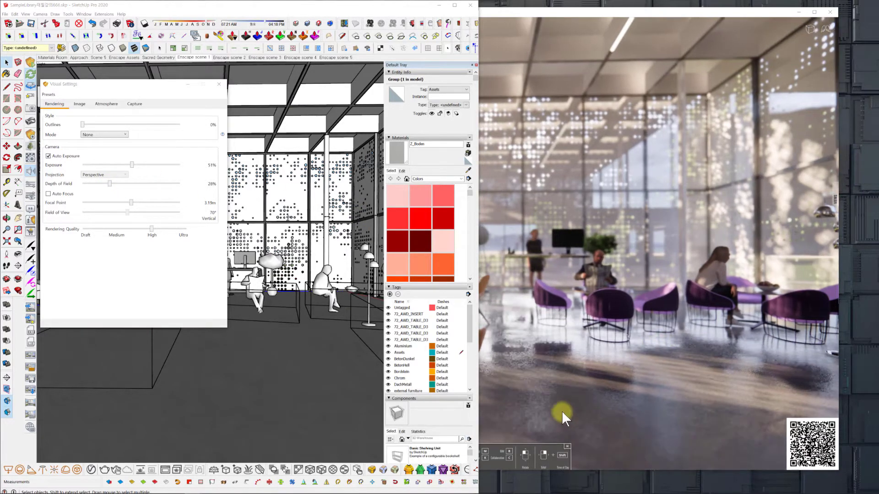
click(585, 40)
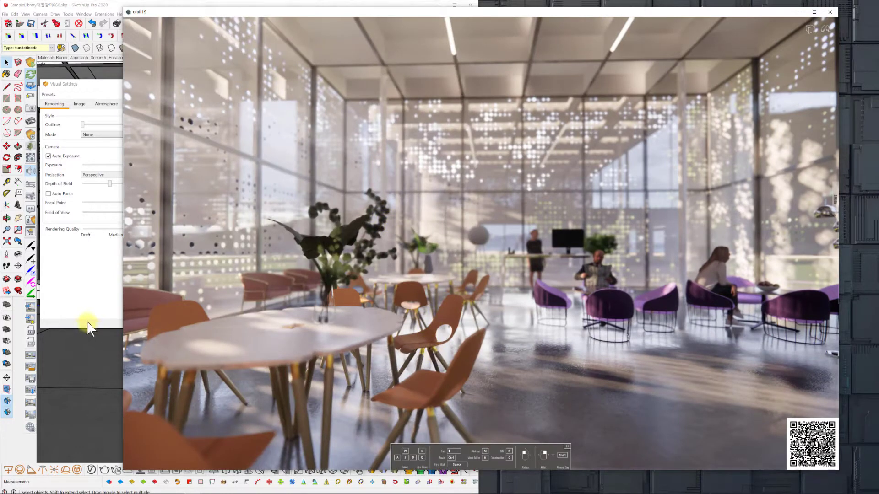
Reopen the Video Editor and remove all keyframes from the camera path.
click(32, 358)
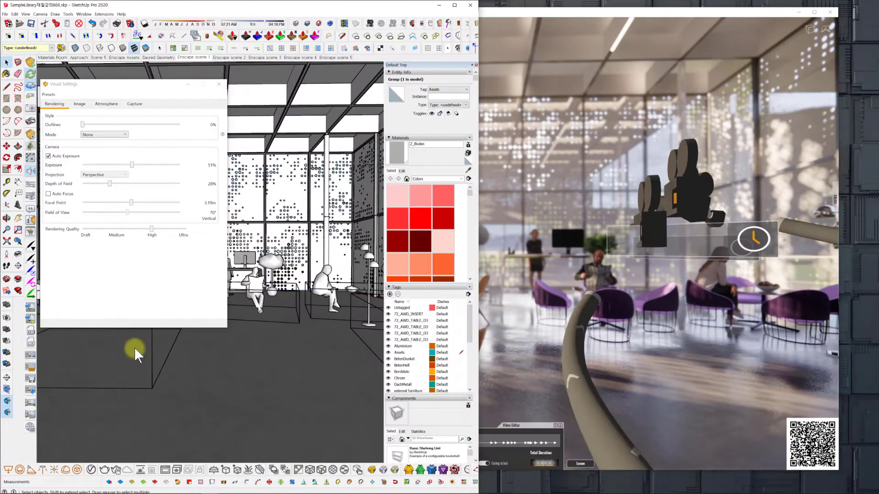
click(566, 14)
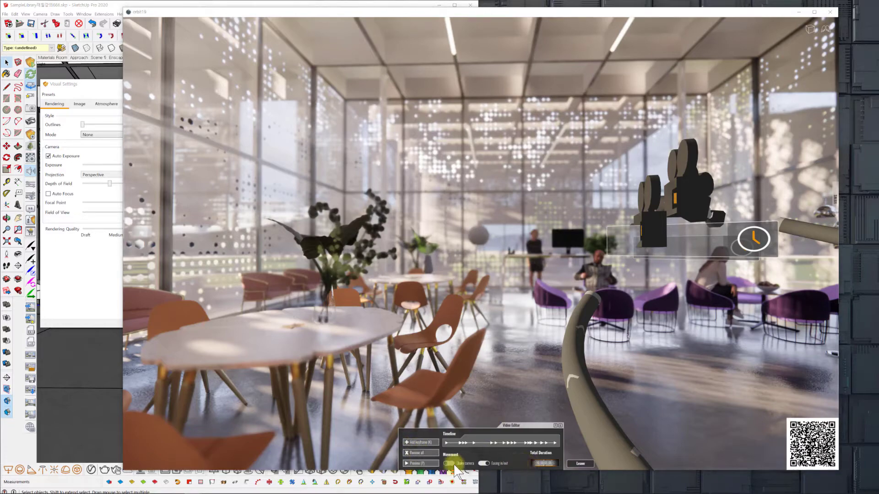
click(427, 453)
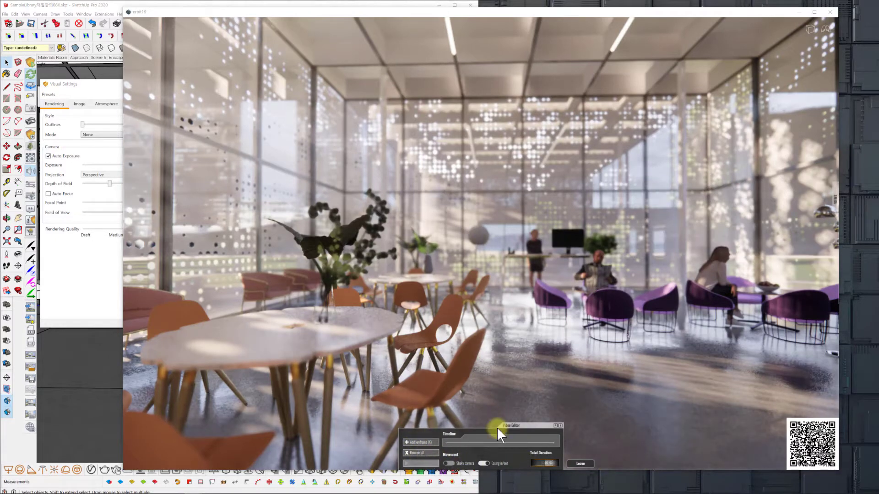
Walk the camera around the orange-chair tables and switch its projection from Perspective to Two-Point.
key(a)
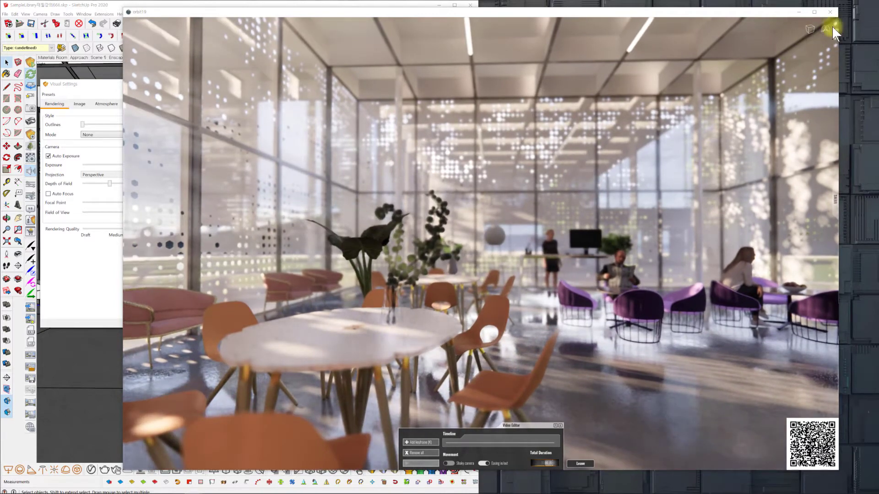
key(d)
key(s)
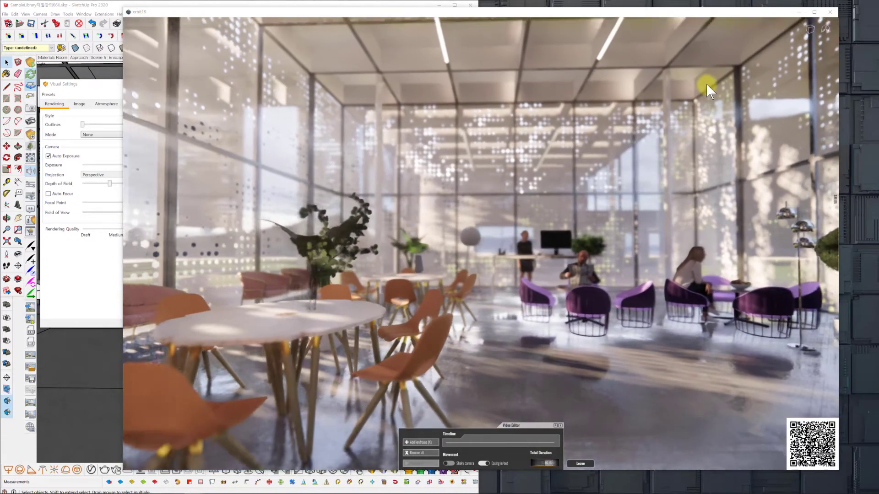
key(d)
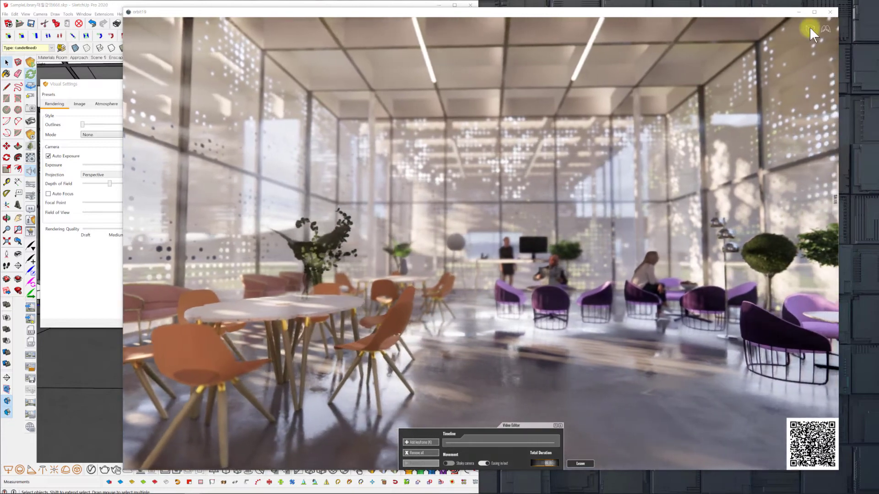
click(810, 29)
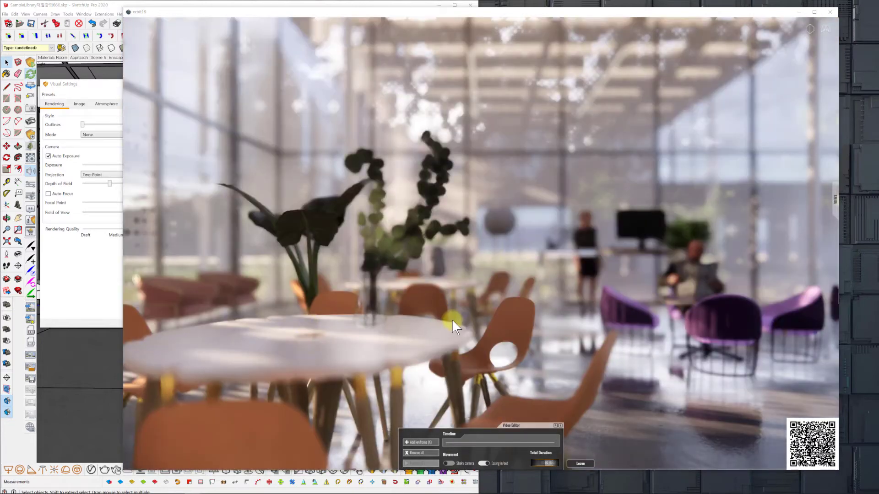
Frame the nearest table and orange chairs with the purple armchairs behind, and add this view as the first keyframe.
key(a)
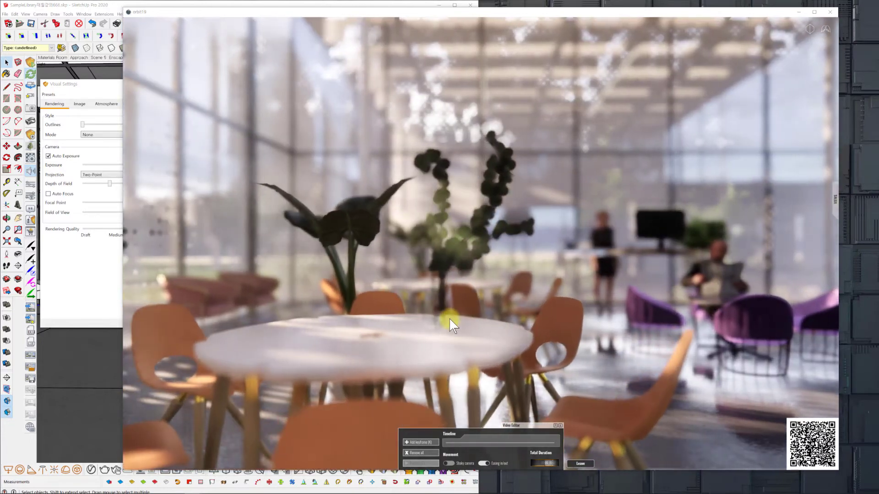
key(d)
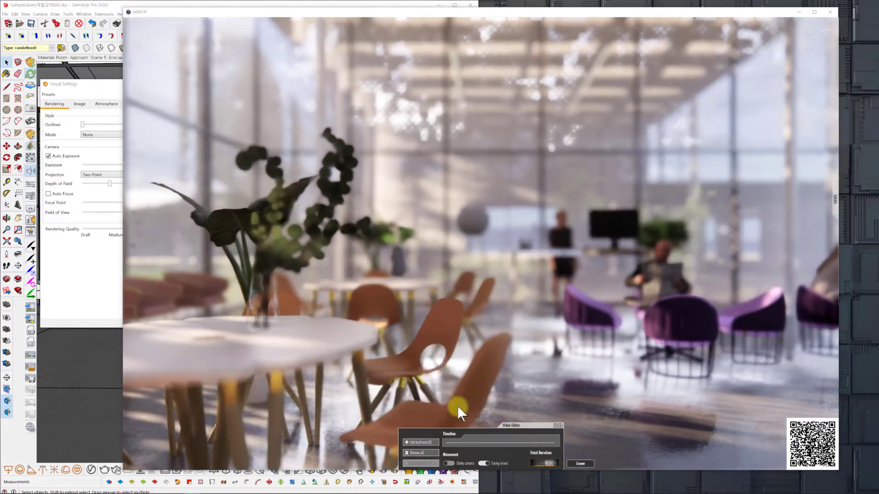
key(Right)
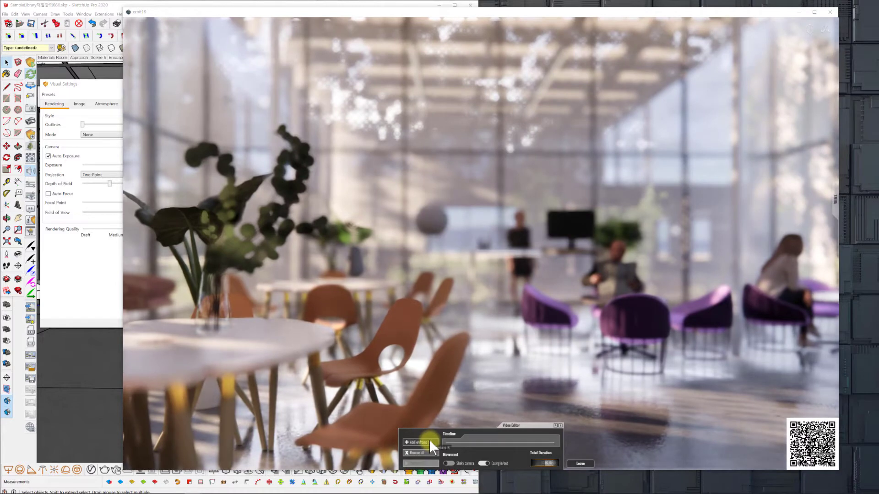
click(430, 442)
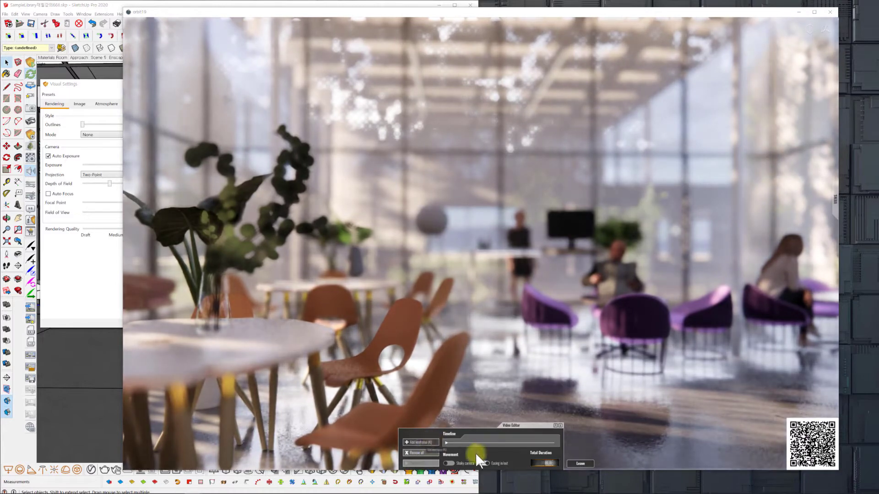
click(485, 464)
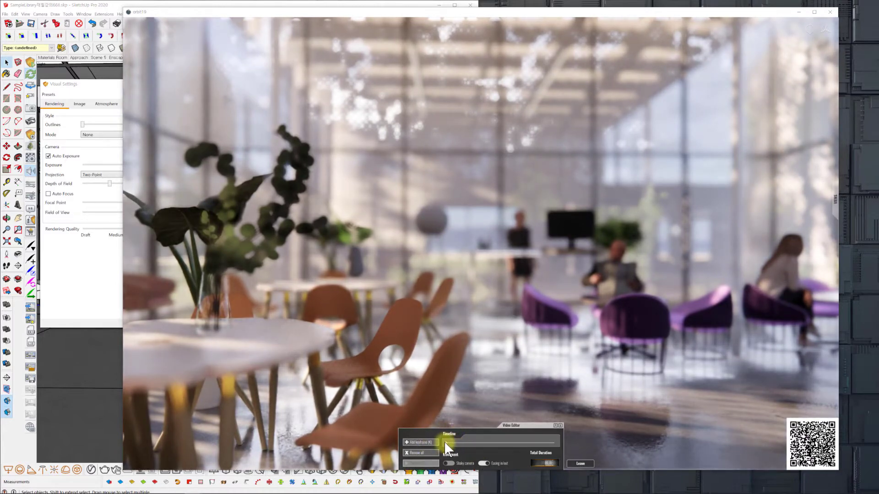
In the first keyframe, enable Depth of Field - Focal Point and shorten the distance to focus on the vase on the foreground table.
click(445, 441)
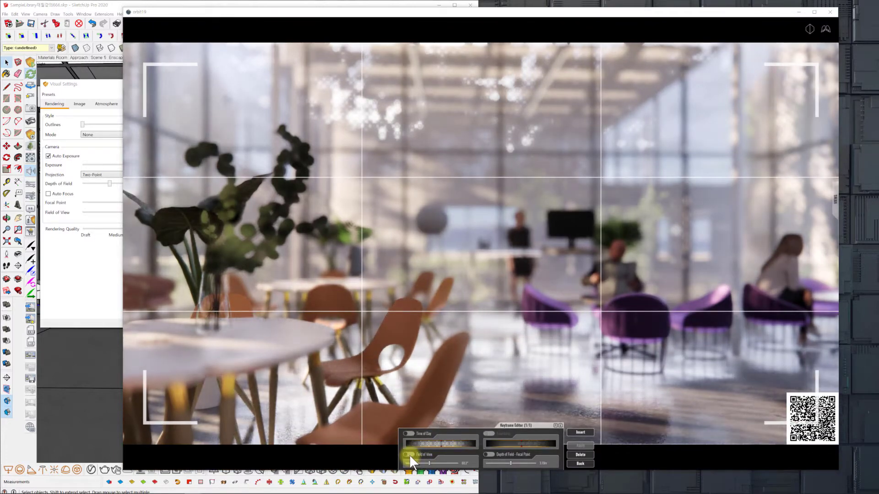
click(488, 455)
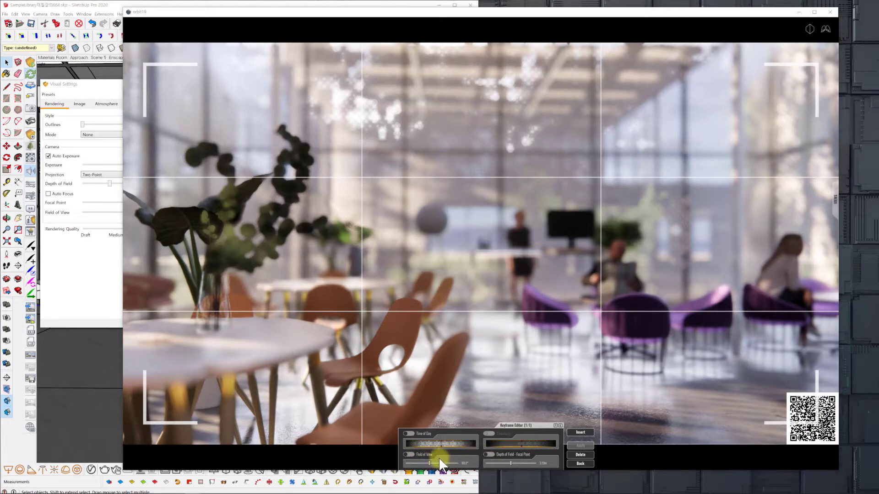
click(491, 454)
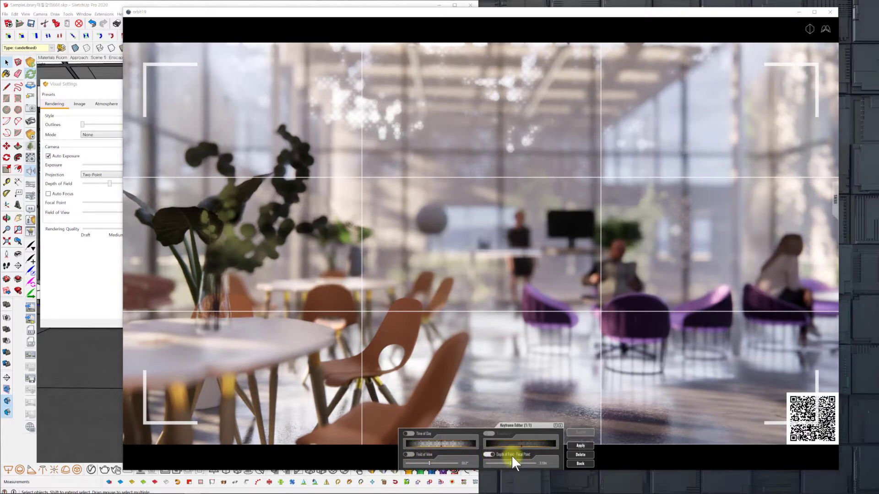
mouse_move(510, 462)
mouse_down()
mouse_move(517, 463)
mouse_move(508, 463)
mouse_up()
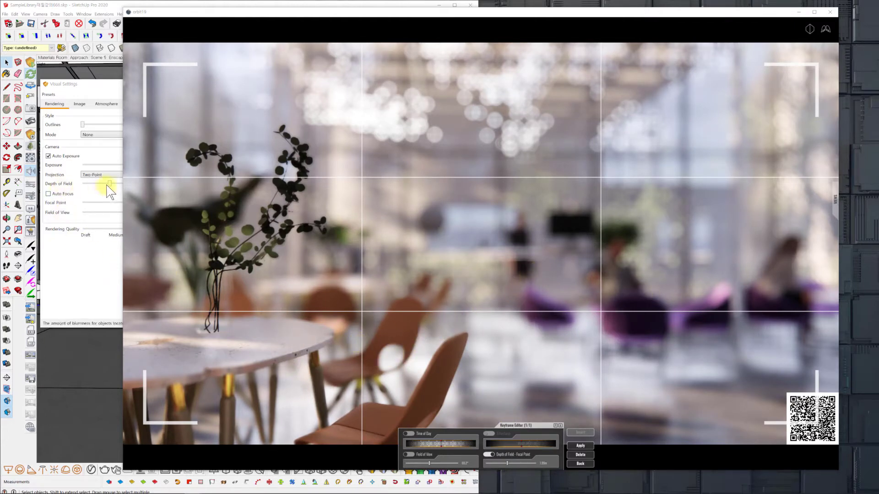
Try Depth of Field amounts of 19%, 17% and 14% and compare the background blur in the render view.
drag(111, 185, 99, 185)
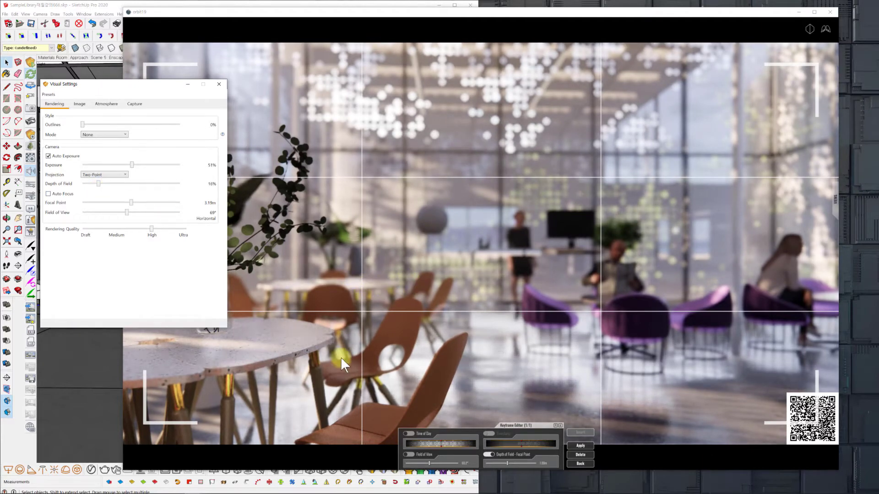
click(354, 19)
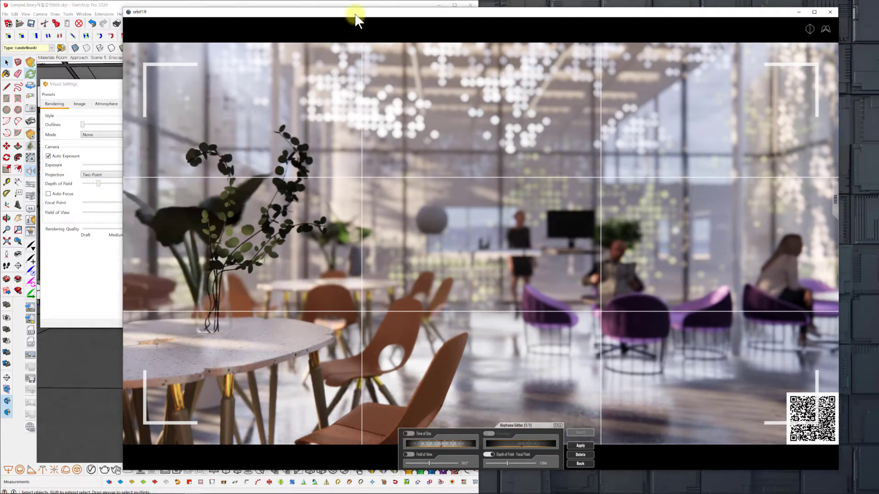
click(101, 189)
mouse_move(98, 184)
mouse_down()
mouse_move(123, 184)
mouse_move(100, 184)
mouse_up()
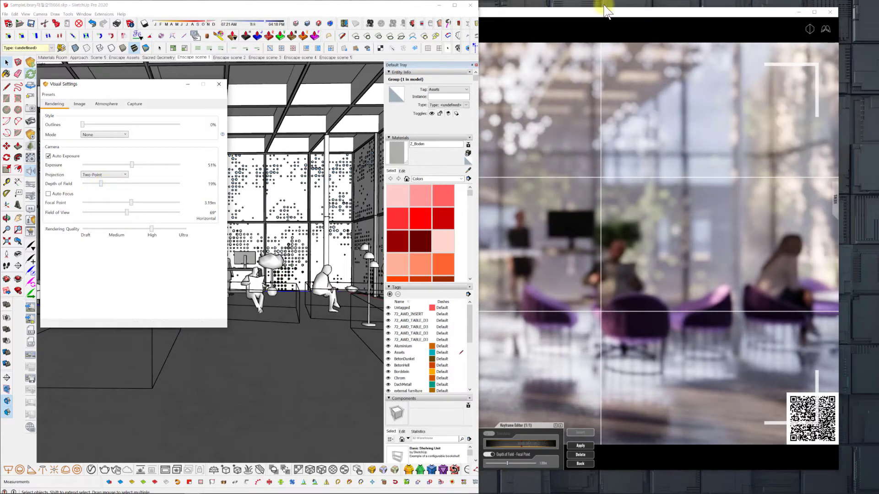
click(589, 18)
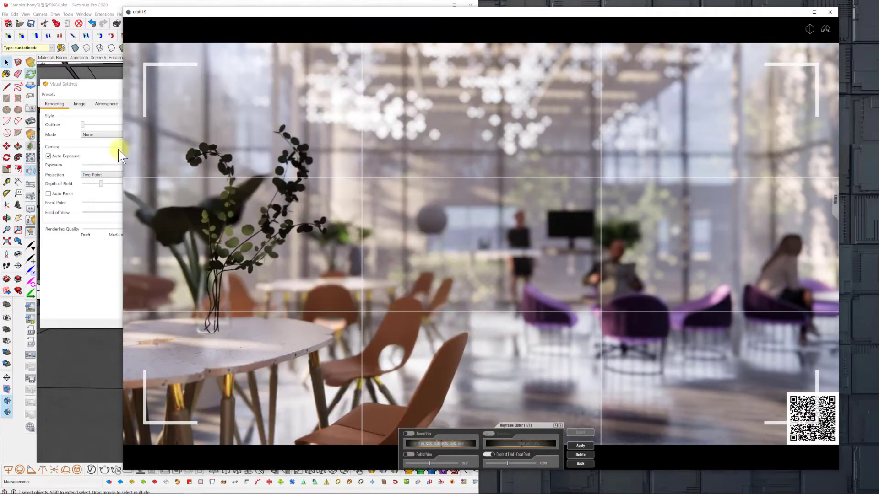
click(102, 184)
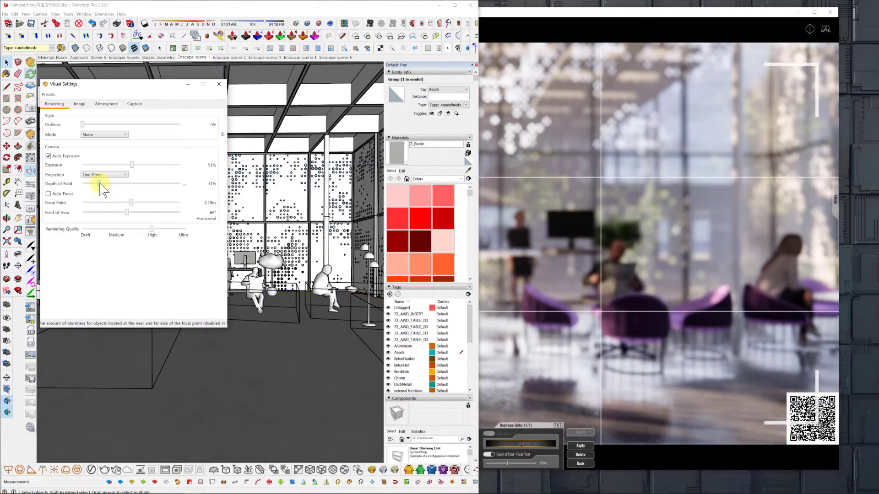
click(510, 11)
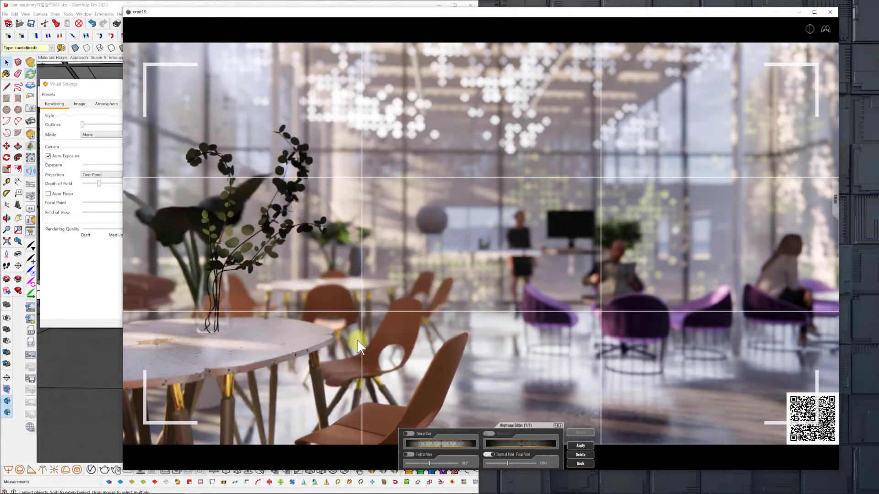
click(101, 184)
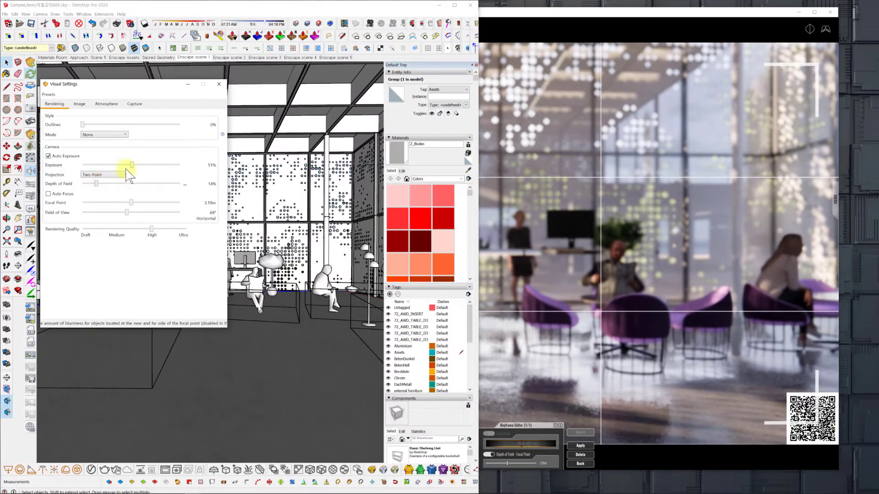
click(505, 10)
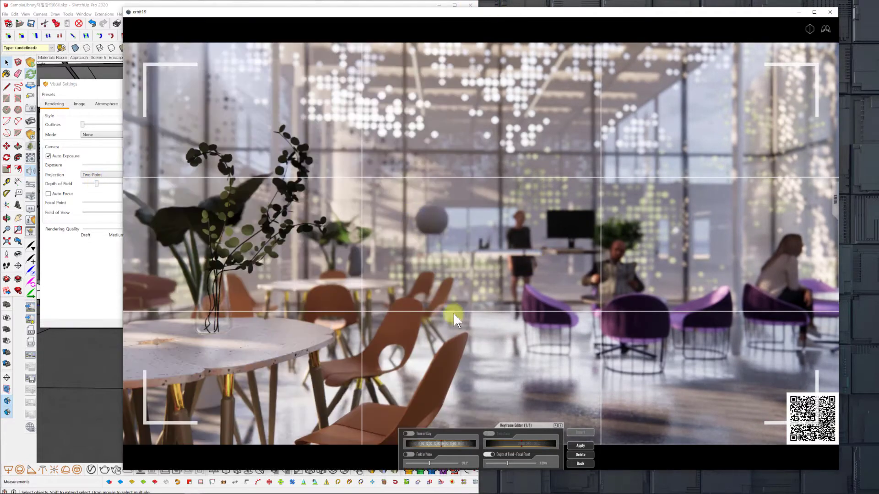
Set the Depth of Field to 16%, apply the focal point to the first keyframe, and return to the timeline.
click(97, 184)
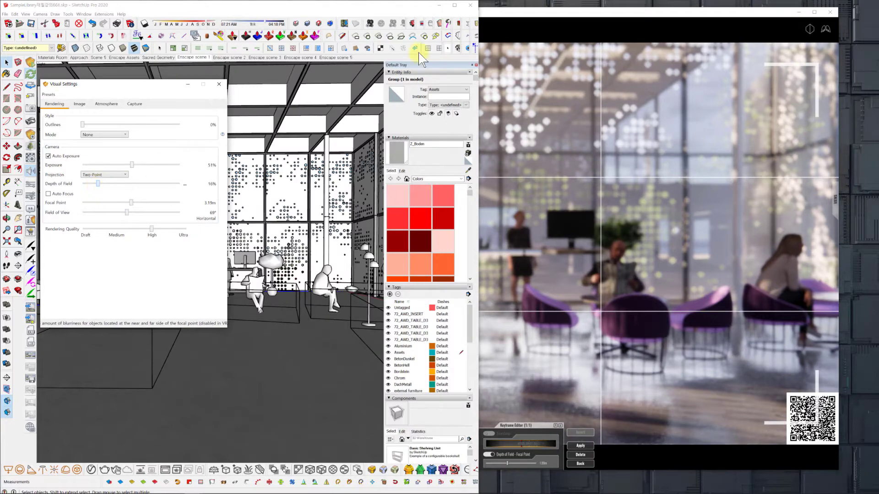
click(552, 10)
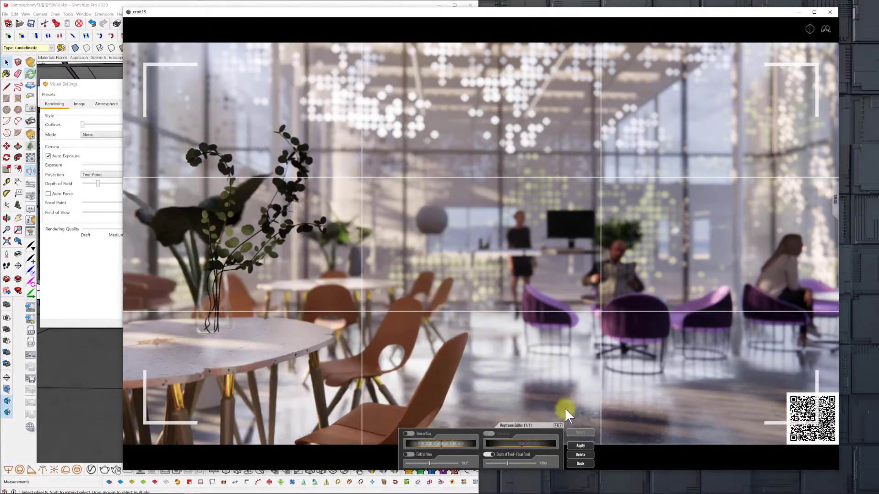
click(583, 445)
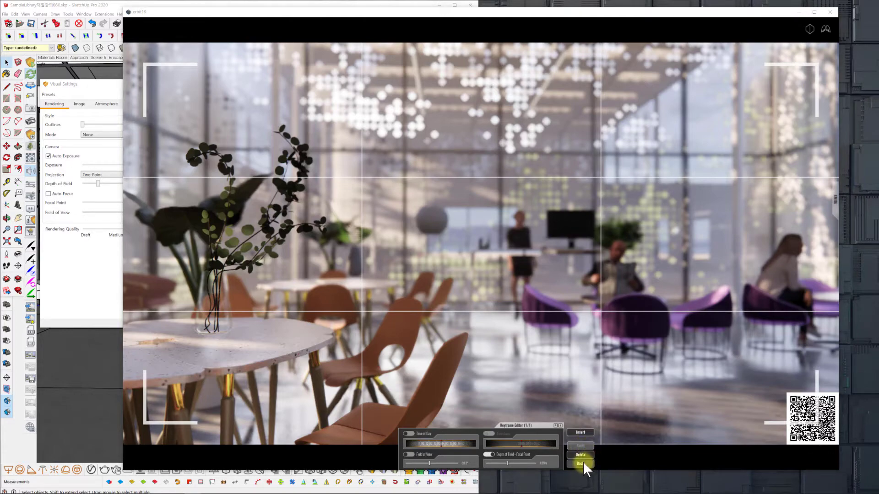
click(580, 463)
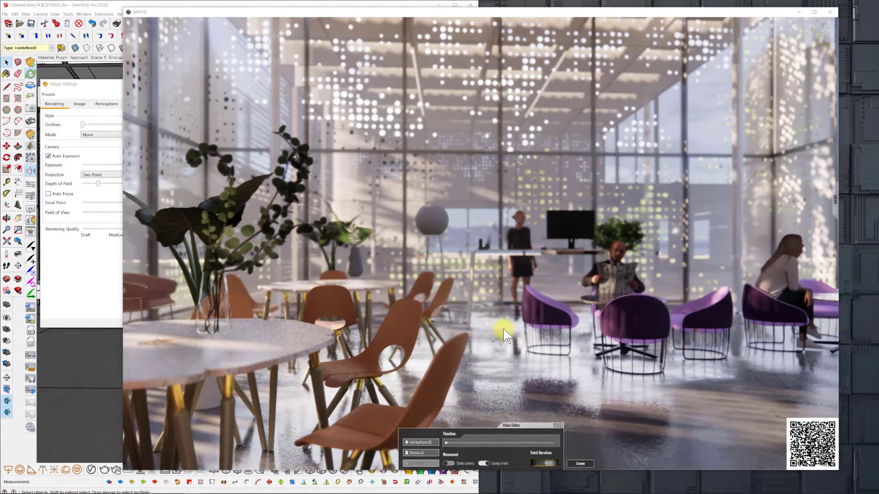
Open the first keyframe, shift its camera view, leave without applying the change, and recheck the stored view.
middle_drag(506, 325, 507, 325)
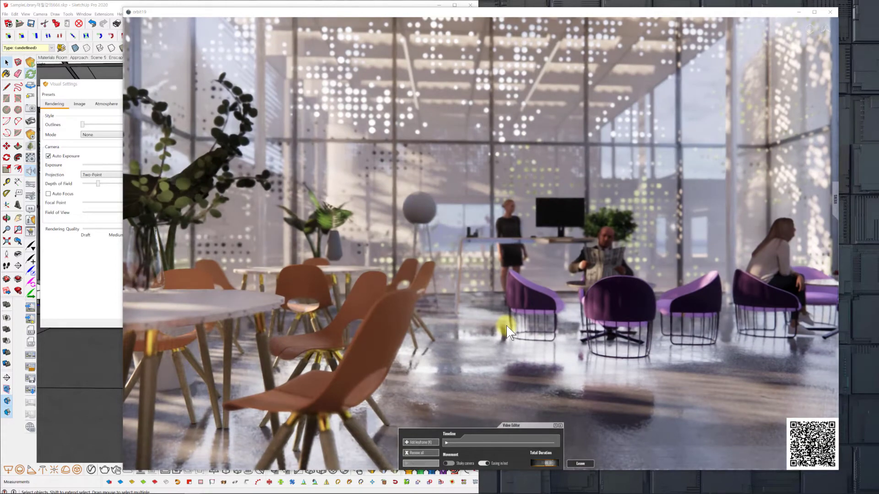
click(450, 443)
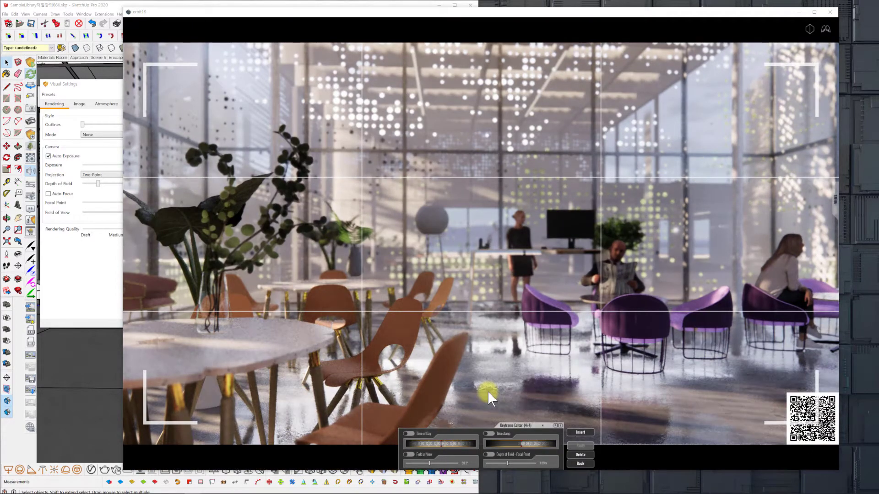
key(a)
drag(487, 392, 488, 392)
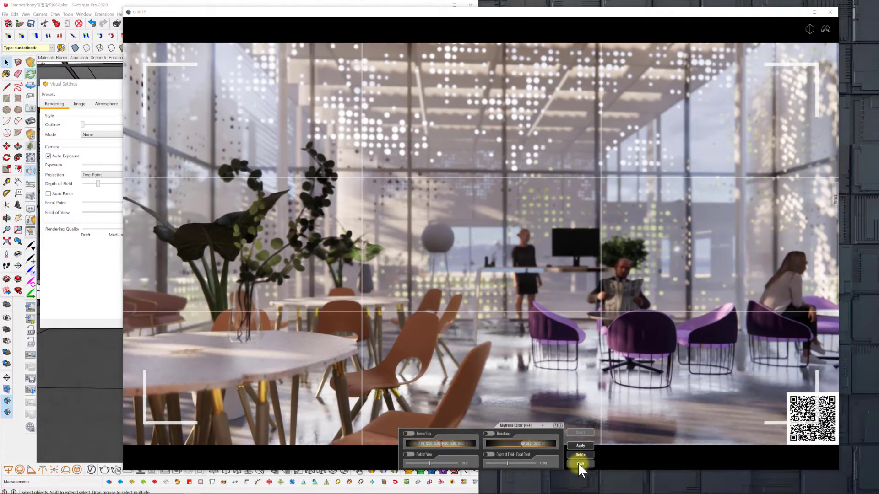
click(579, 463)
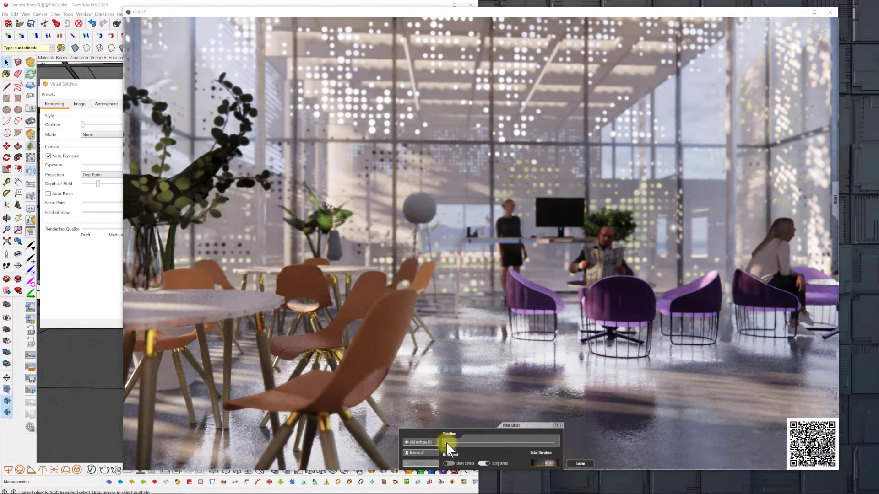
click(446, 441)
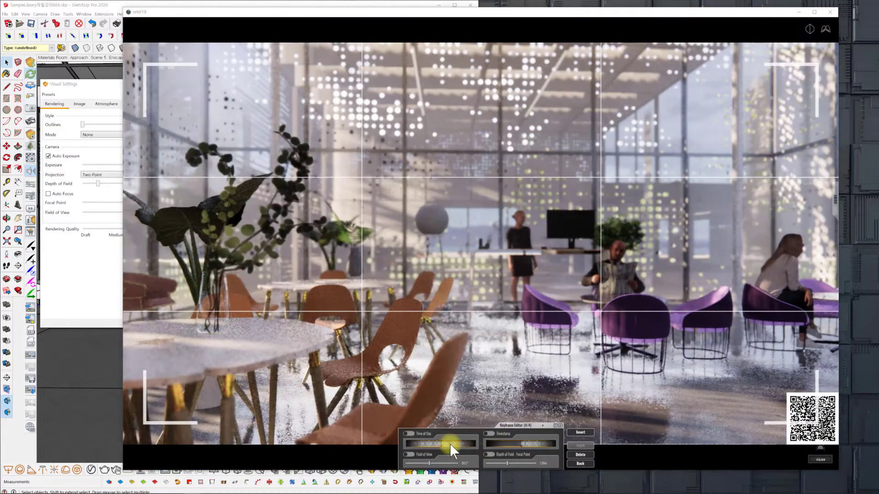
click(582, 463)
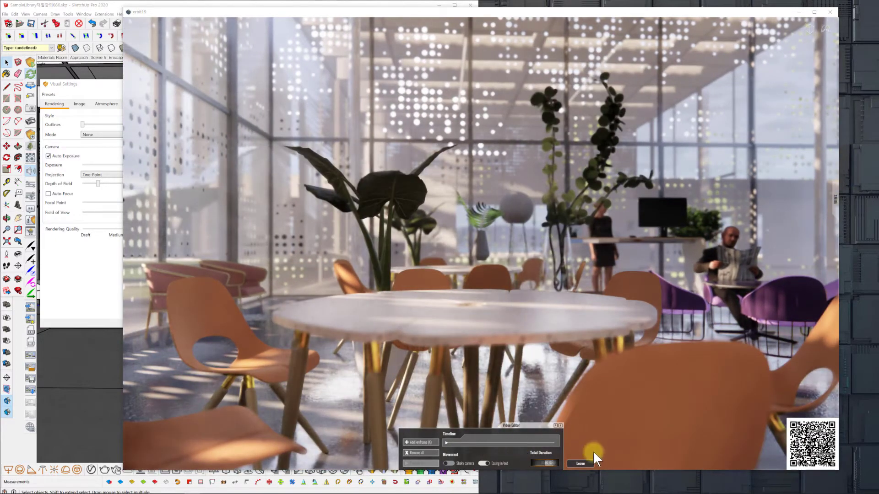
Add a second keyframe facing the front of the round table with the potted plant behind it, and preview the path.
click(422, 441)
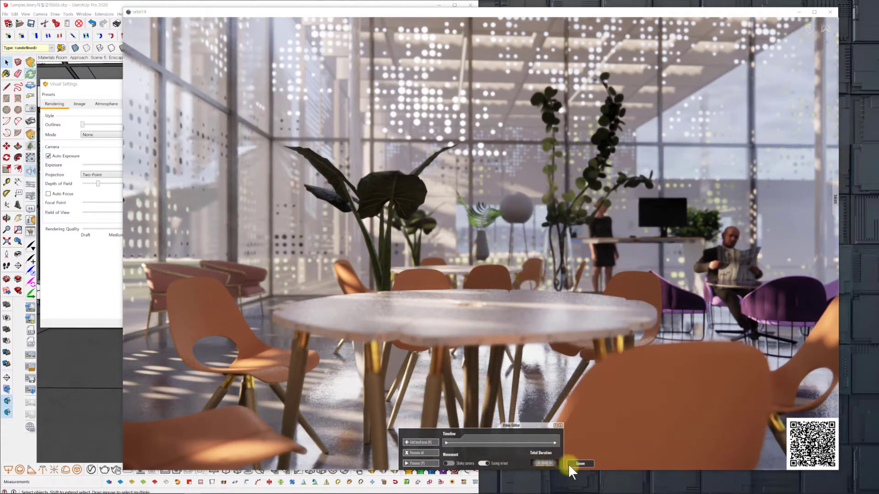
click(417, 464)
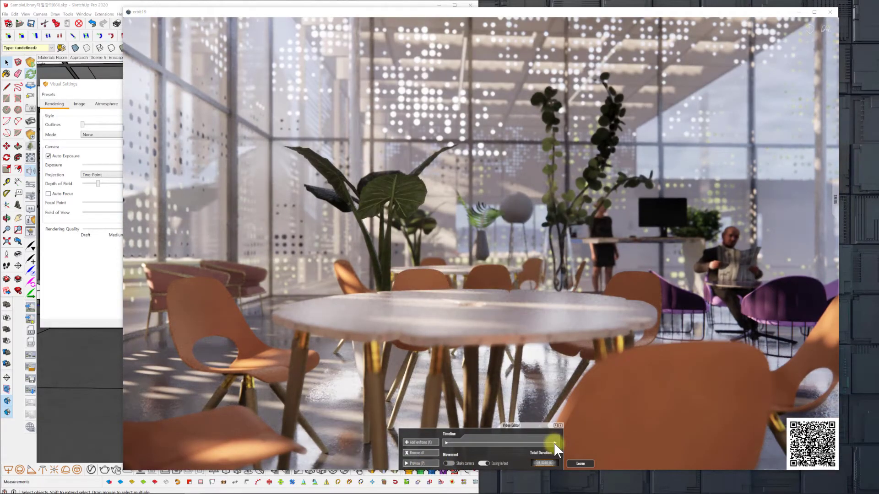
Reframe the last keyframe close to the far marble table with the vase of palm leaves, and apply the new view.
click(554, 442)
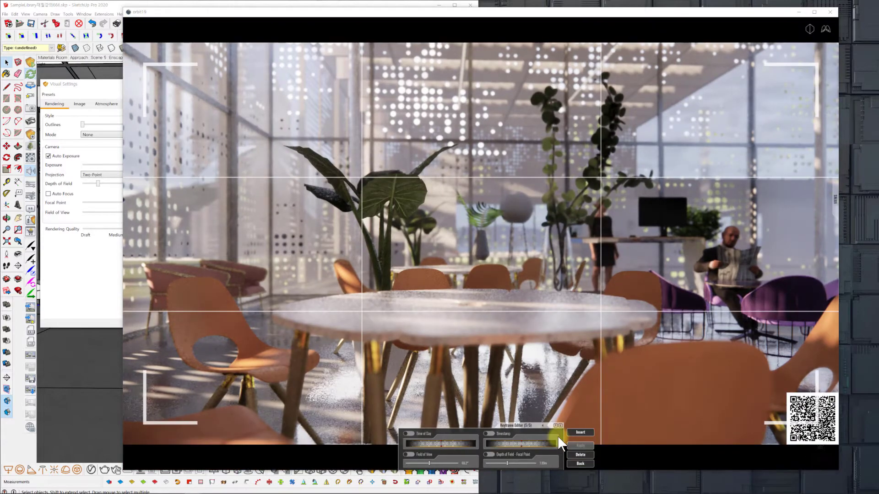
key(s)
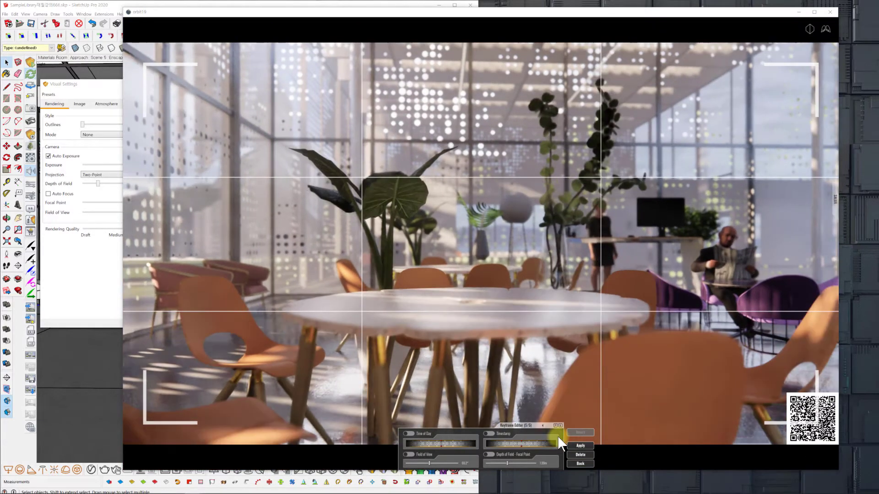
key(s)
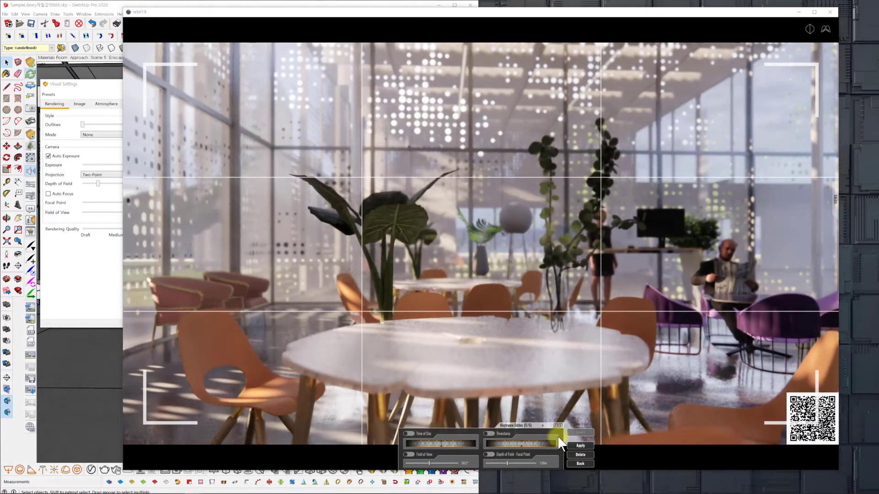
click(581, 445)
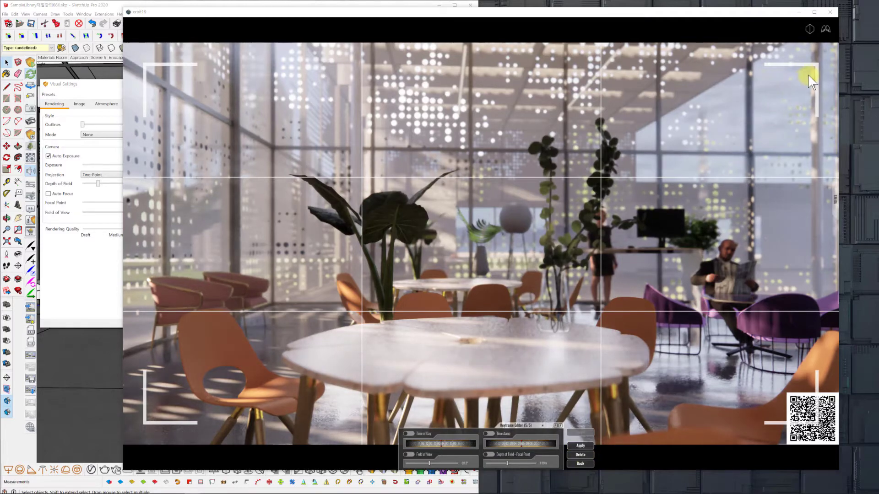
key(w)
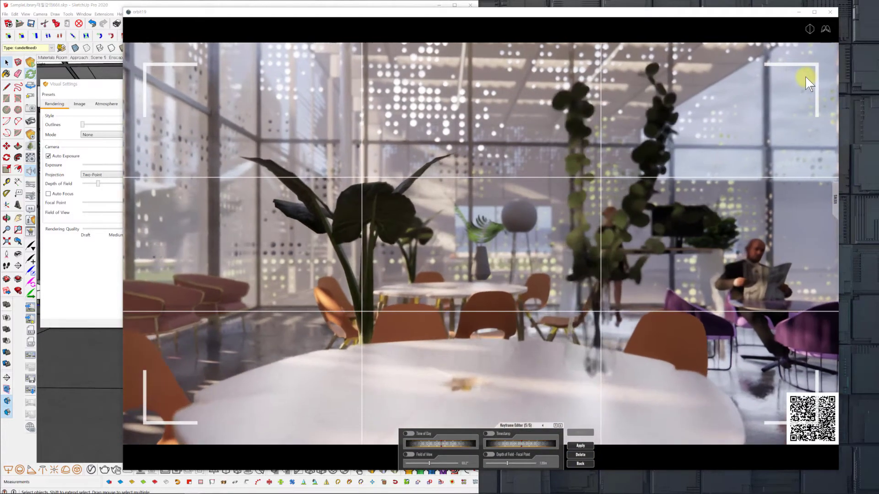
key(w)
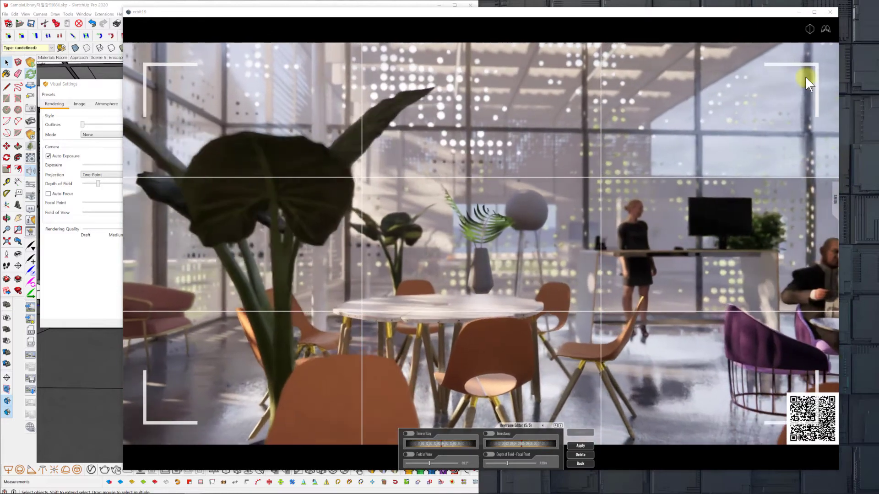
key(w)
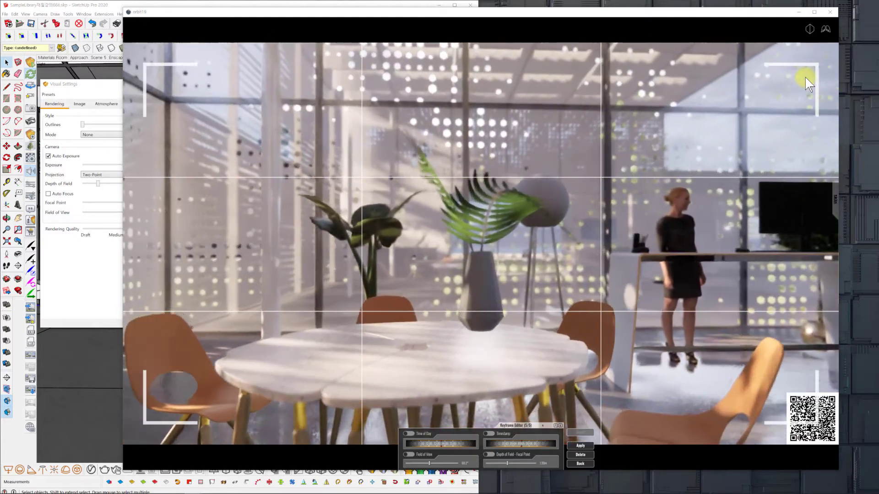
key(w)
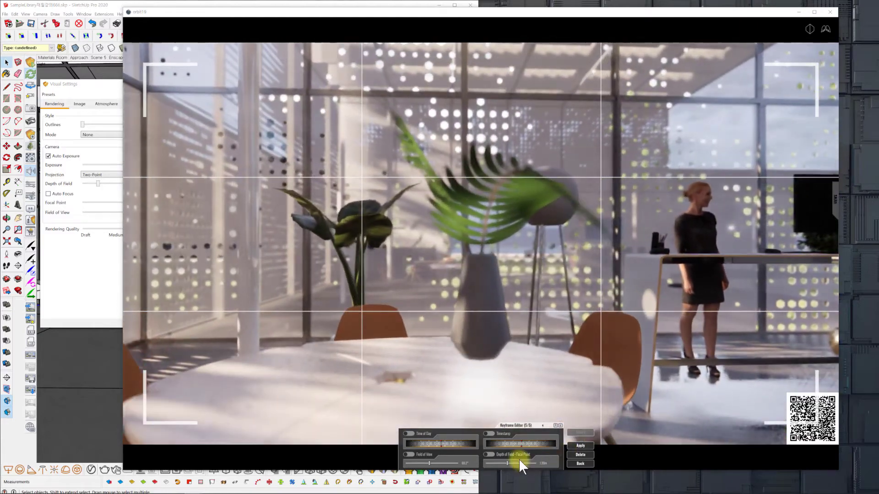
click(580, 445)
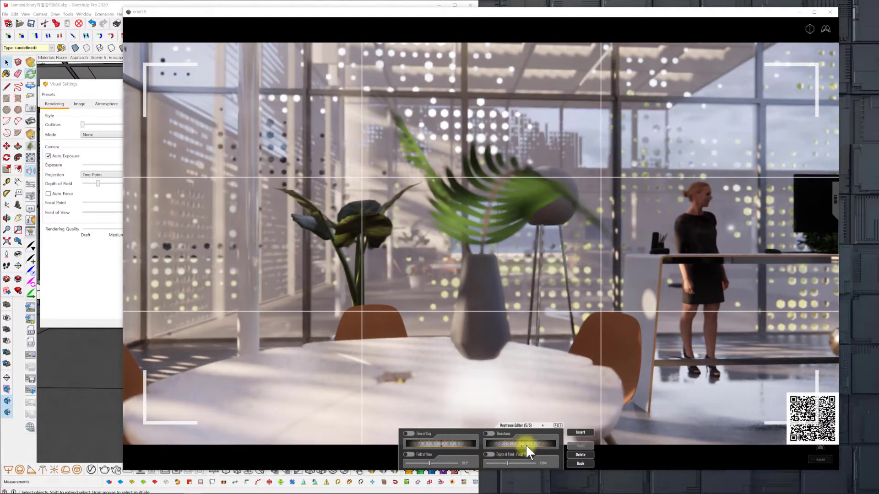
Enable Timestamp and Depth of Field focal point for the last keyframe, bring the vase into sharp focus, and return to the timeline.
drag(529, 444, 513, 444)
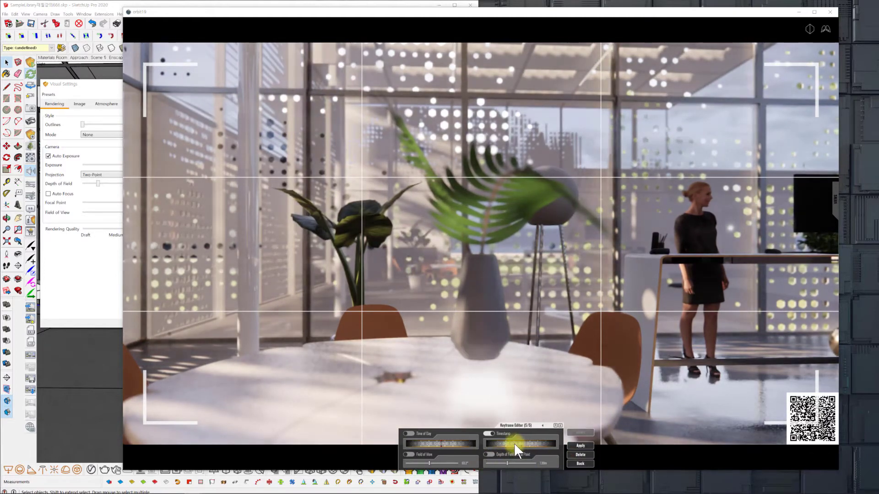
click(492, 455)
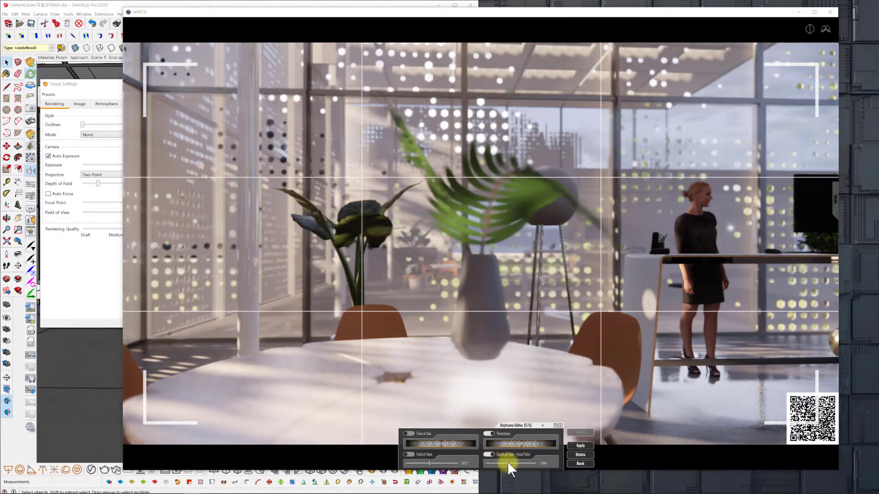
drag(507, 462, 508, 462)
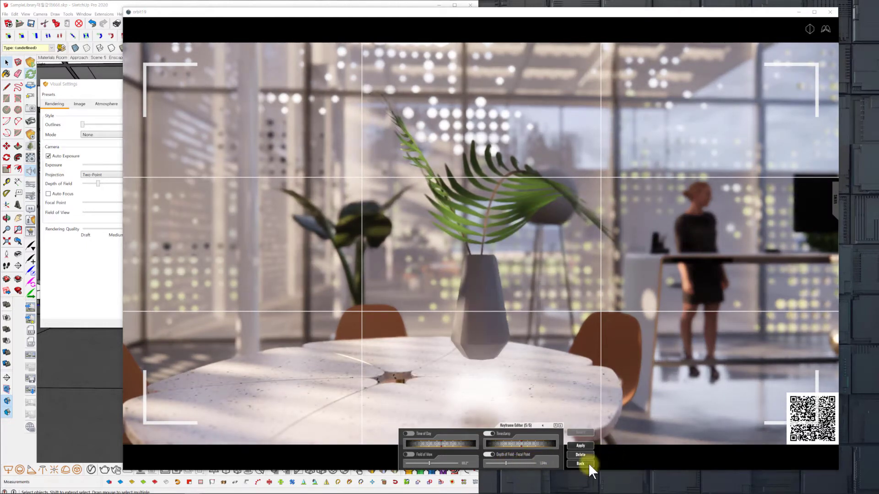
click(584, 445)
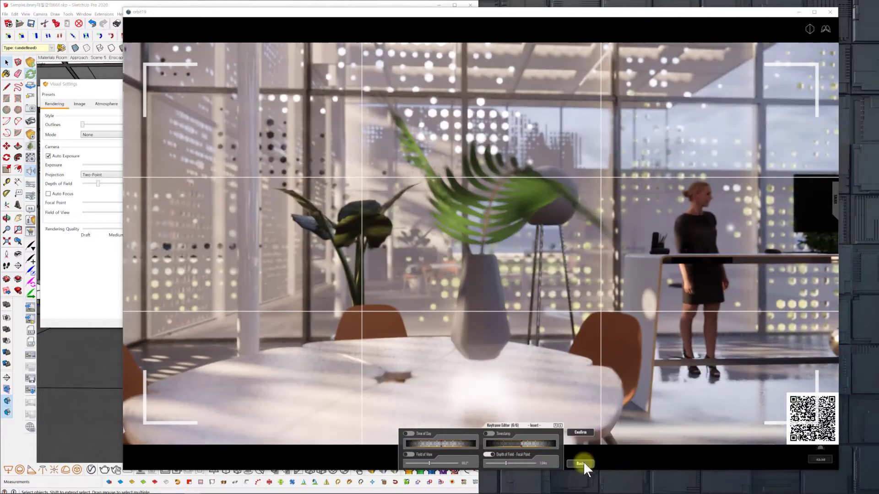
click(581, 463)
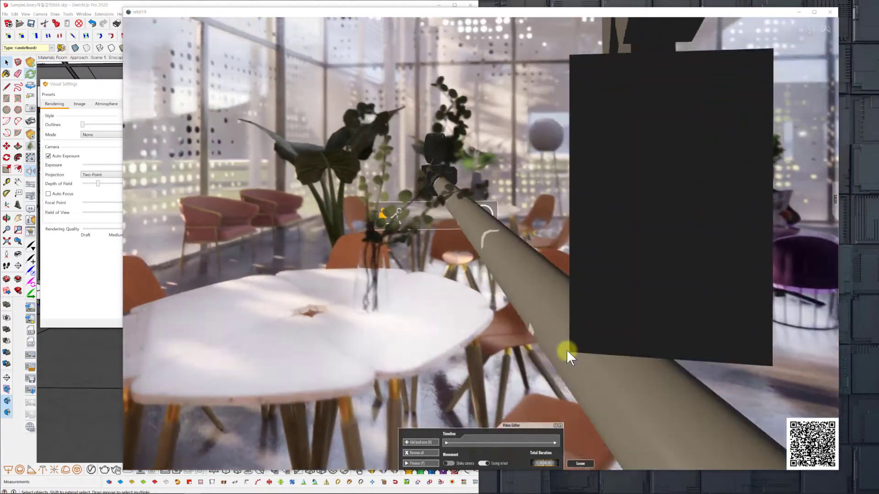
Preview the camera path and apply a later timestamp to the middle keyframe.
click(409, 466)
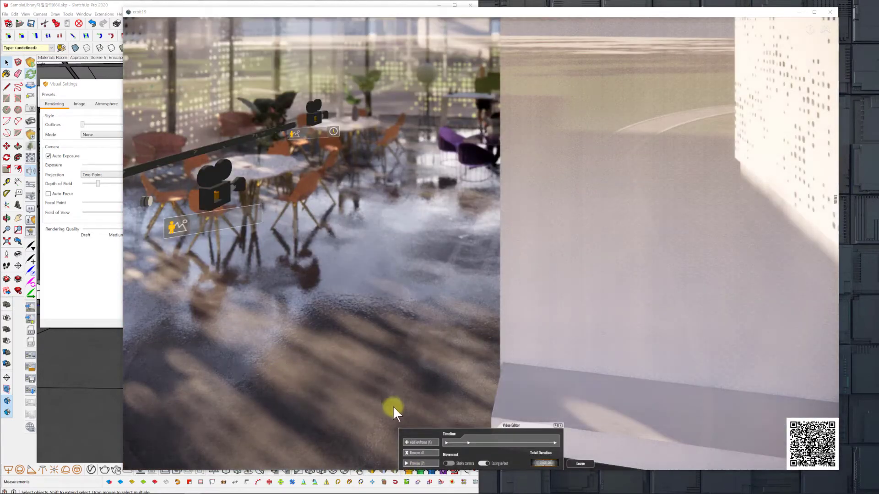
click(467, 441)
click(576, 446)
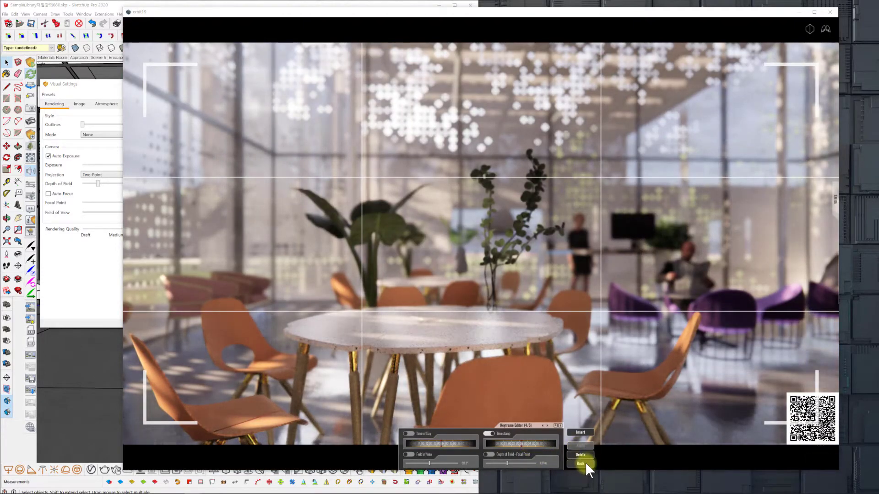
click(581, 463)
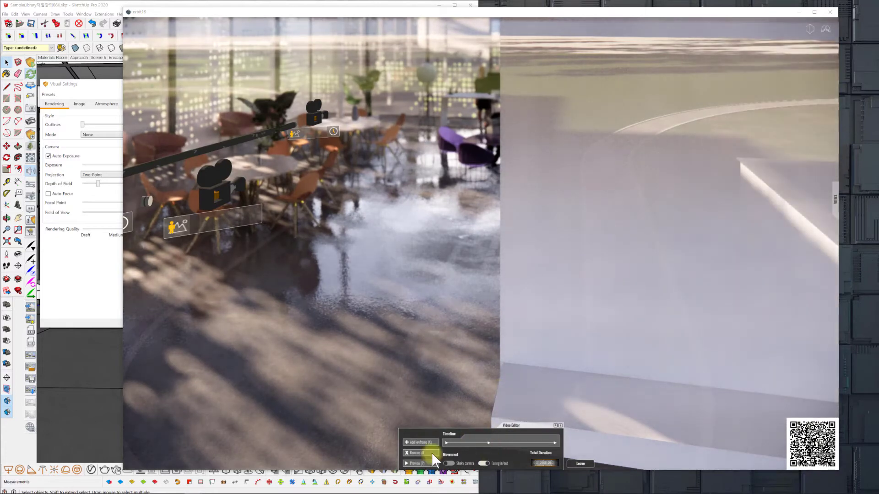
Examine the keyframe cameras and the path between them from outside the orange-chair seating area.
click(477, 459)
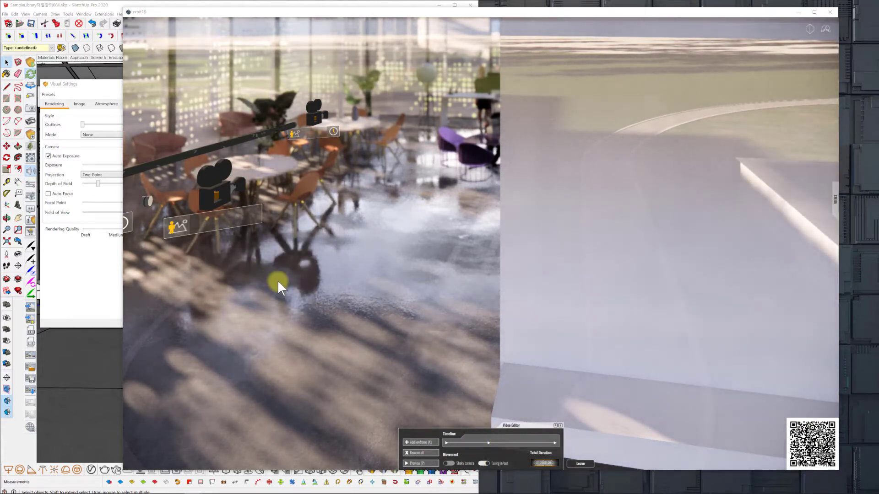
key(d)
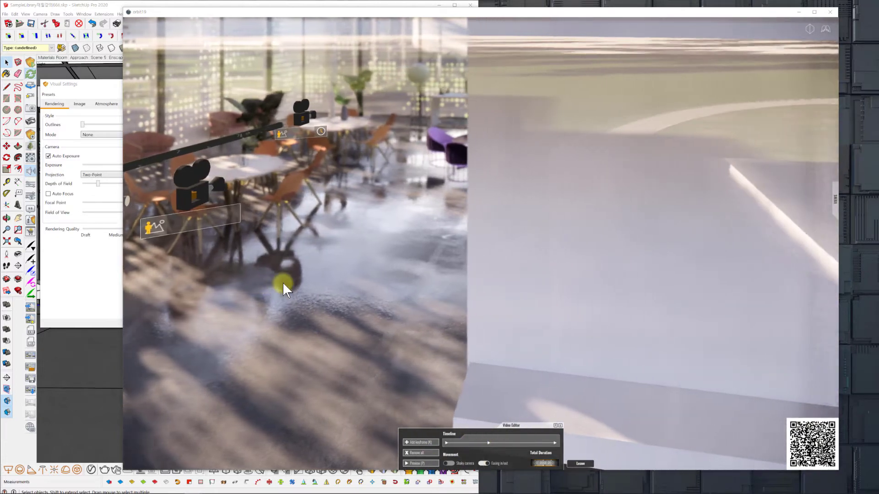
key(s)
key(a)
key(s)
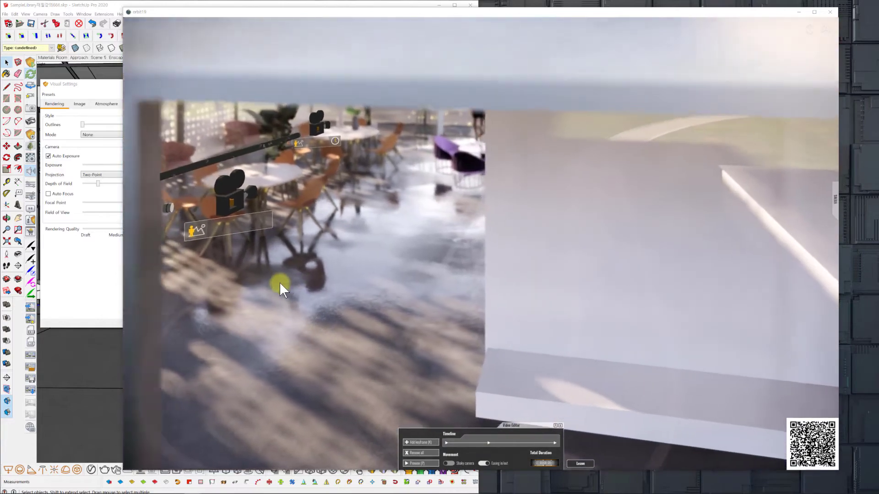
key(a)
key(w)
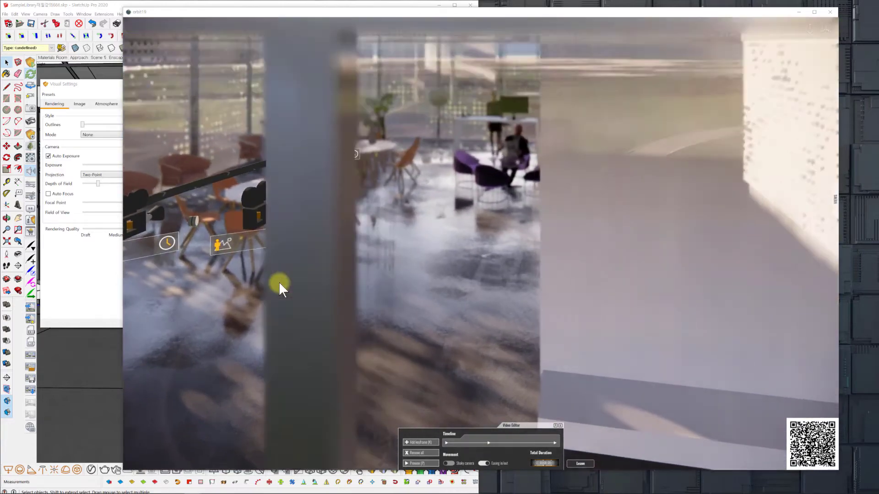
key(d)
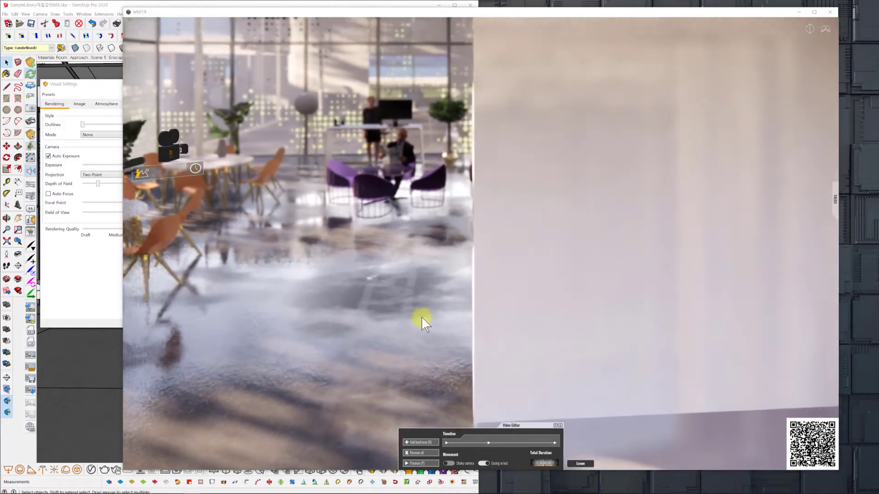
drag(421, 318, 428, 336)
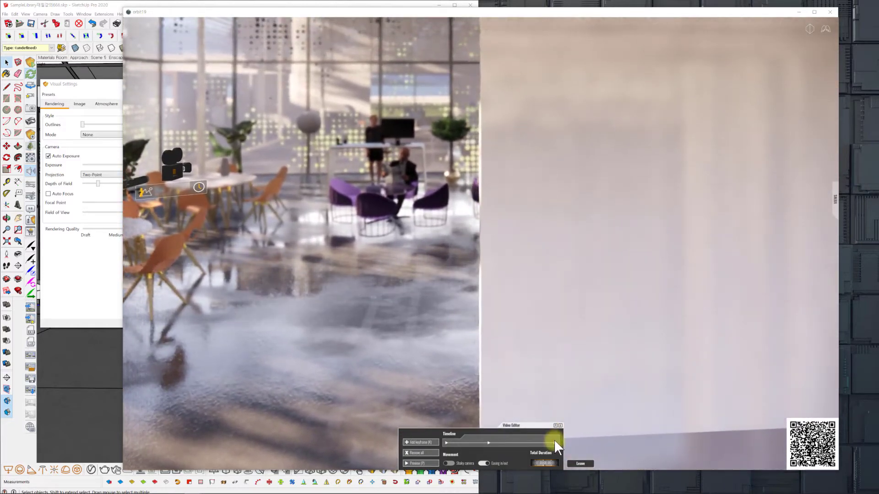
Turn on Auto Focus, reframe the last keyframe on the man reading a newspaper at the purple-chair table, and apply the view.
click(553, 443)
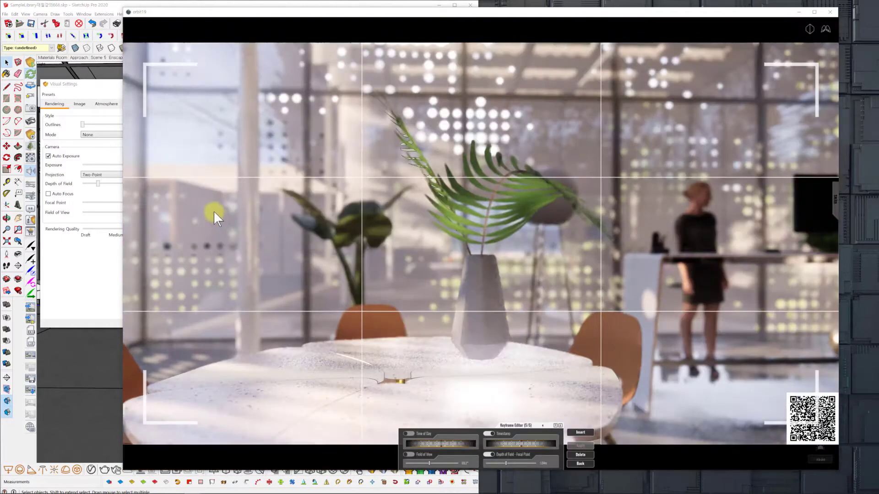
click(48, 193)
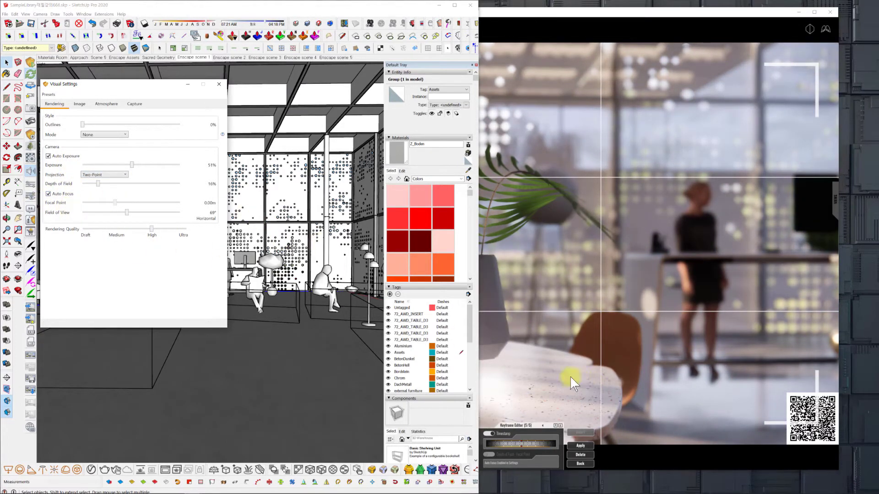
click(577, 12)
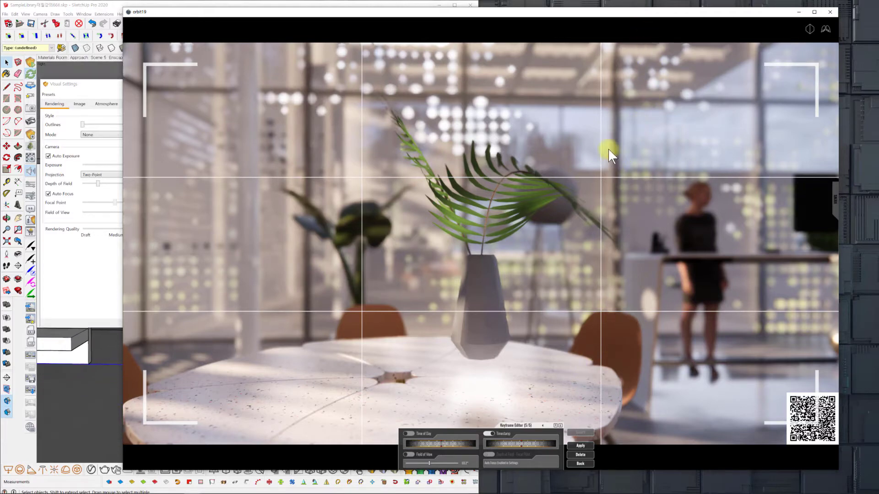
scroll(585, 160, up, 3)
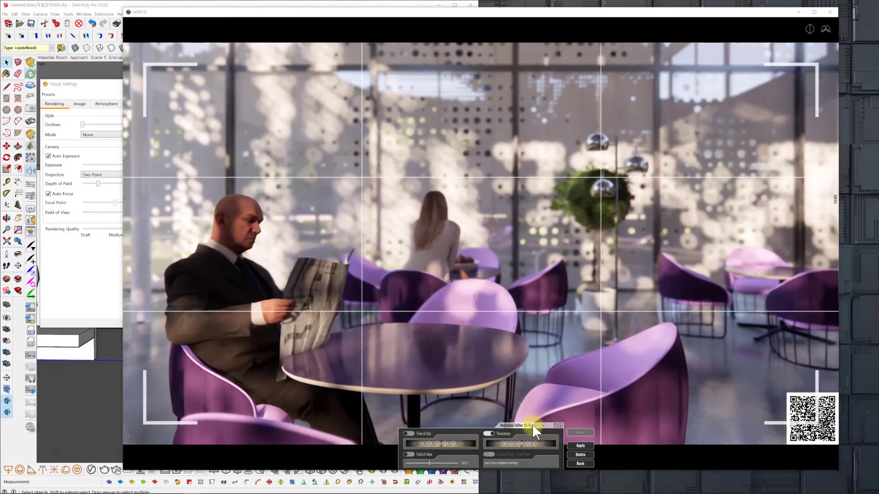
click(579, 445)
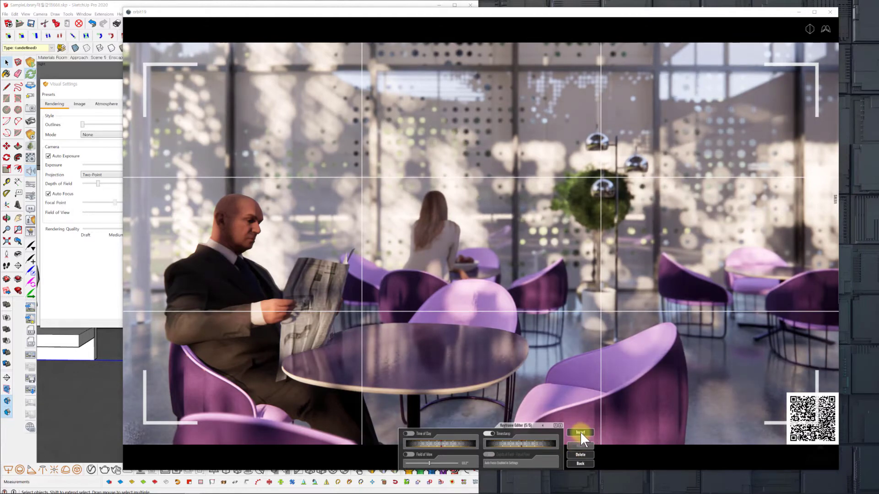
Insert a new keyframe, frame it closely on the seated woman and fruit bowl at the purple-chair table, and apply the view.
click(582, 432)
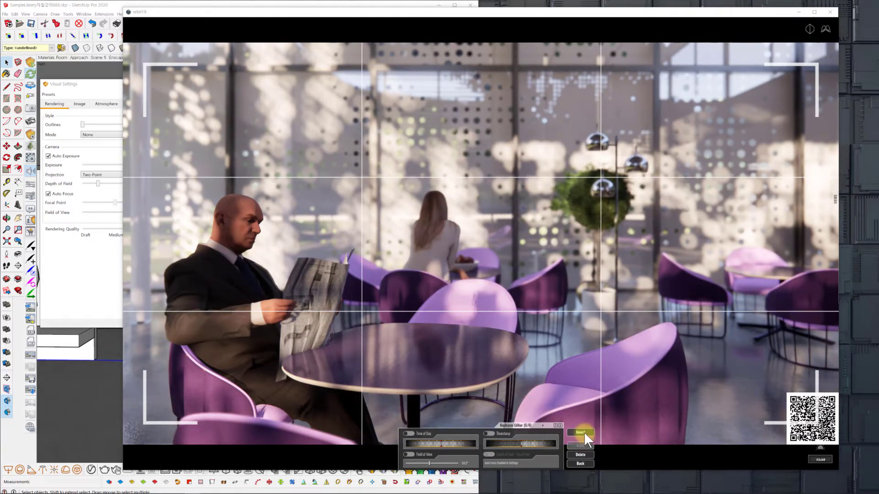
key(w)
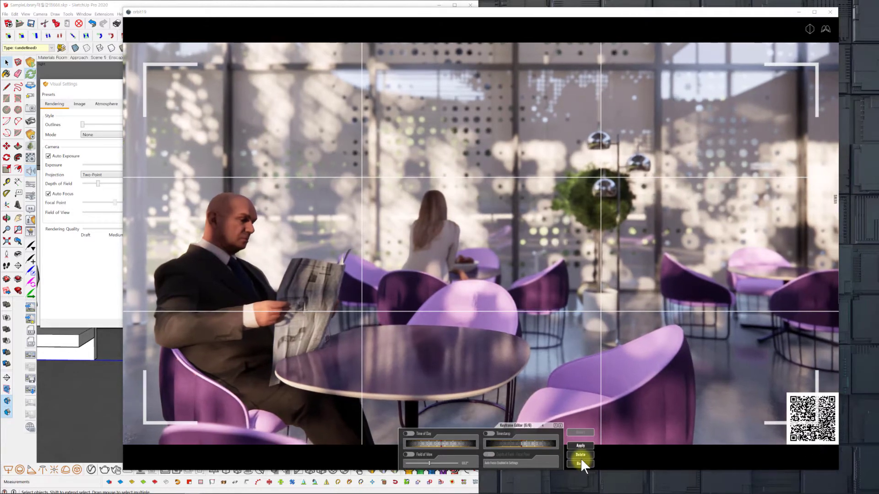
key(d)
key(w)
key(d)
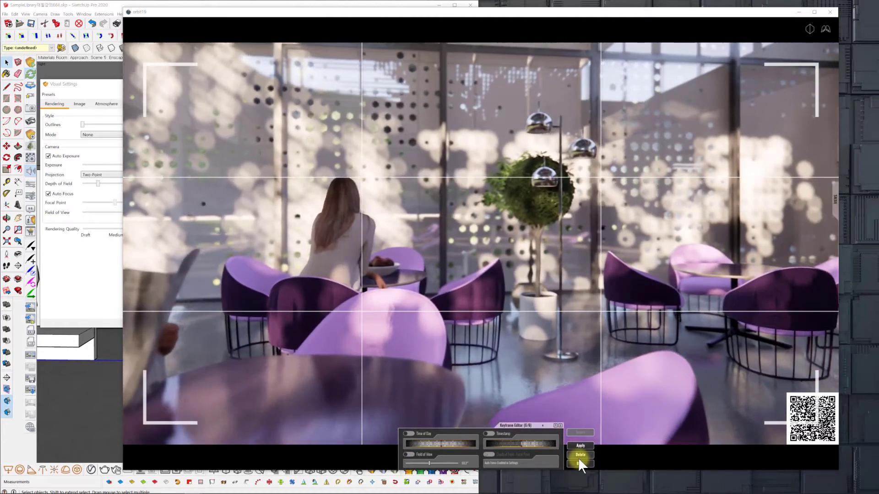
key(w)
key(d)
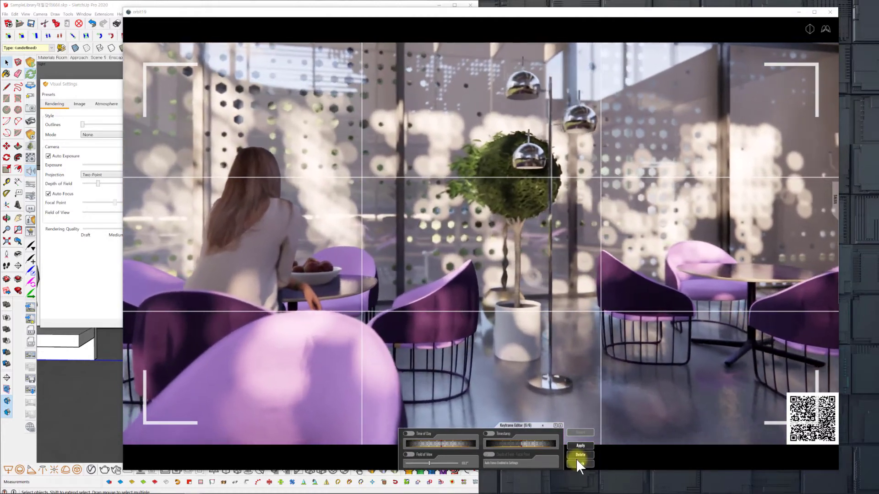
key(a)
key(w)
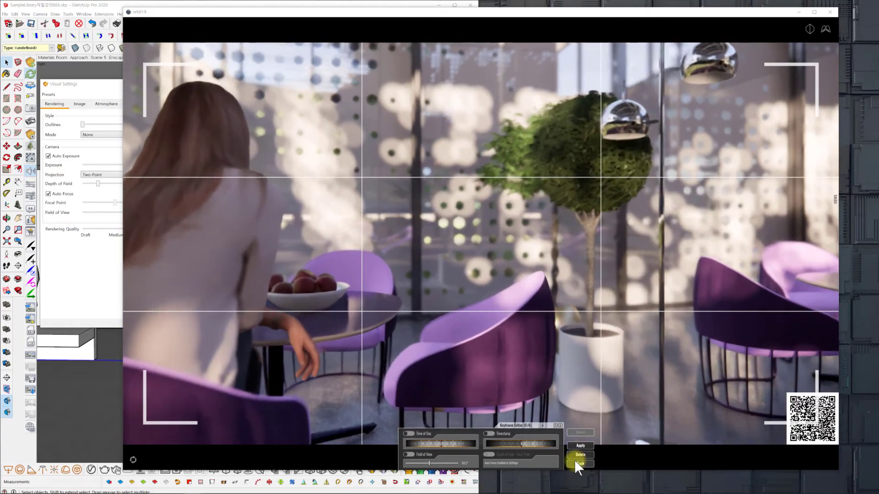
key(Left)
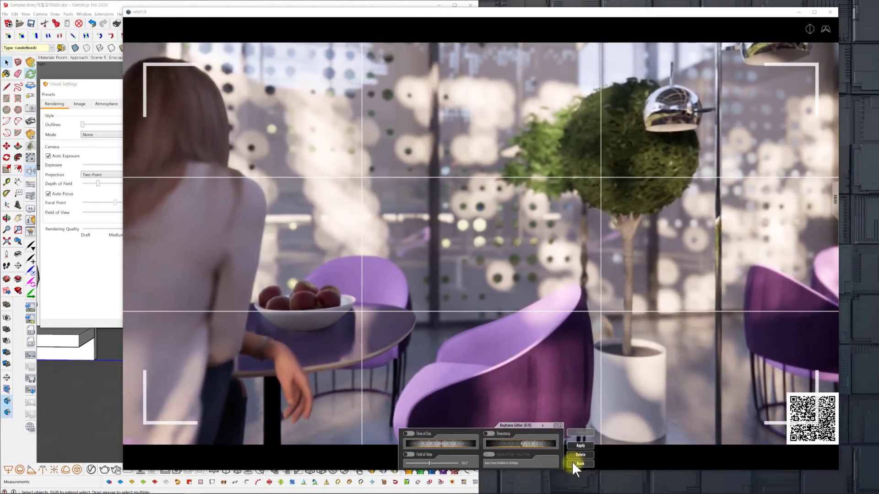
key(Left)
key(d)
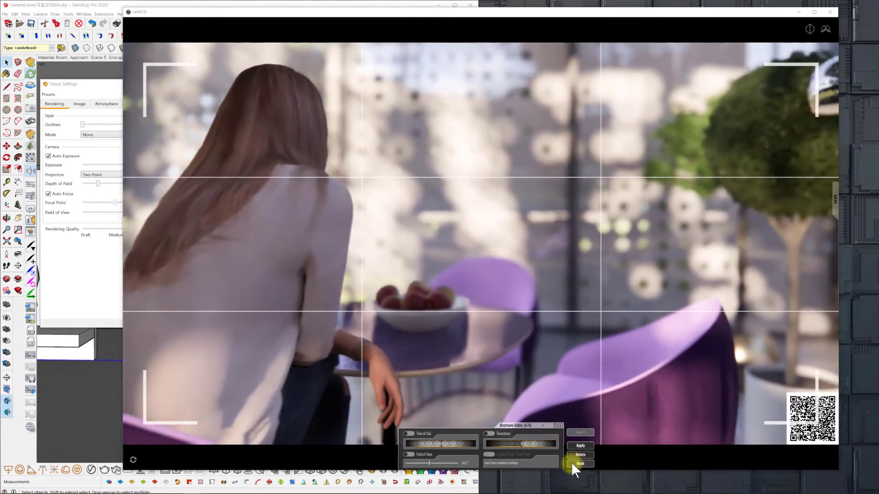
key(d)
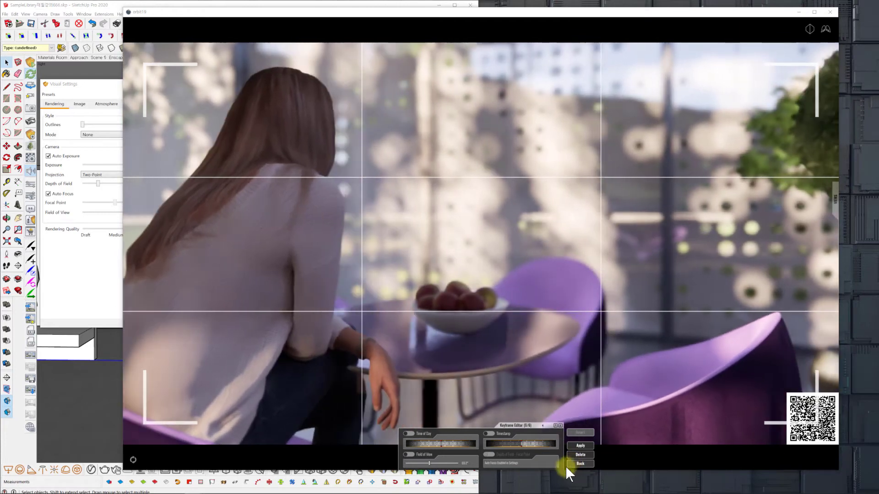
click(580, 445)
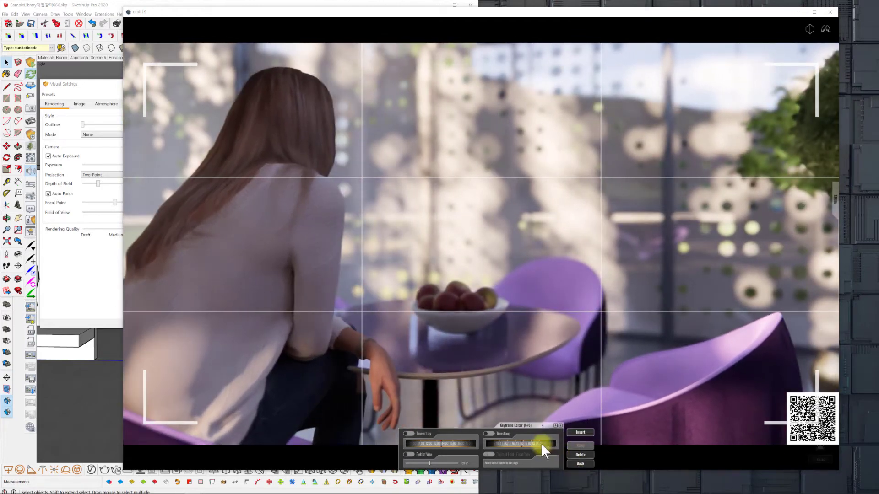
Enable Timestamp on the fruit-bowl keyframe, adjust its time, and apply the change.
click(542, 444)
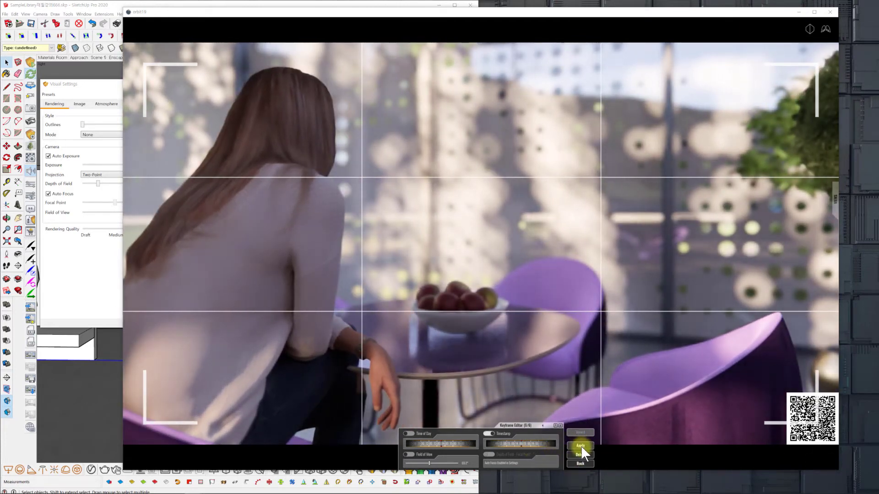
click(581, 446)
click(538, 444)
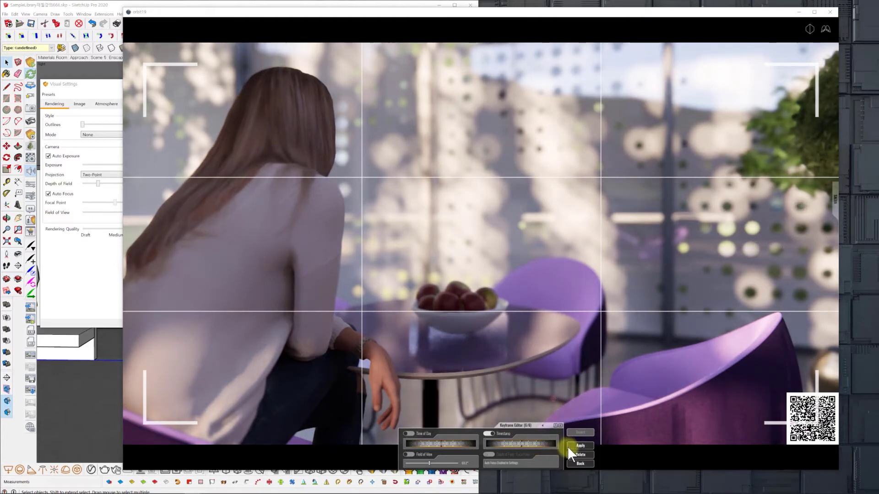
Insert another keyframe framing the two potted trees and purple chairs, set its Timestamp later, and apply it.
click(581, 432)
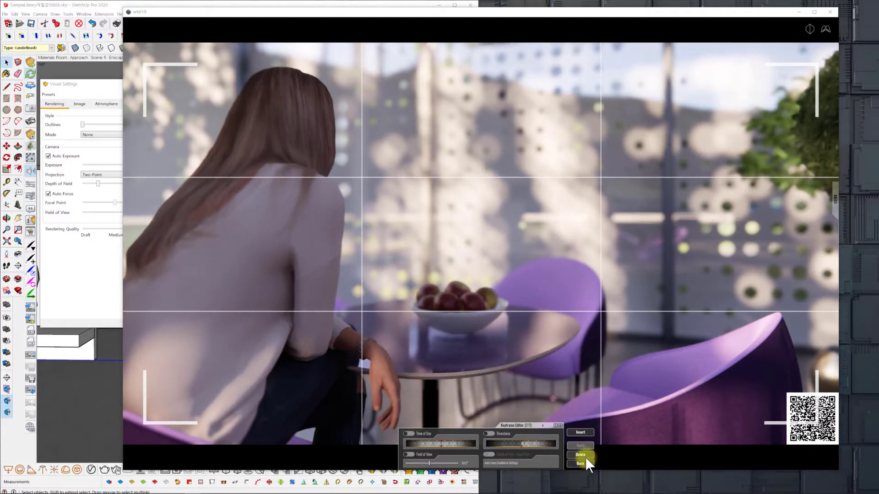
key(d)
key(d)
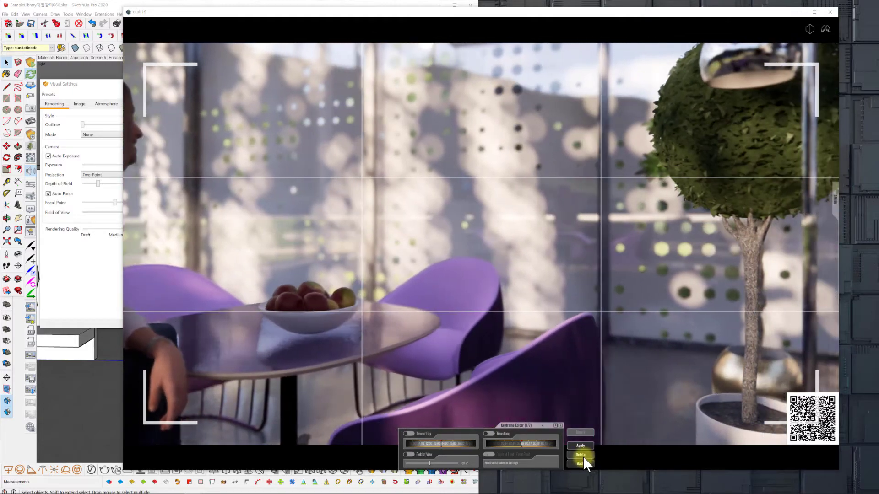
key(d)
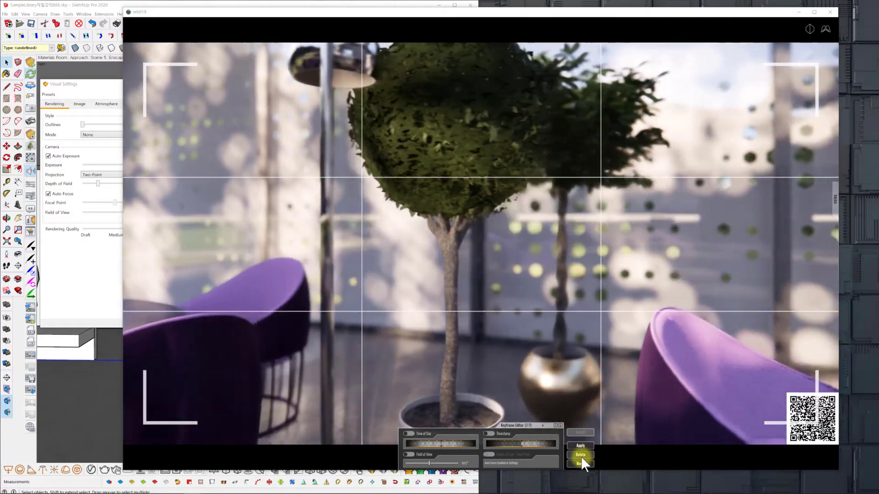
key(d)
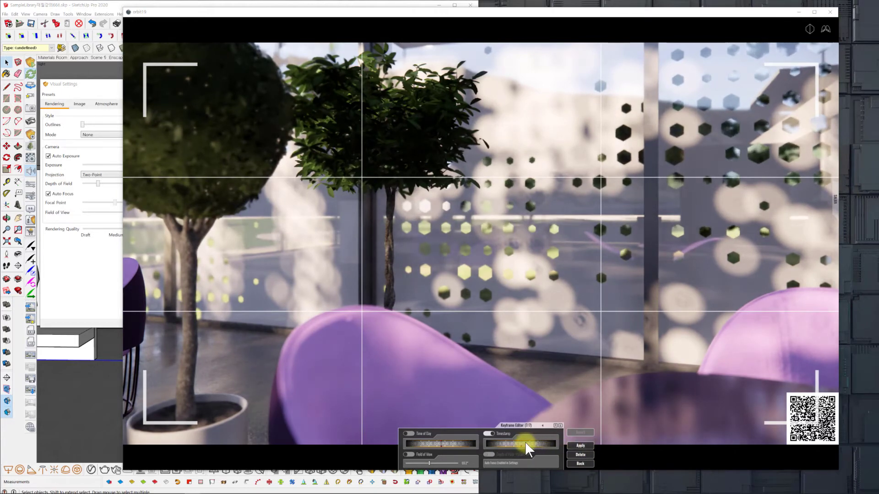
drag(525, 441, 560, 445)
click(584, 445)
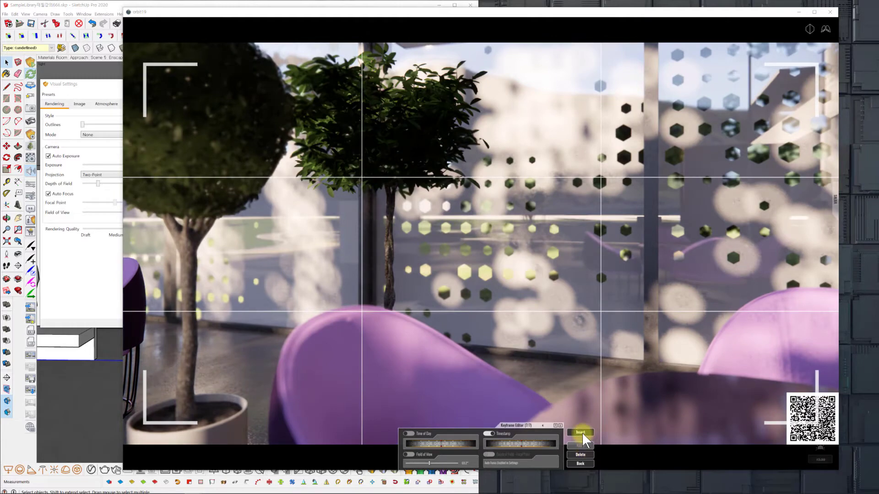
Insert a further keyframe pulled back to show the whole lounge with both seating areas, apply it, and return to the timeline.
click(581, 432)
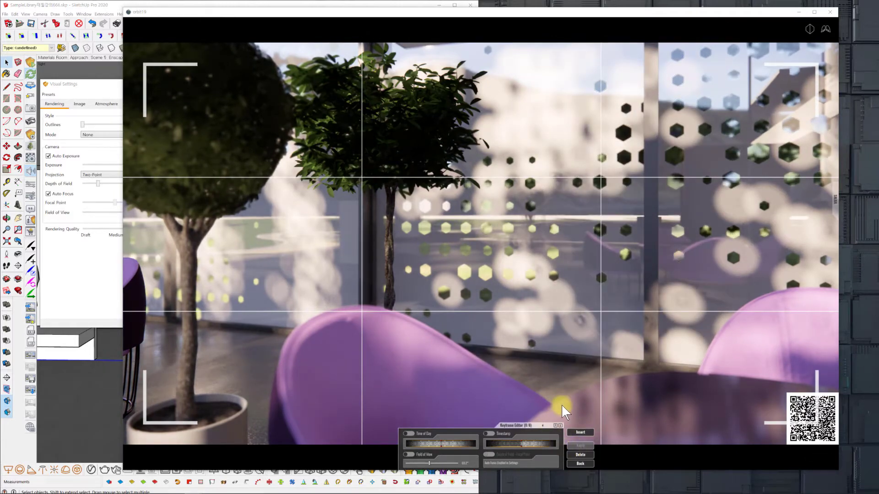
key(s)
key(d)
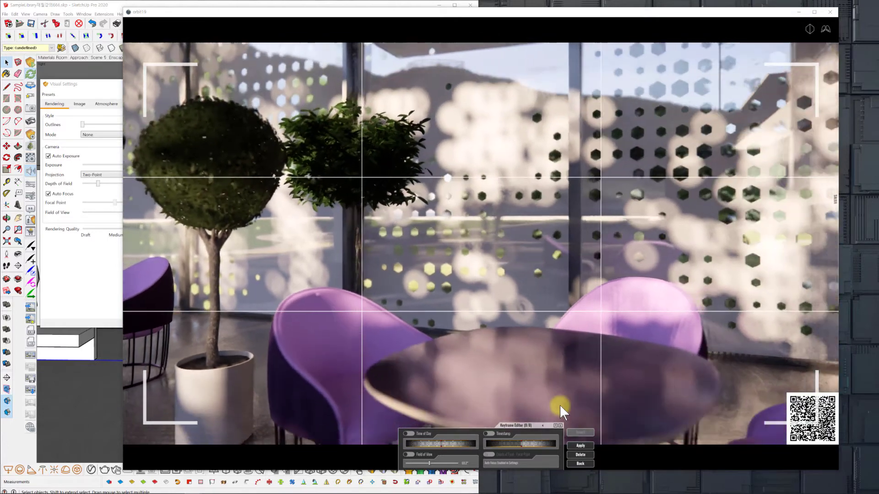
key(s)
key(d)
key(w)
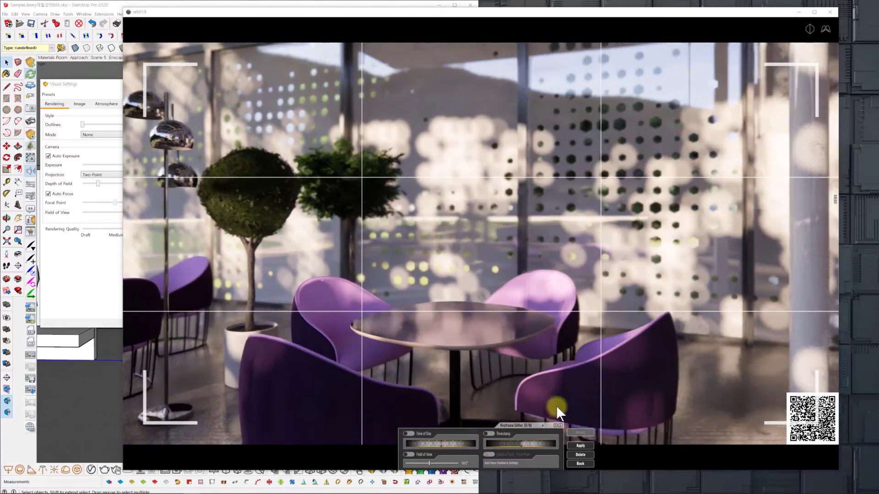
key(s)
key(d)
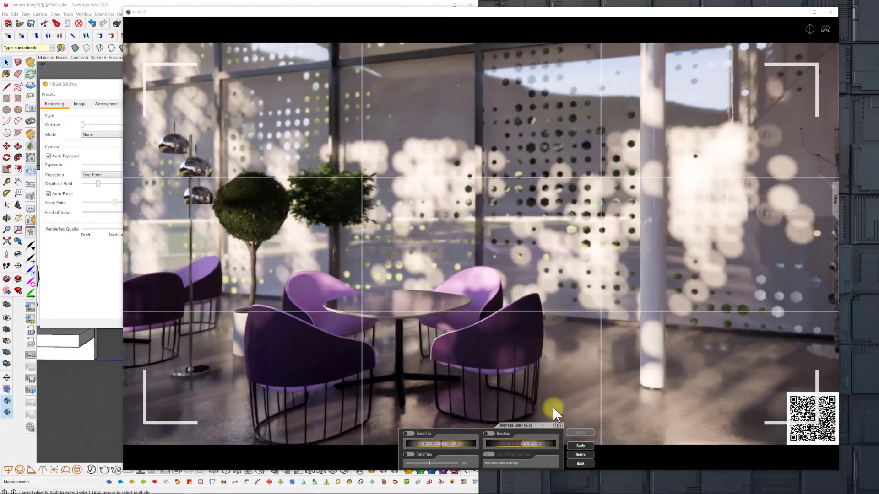
key(s)
key(d)
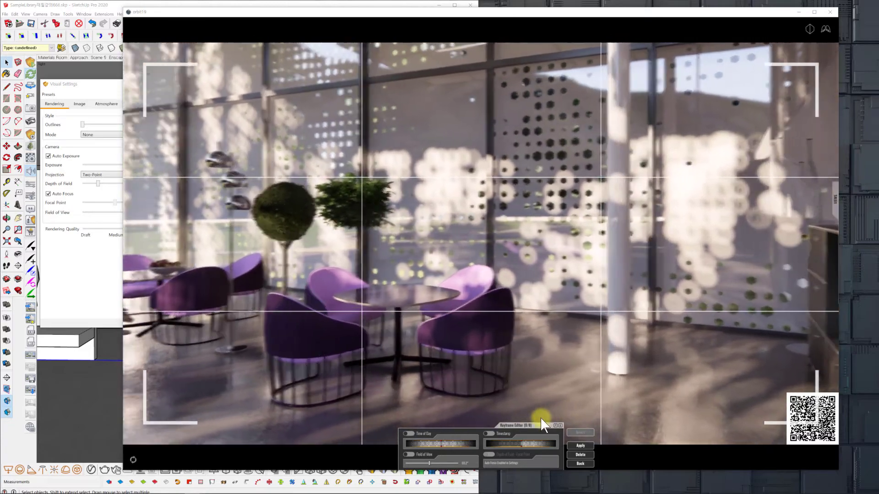
key(s)
key(d)
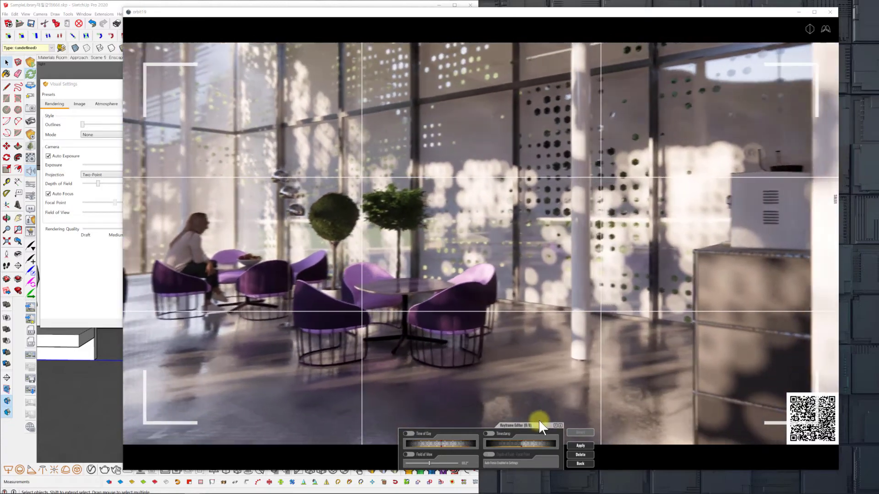
key(s)
key(d)
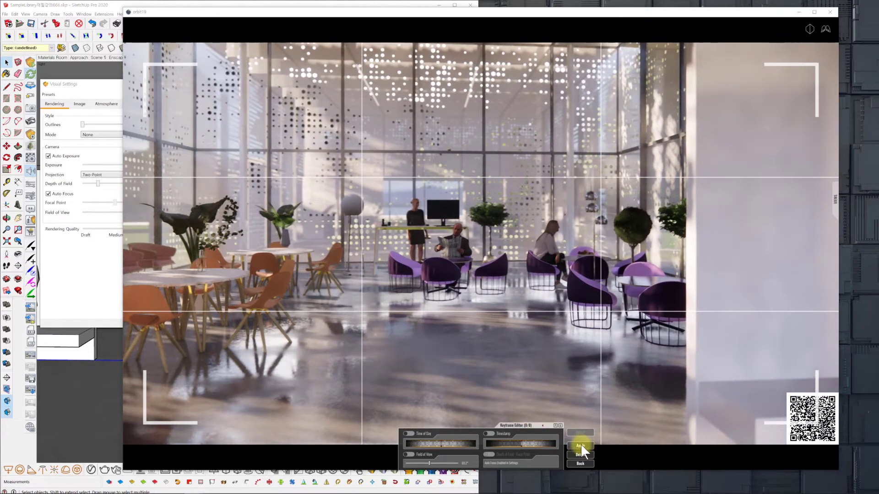
click(580, 445)
click(582, 432)
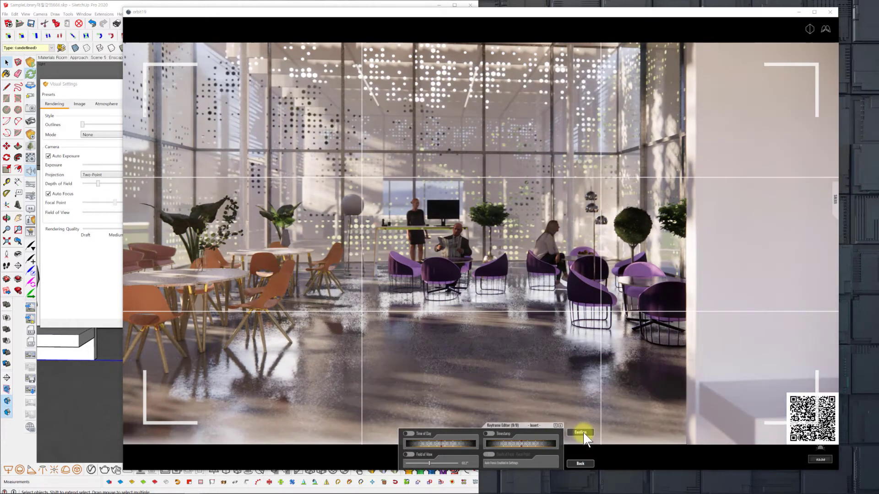
click(581, 463)
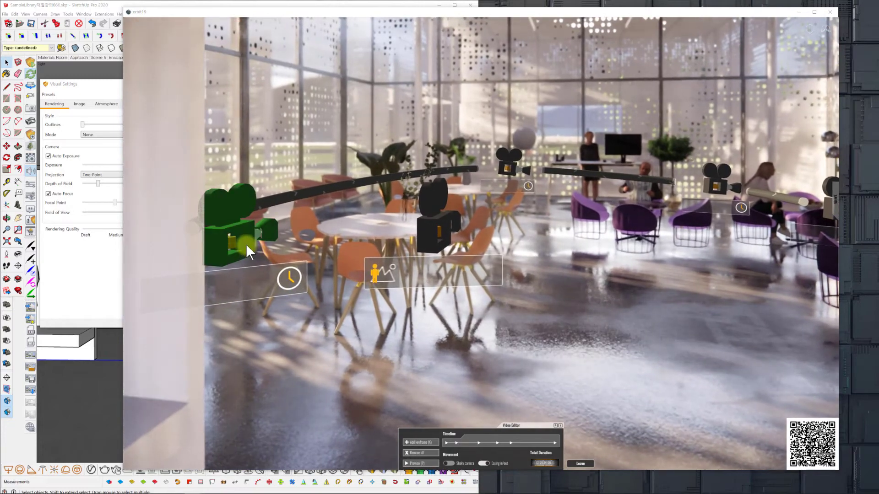
click(245, 245)
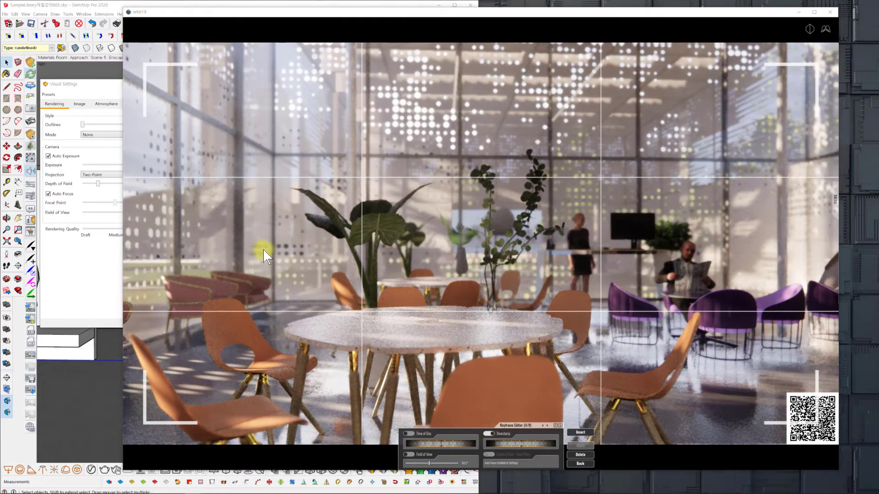
scroll(264, 251, up, 3)
scroll(264, 252, up, 2)
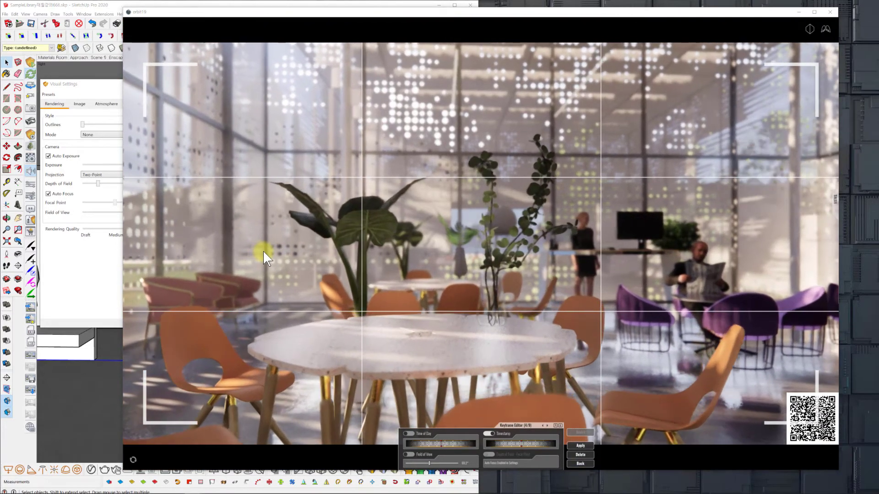
click(584, 463)
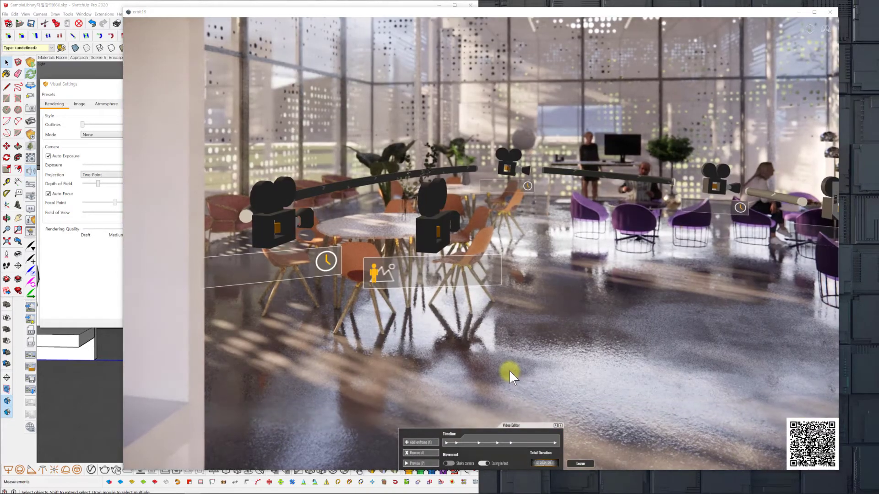
Reframe the third keyframe on the man with the newspaper and the purple-chair seating, and apply the view.
drag(509, 370, 506, 367)
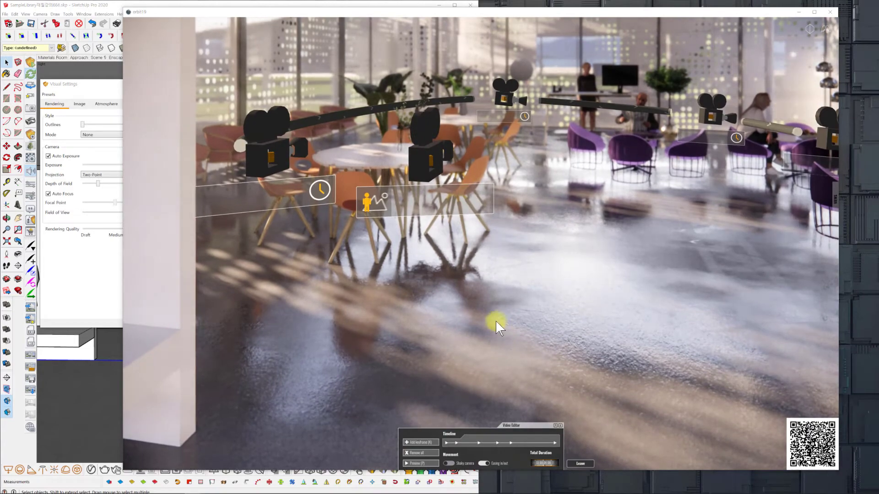
click(427, 160)
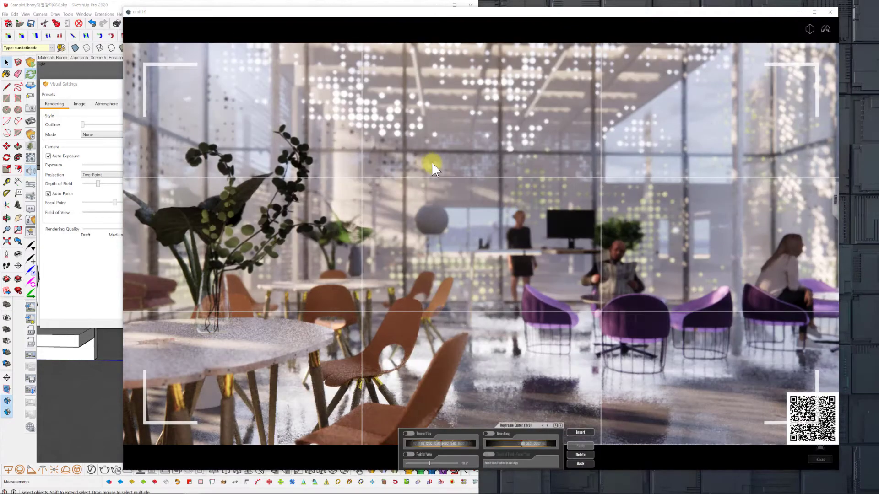
key(d)
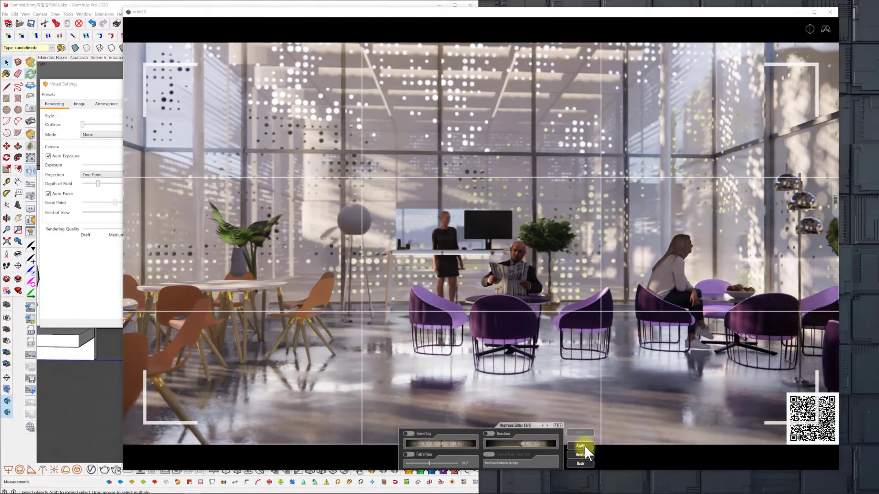
click(584, 446)
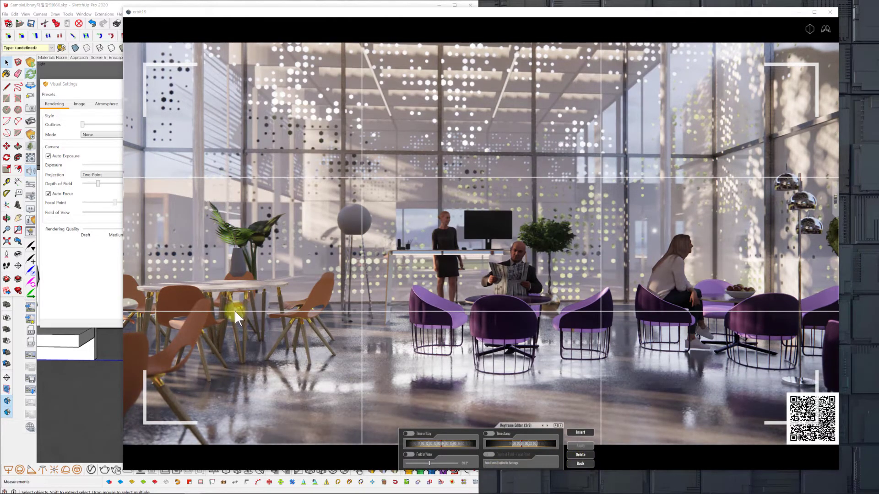
Turn off Auto Focus, move the current keyframe's depth-of-field focal point slightly farther, and preview the video path from the timeline.
click(59, 194)
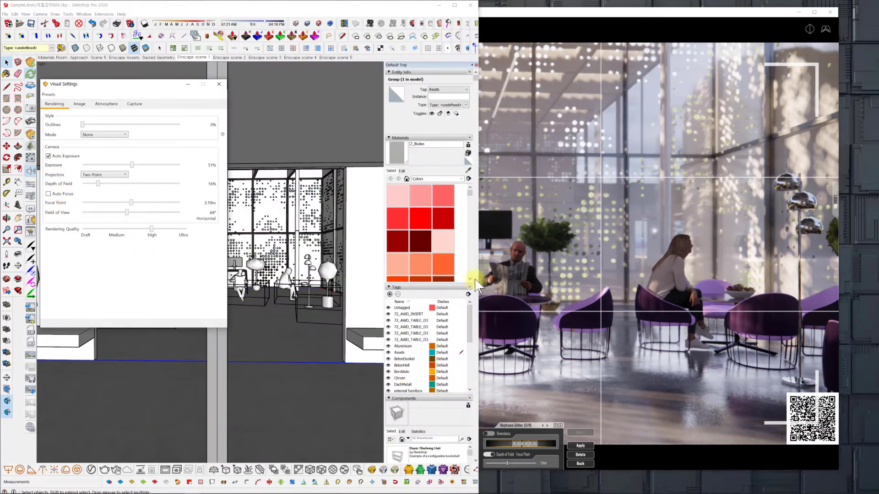
click(494, 12)
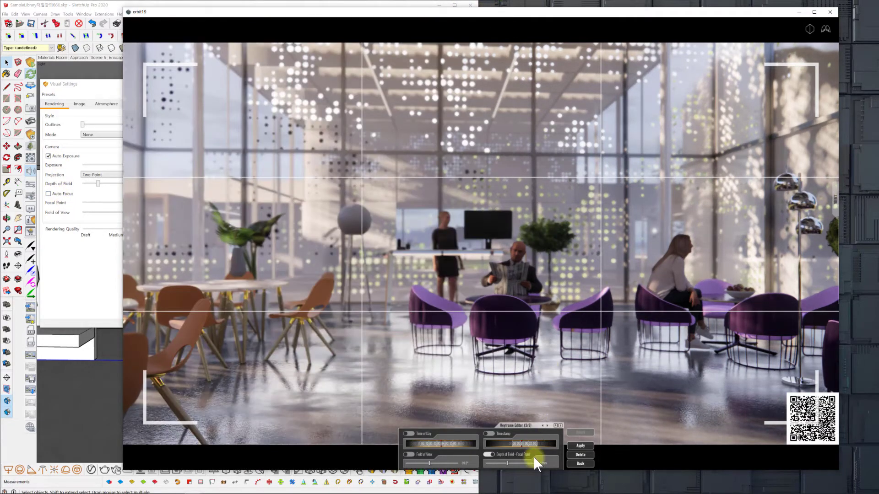
click(508, 460)
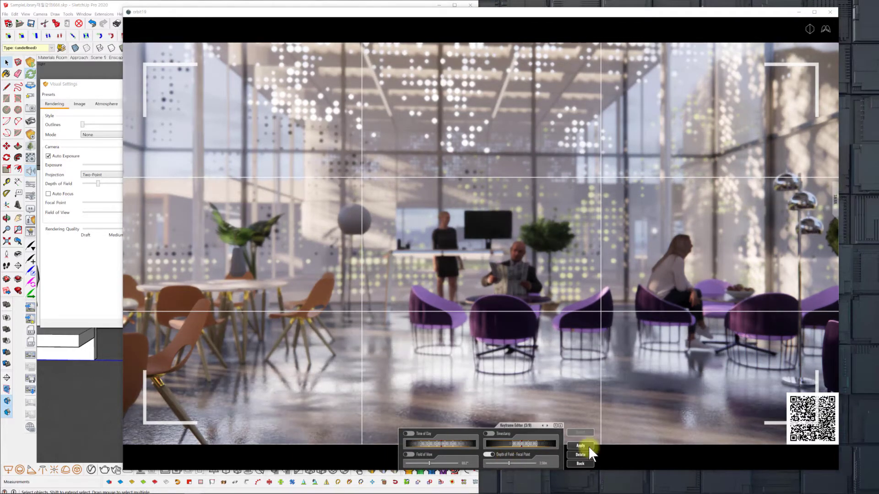
click(584, 462)
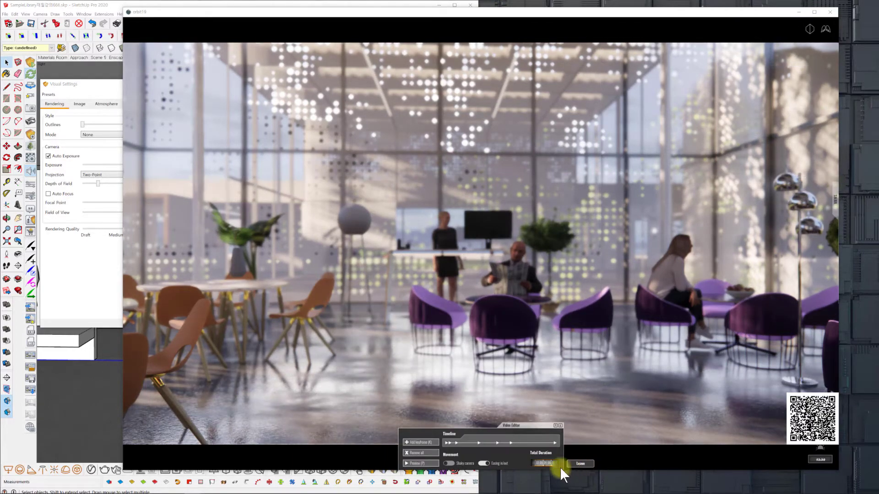
click(427, 462)
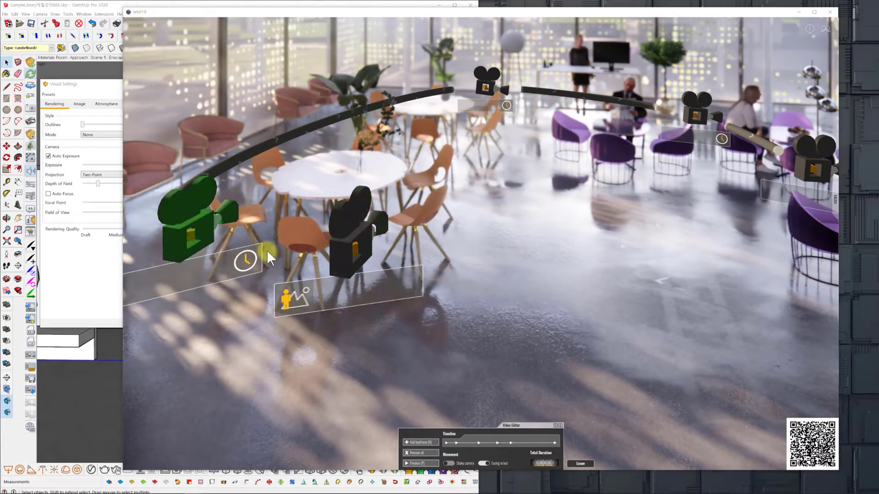
Shift the first keyframe's camera sideways until the lounge's purple-chair seating fills the foreground, apply it, and preview the path.
click(342, 250)
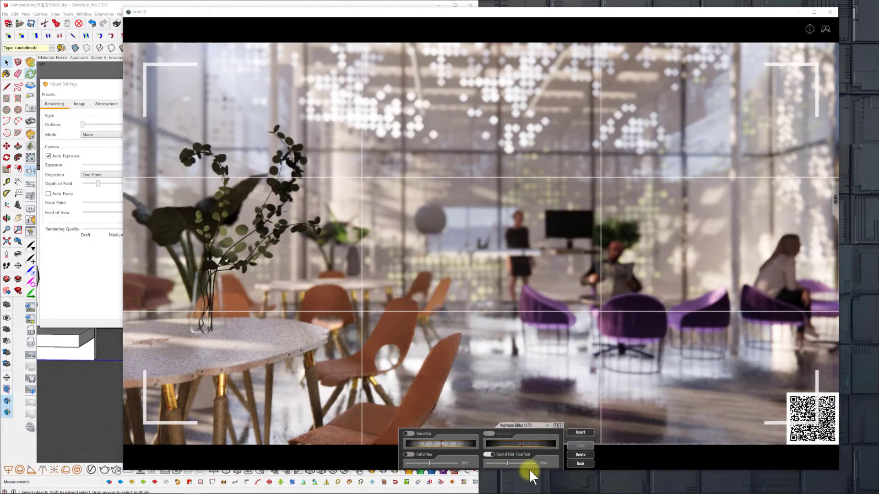
key(d)
key(d)
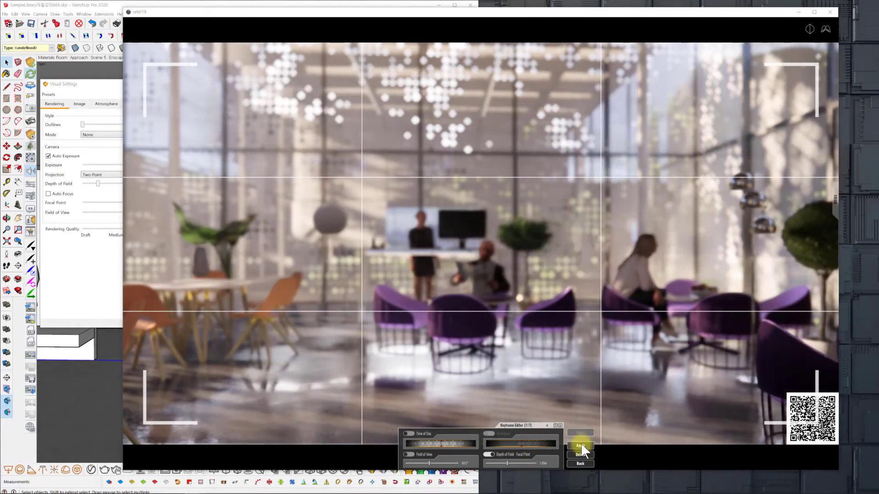
click(581, 444)
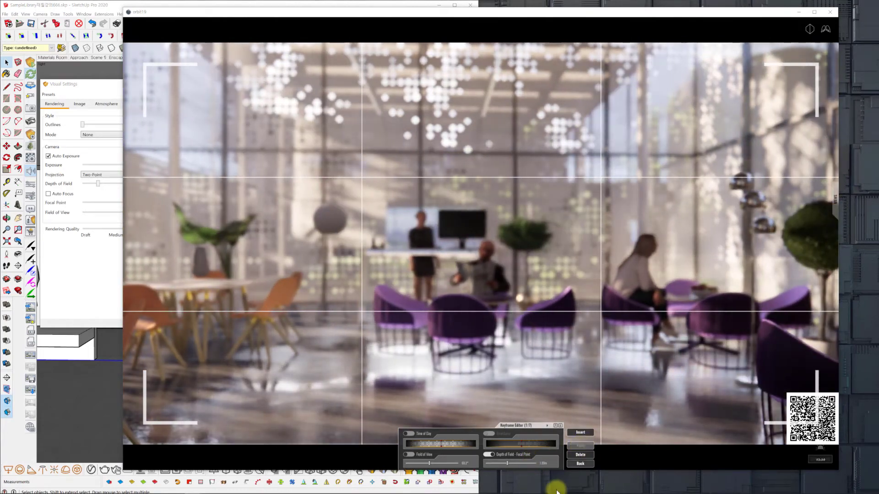
click(581, 432)
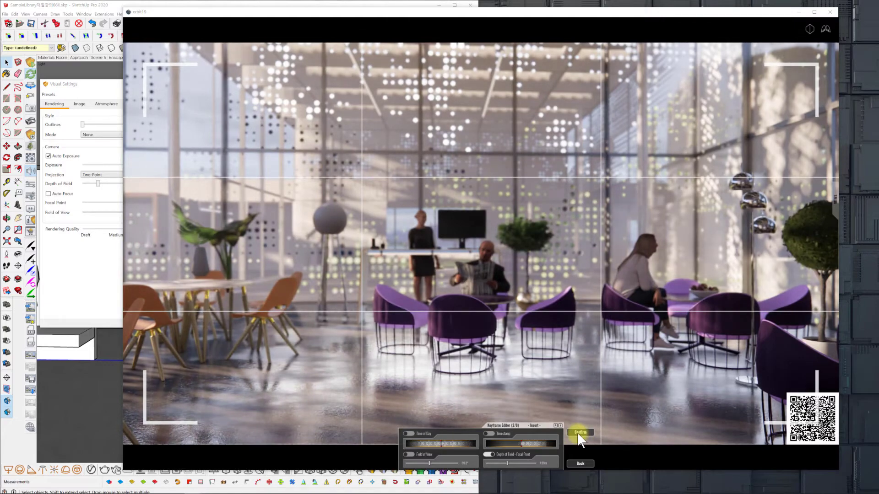
click(583, 465)
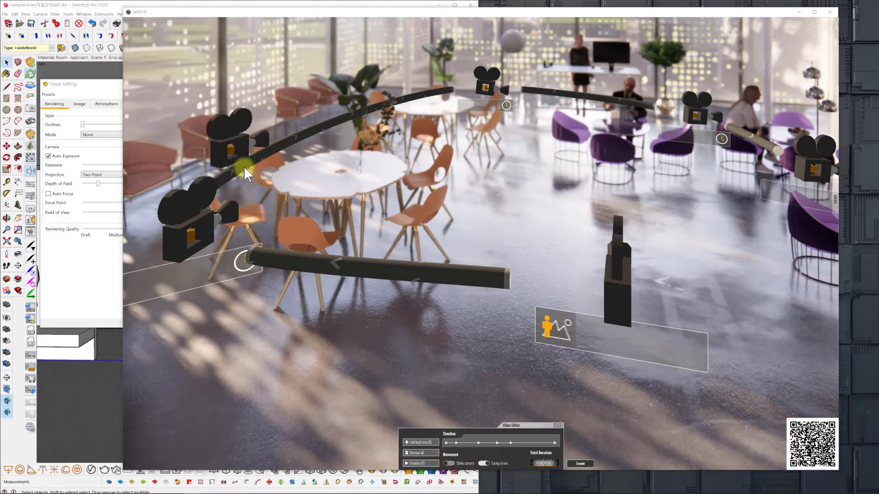
click(434, 464)
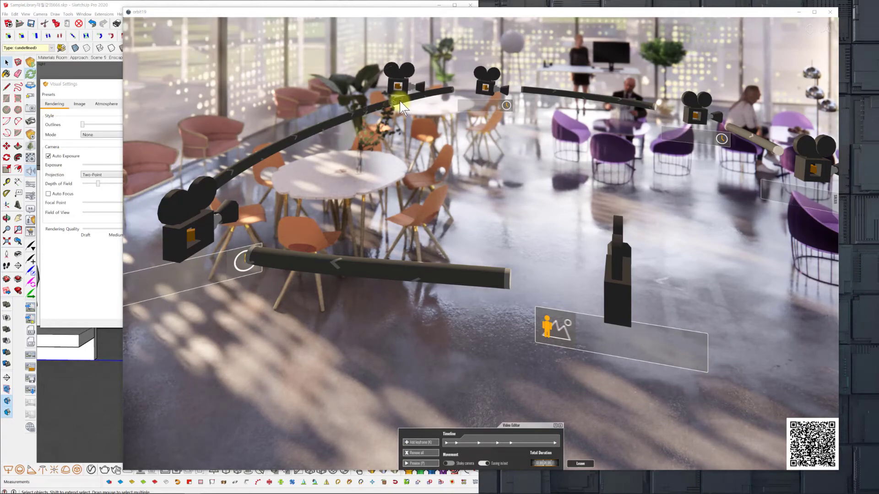
Insert a path keyframe framing the vase on the white table, with its focal point on the vase and an adjusted Timestamp.
click(399, 101)
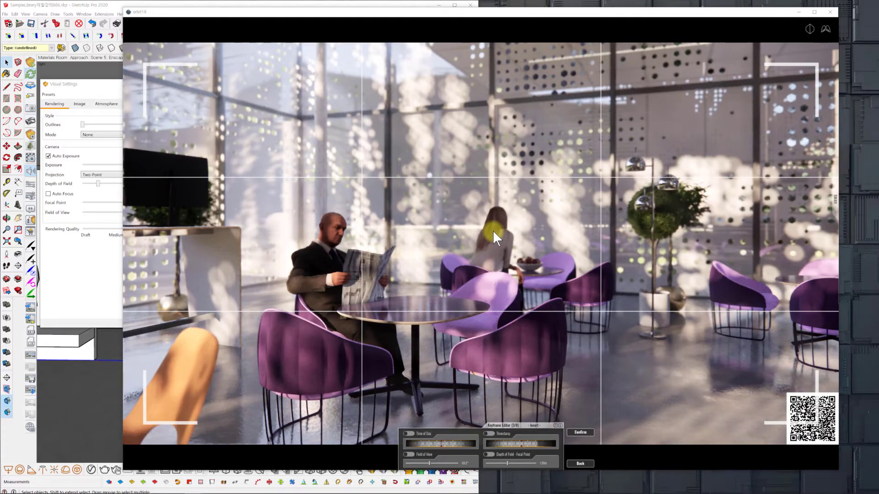
drag(492, 229, 493, 231)
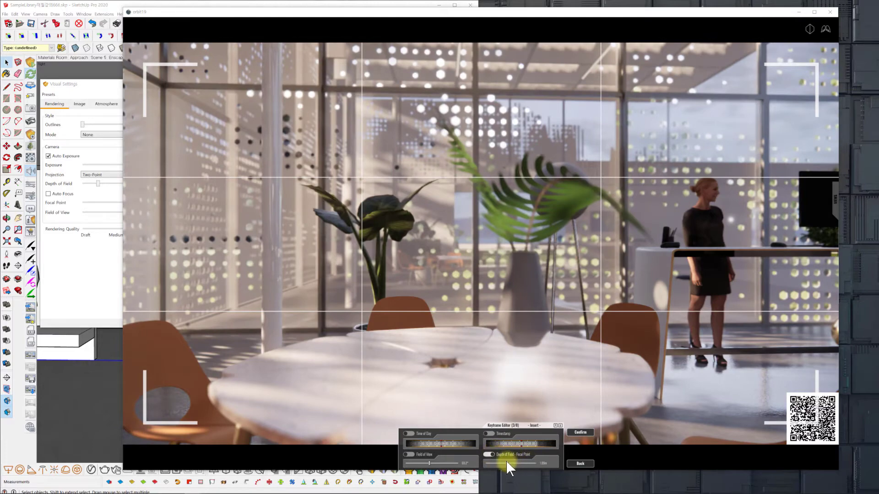
drag(507, 460, 503, 461)
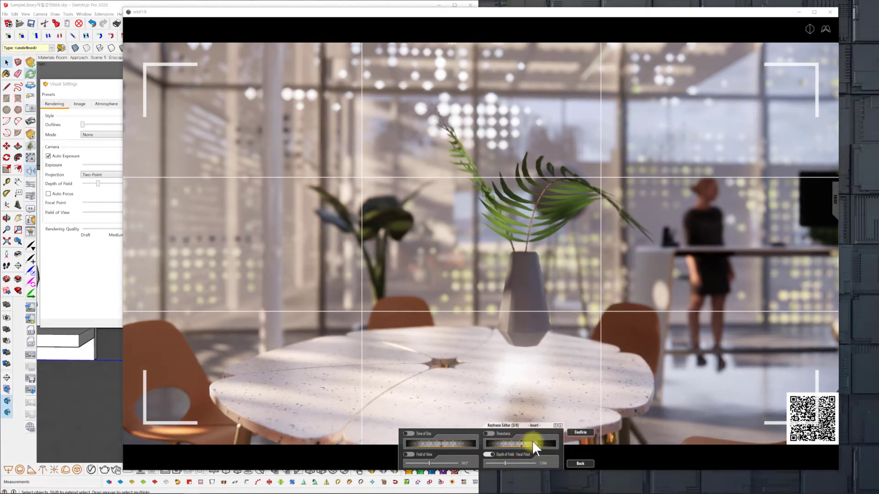
drag(526, 442, 522, 442)
click(579, 432)
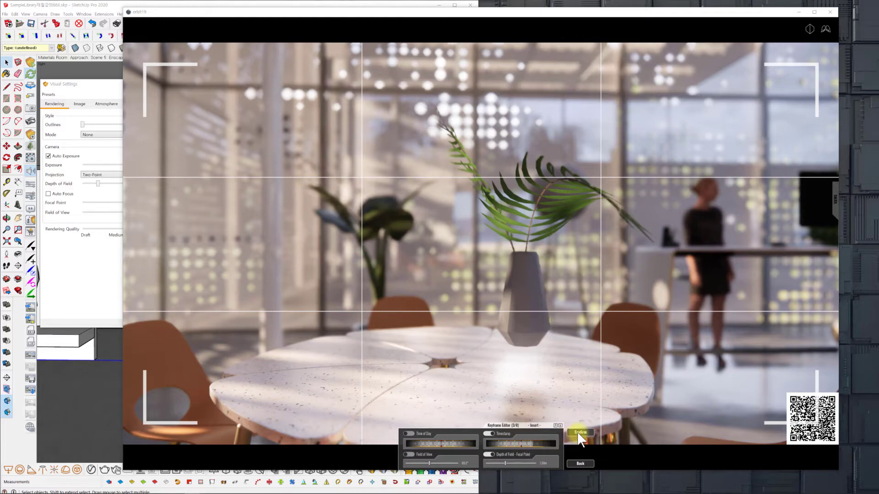
click(583, 462)
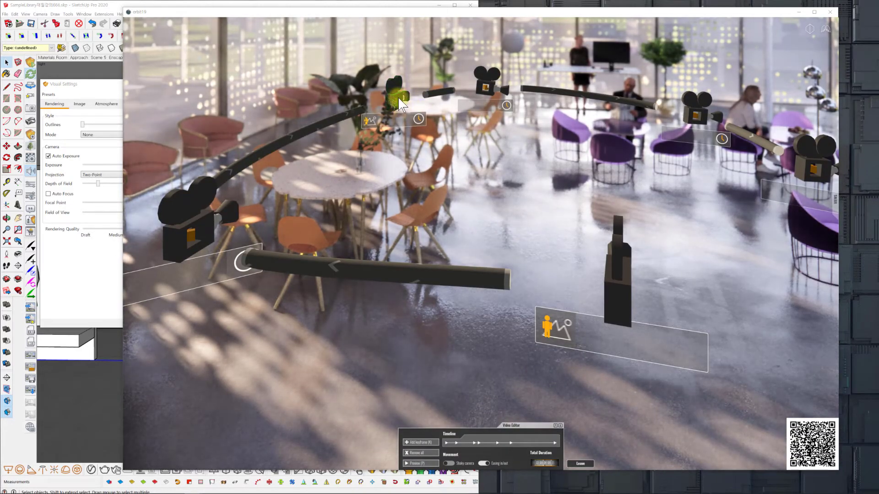
Reframe the vase keyframe so the potted plant and whole tabletop move toward the middle, apply it, and return to the timeline.
click(394, 94)
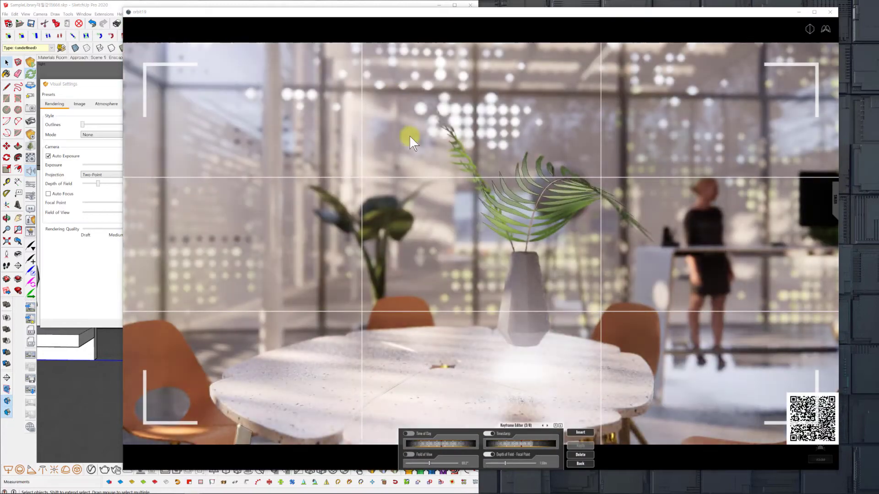
scroll(426, 154, up, 3)
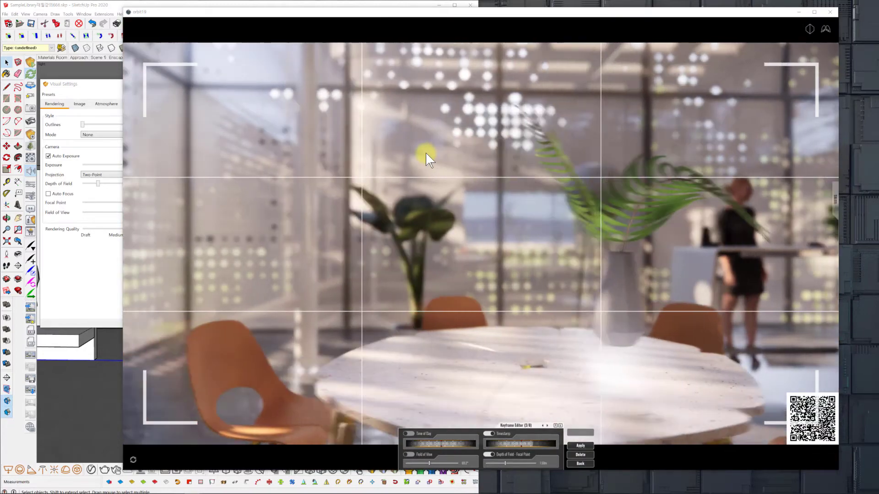
click(576, 445)
click(584, 432)
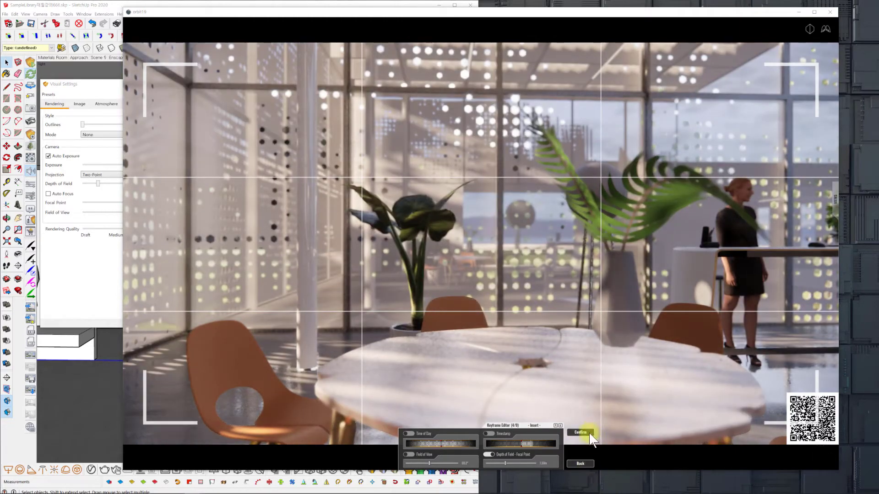
click(580, 464)
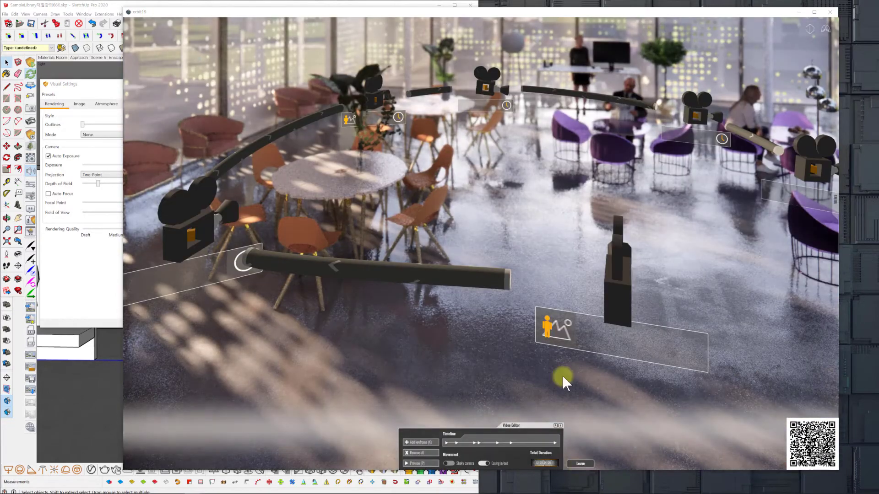
Preview the complete video path, using the maximized render window before restoring its size.
click(415, 462)
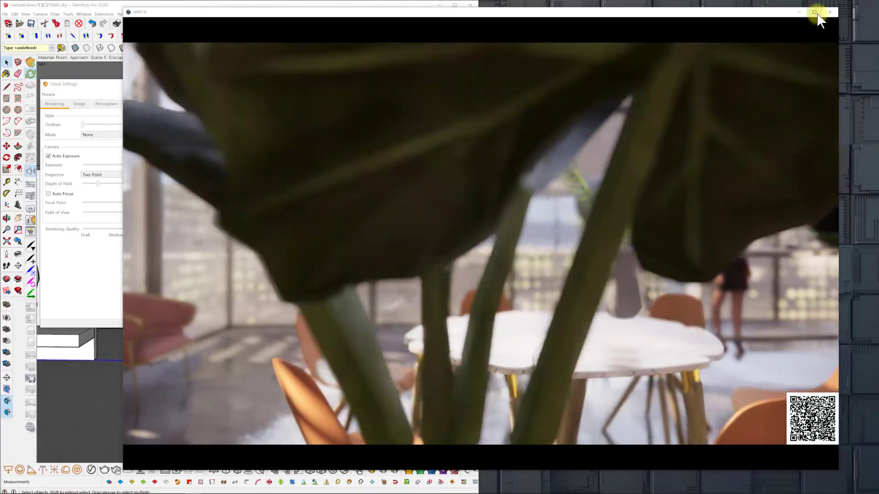
click(816, 13)
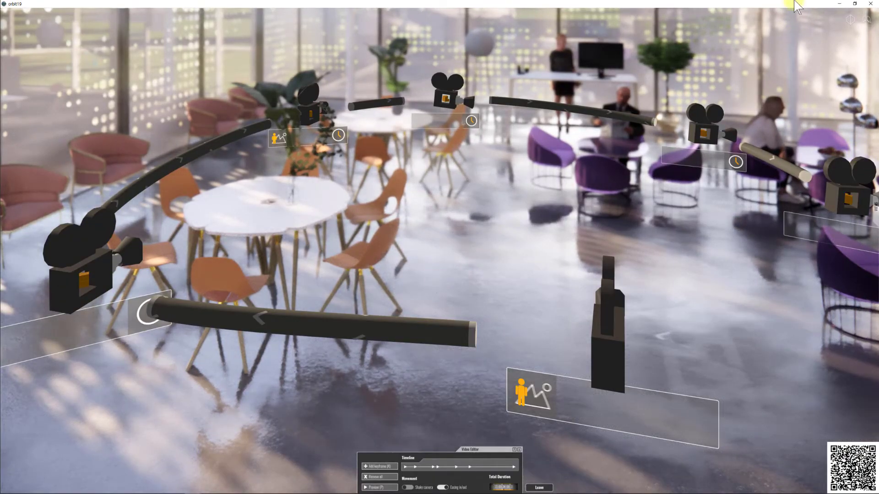
click(854, 4)
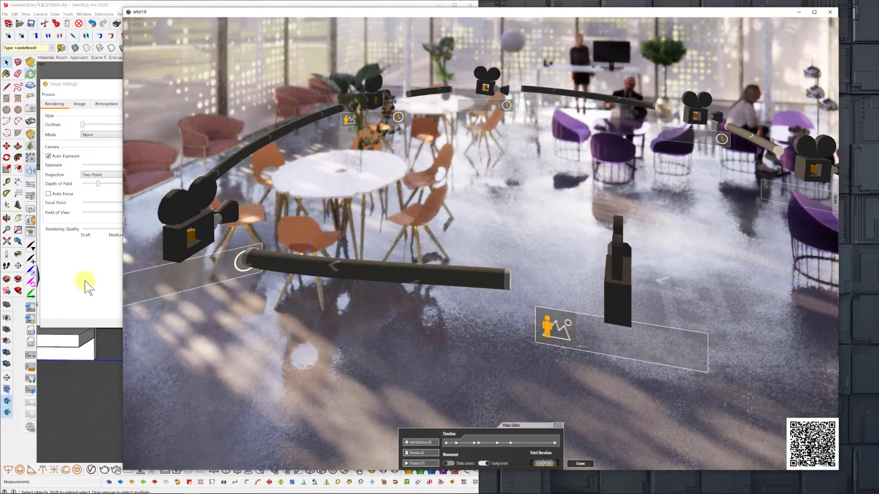
Save the camera path as an Enscape video path XML file in the 0714 folder, editing the suggested file name's ending.
click(86, 285)
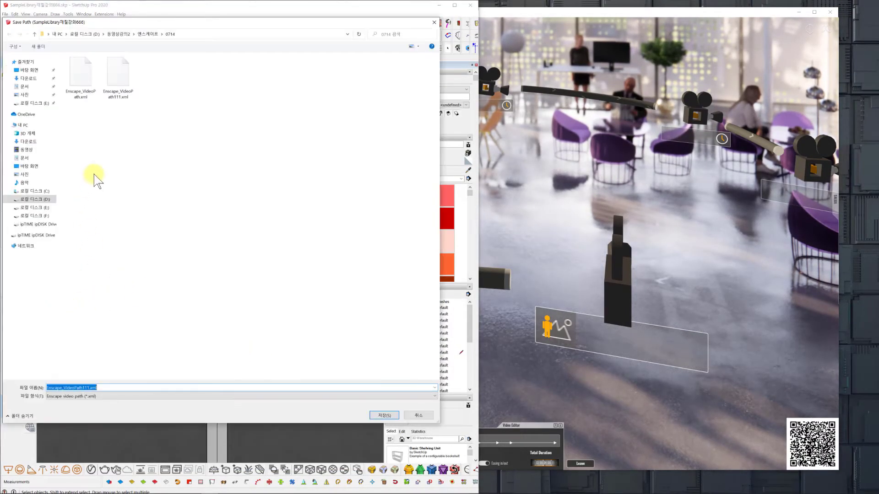
click(84, 389)
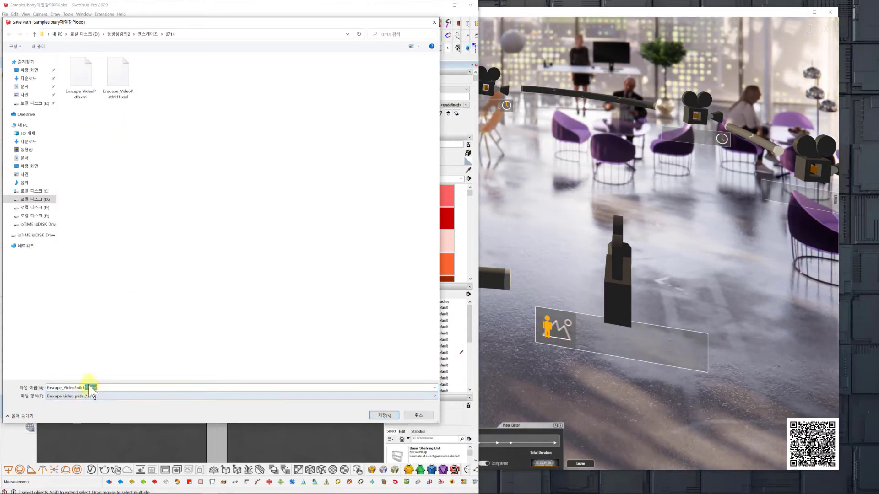
drag(82, 388, 119, 389)
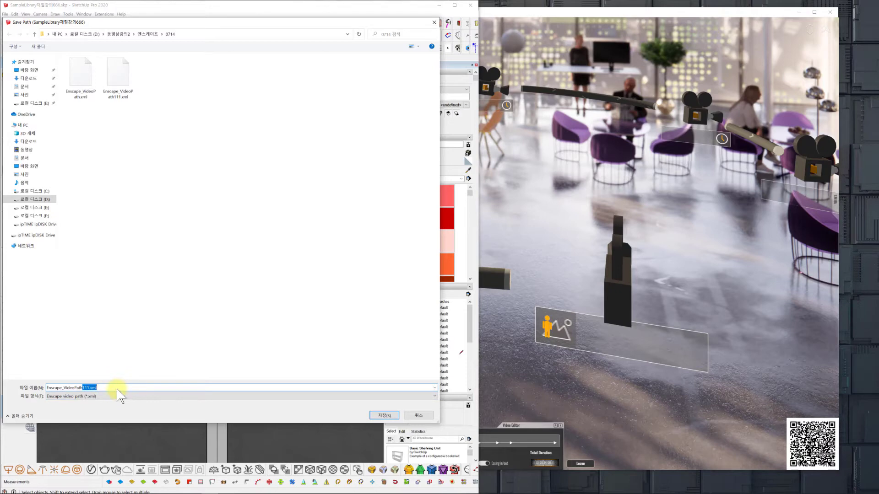
click(384, 415)
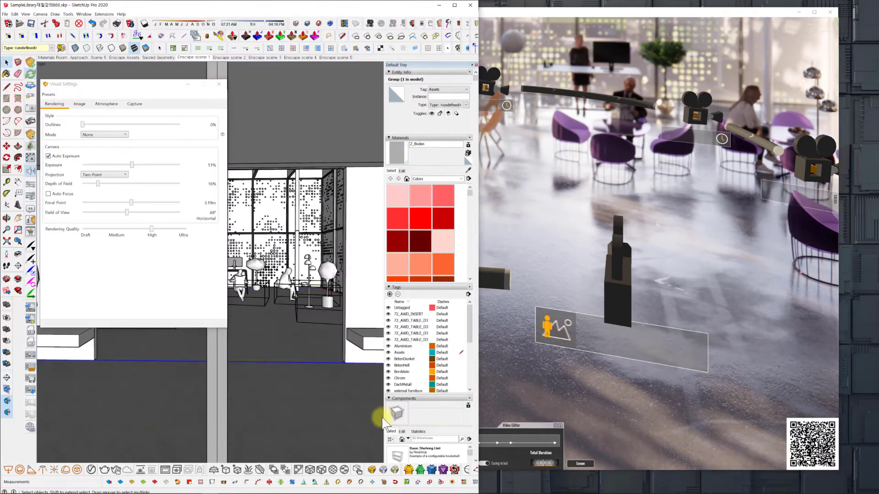
Remove all keyframes from the video timeline and switch through the saved scenes to the Material Room exterior in Enscape scene 2.
click(554, 19)
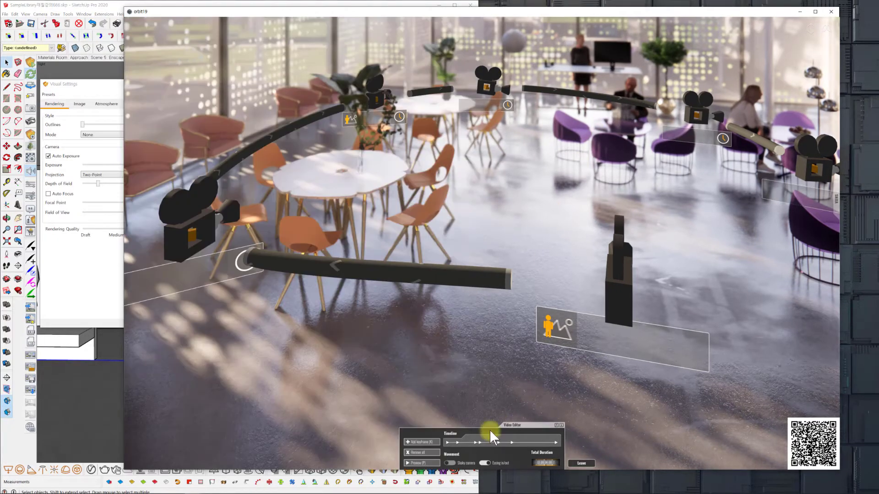
click(415, 452)
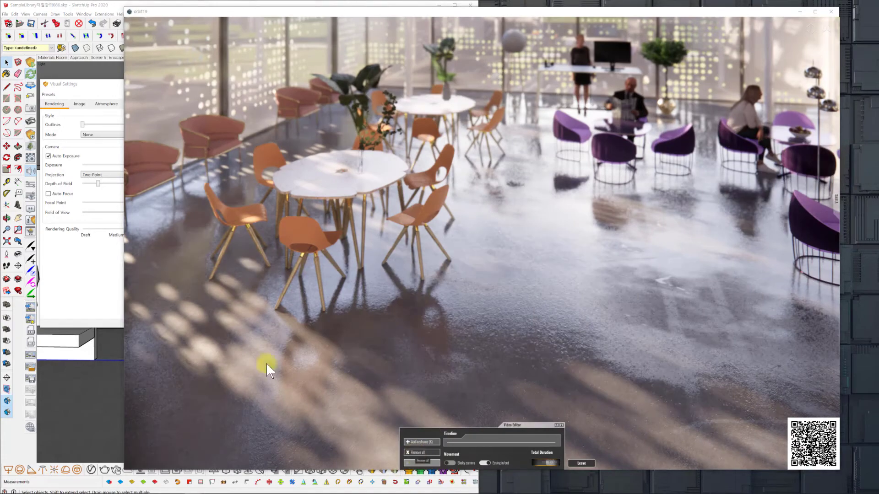
click(99, 6)
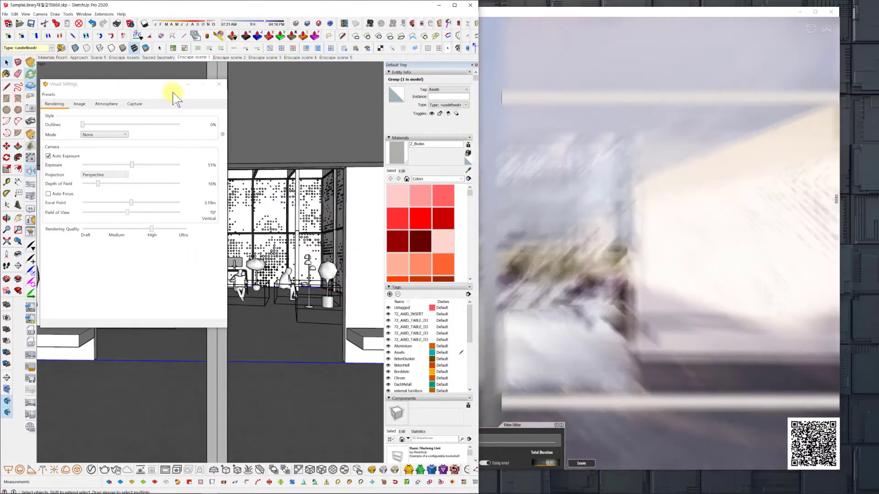
click(227, 58)
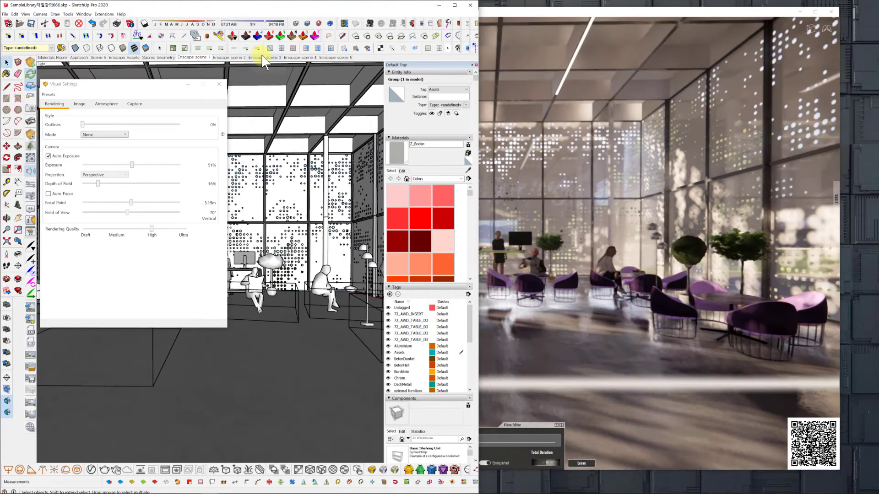
click(262, 57)
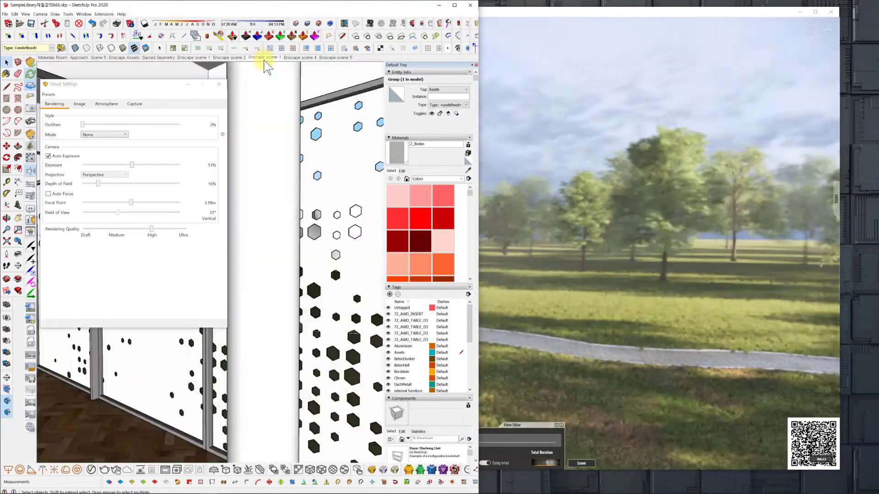
click(238, 58)
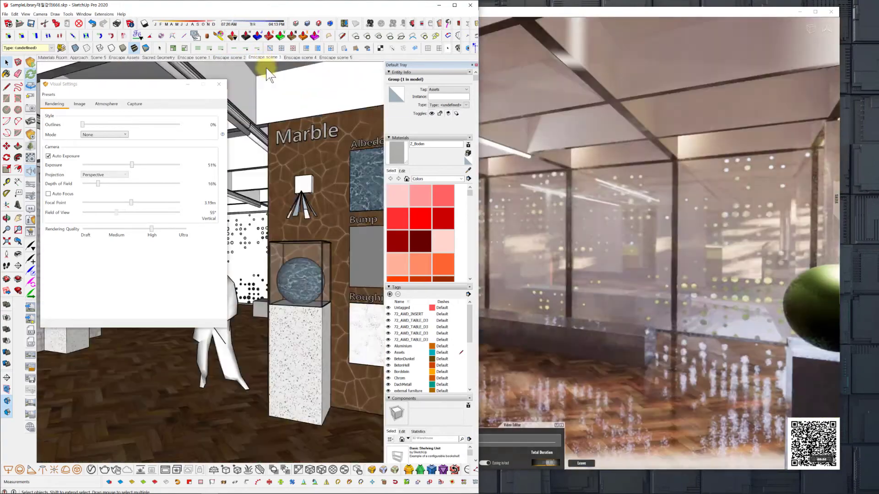
click(299, 57)
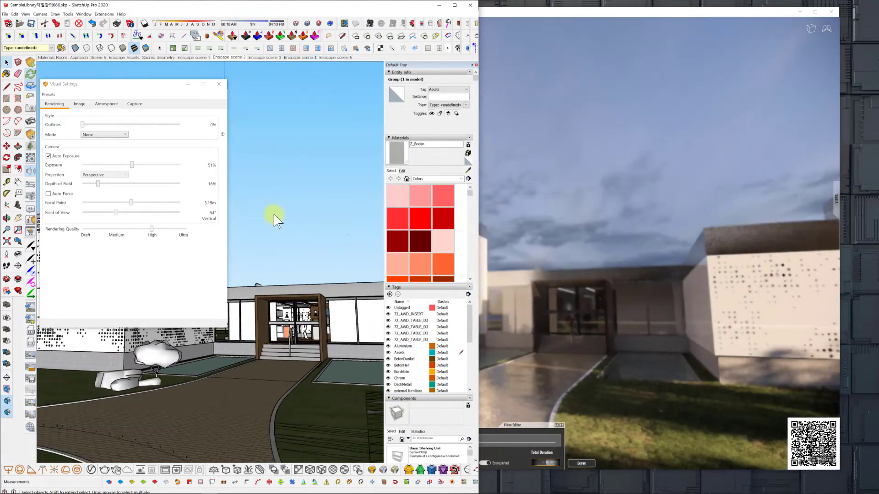
click(549, 11)
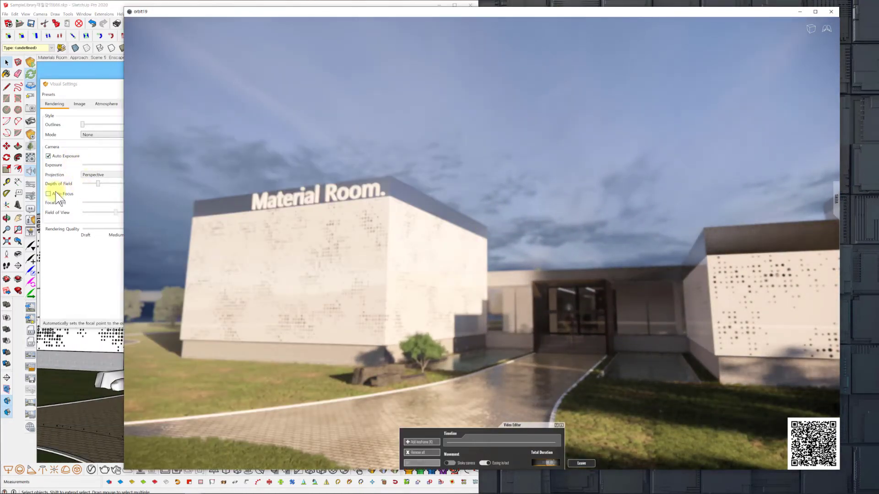
Set the Depth of Field to 0% and synchronize the render with the two-point Enscape scene 2 exterior view.
click(94, 182)
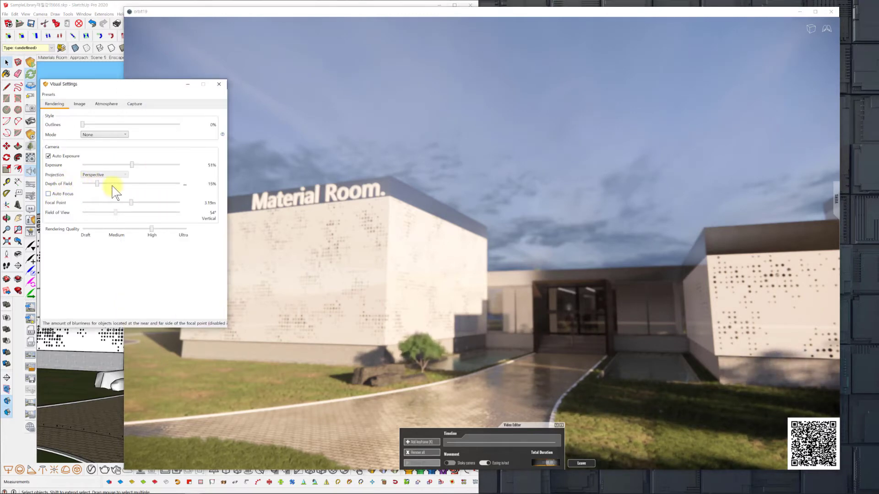
drag(97, 183, 74, 185)
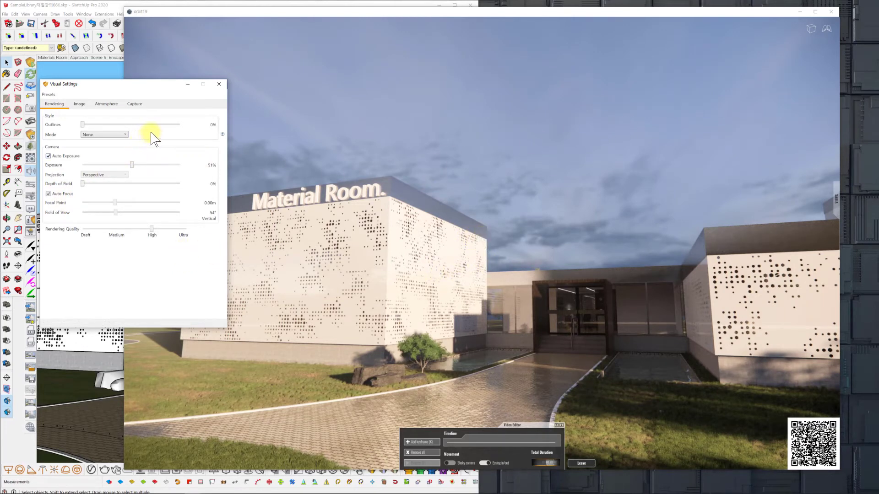
click(32, 87)
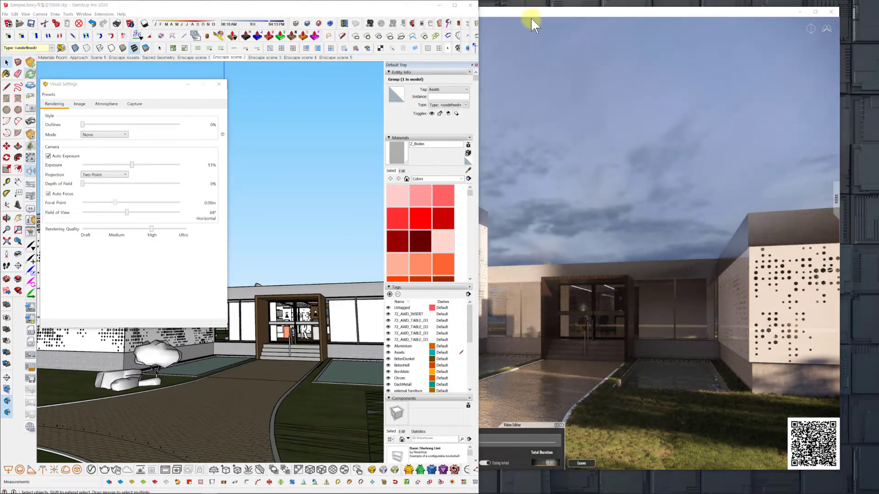
click(506, 16)
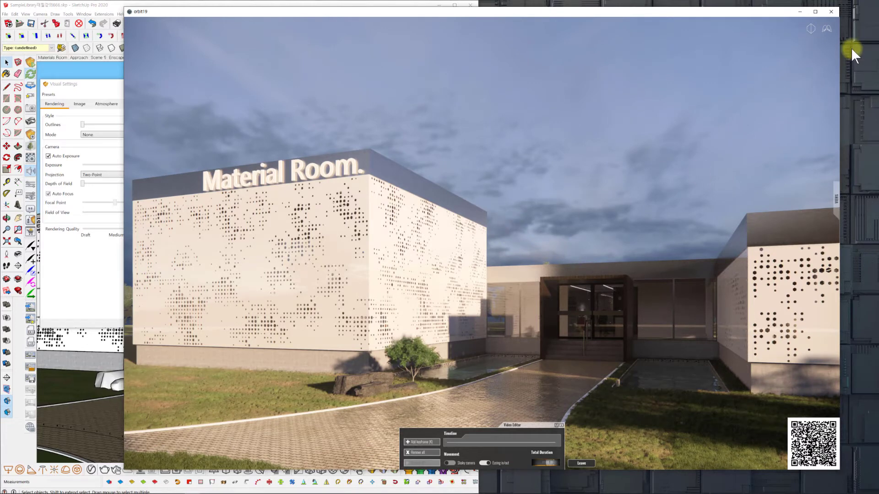
Switch to walk mode, move the camera back across the lawn to frame both buildings and the pond, and add the first keyframe.
click(827, 31)
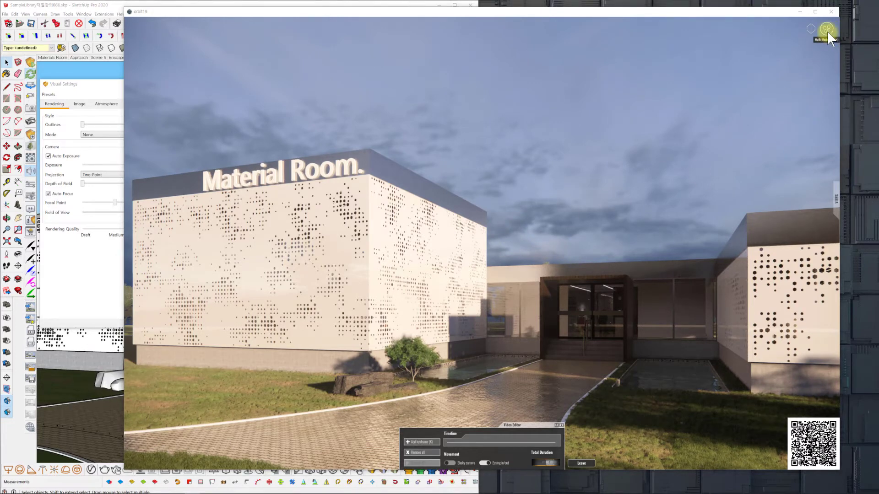
key(s)
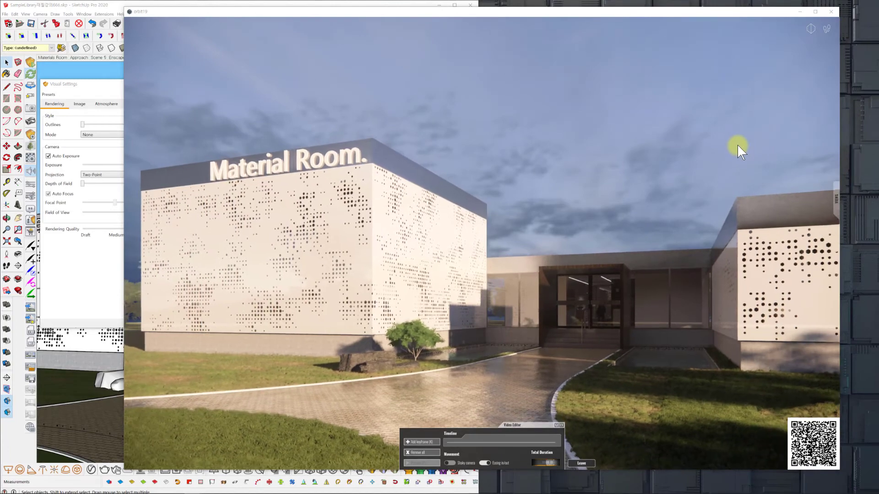
key(s)
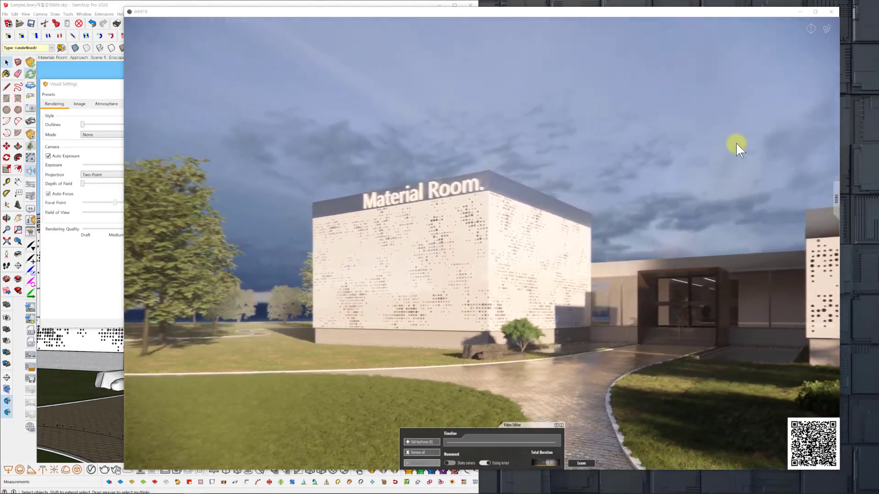
key(s)
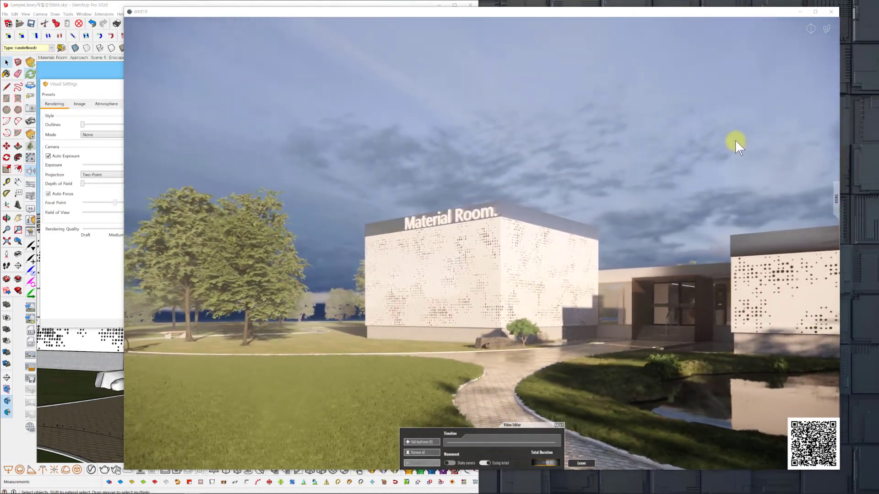
key(s)
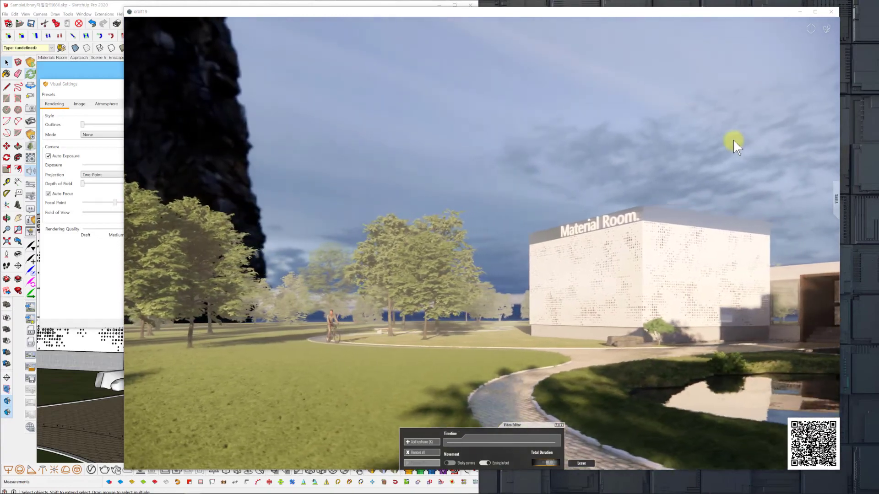
key(s)
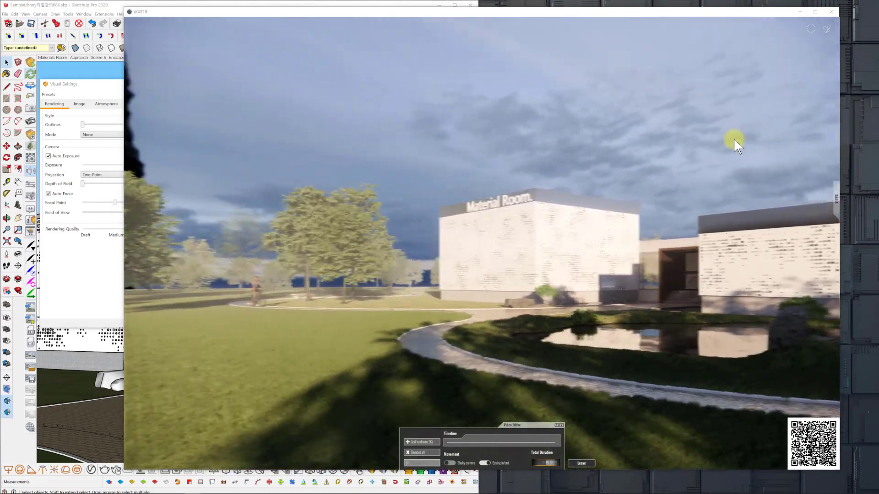
drag(734, 139, 732, 139)
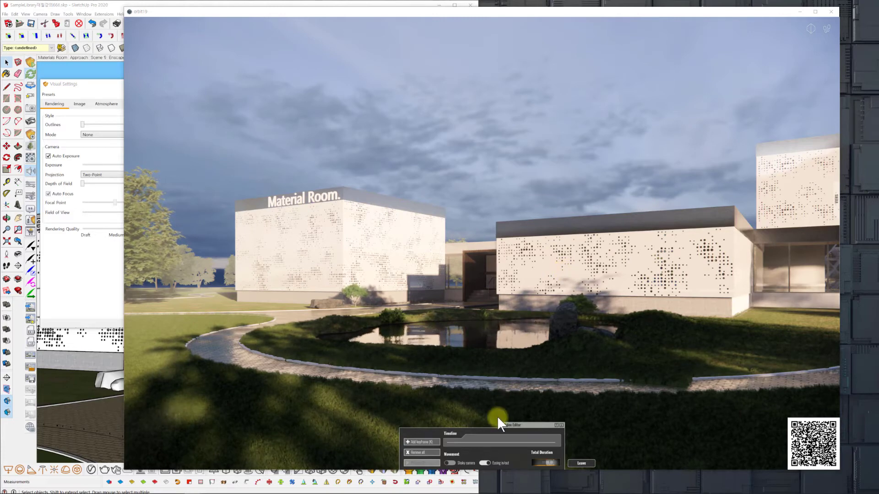
click(427, 442)
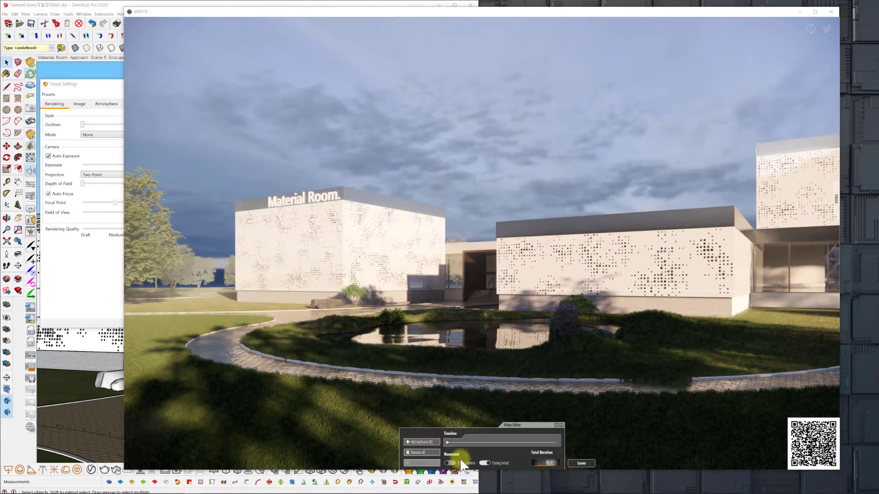
Move forward to a closer view of the Material Room building and entrance, add the second keyframe, and adjust the total duration.
drag(486, 451, 484, 447)
key(w)
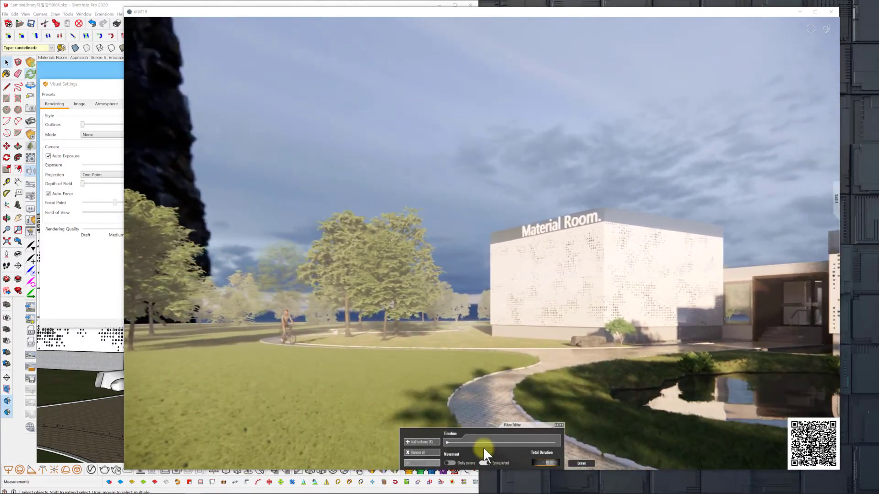
key(w)
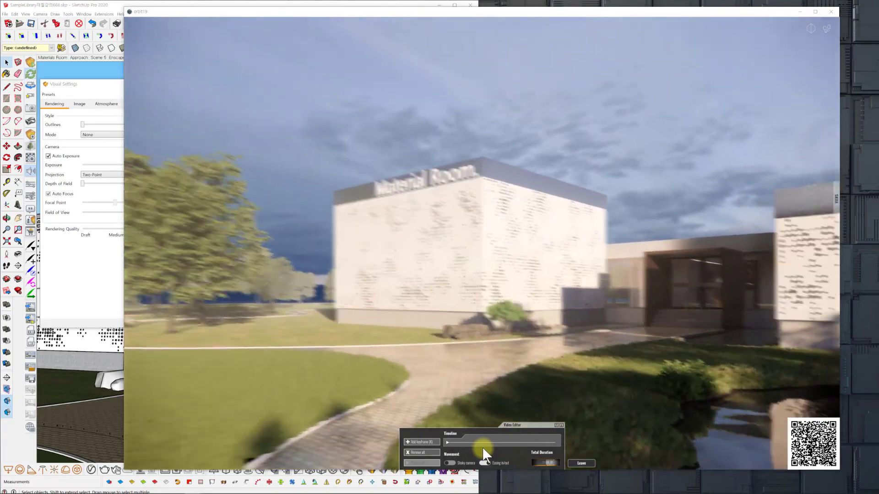
key(w)
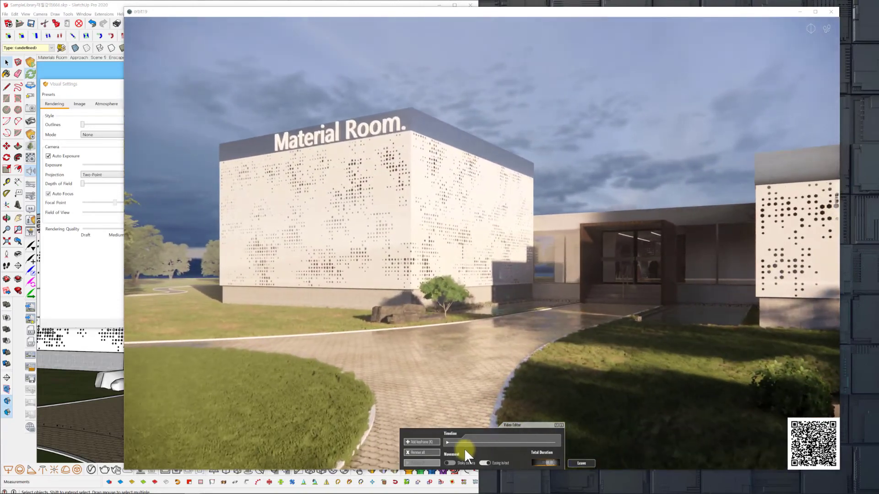
click(424, 443)
click(544, 462)
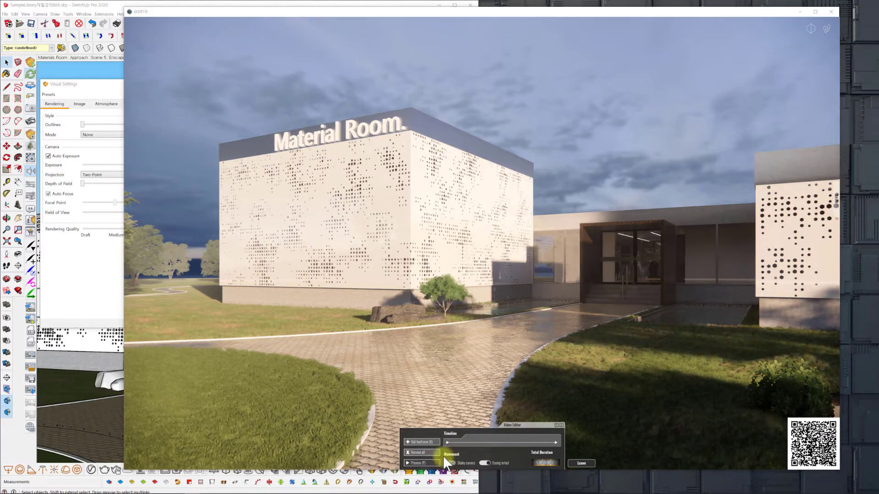
From the second keyframe, frame the entrance head-on, enable and widen the field of view, and insert a new keyframe.
click(554, 444)
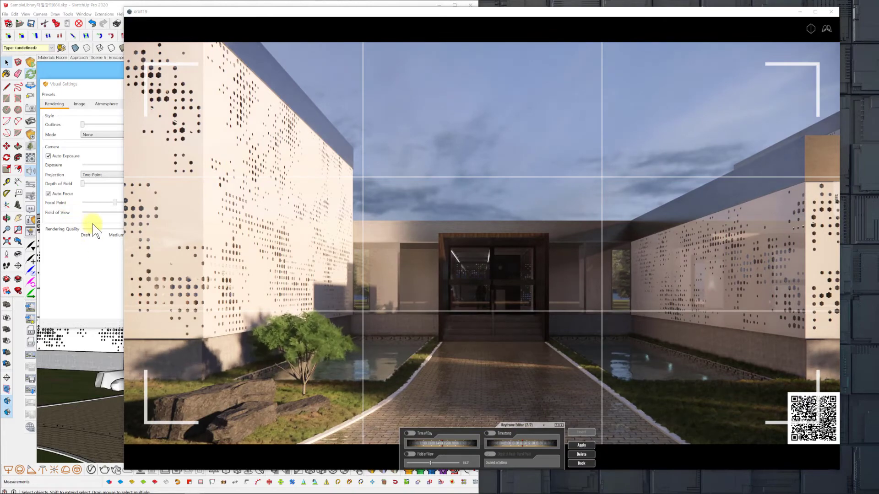
click(410, 454)
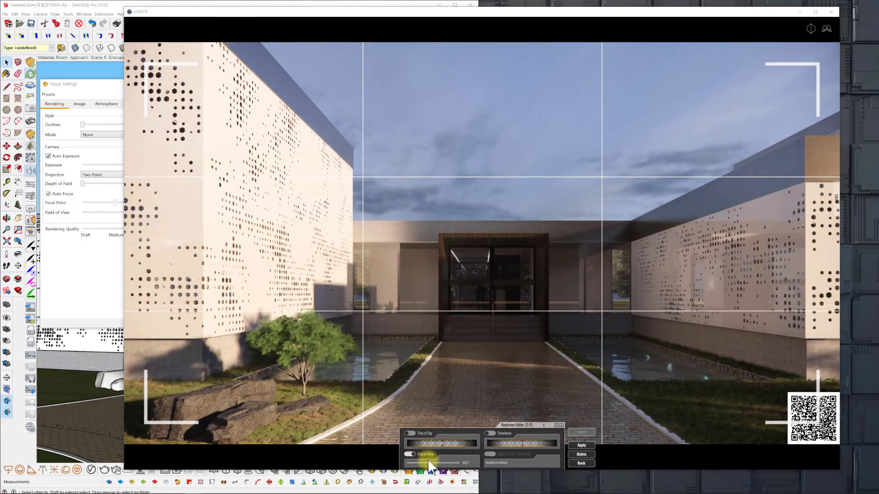
drag(430, 463, 437, 464)
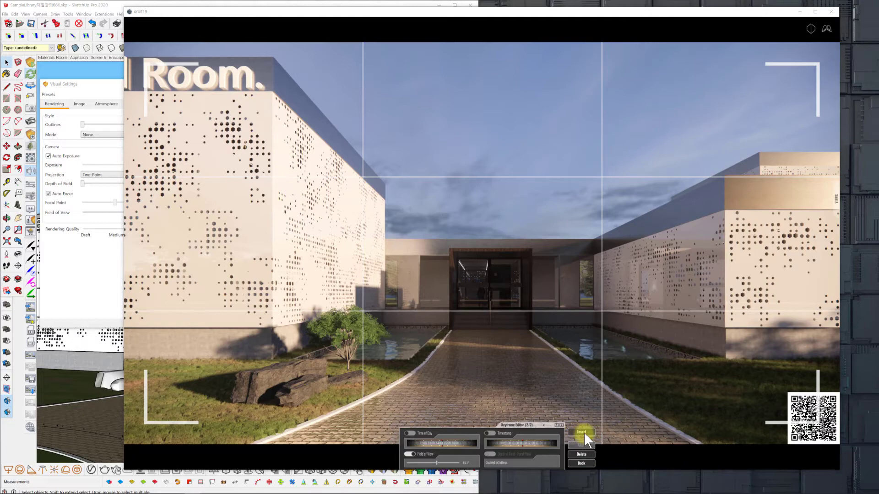
click(583, 432)
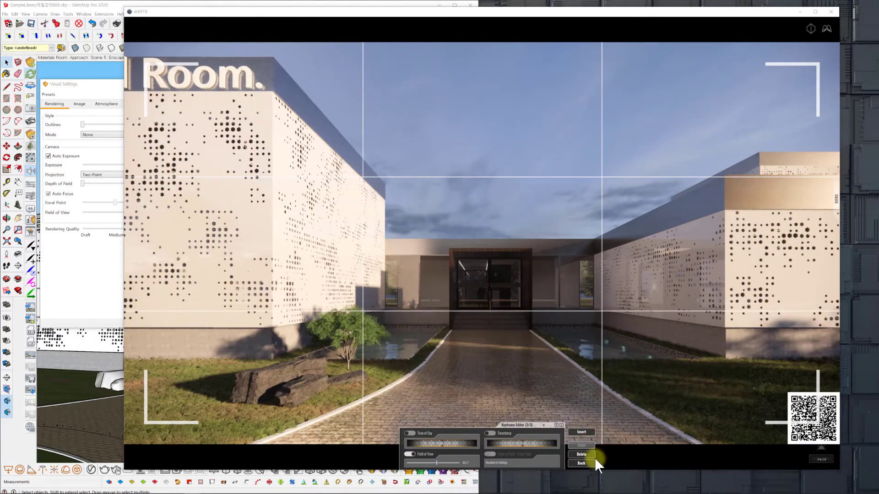
Insert one keyframe facing the perforated side wall and trees, and another looking back out from the entrance along the paved path.
key(w)
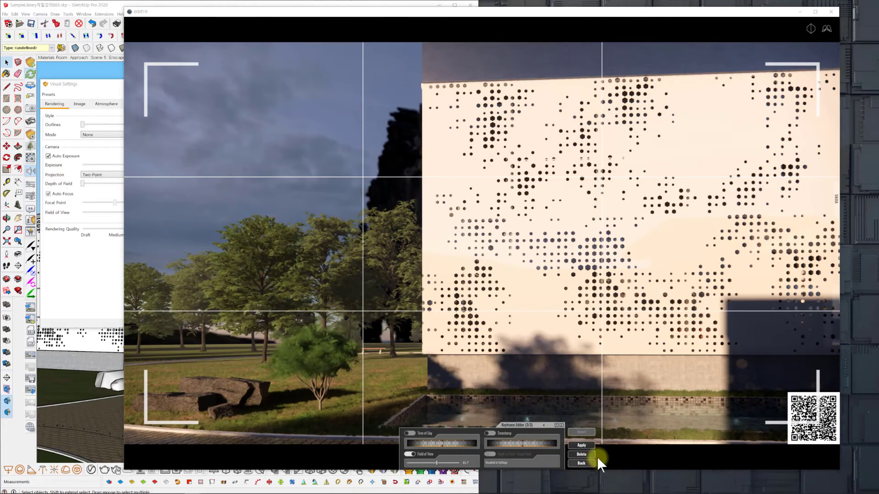
click(587, 431)
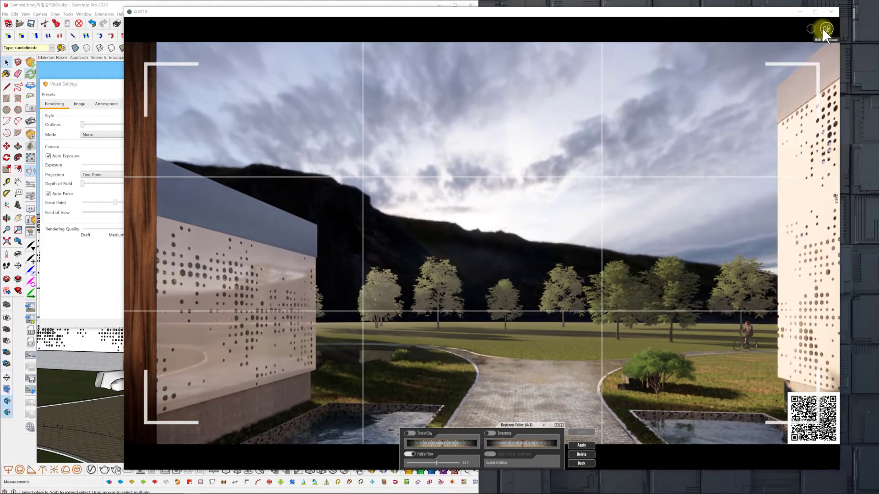
click(822, 29)
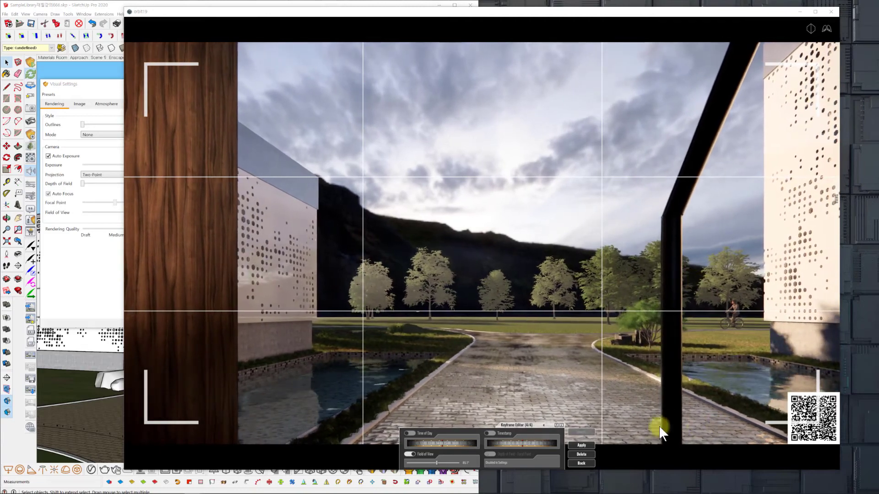
click(582, 432)
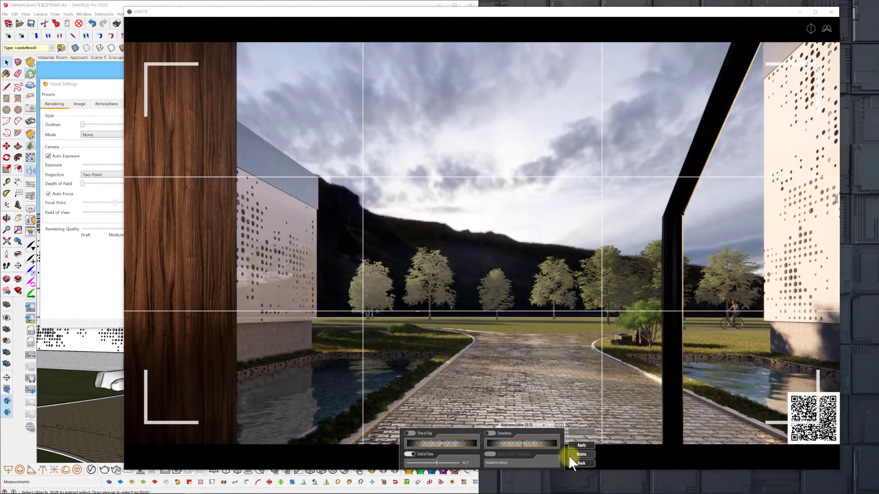
Return to the timeline and preview the exterior camera path.
click(577, 463)
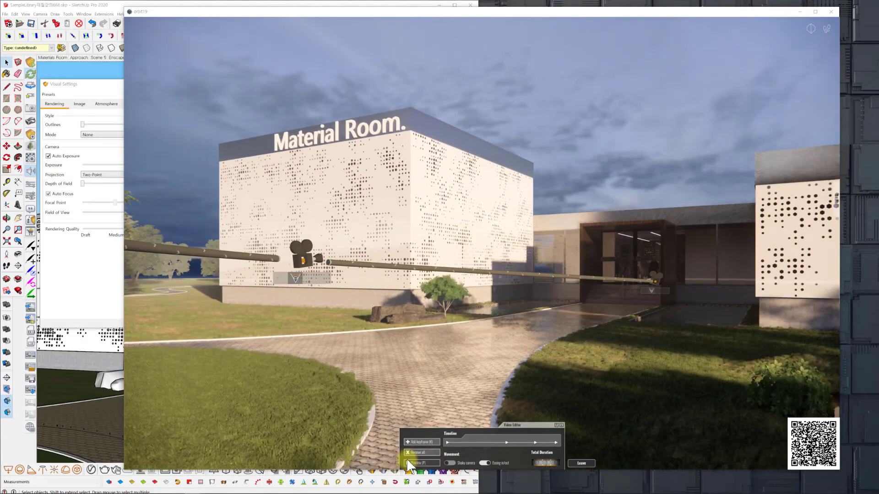
click(413, 462)
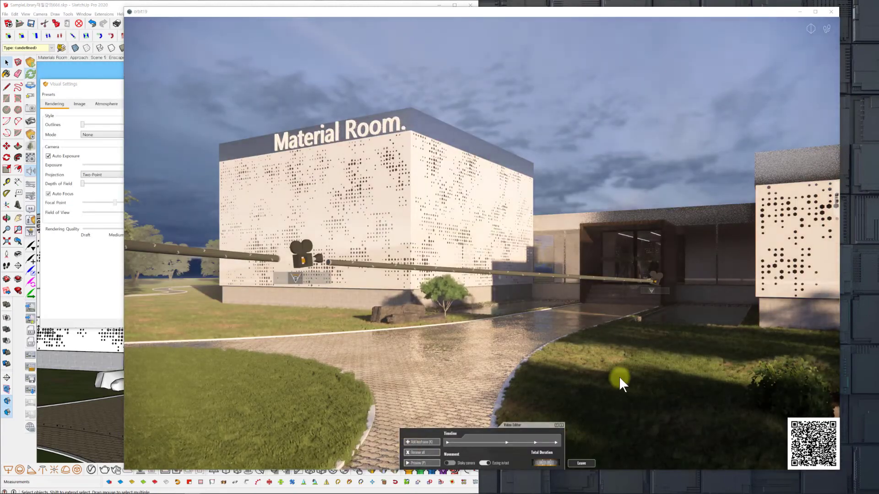
Open the last keyframe, enable and shift its timestamp, and insert another keyframe with the same outward view.
click(553, 441)
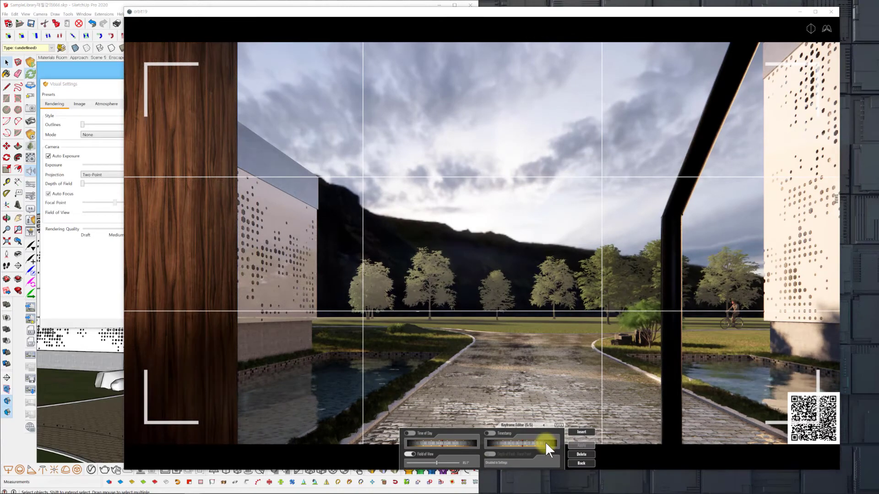
drag(545, 443, 482, 443)
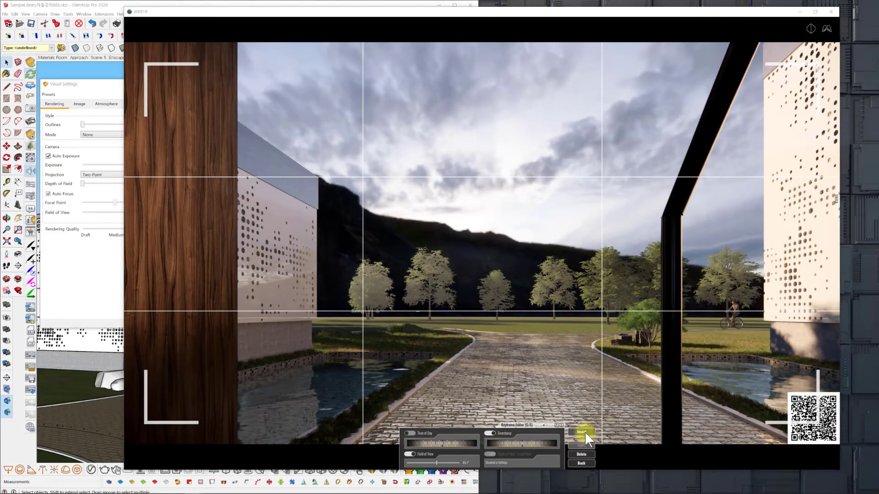
click(582, 432)
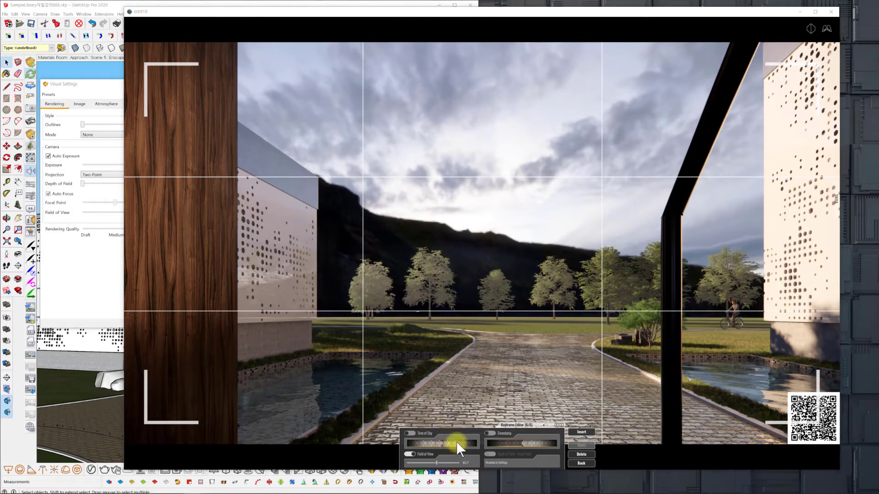
Shift the final keyframe's time of day until the outward view turns dark, apply it, and return to the timeline.
drag(457, 441, 395, 441)
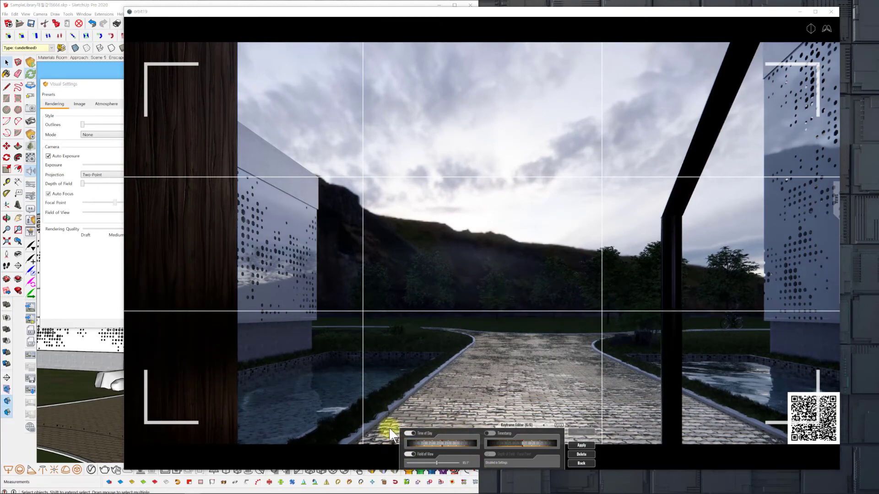
click(581, 445)
click(582, 463)
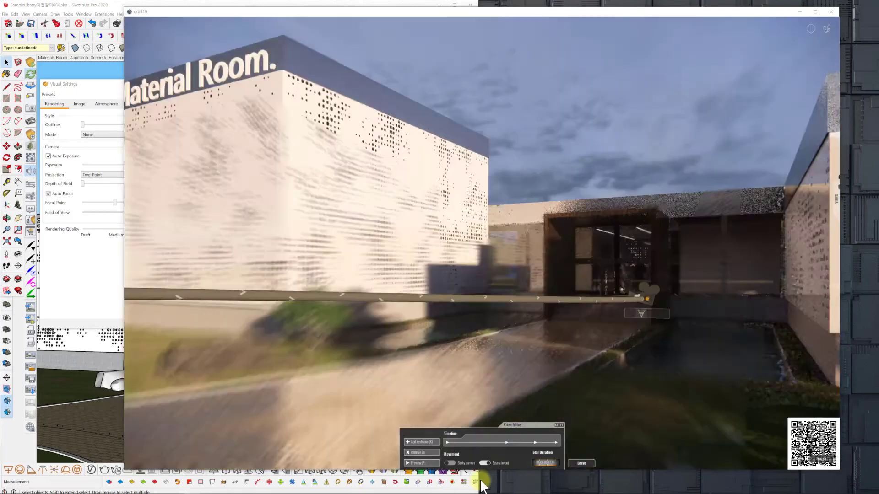
Adjust the third keyframe's time of day so the perforated wall is sunlit, and return to the timeline.
click(534, 442)
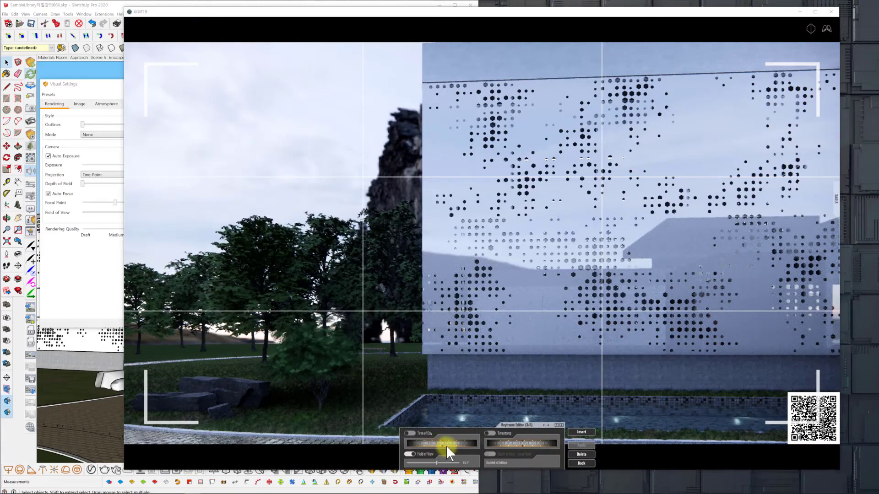
mouse_move(450, 444)
mouse_down()
mouse_move(471, 443)
mouse_move(463, 445)
mouse_up()
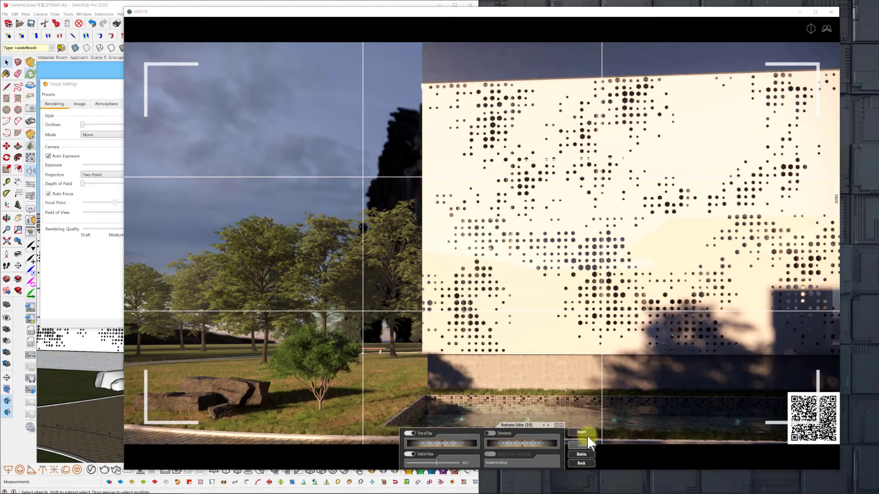
click(583, 464)
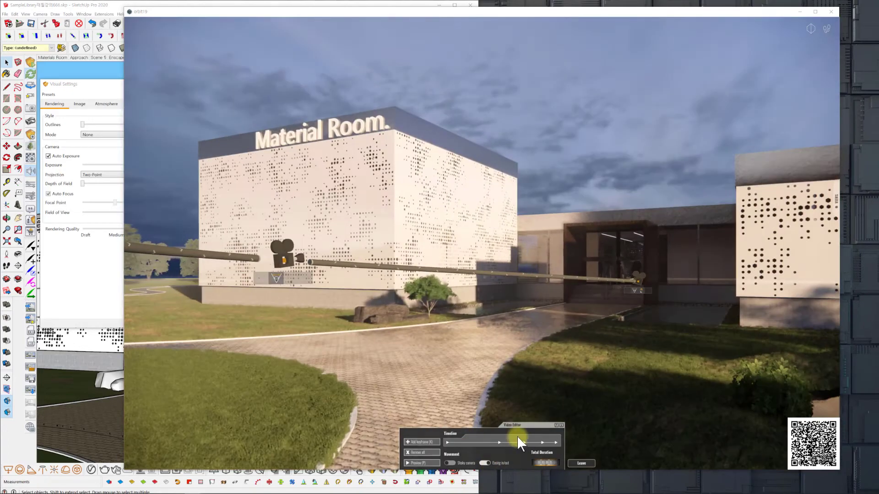
Open the second keyframe to check its camera view and settings, and return to the timeline.
click(499, 441)
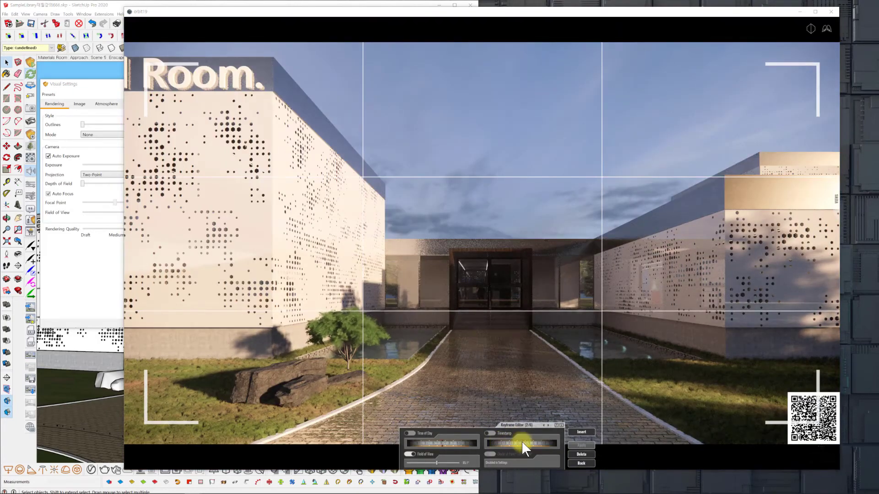
click(581, 464)
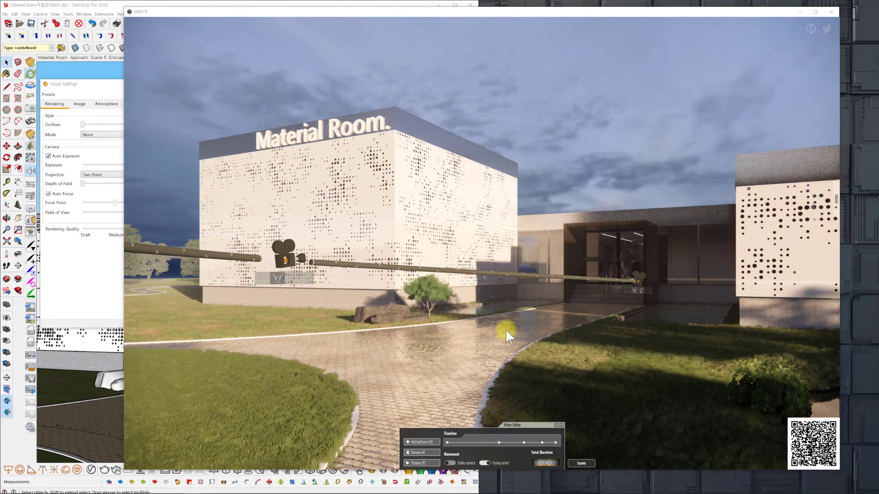
Open the last keyframe, enable and shift its timestamp, apply it, and insert a seventh keyframe with the same outward view.
click(556, 441)
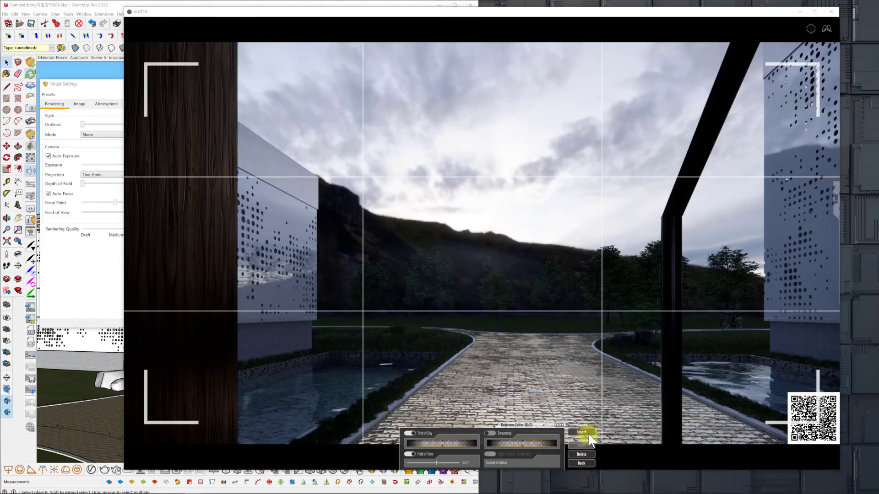
click(548, 443)
click(577, 445)
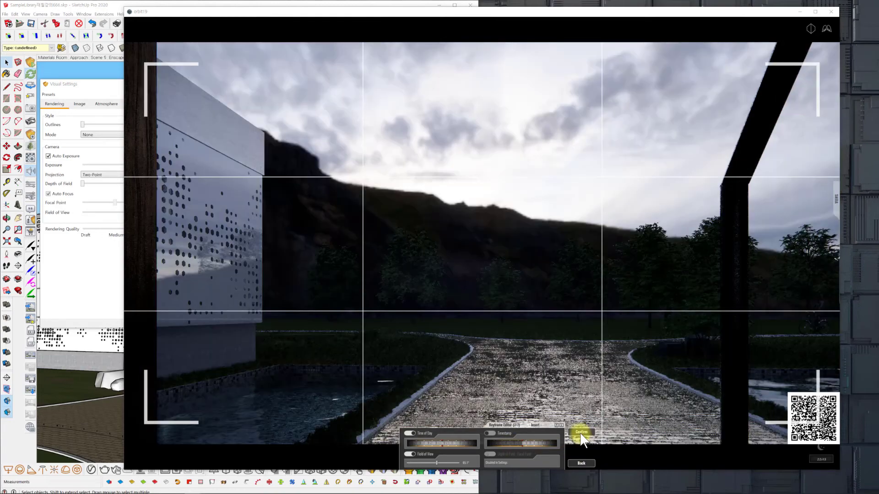
click(581, 433)
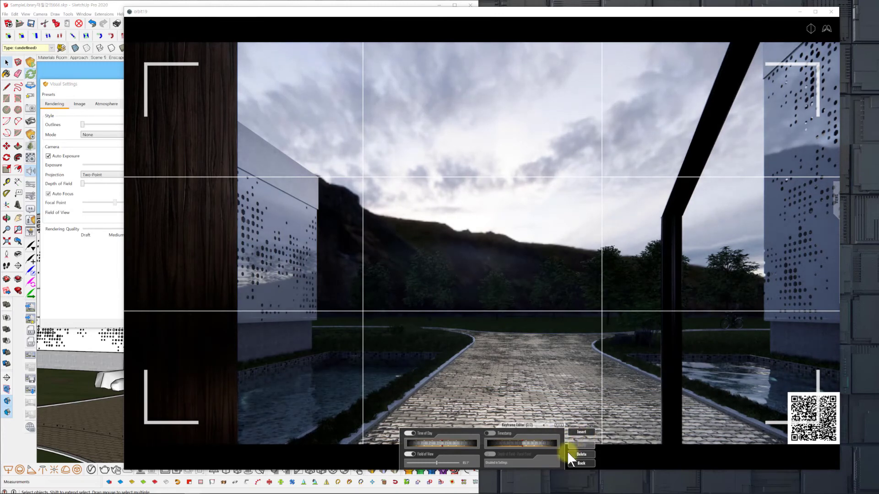
Shift the seventh keyframe's timestamp and apply it, and insert an eighth keyframe with an adjusted time of day.
click(547, 442)
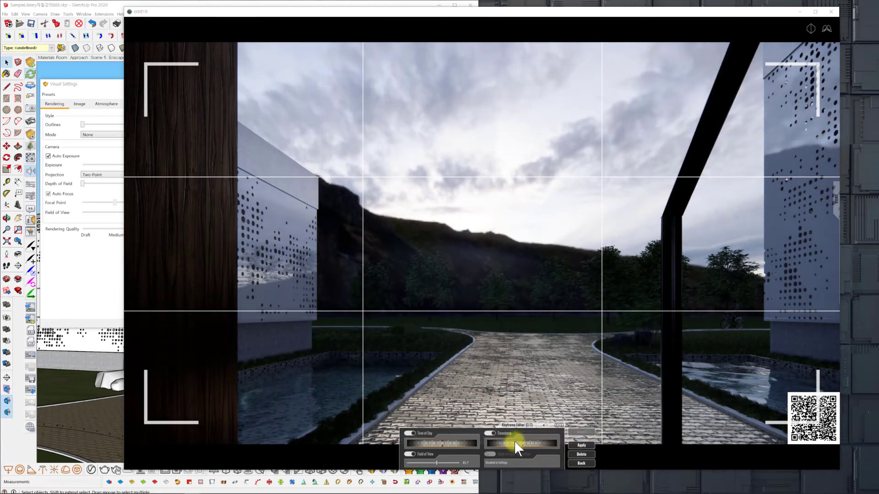
click(579, 445)
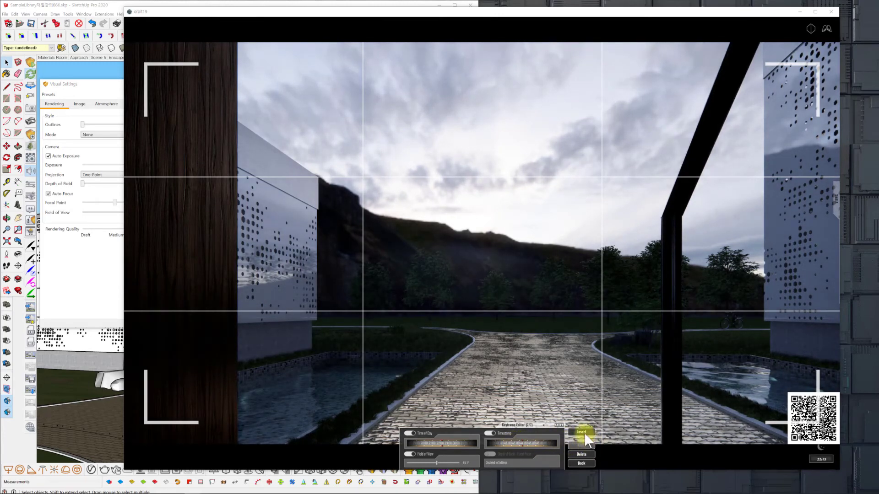
click(589, 432)
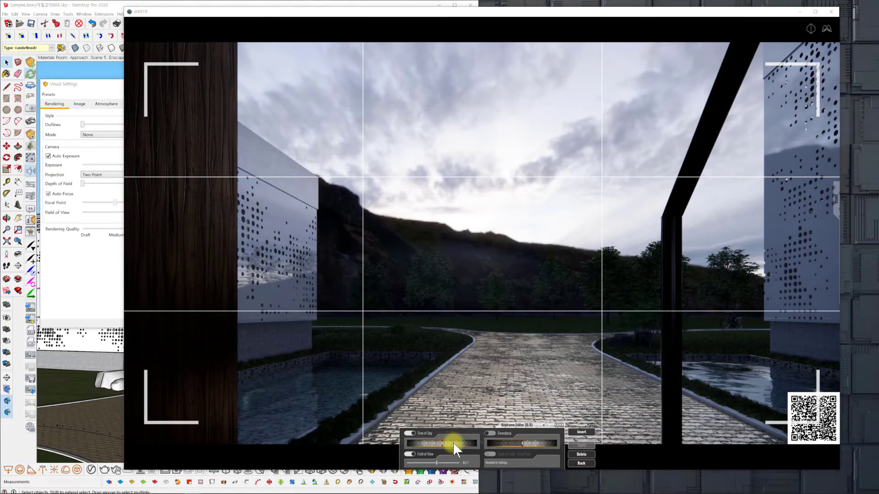
mouse_move(452, 442)
mouse_down()
mouse_move(413, 436)
mouse_move(515, 449)
mouse_move(437, 441)
mouse_move(465, 444)
mouse_move(449, 439)
mouse_up()
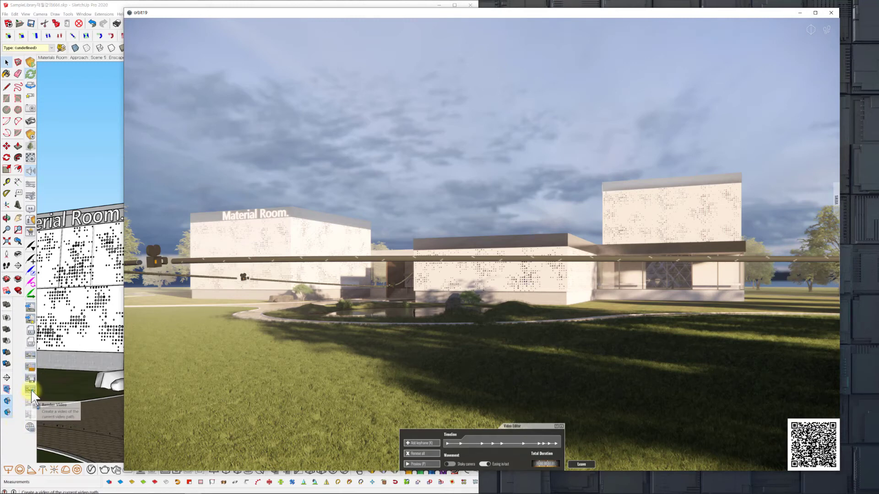
Render the exterior camera path to an MP4 video named f111 in the 0714 folder.
click(31, 390)
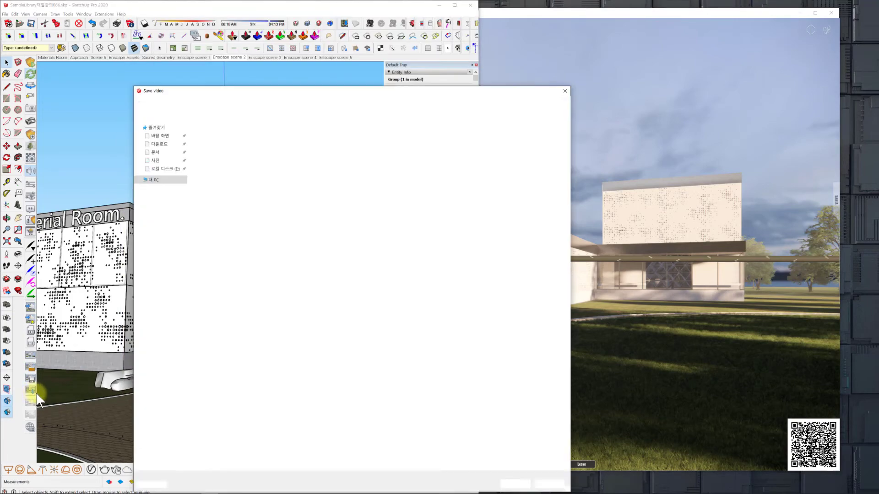
double_click(222, 147)
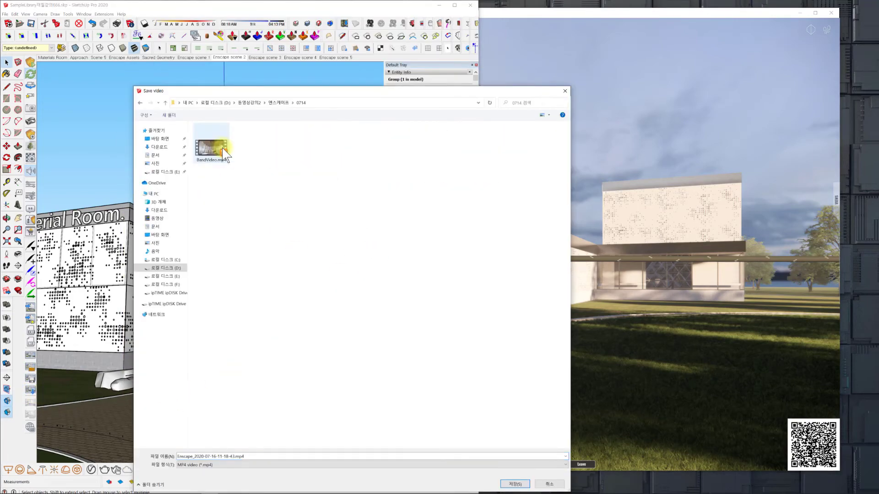
double_click(267, 455)
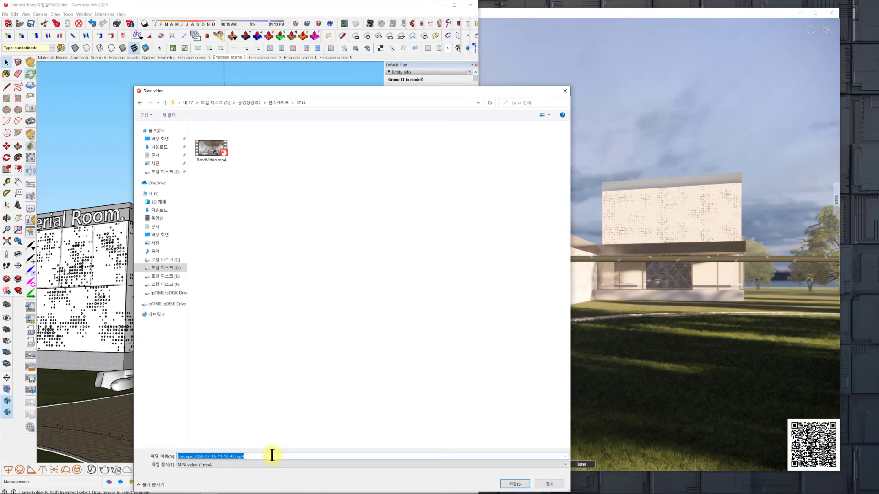
key(Return)
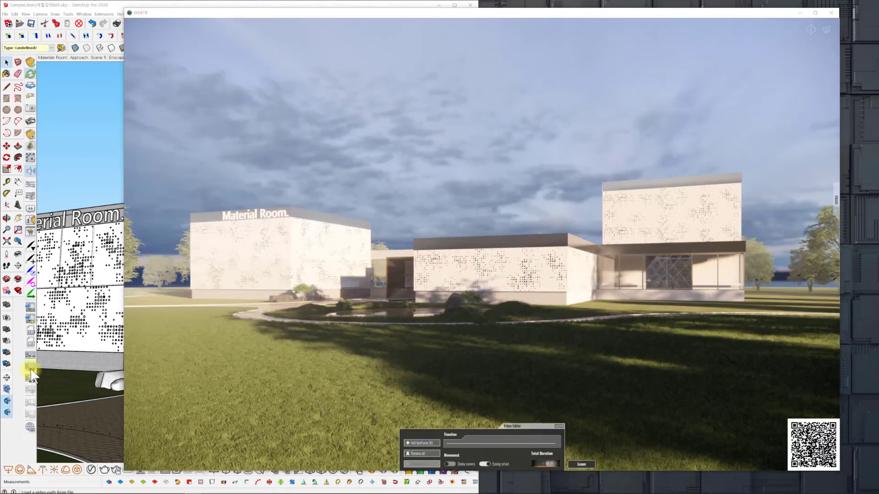
Load the saved video path Enscape_VideoPath222.xml from the 0714 folder and preview it in the Enscape window.
click(32, 371)
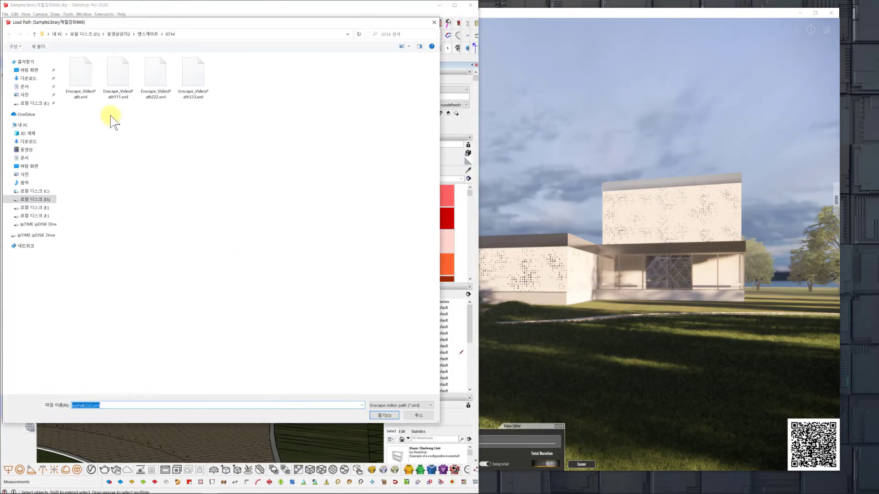
click(385, 415)
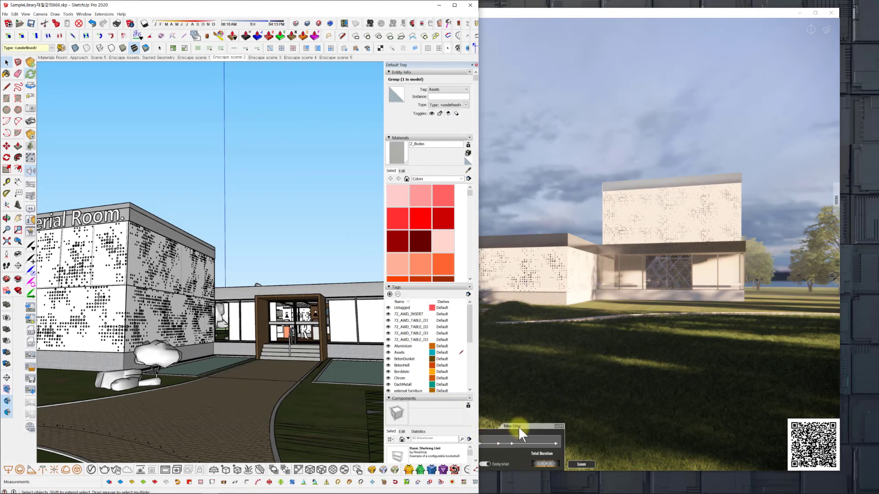
click(651, 15)
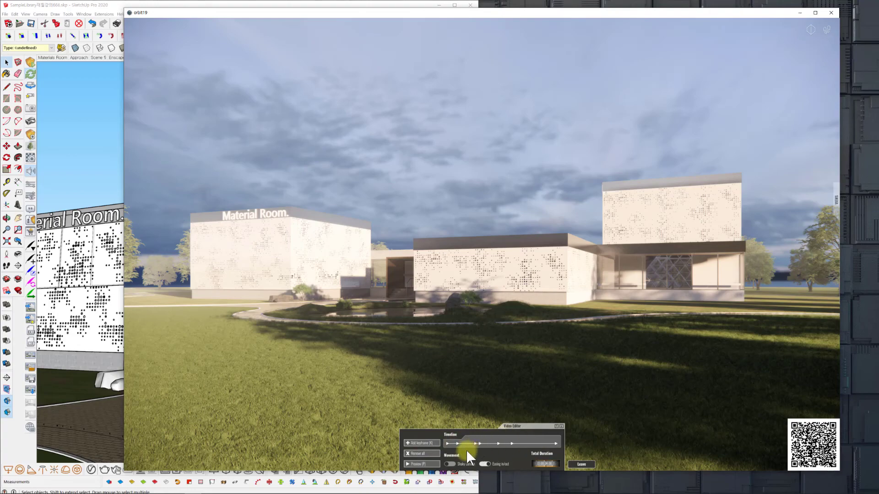
click(421, 463)
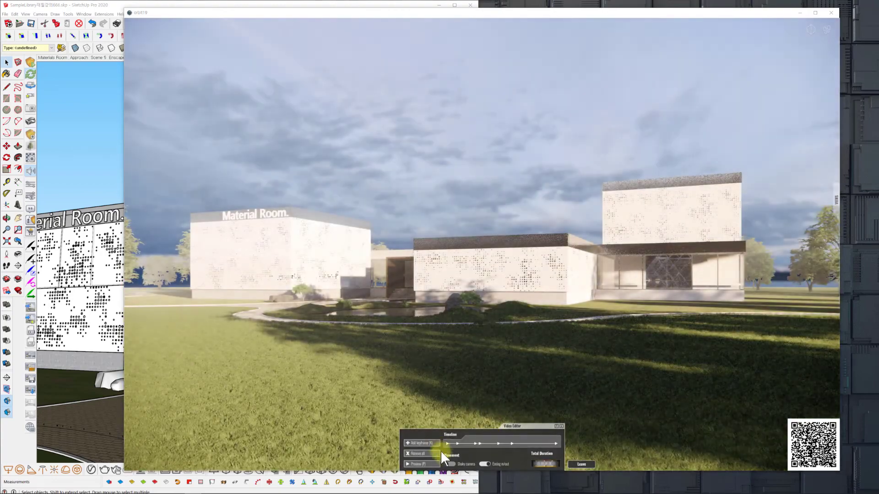
Set the depth of field to 14% in the visual settings and return to the Enscape window.
click(29, 193)
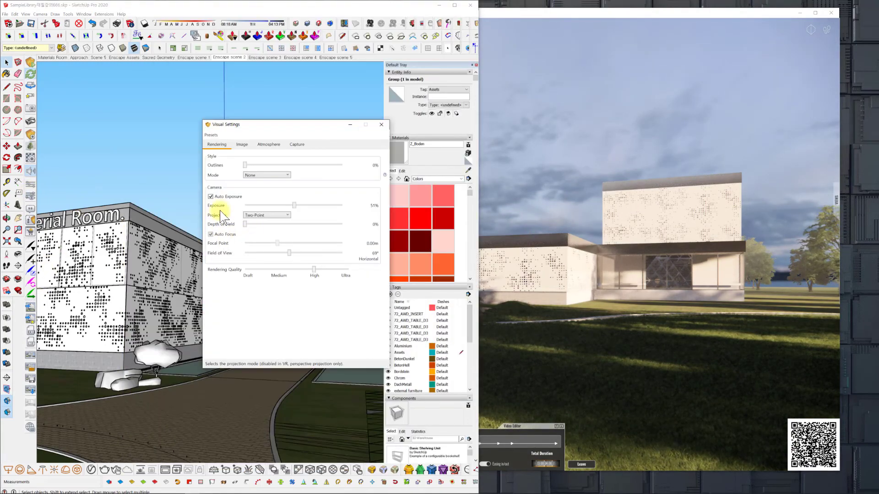
drag(246, 224, 259, 225)
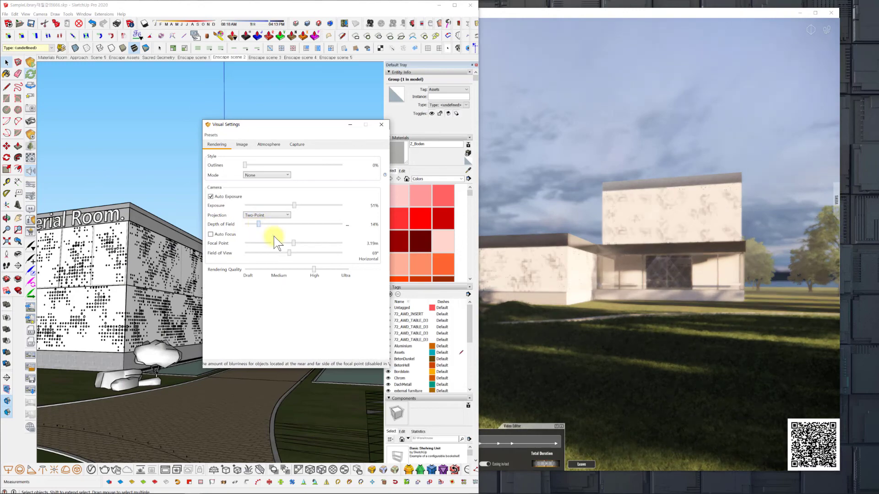
click(578, 24)
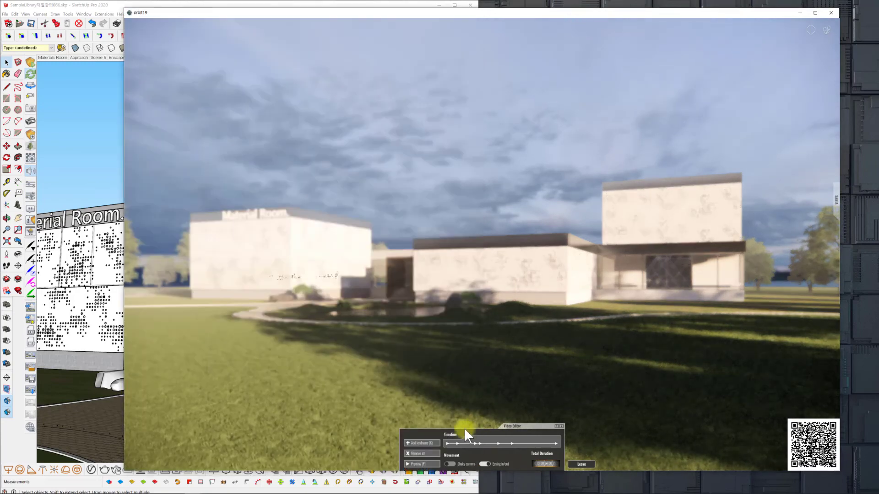
Open the second keyframe of the interior path and fine-tune the depth of field in the visual settings.
click(456, 442)
click(450, 450)
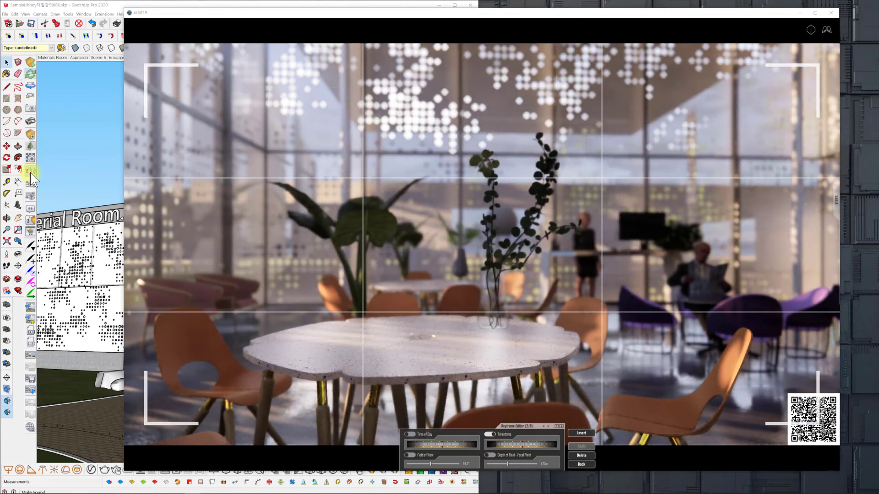
click(29, 202)
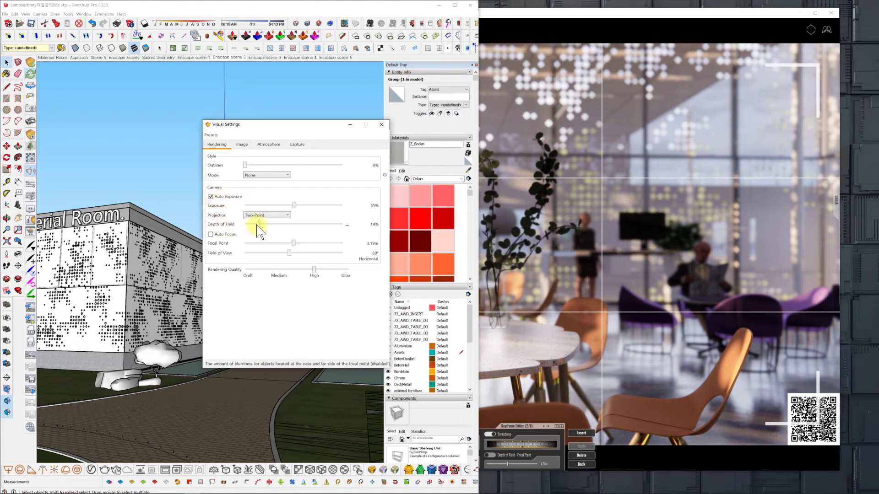
drag(260, 224, 261, 223)
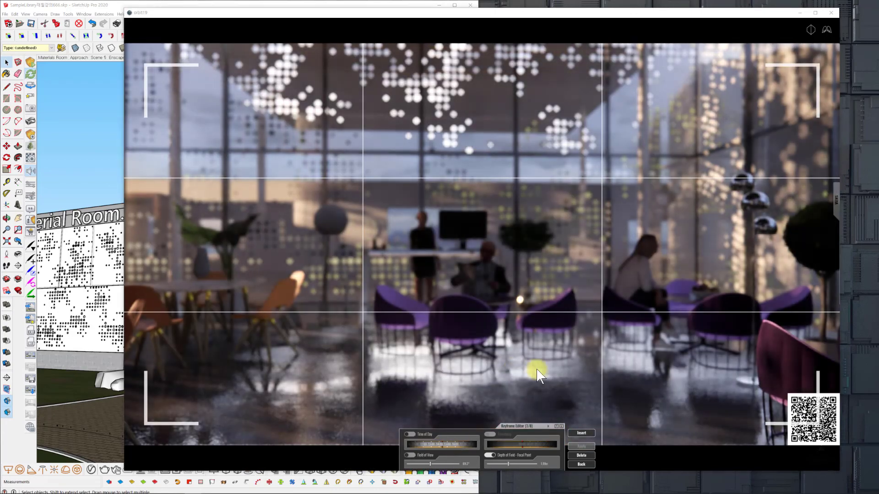
Render the interior camera path to an MP4 video named f22 in the 0714 folder and bring the Enscape window forward.
click(32, 391)
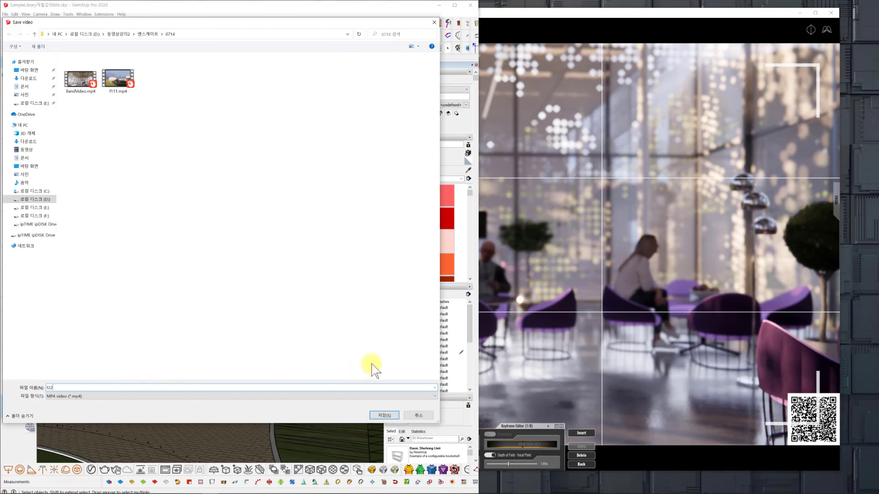
click(394, 415)
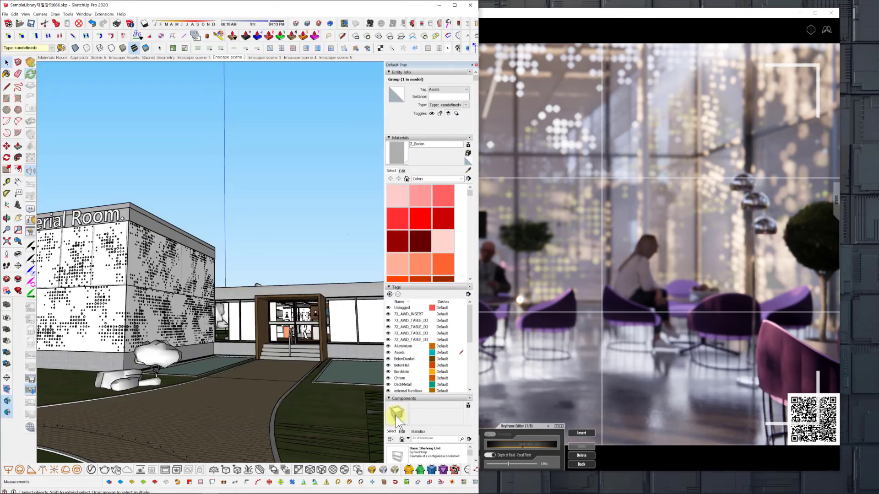
click(627, 14)
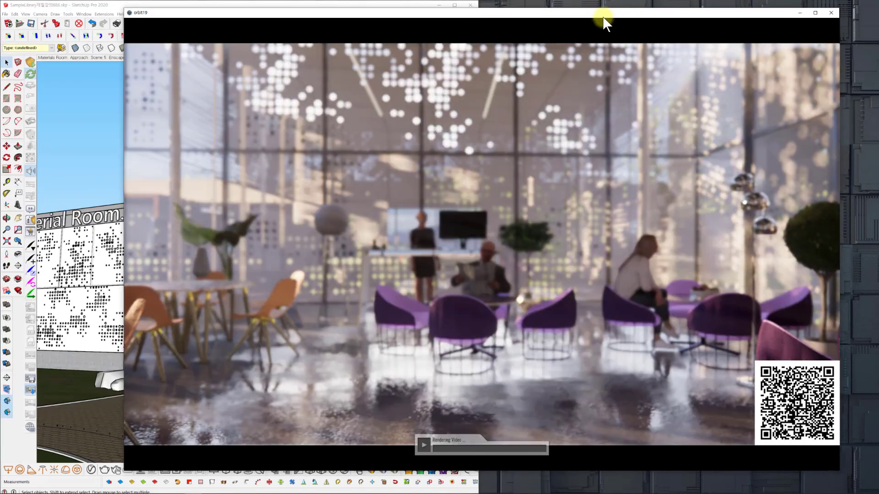